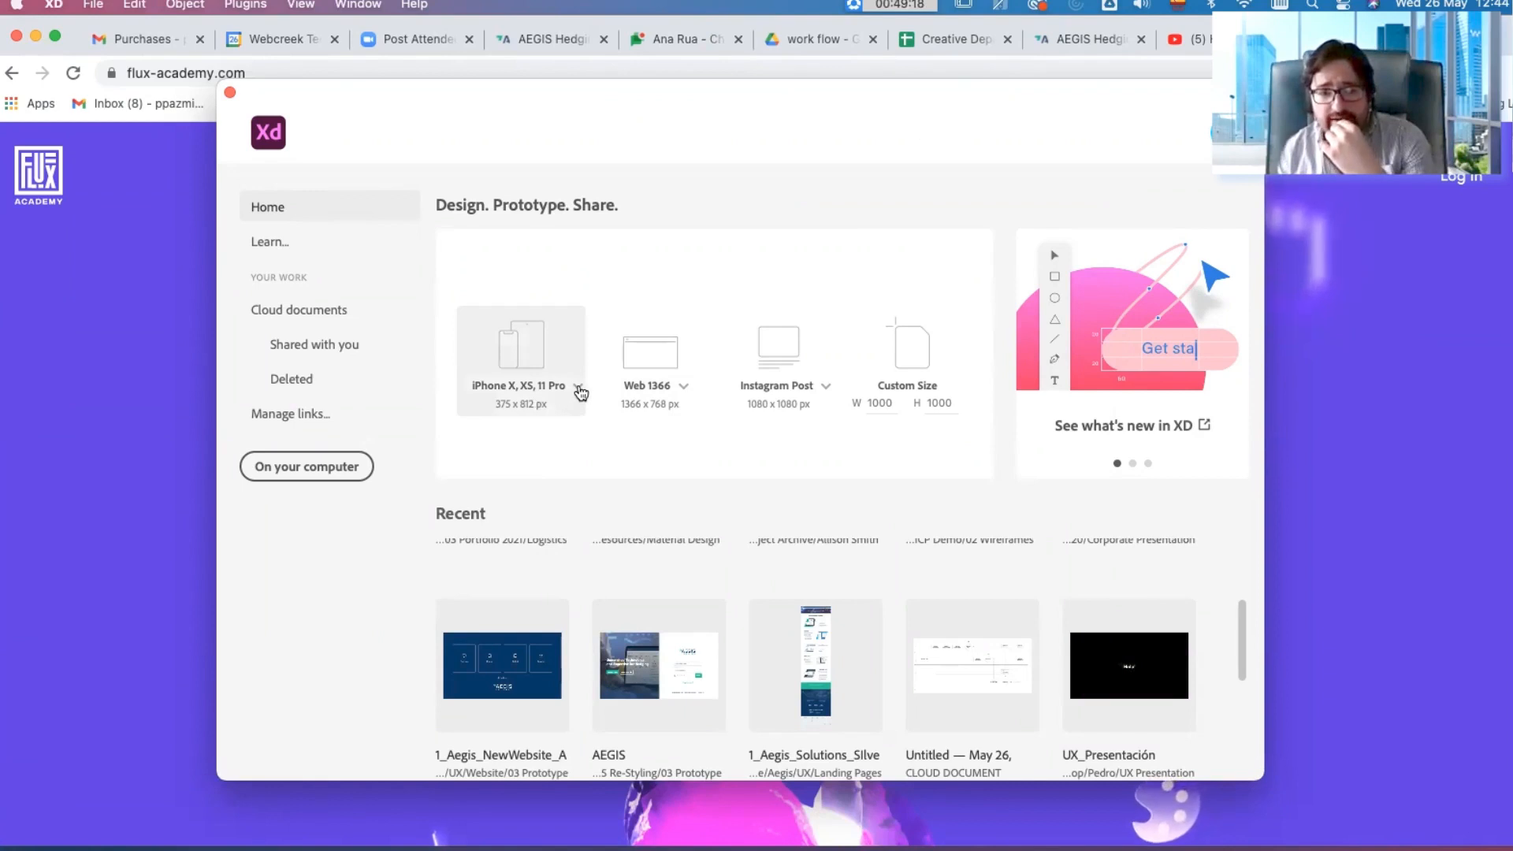
click(579, 387)
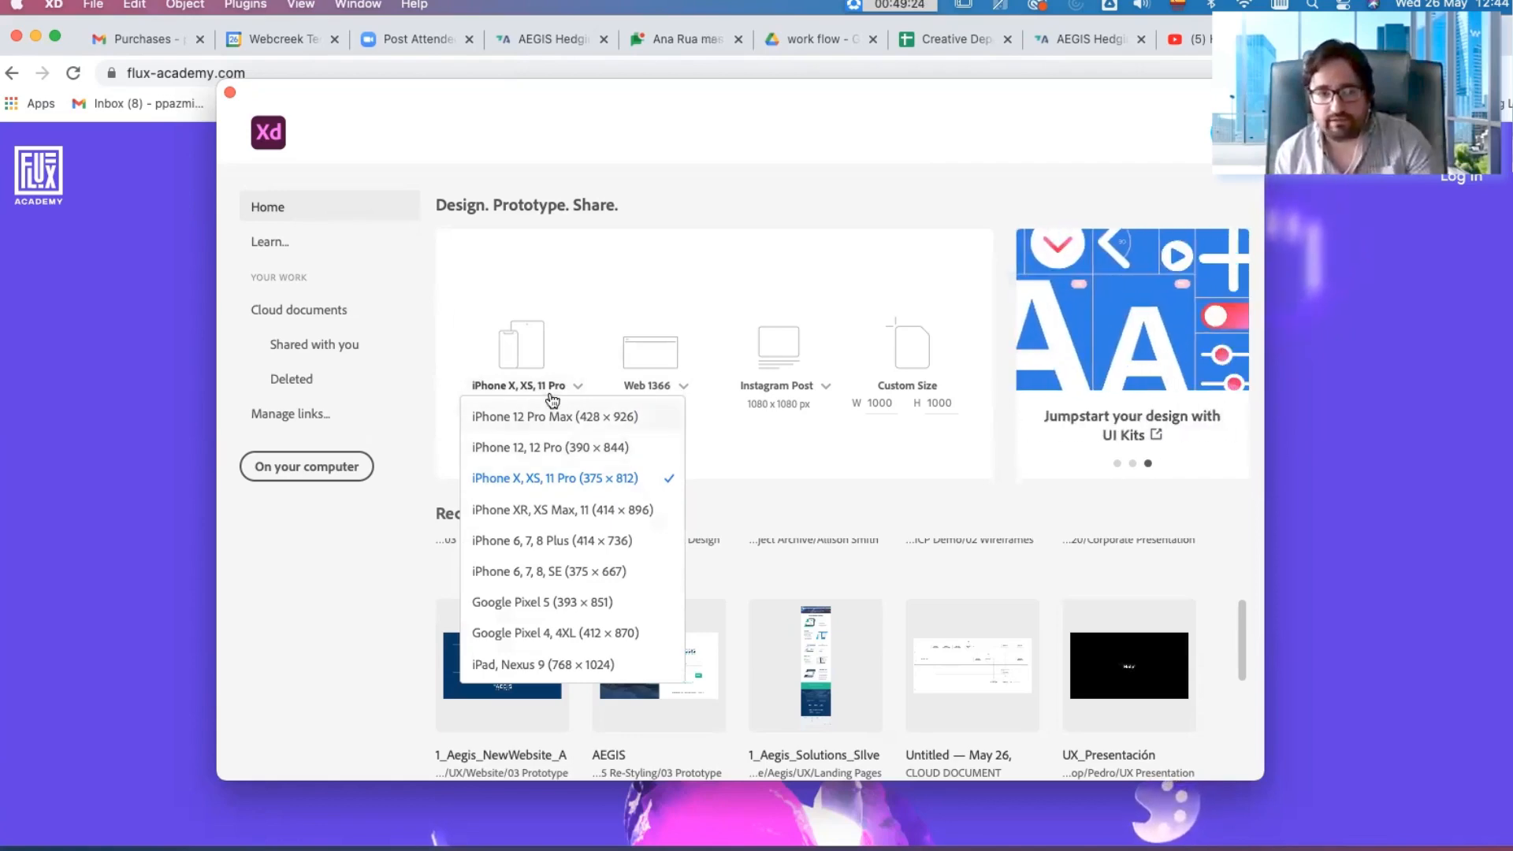
click(687, 385)
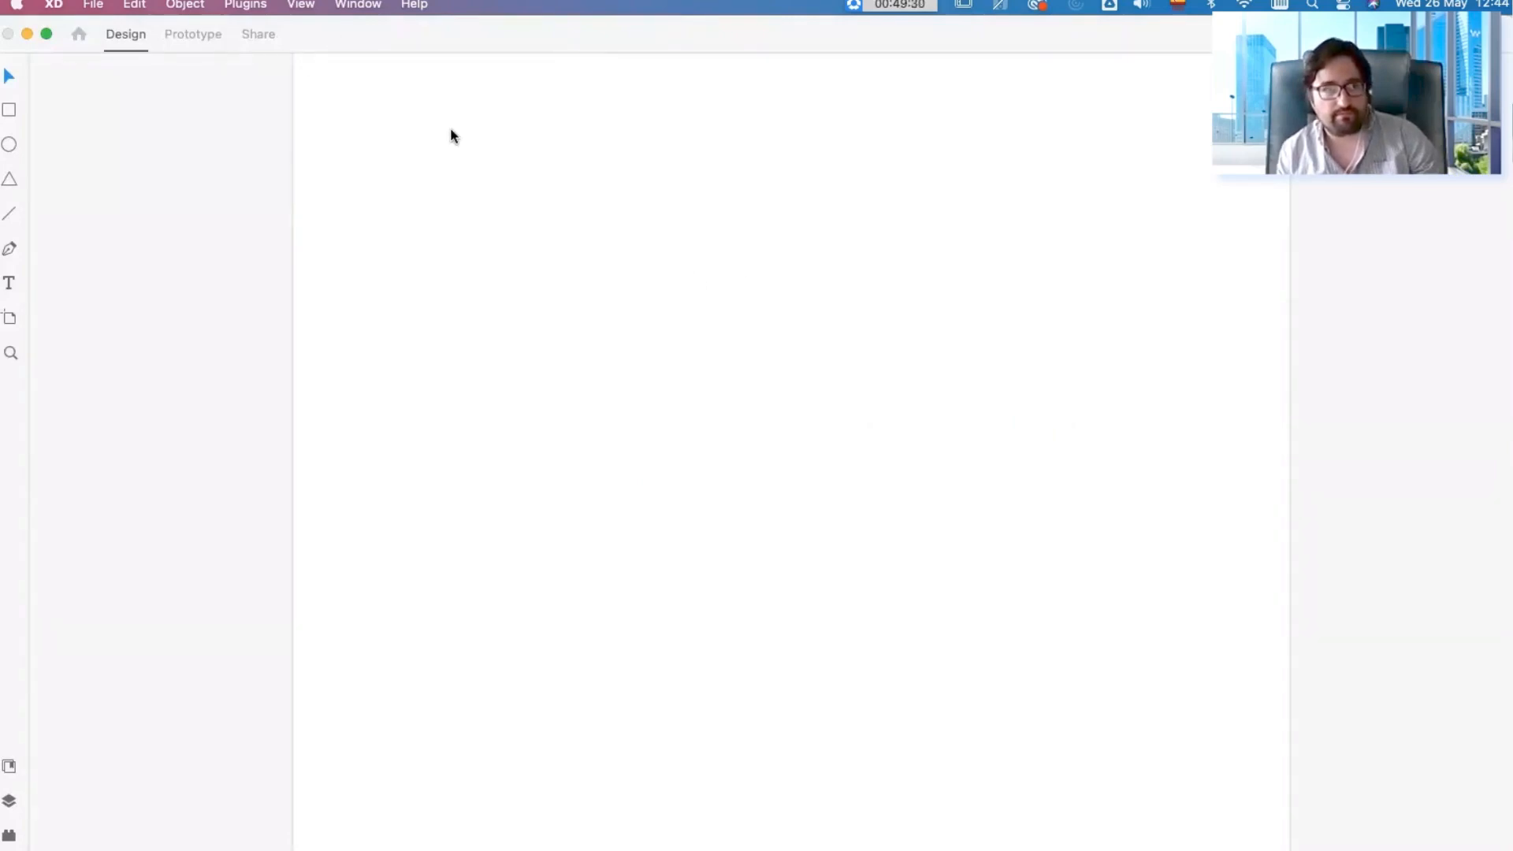
key(super+s)
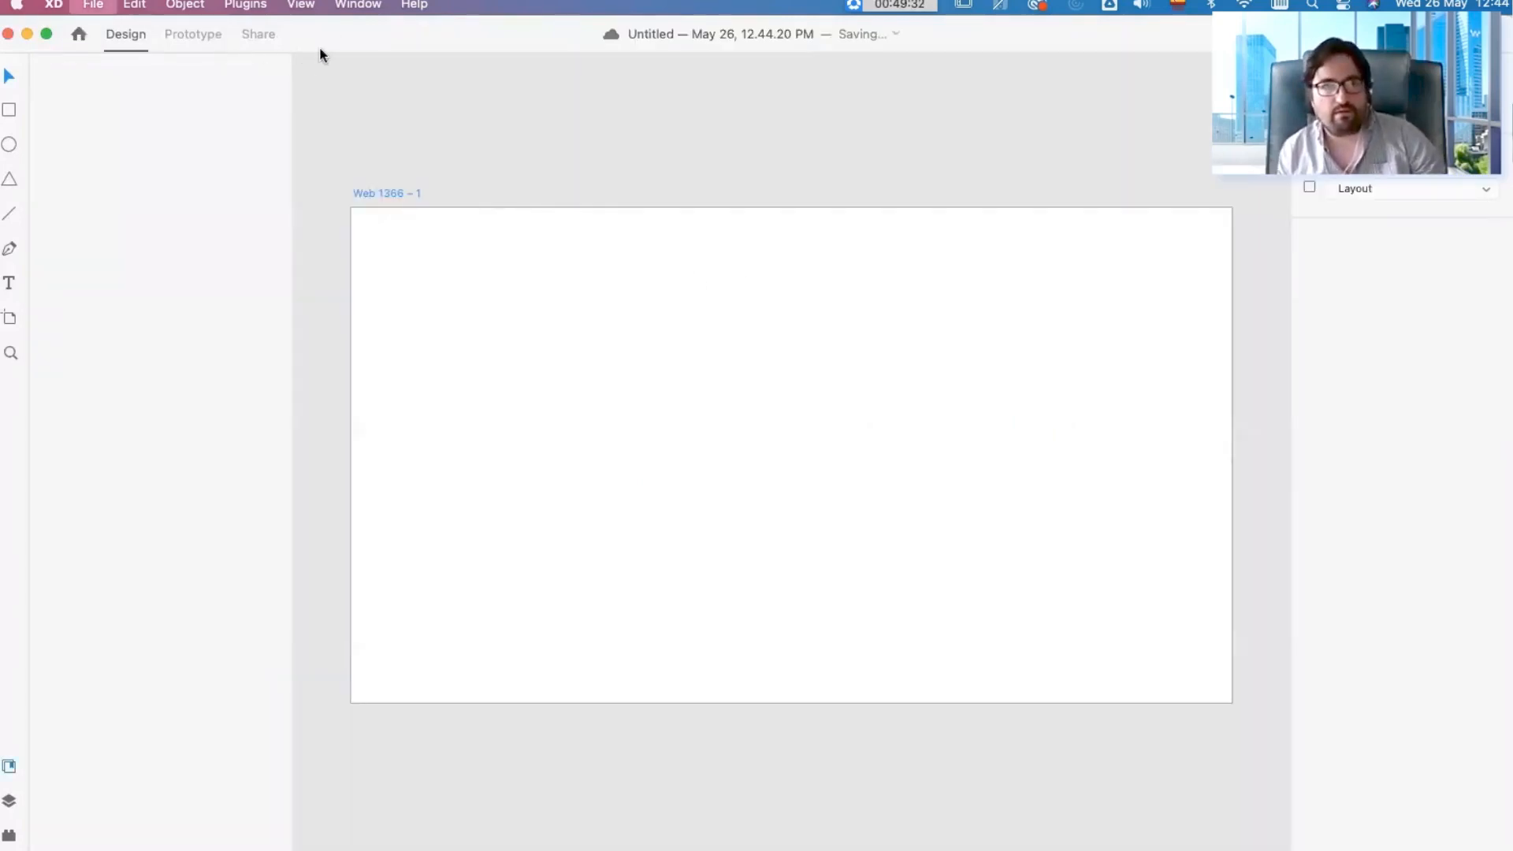
key(super+w)
key(super+w)
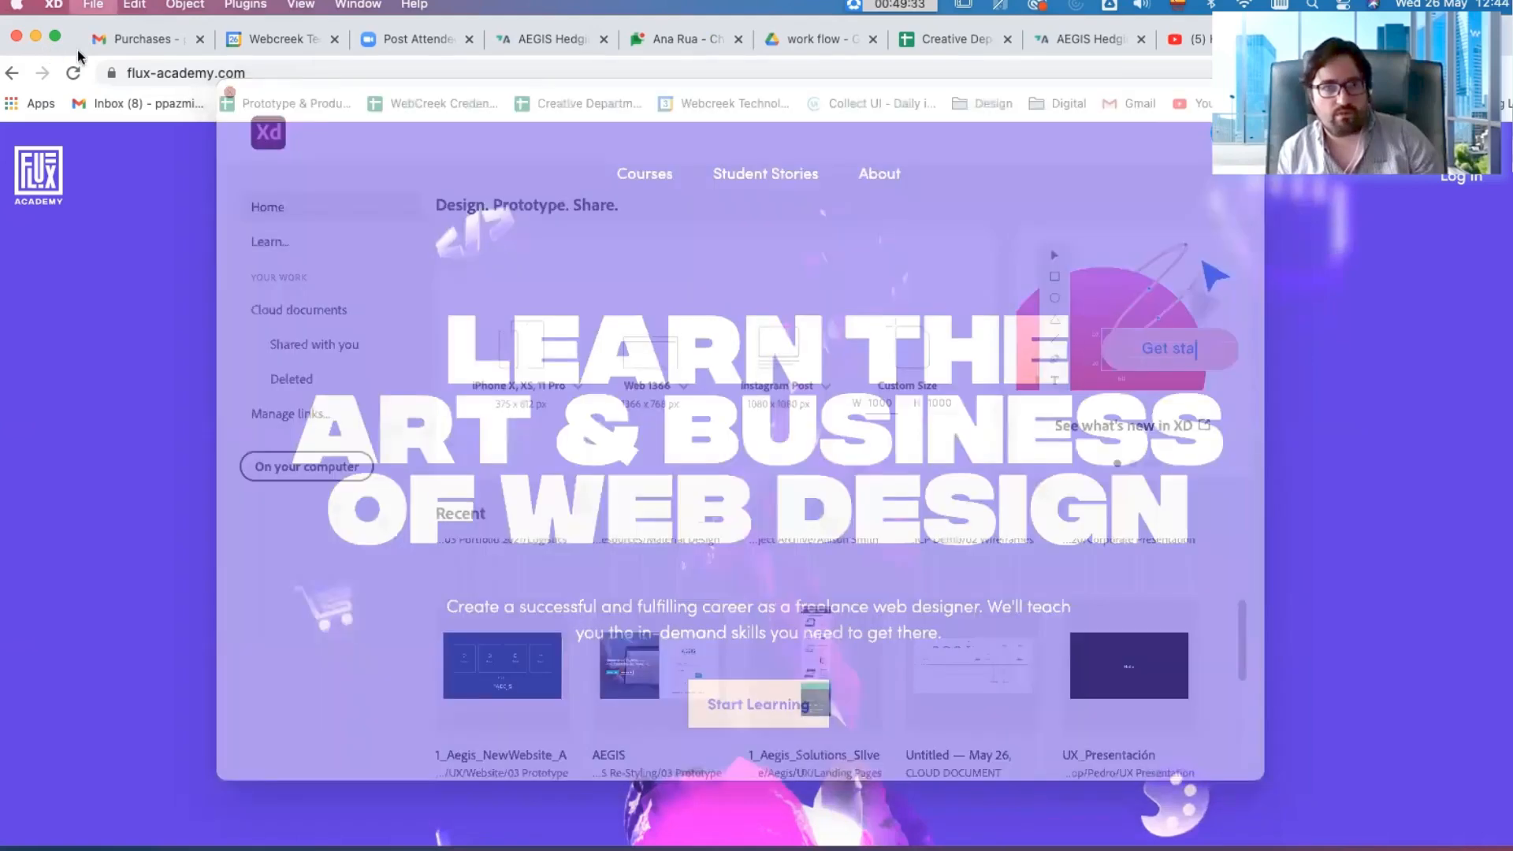
click(307, 811)
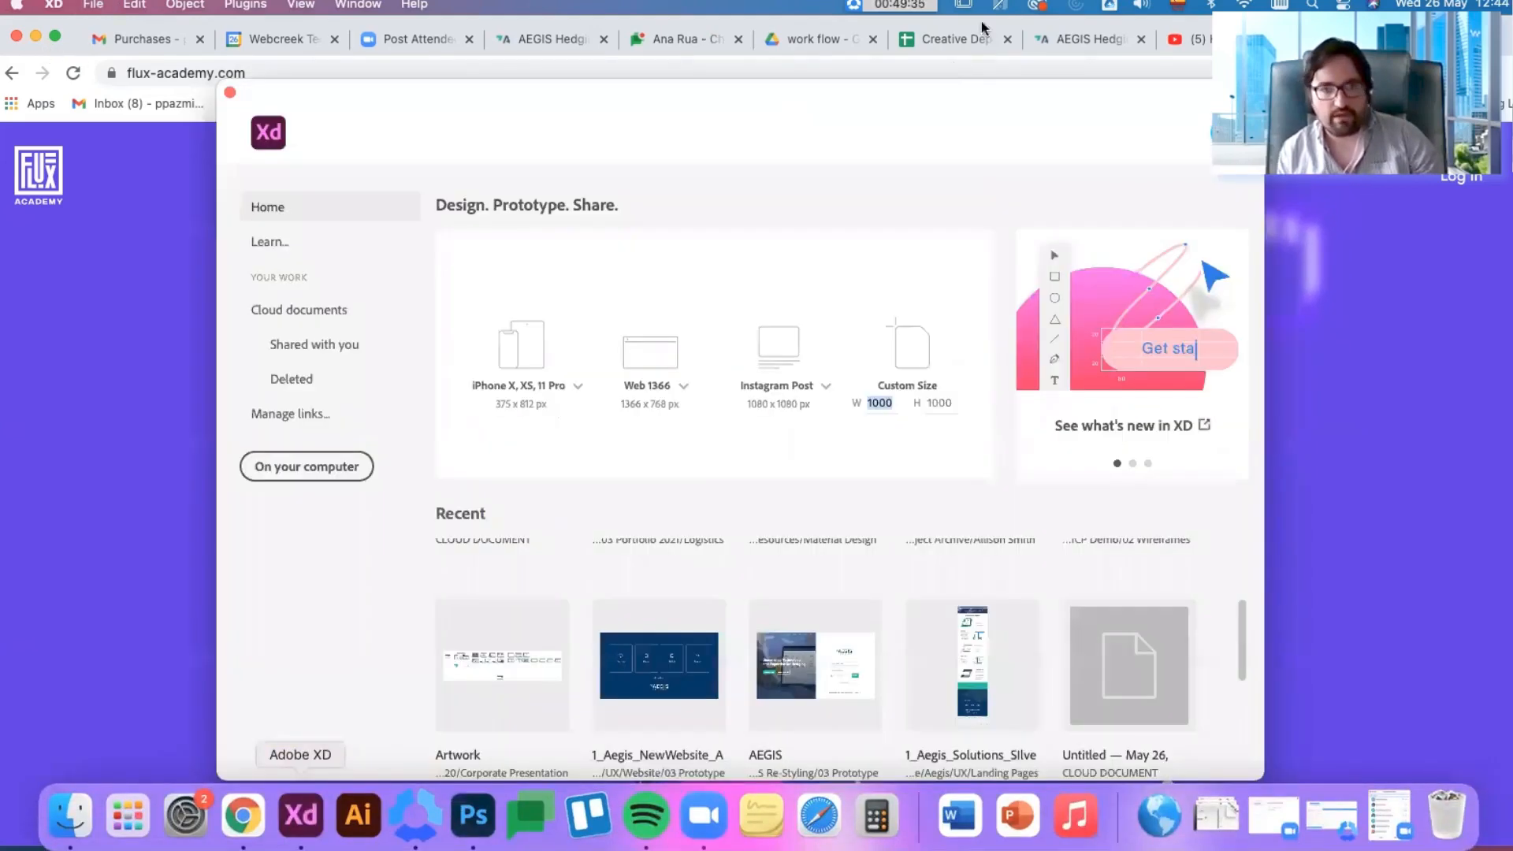
Step: Review the artboard size presets for web and social media and the custom size option
click(684, 386)
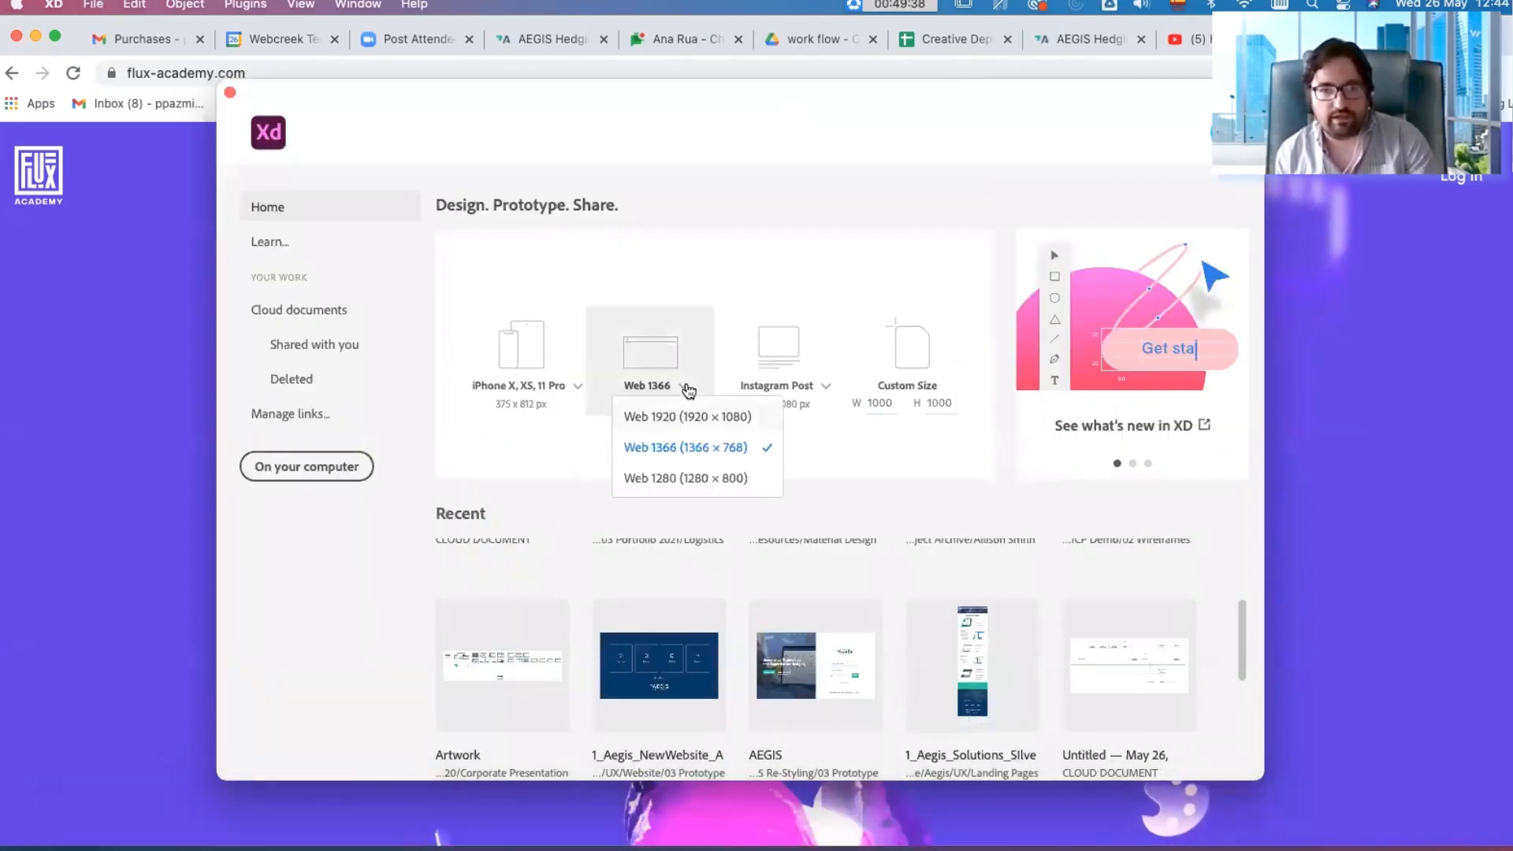
click(832, 395)
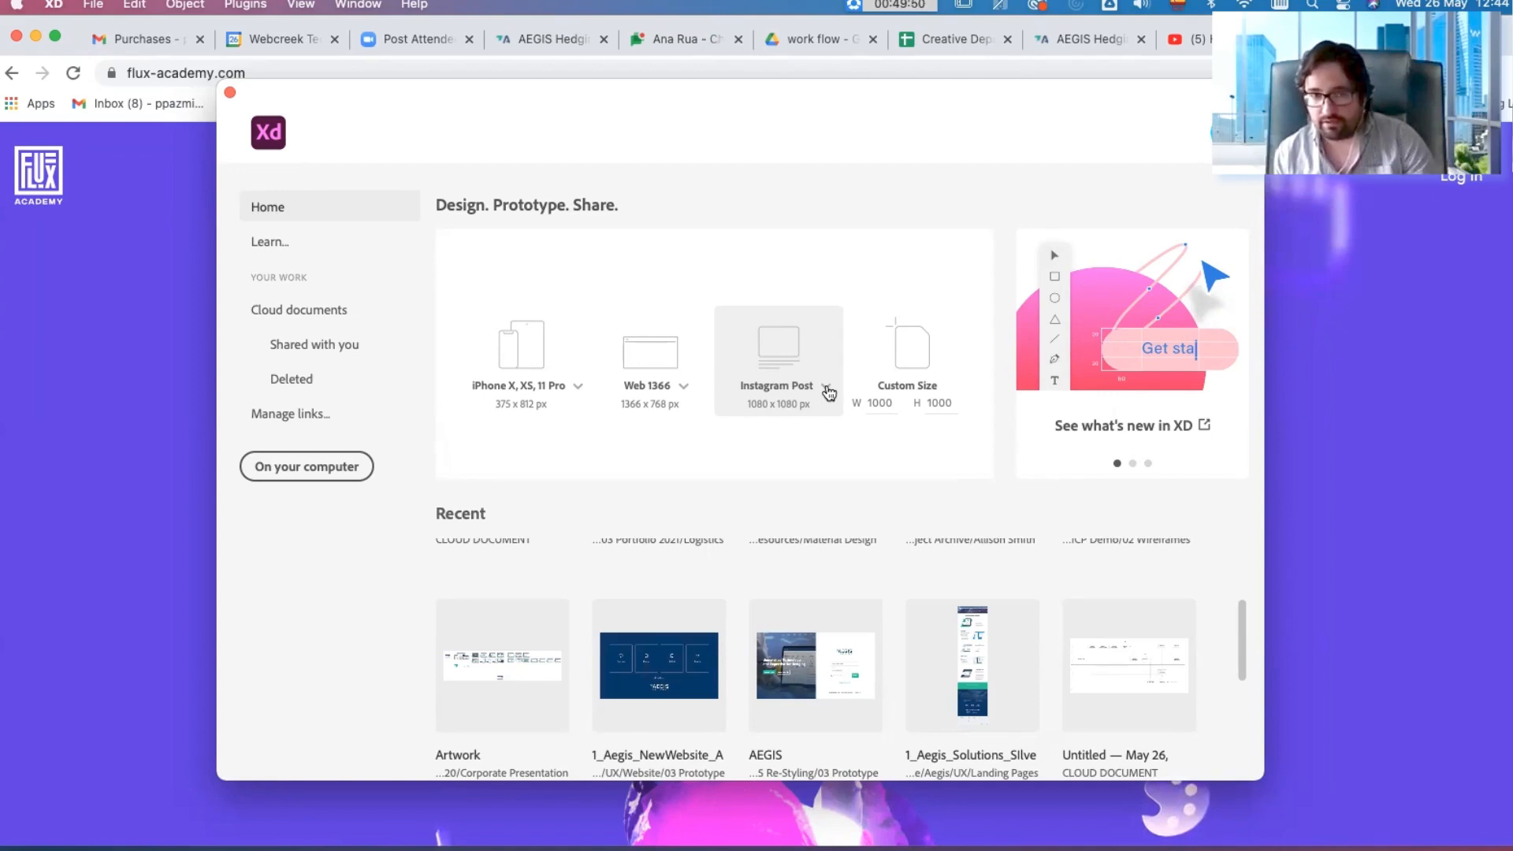
click(827, 389)
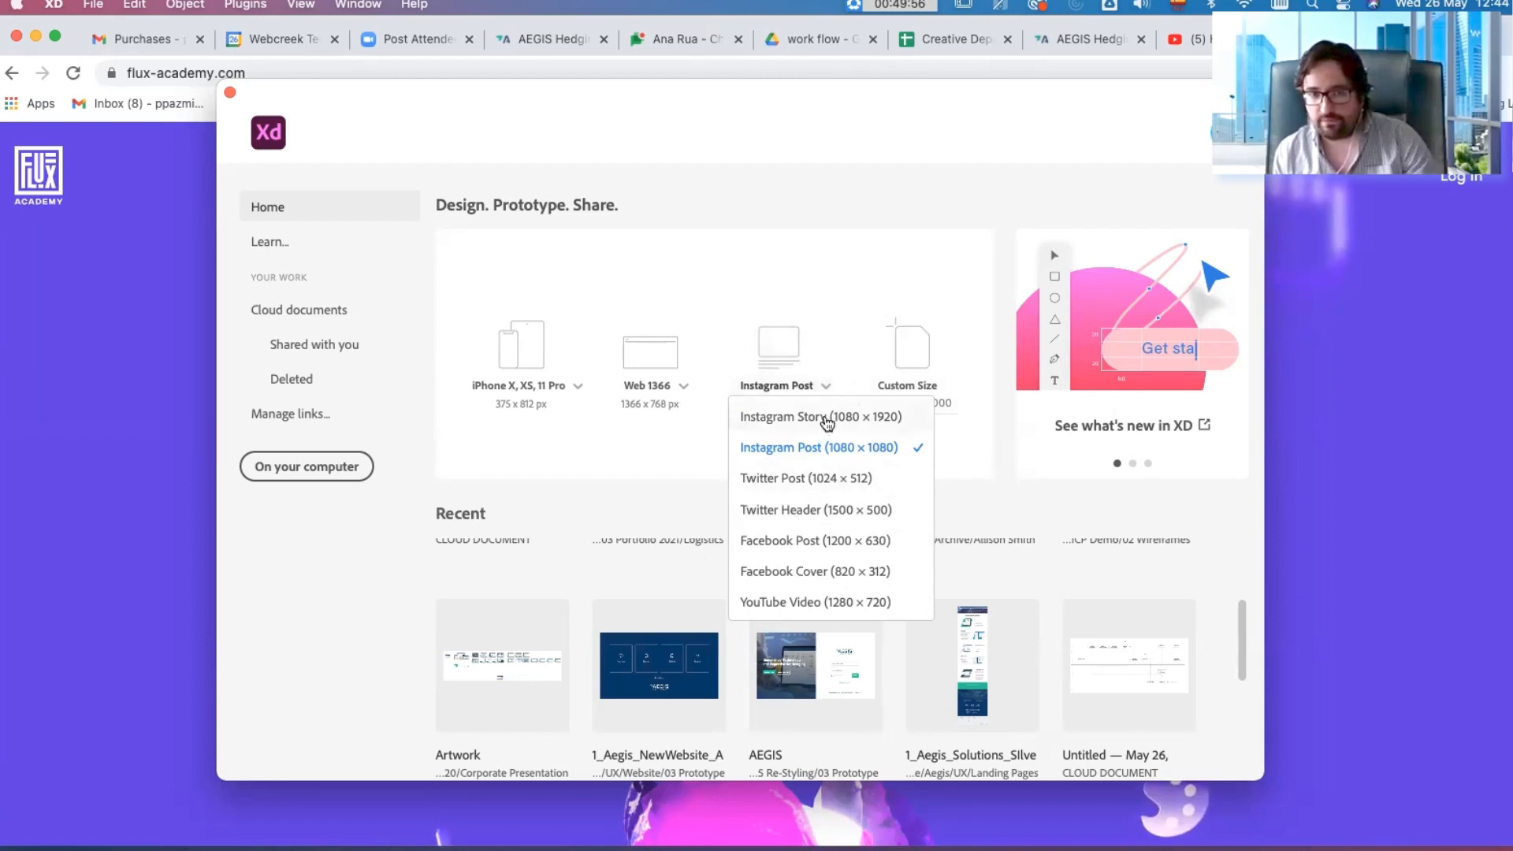
click(892, 292)
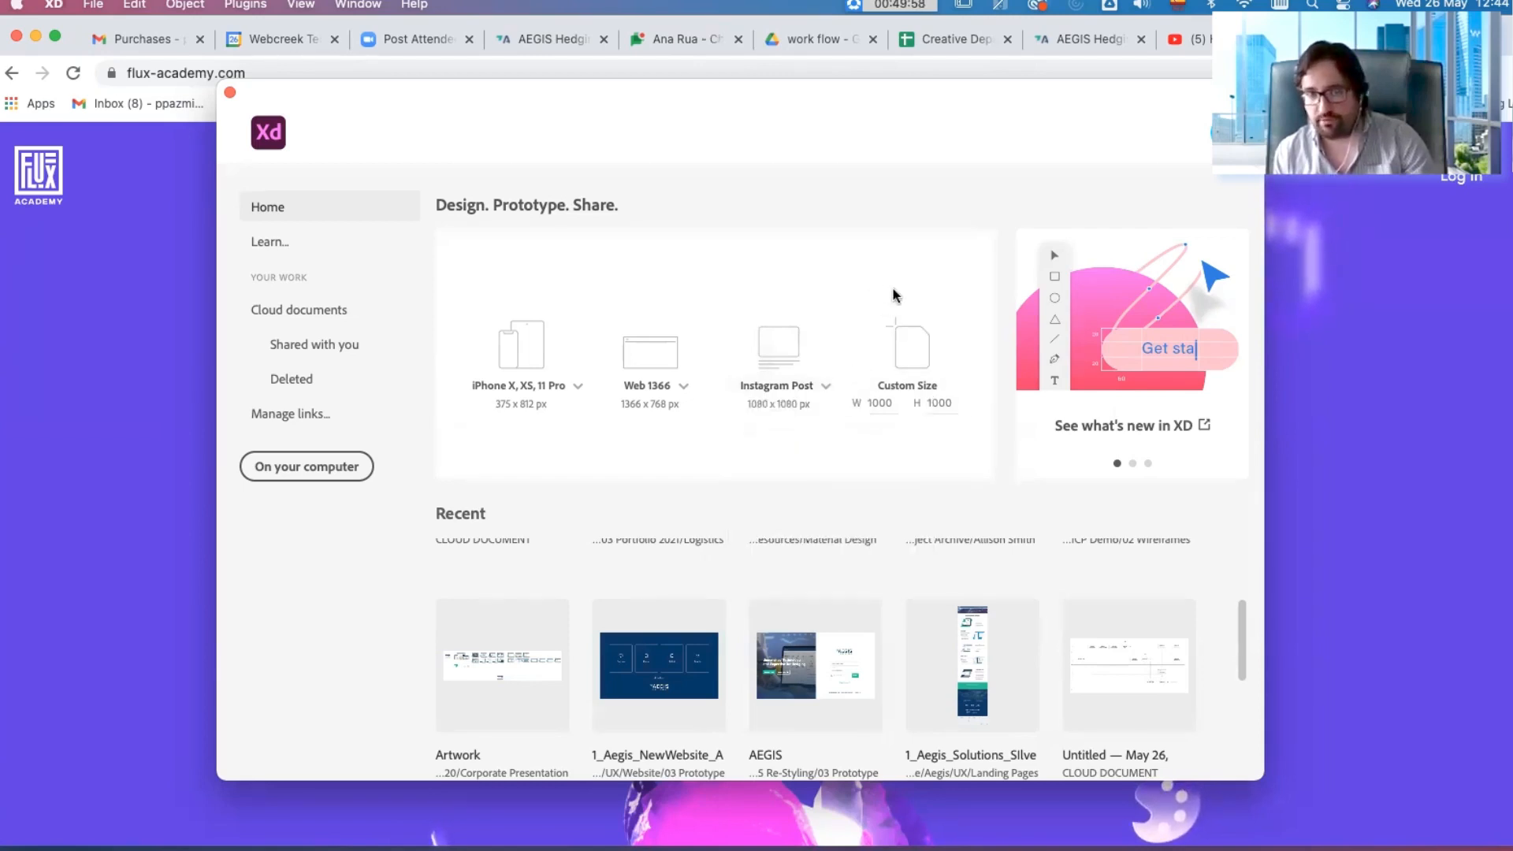
click(896, 400)
click(907, 438)
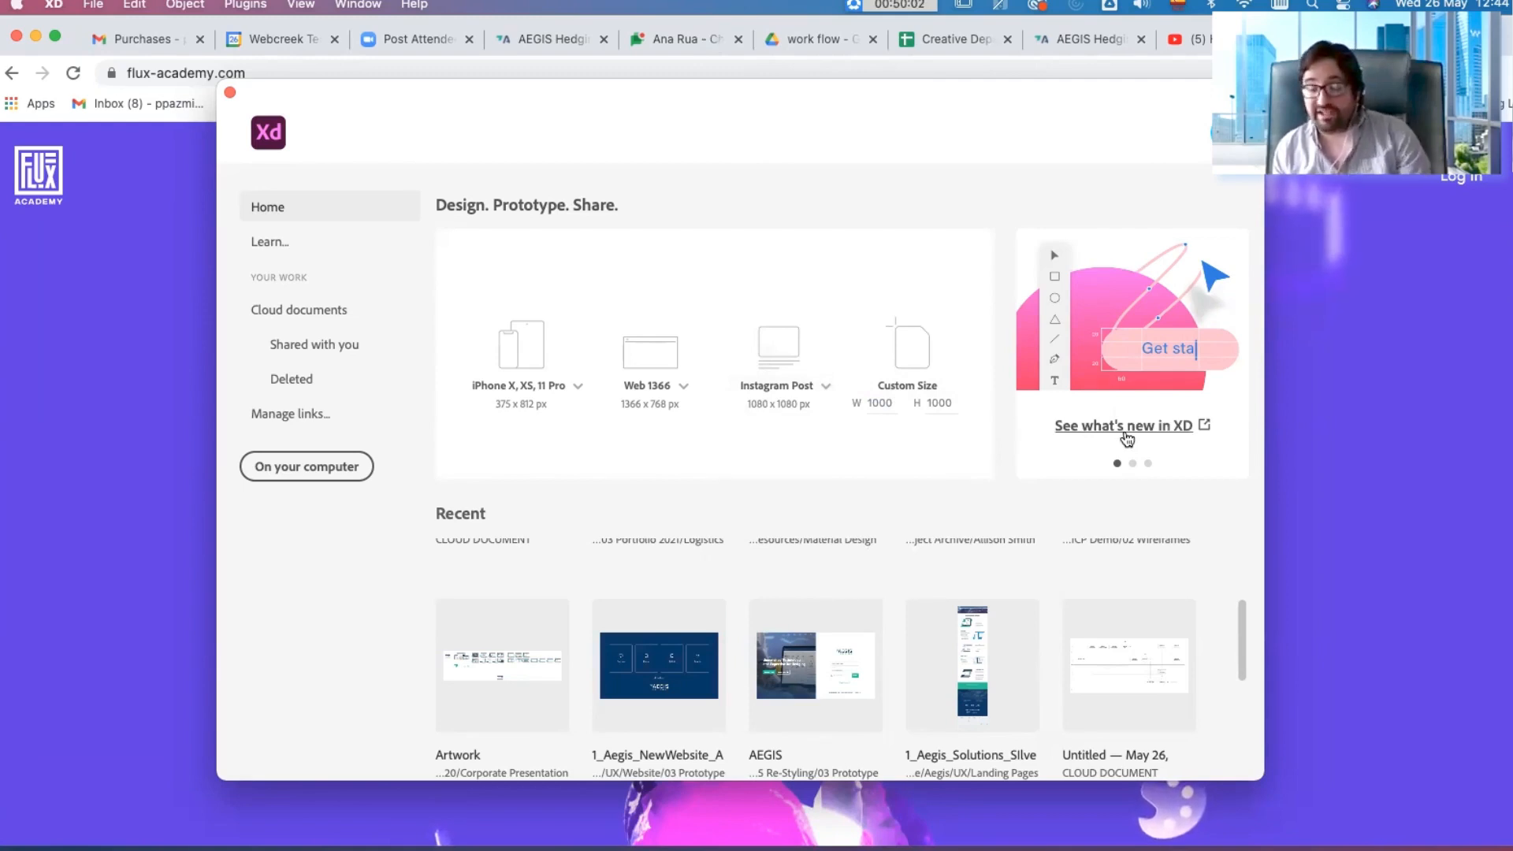
Step: Browse the featured cards on new features, component states and UI kits, and look over the recent files
click(1133, 464)
click(1118, 465)
click(1147, 464)
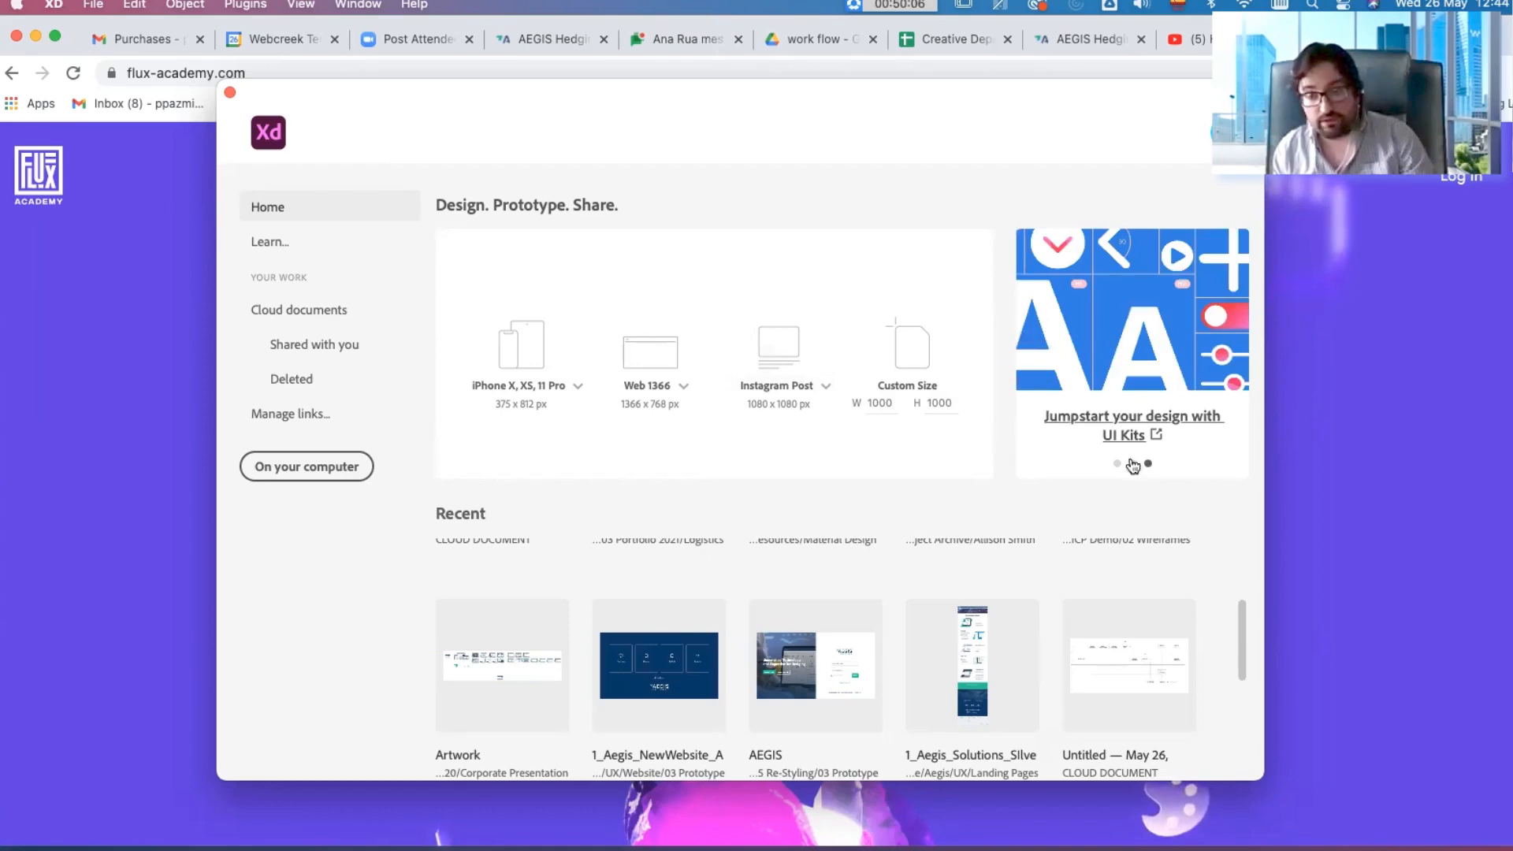
click(1118, 464)
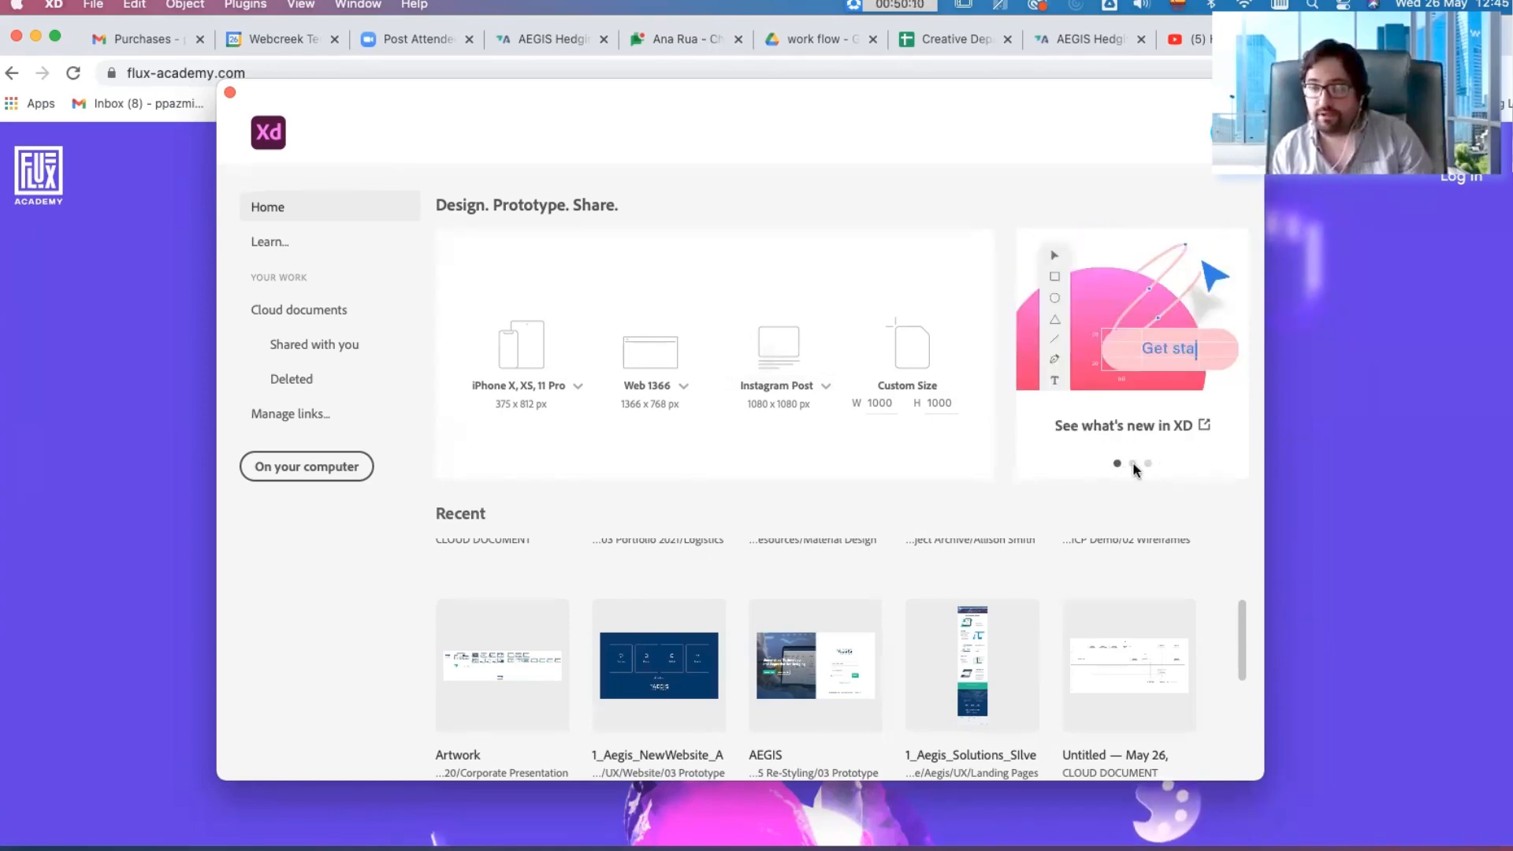
click(1132, 464)
click(1117, 464)
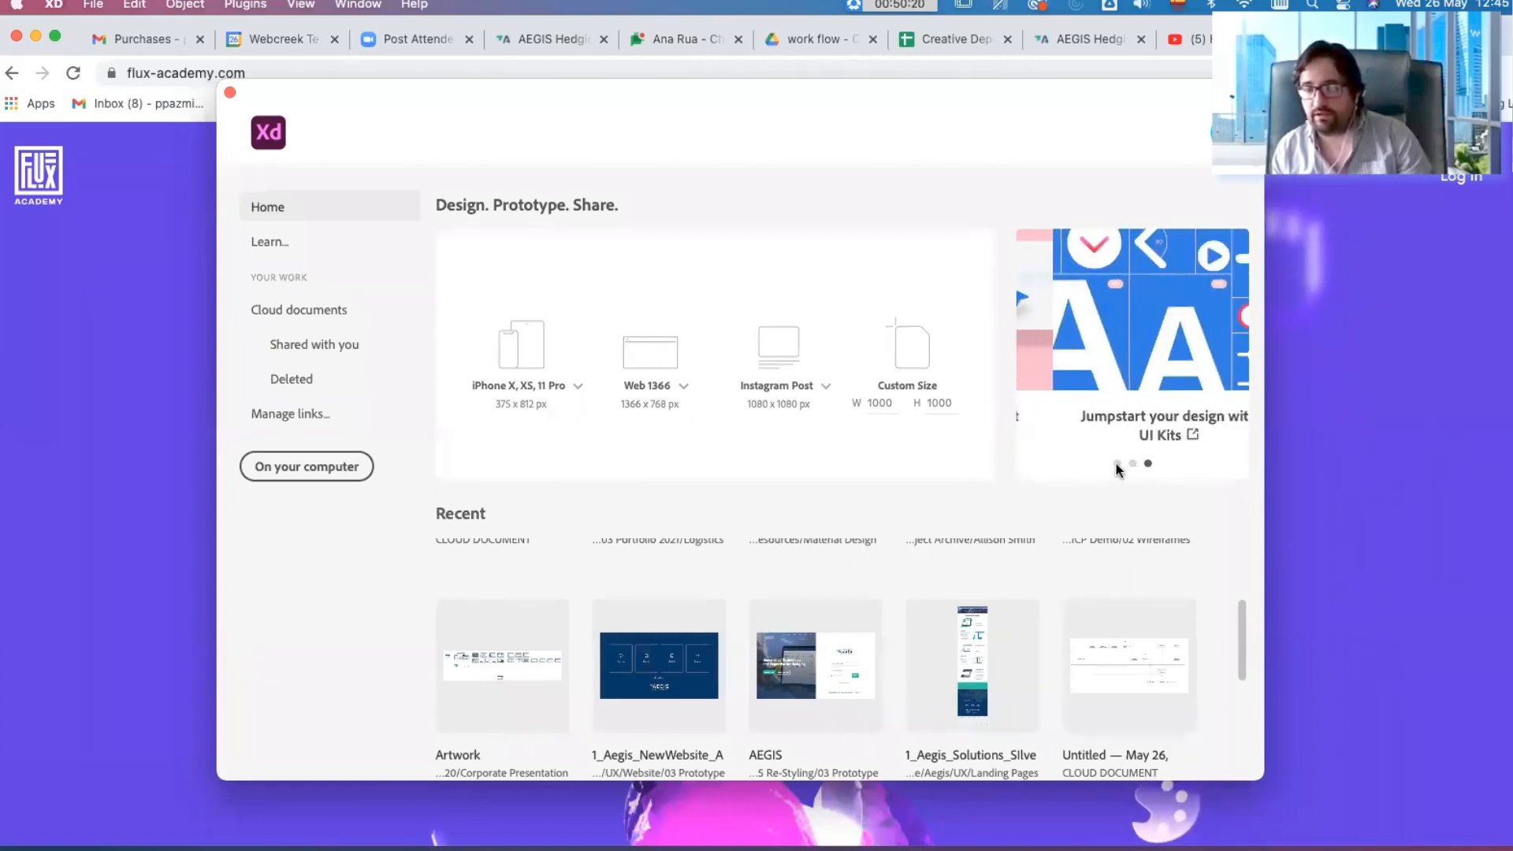
click(1116, 465)
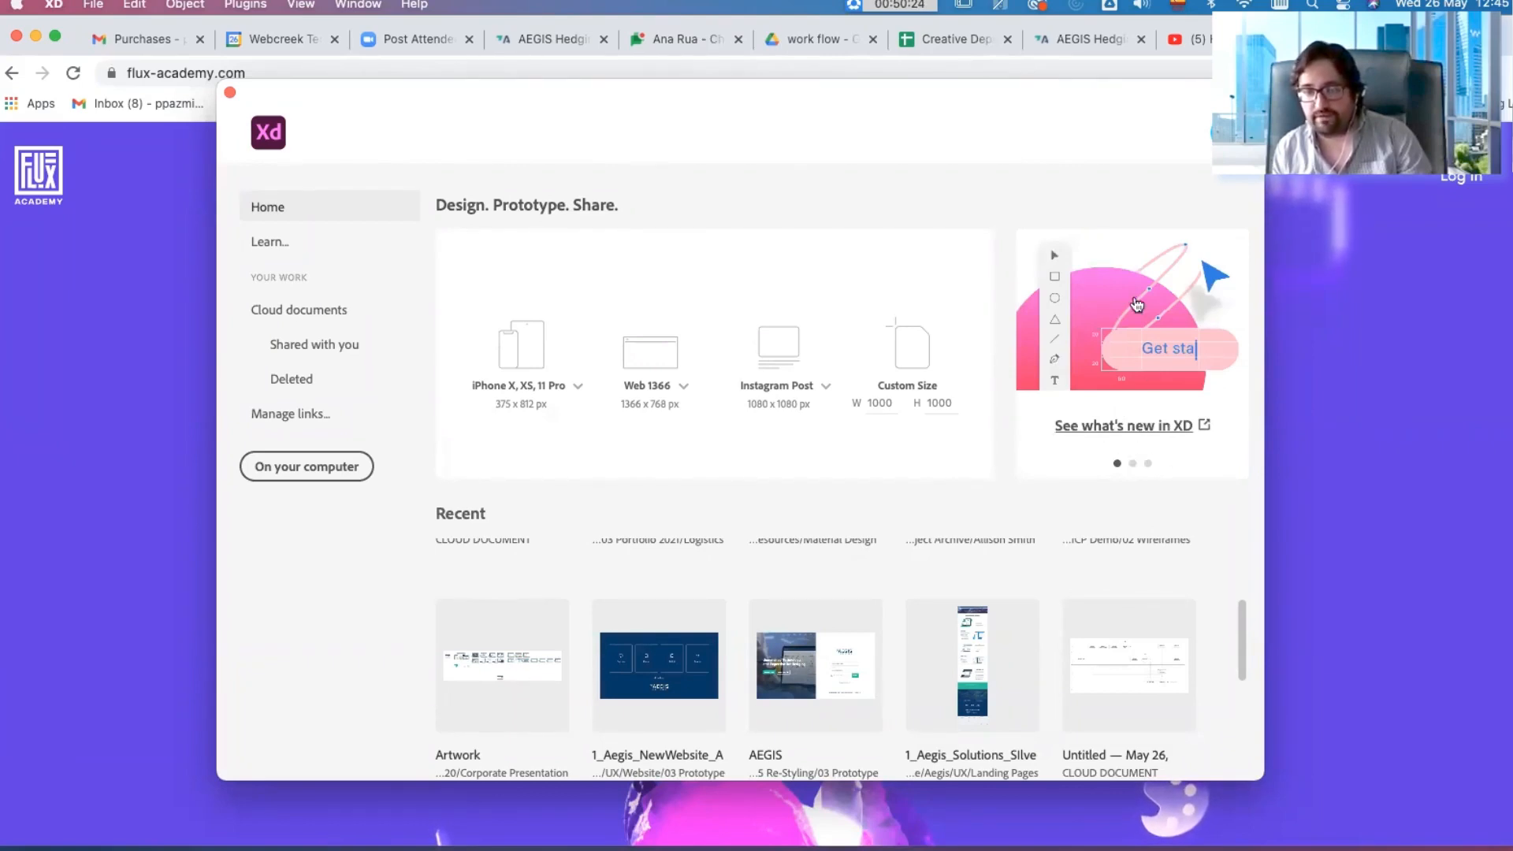
click(1133, 464)
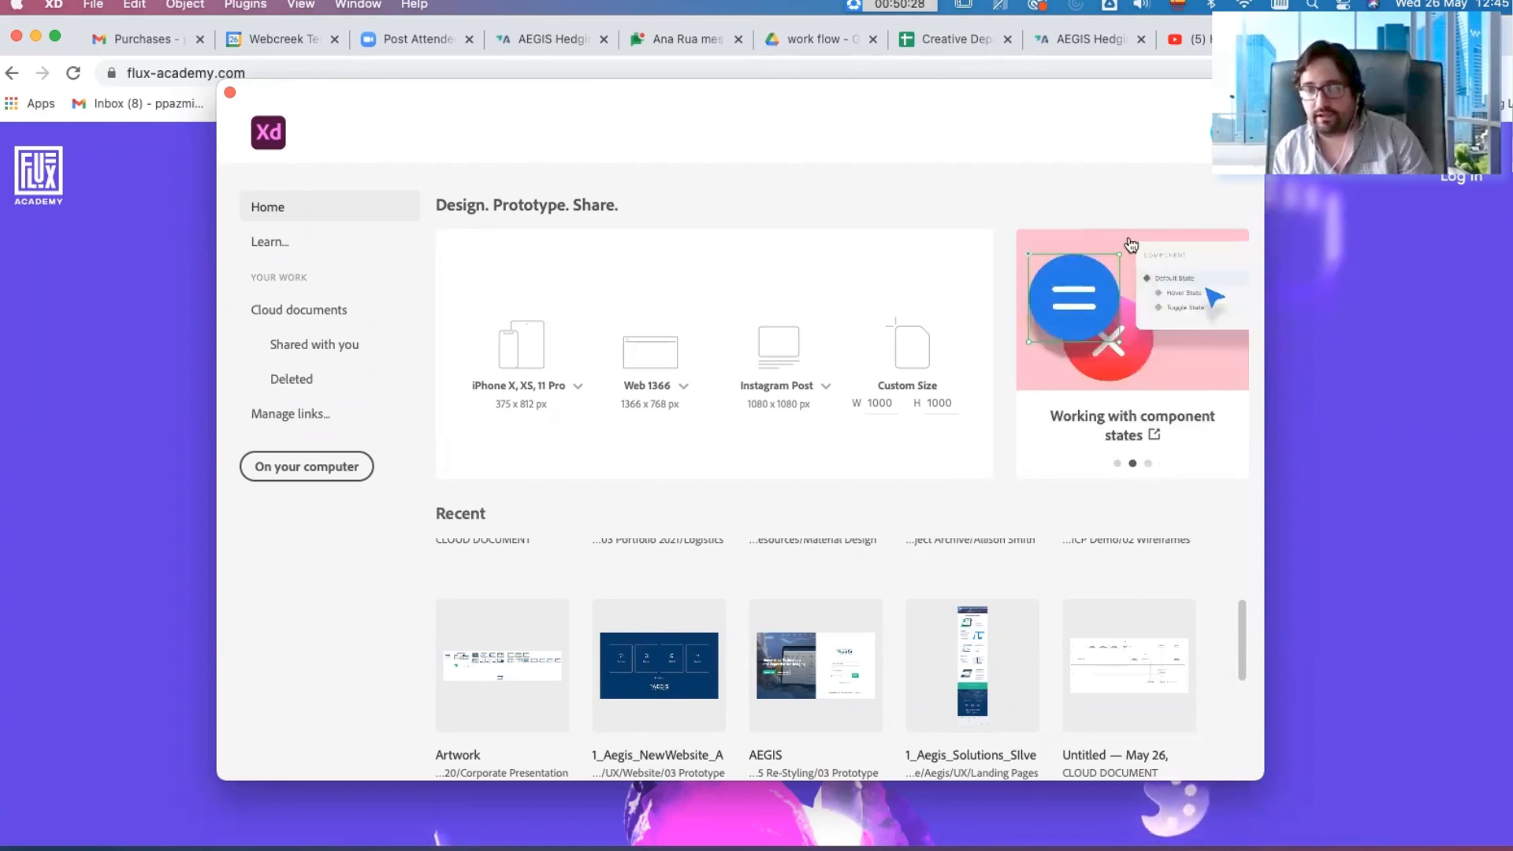
click(1148, 464)
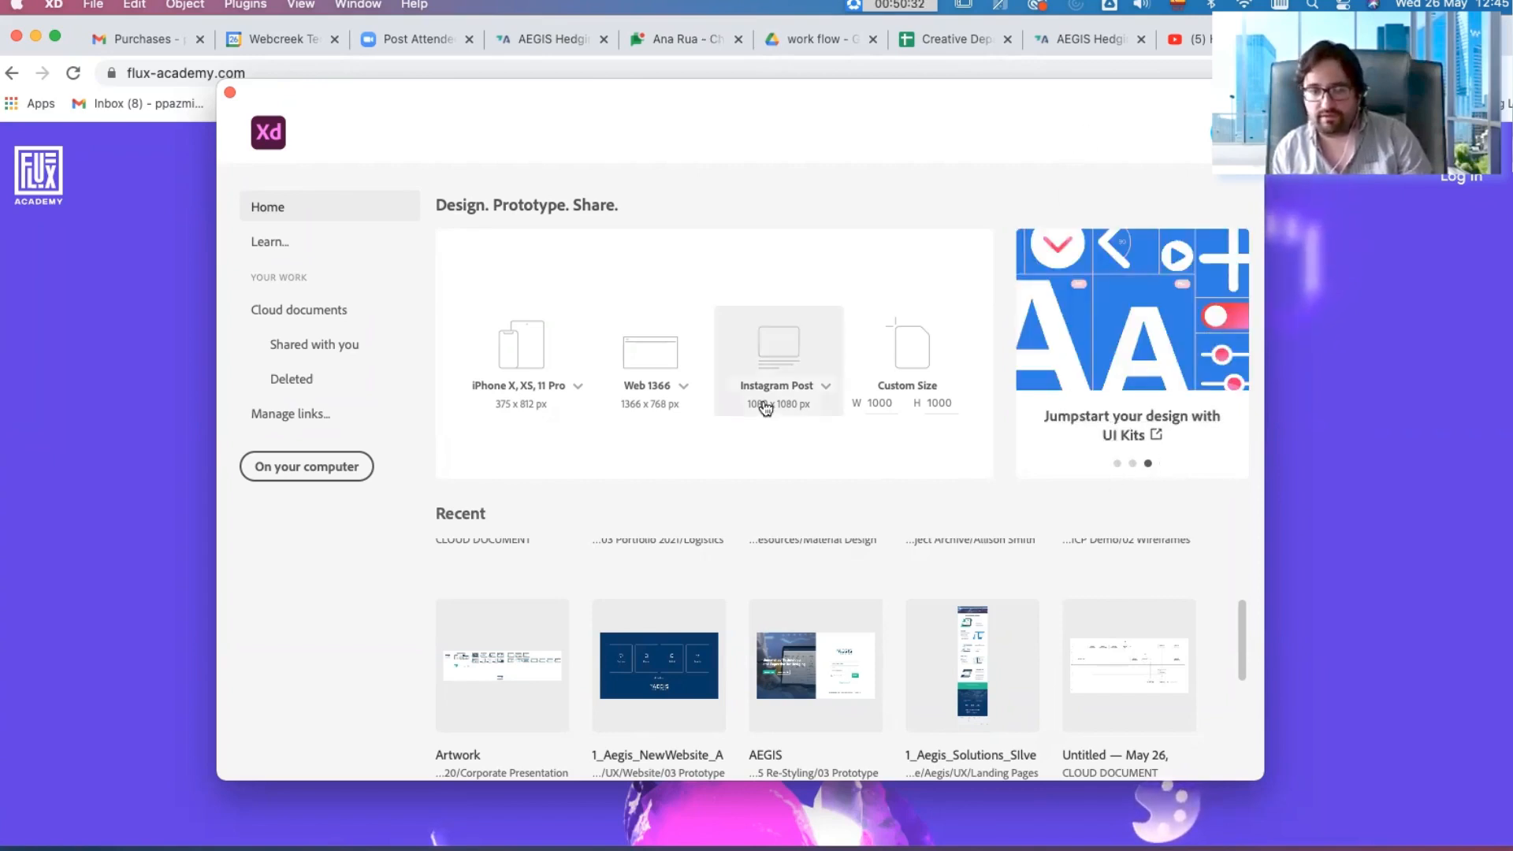
scroll(738, 654, up, 3)
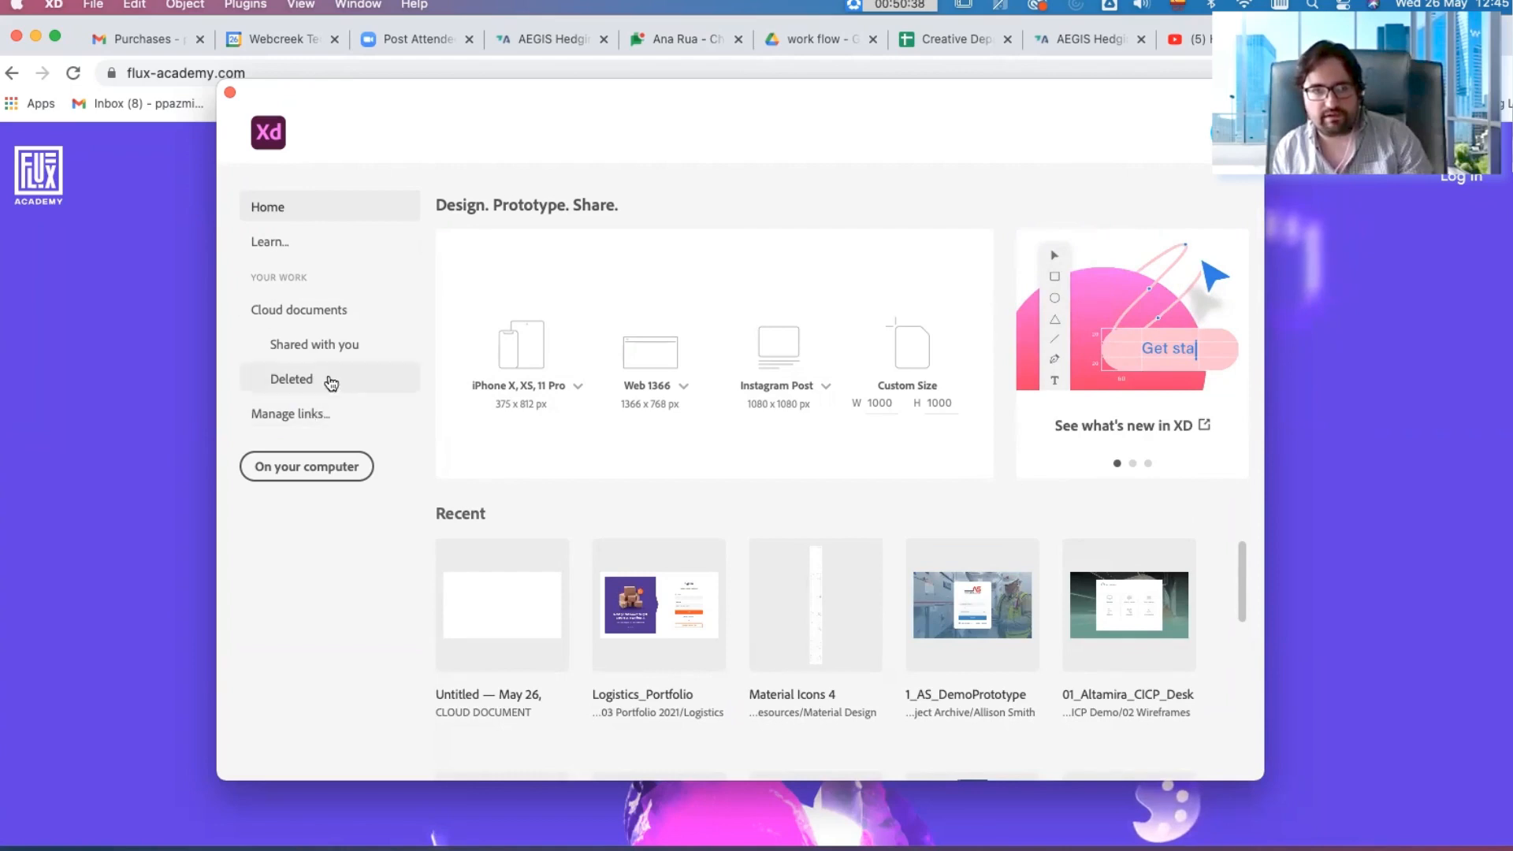
Step: Open the Learn resources in the browser, look through the tutorials and step-by-step guide, and switch back to Adobe XD
click(356, 242)
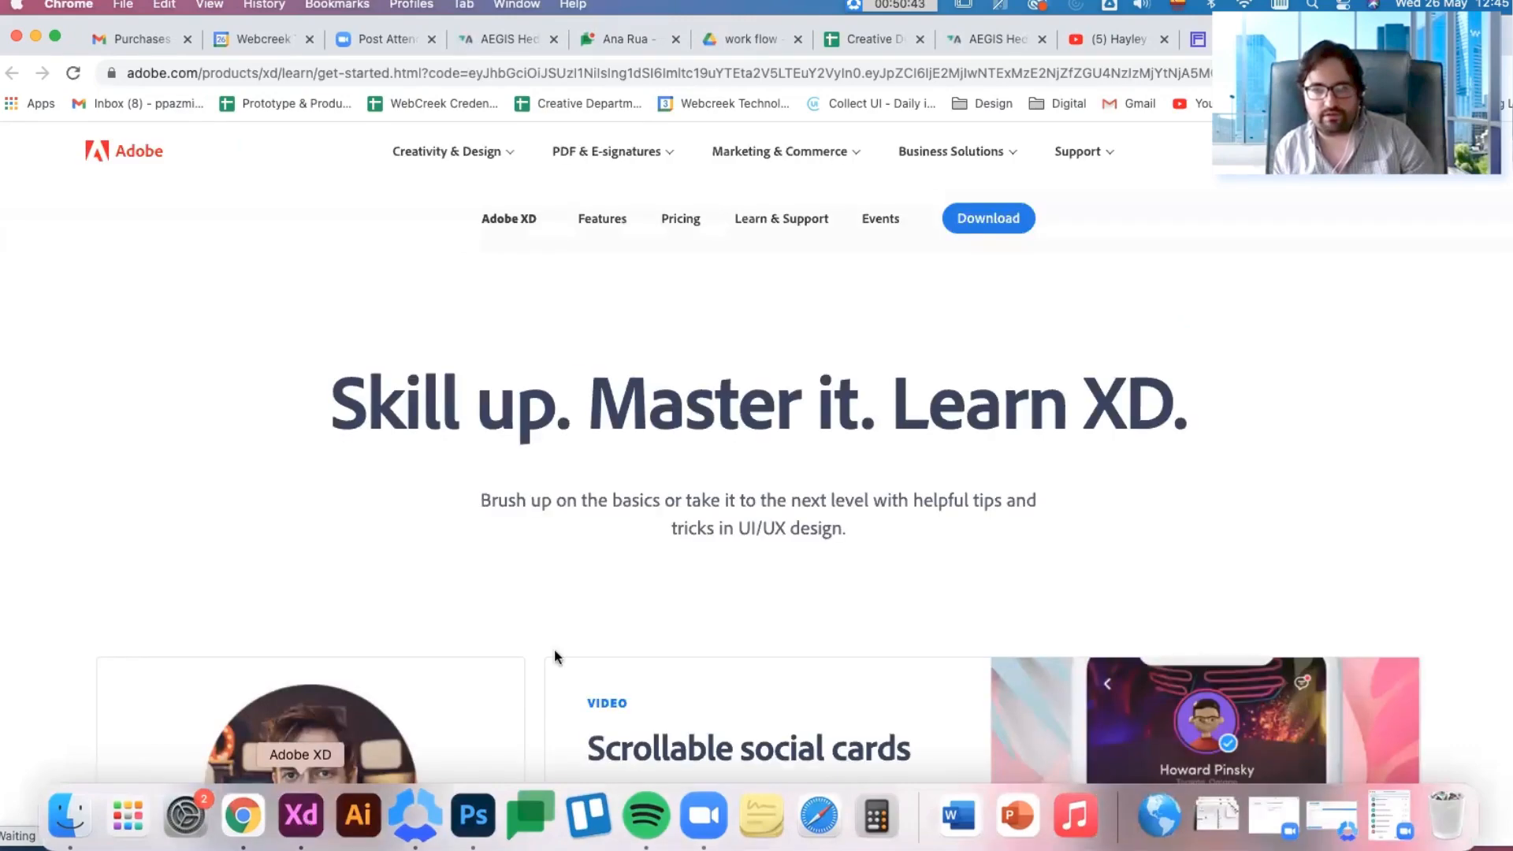
scroll(555, 655, down, 7)
scroll(545, 650, down, 8)
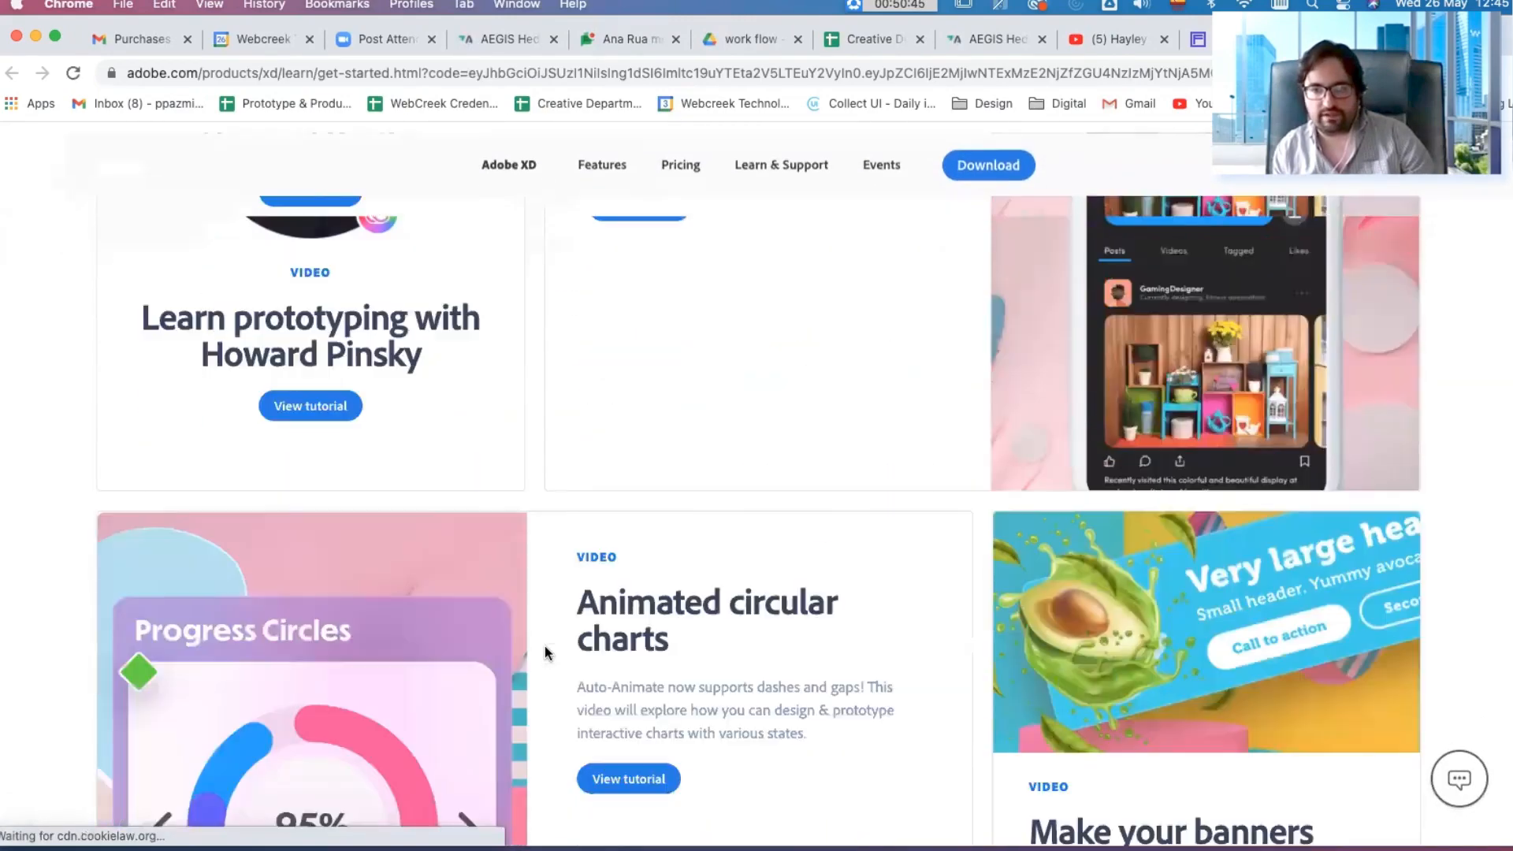
scroll(660, 532, down, 8)
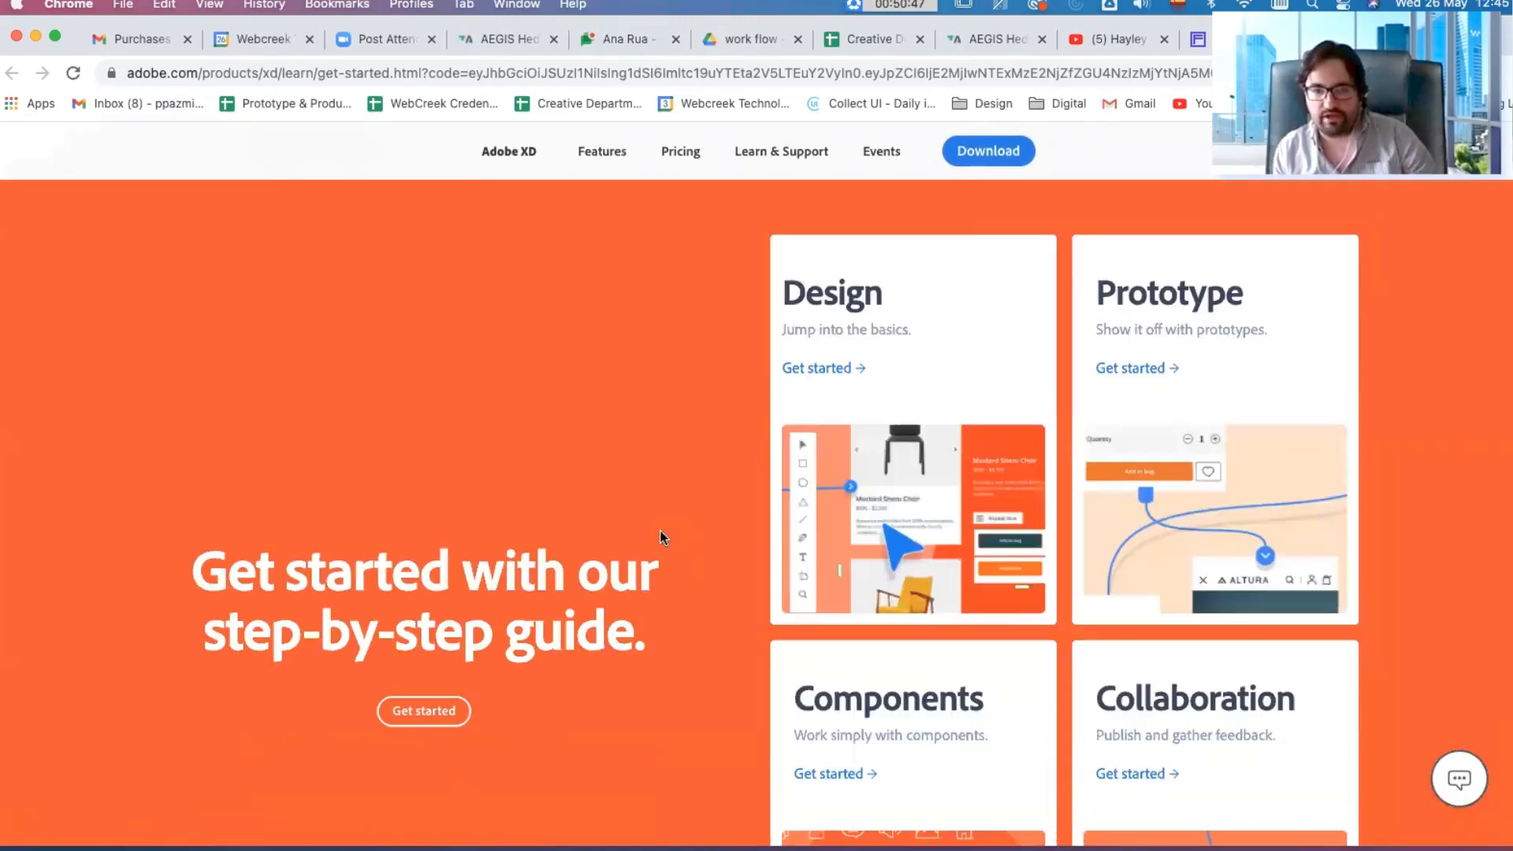
scroll(661, 532, down, 3)
scroll(660, 538, up, 4)
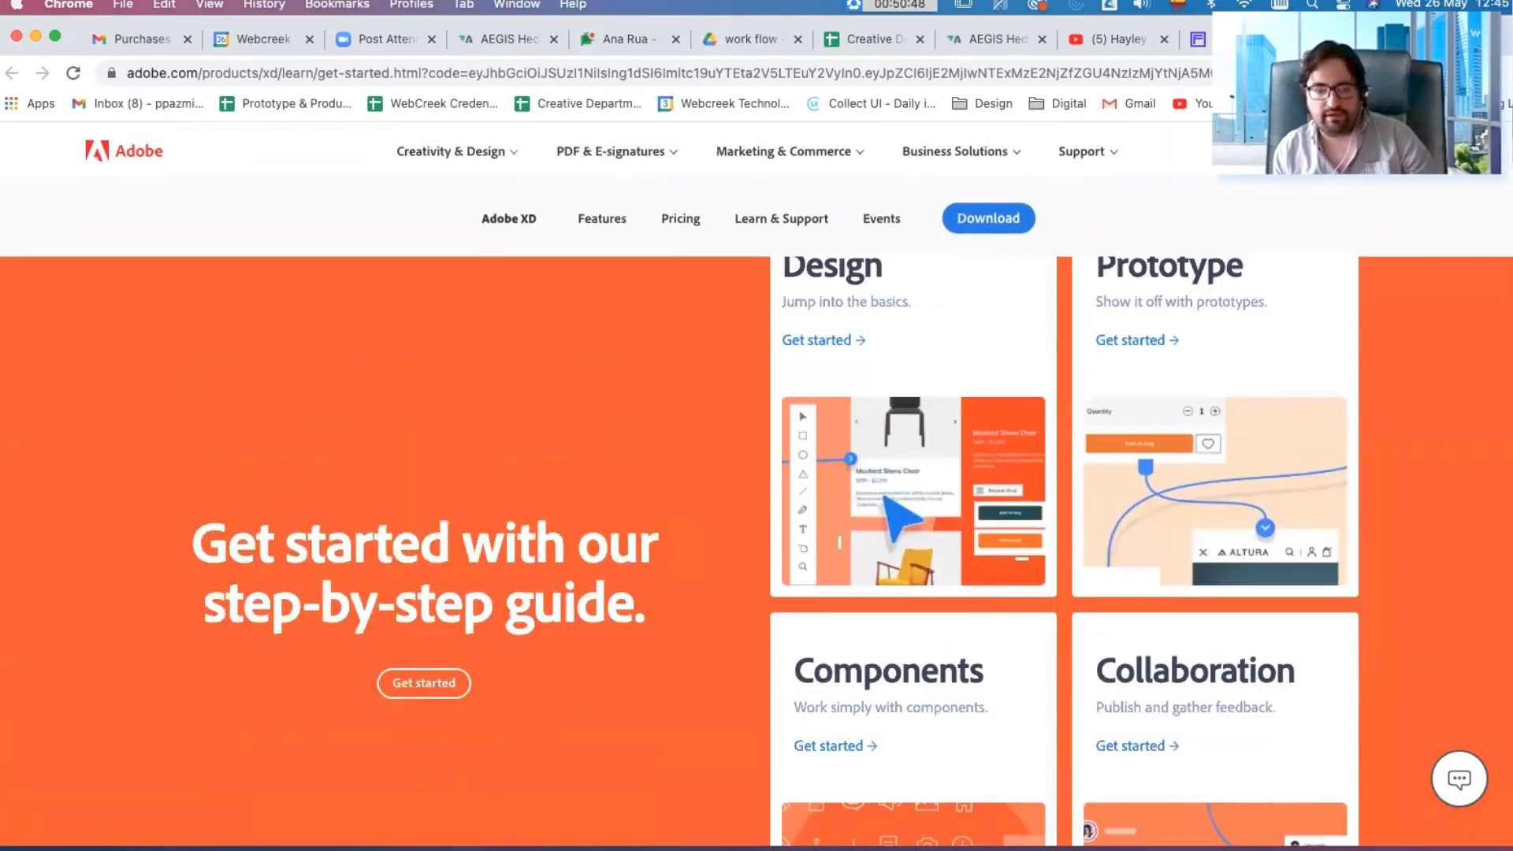
mouse_move(339, 810)
click(300, 829)
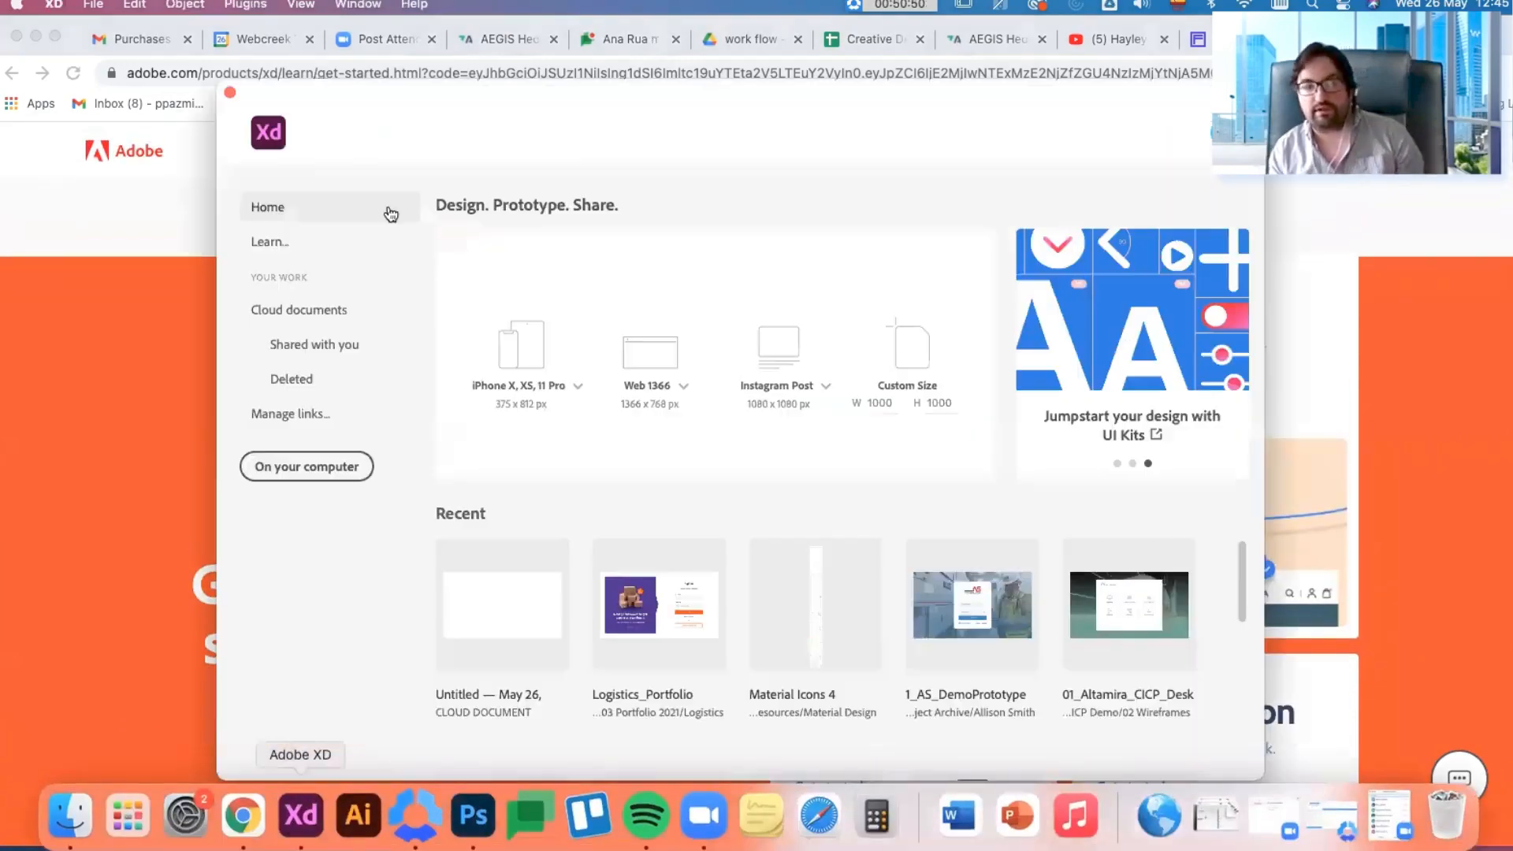
Step: Look through the cloud documents, shared files, deleted files and link management page, and return to the home screen
click(323, 311)
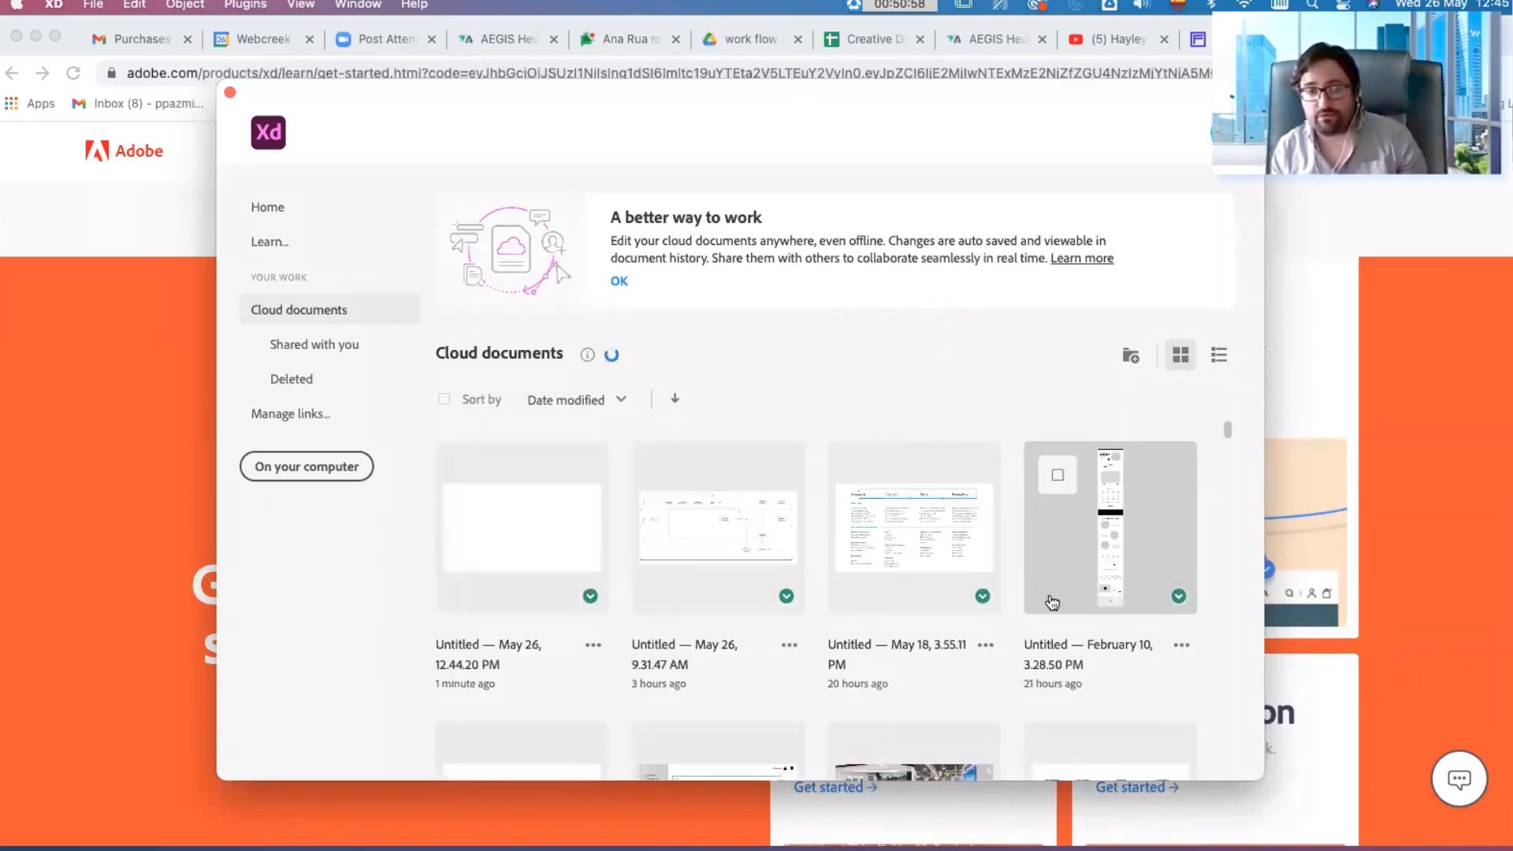
click(326, 344)
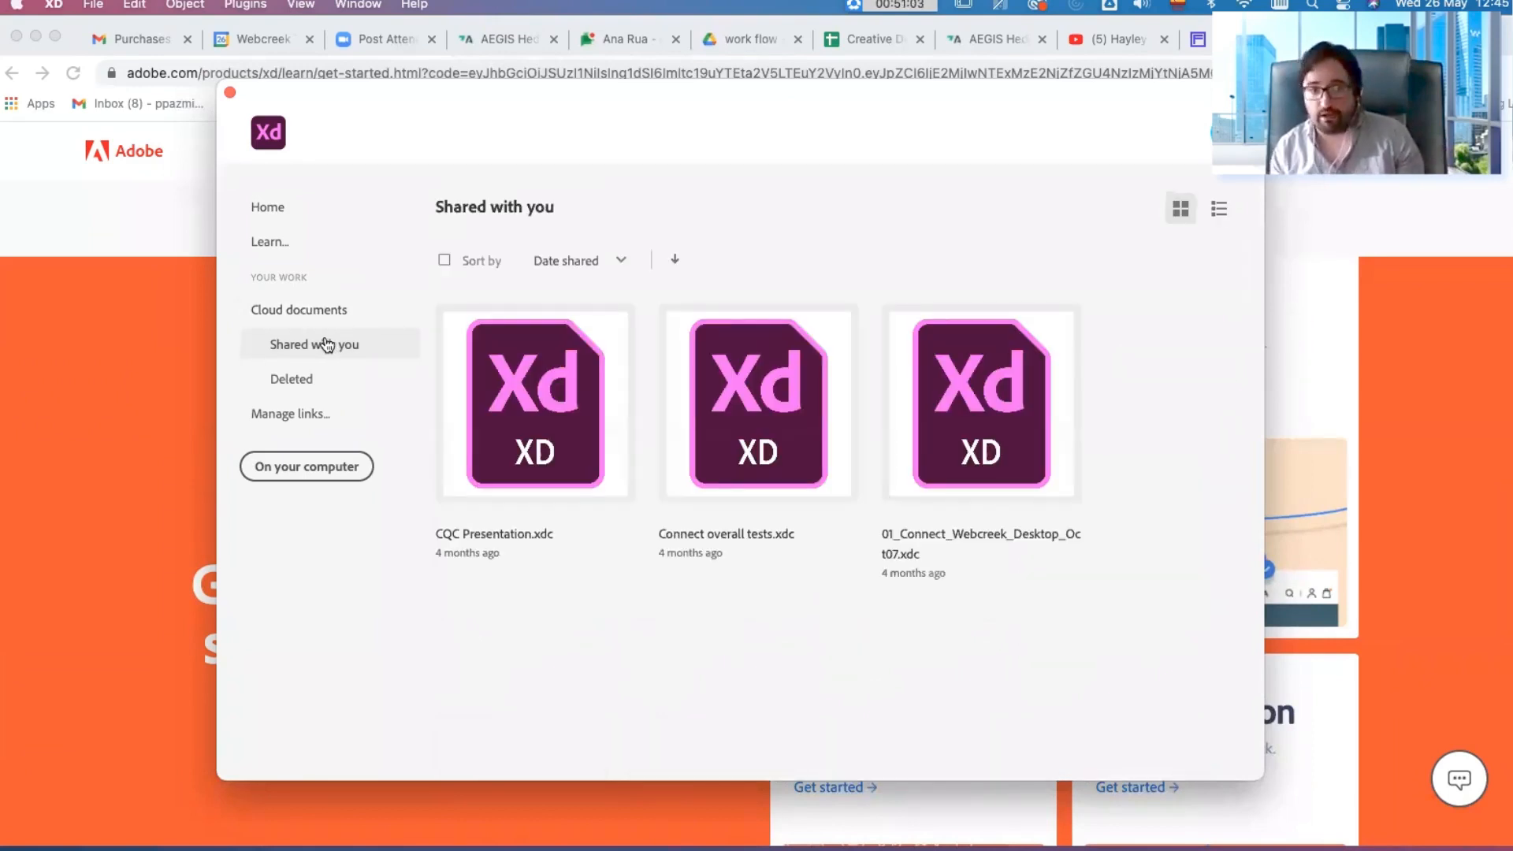
click(331, 386)
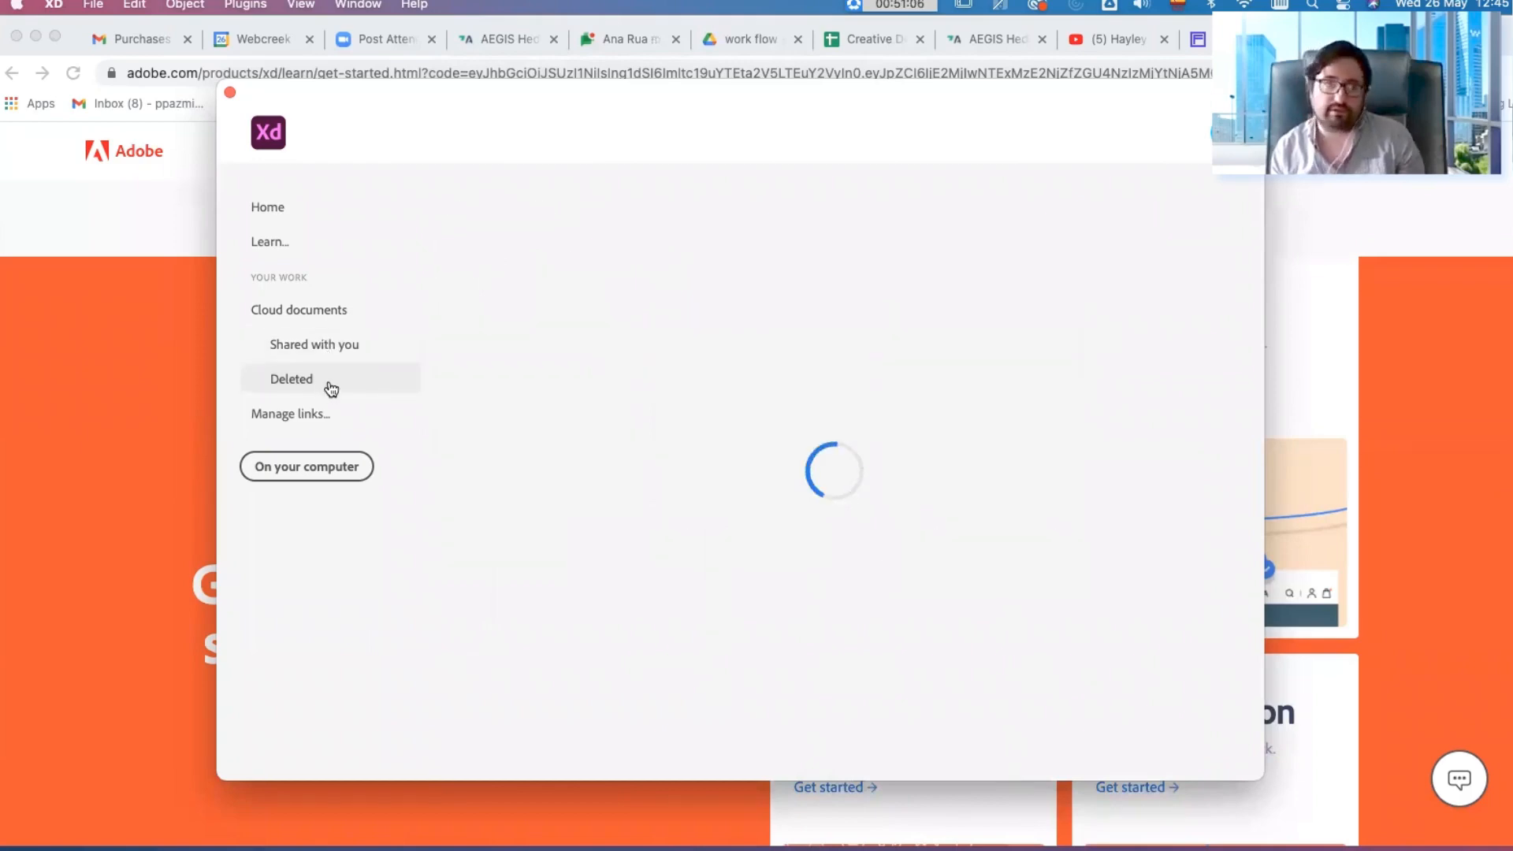
click(337, 418)
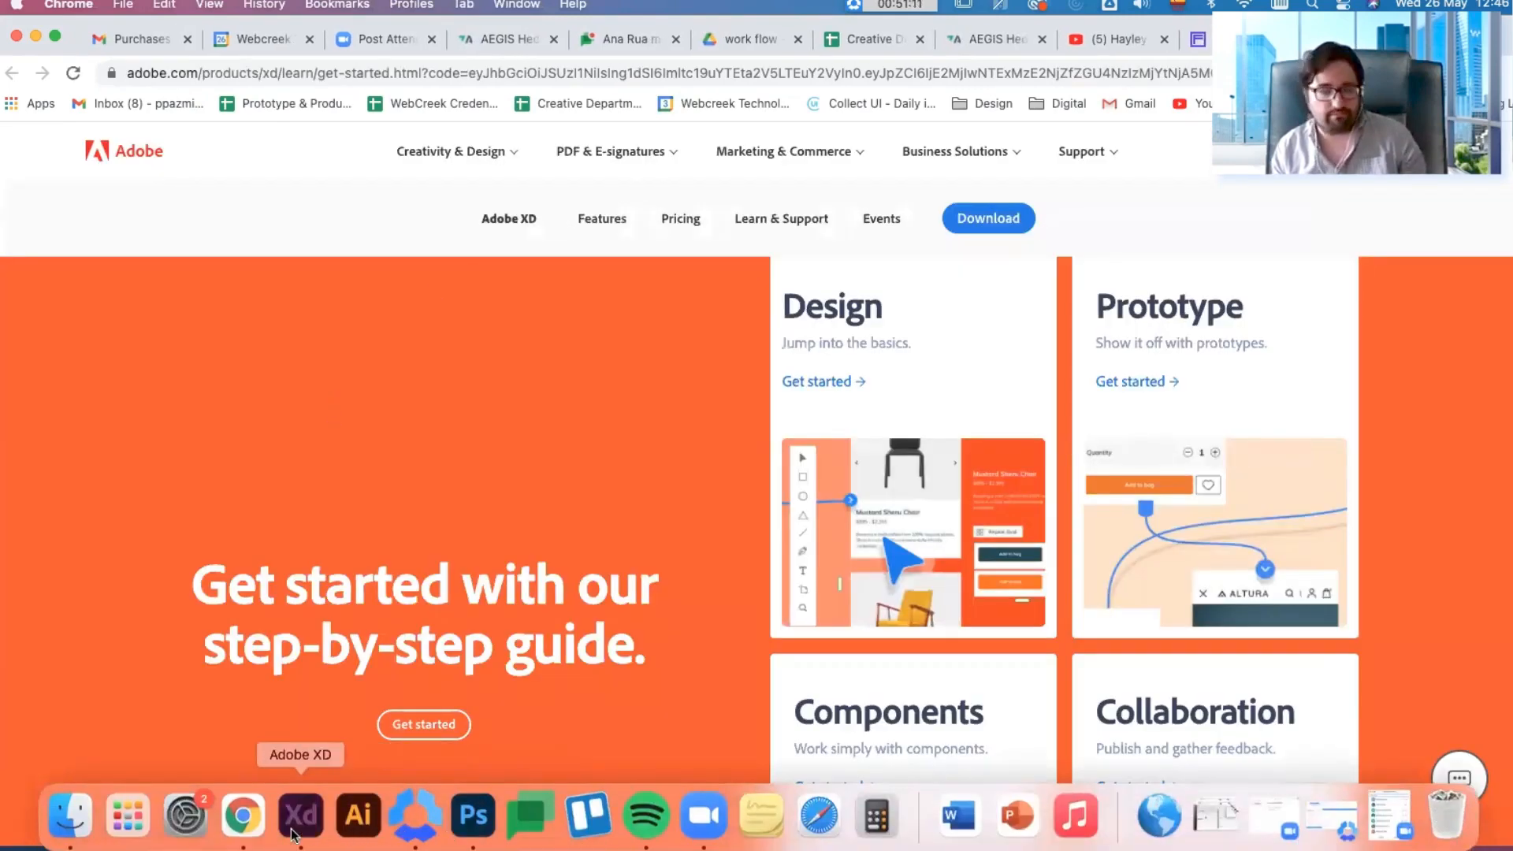
click(292, 832)
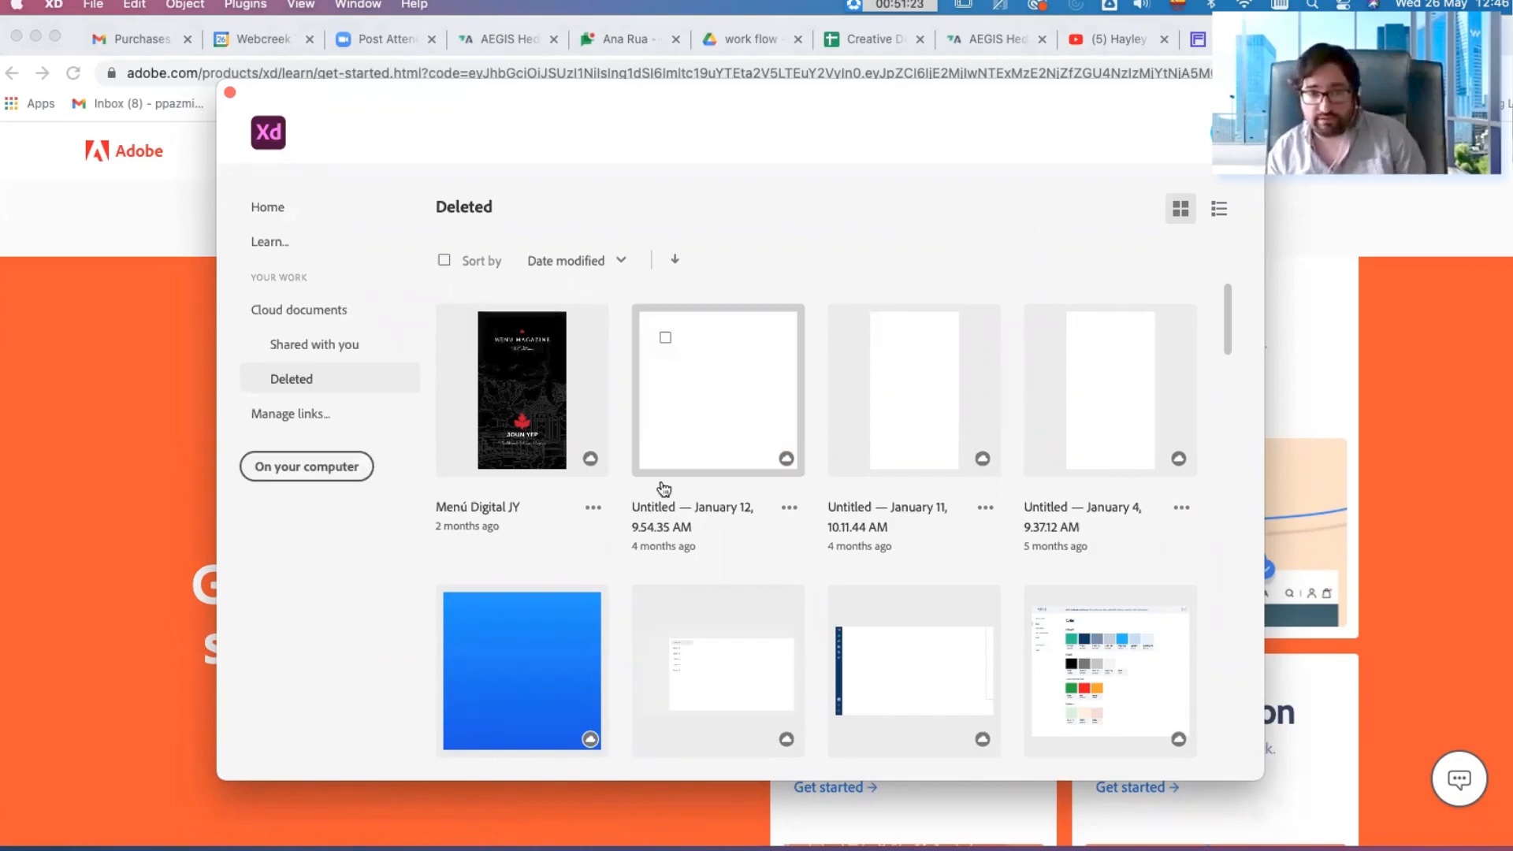
click(317, 225)
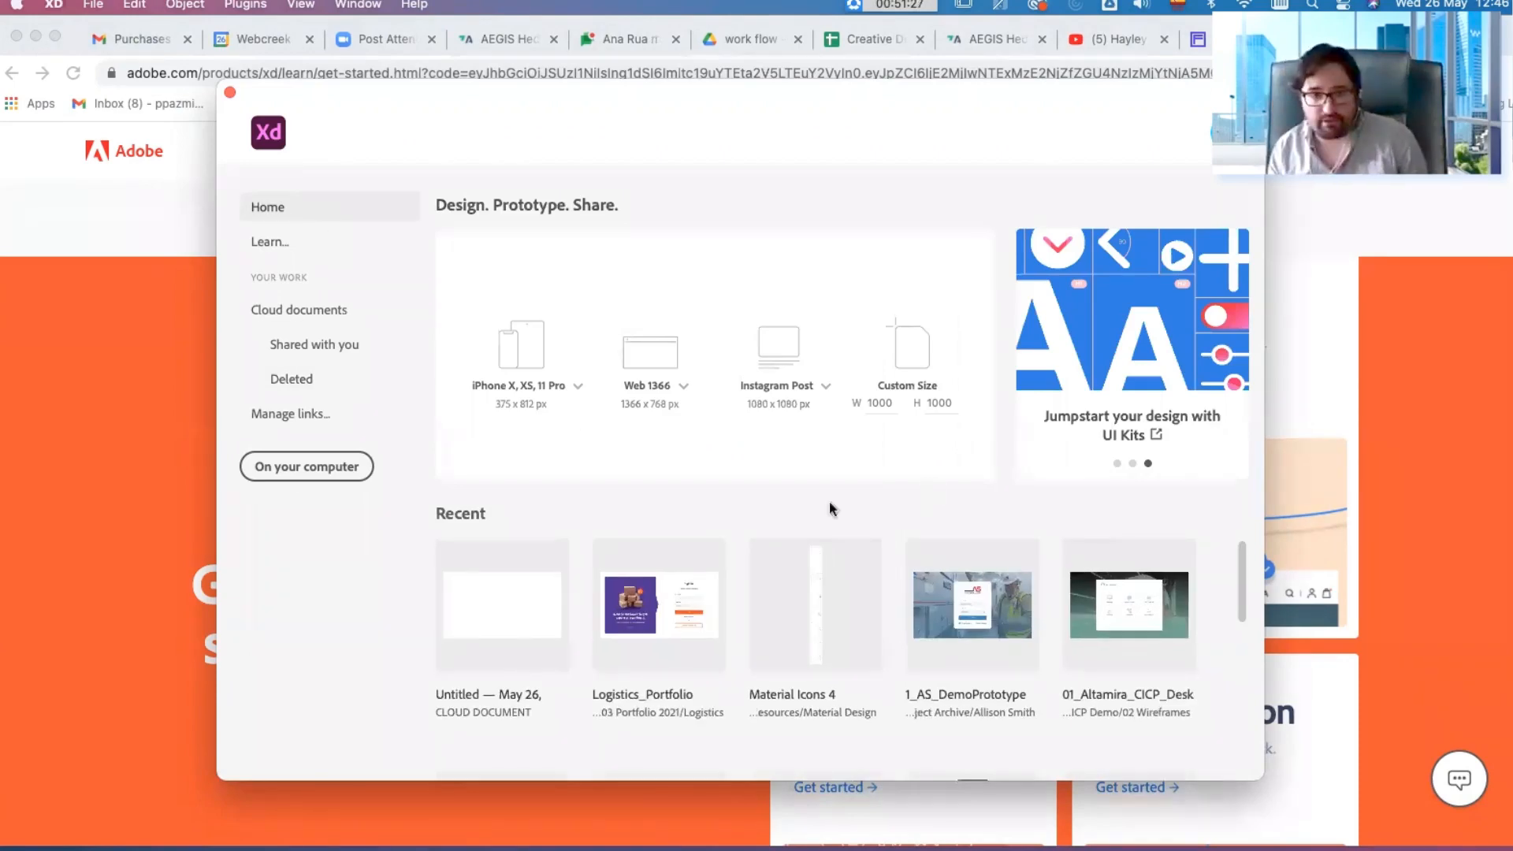
Step: Create a new document with the Web 1366 preset and hide the document assets
click(655, 363)
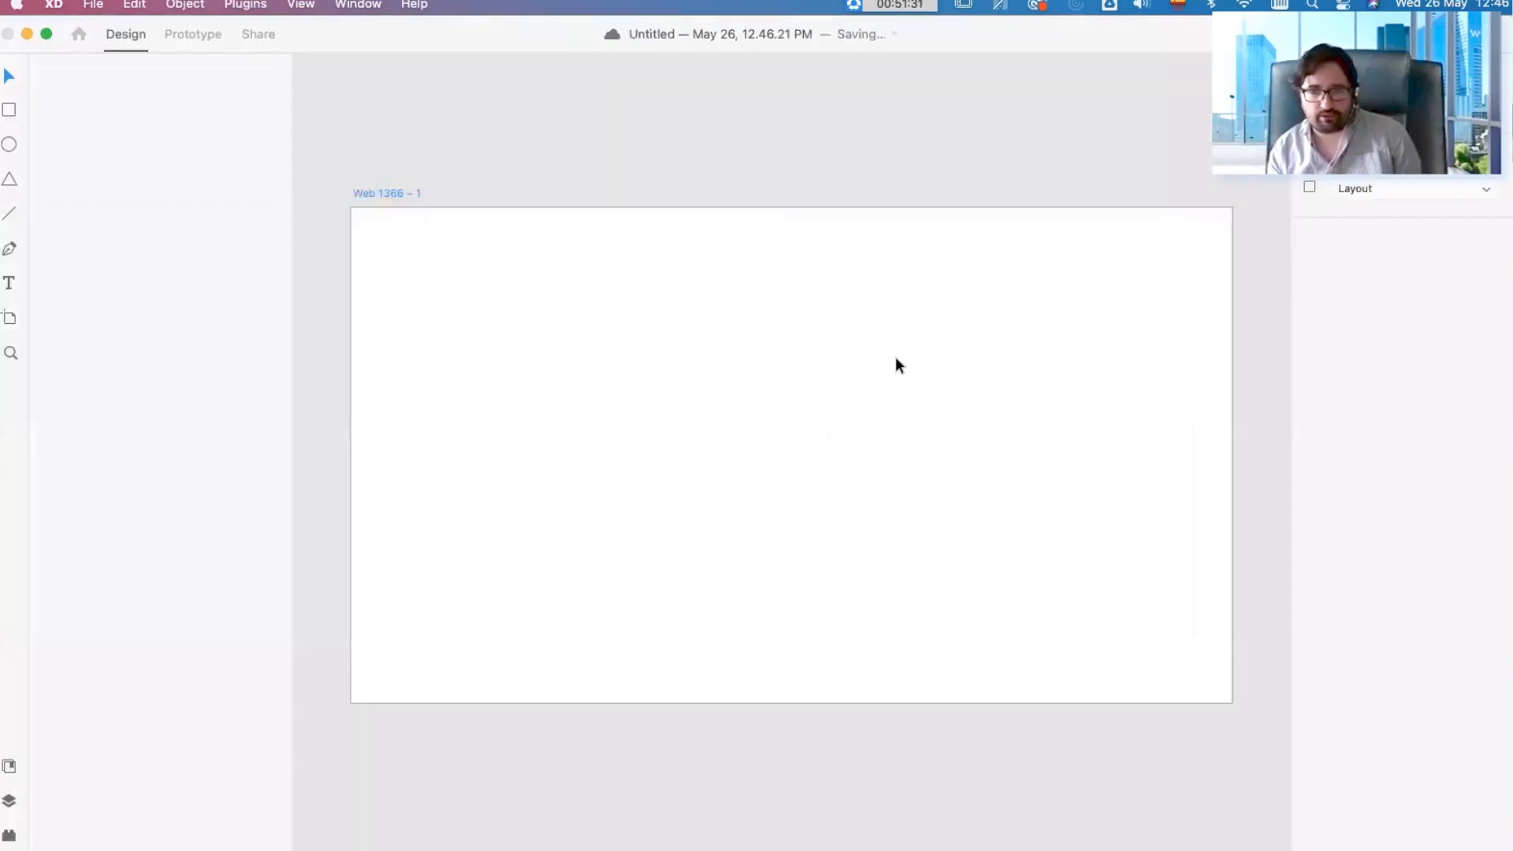
click(795, 135)
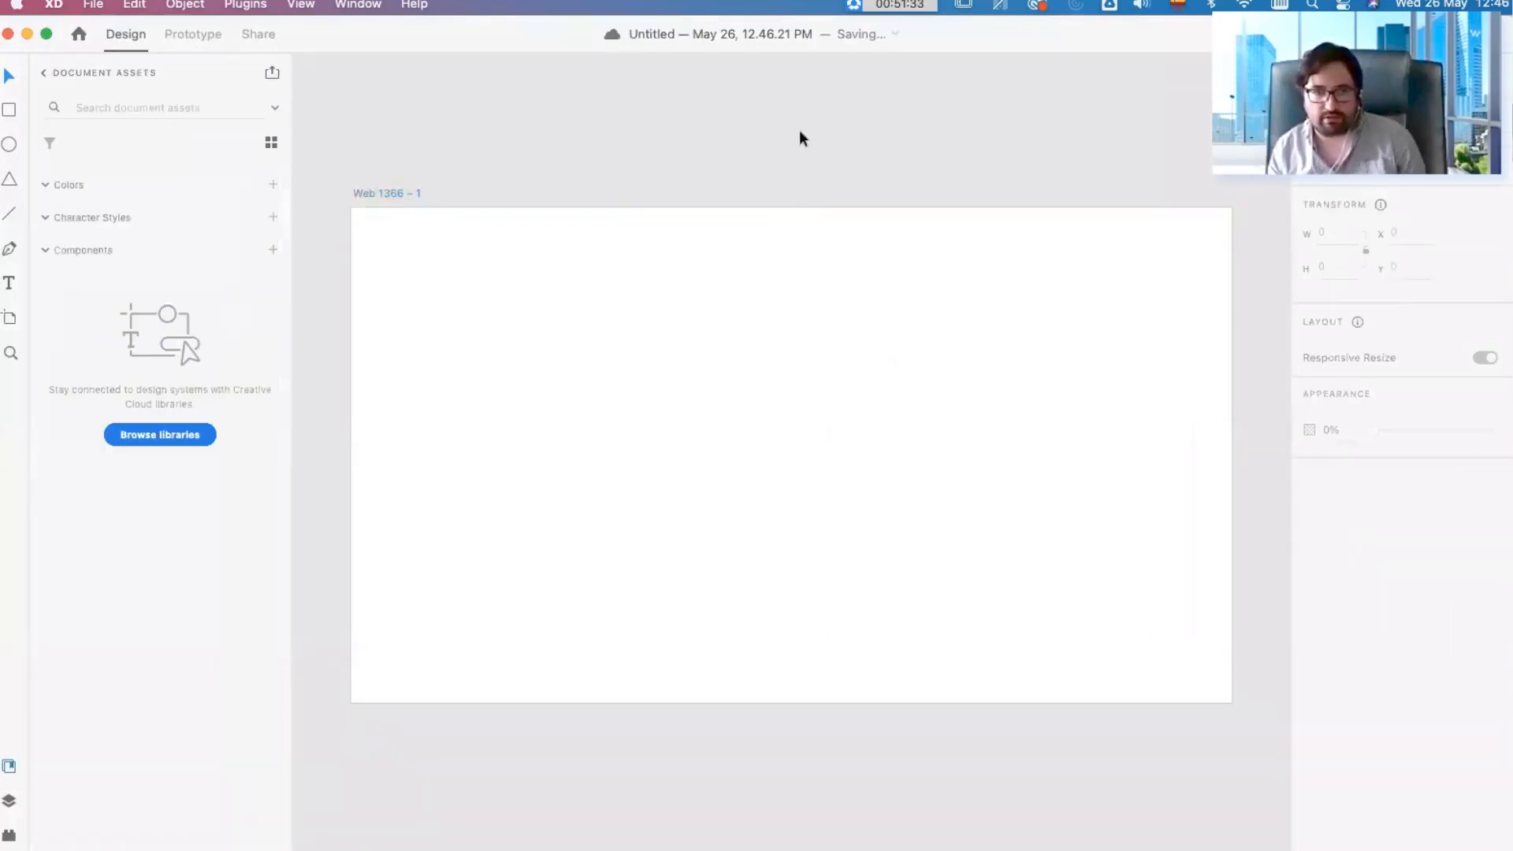
click(10, 767)
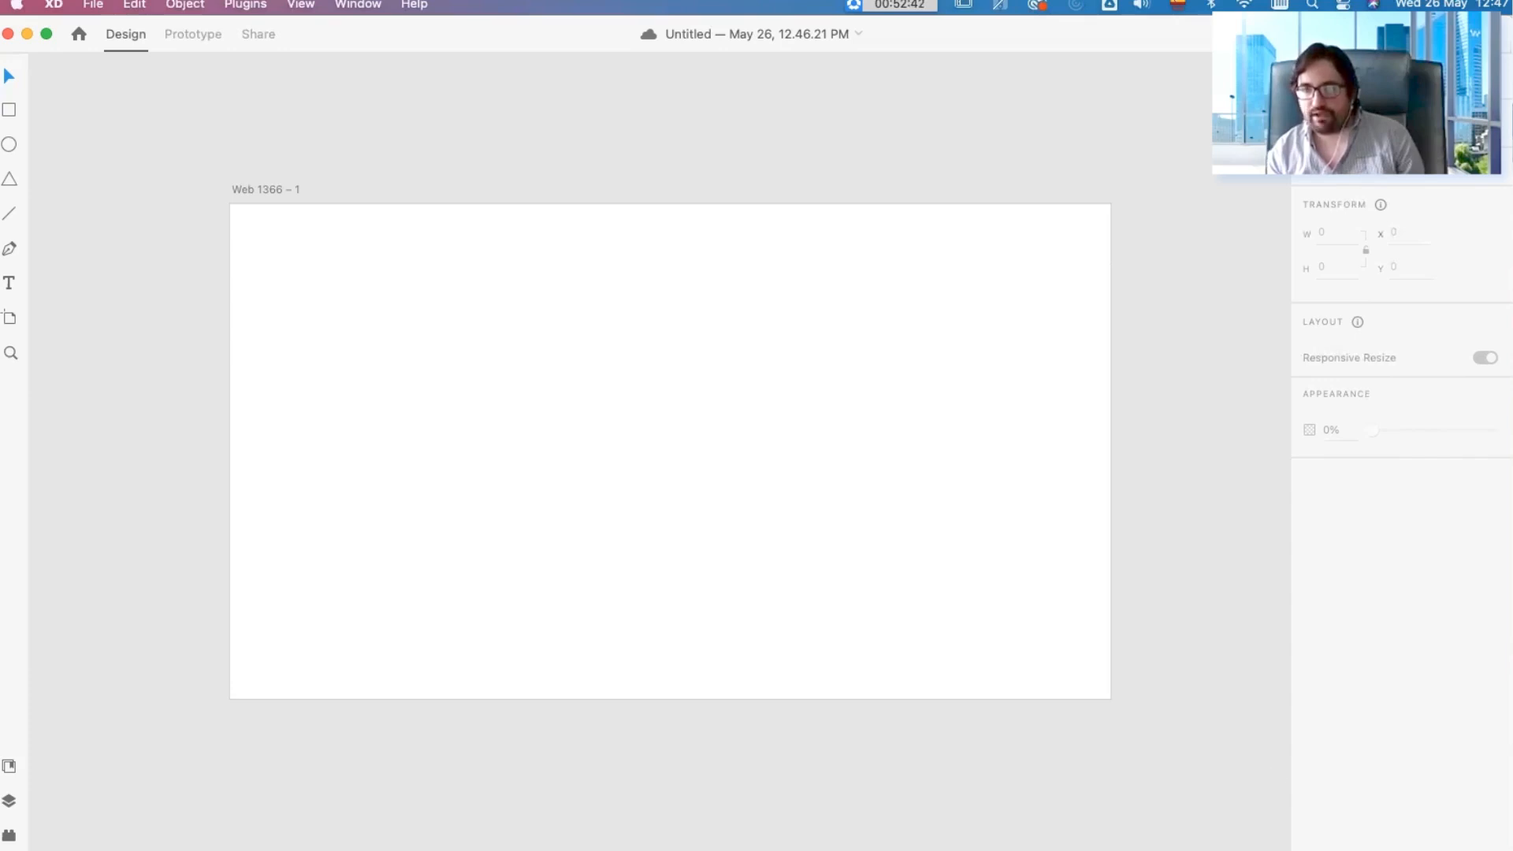
drag(1506, 32, 1512, 29)
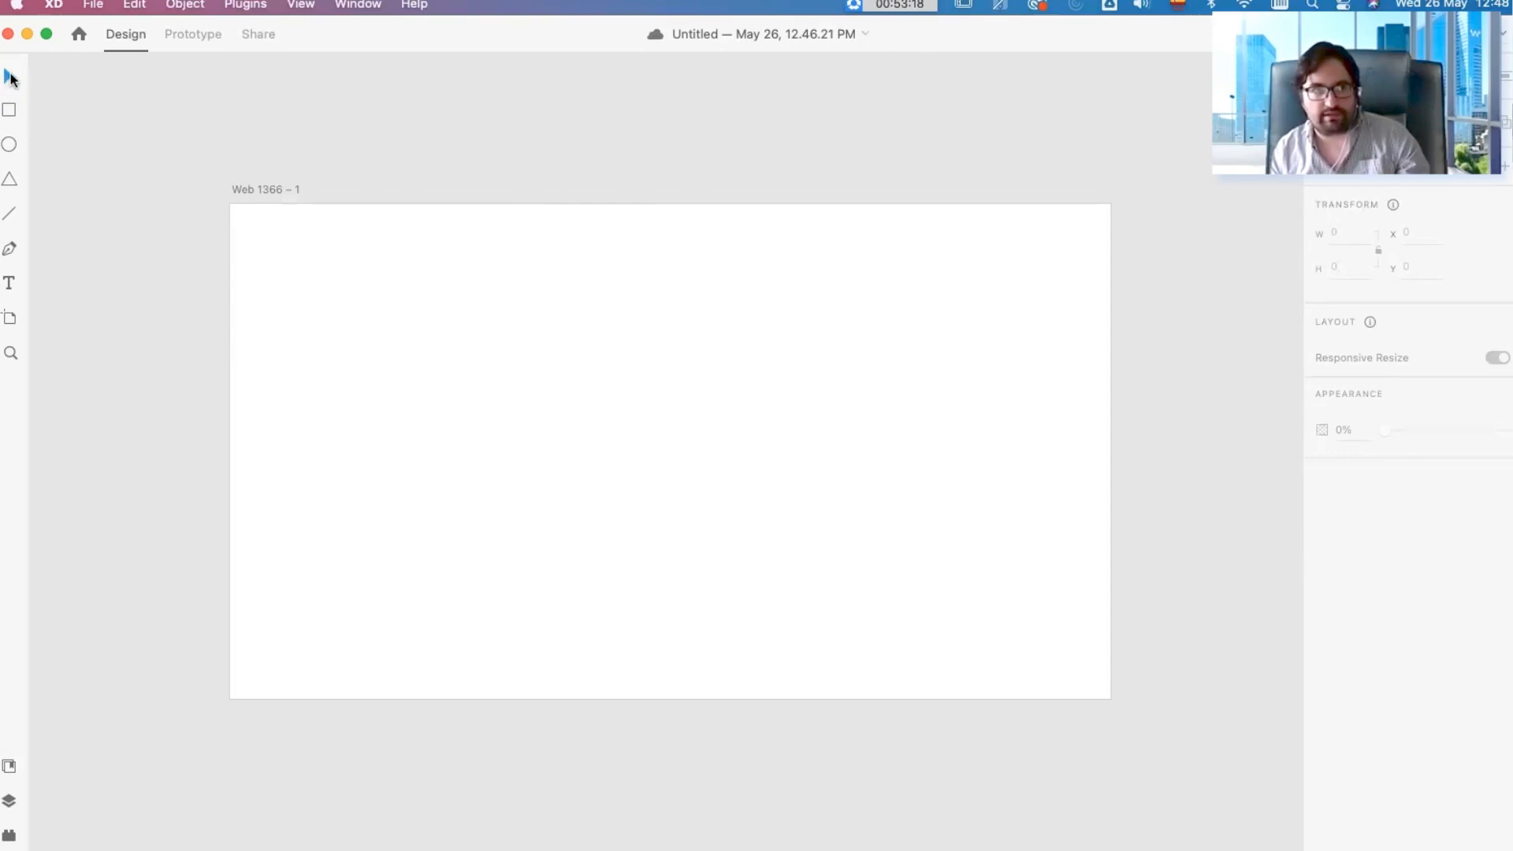
Step: Move the Web 1366 artboard diagonally across the canvas, return it to about its original place, and deselect it
click(358, 284)
drag(358, 284, 692, 498)
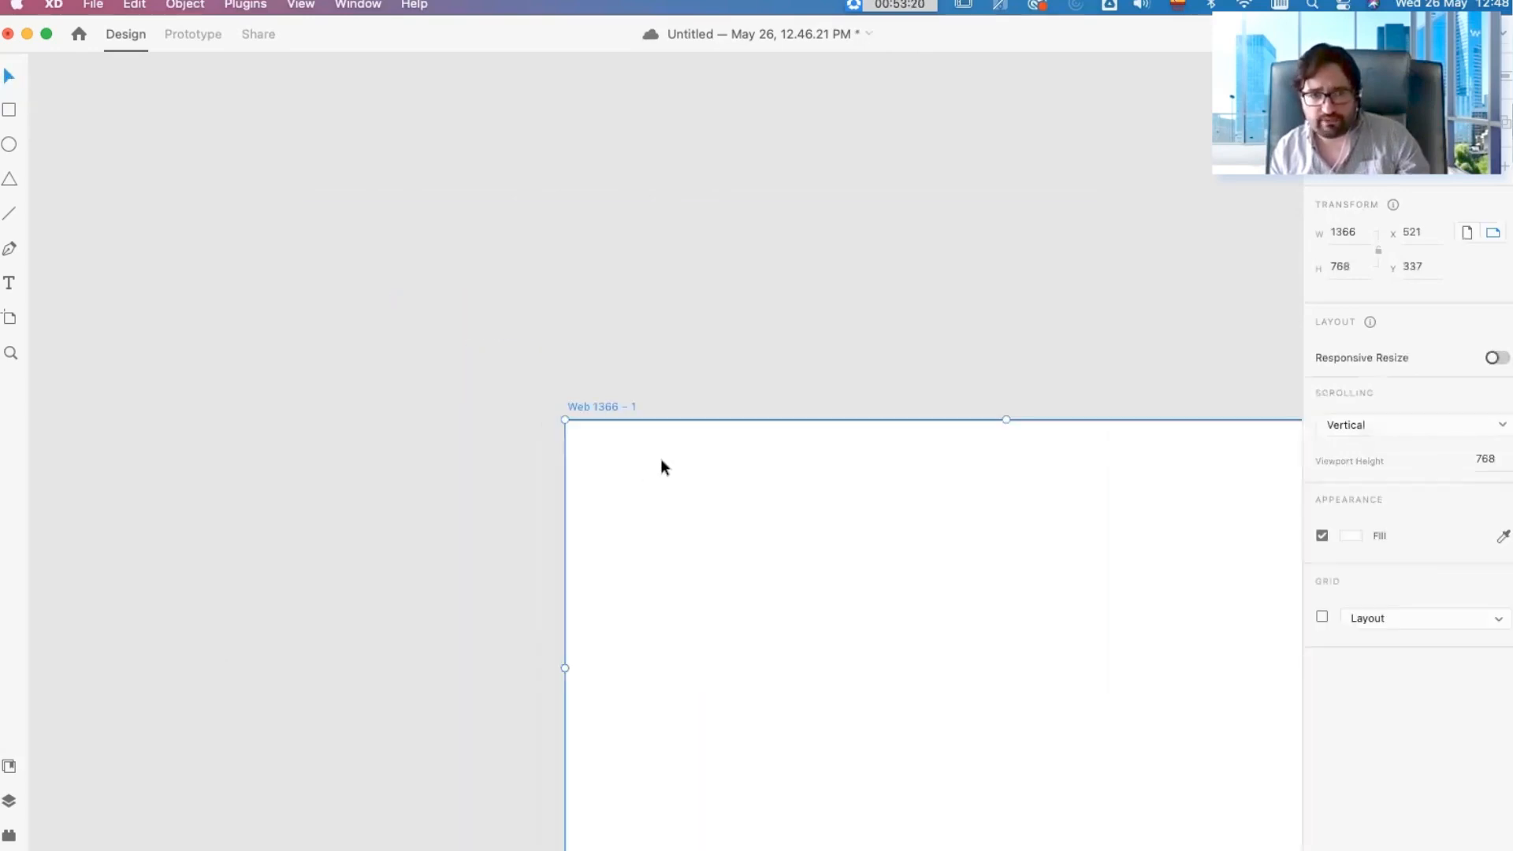
drag(622, 416, 277, 200)
click(301, 131)
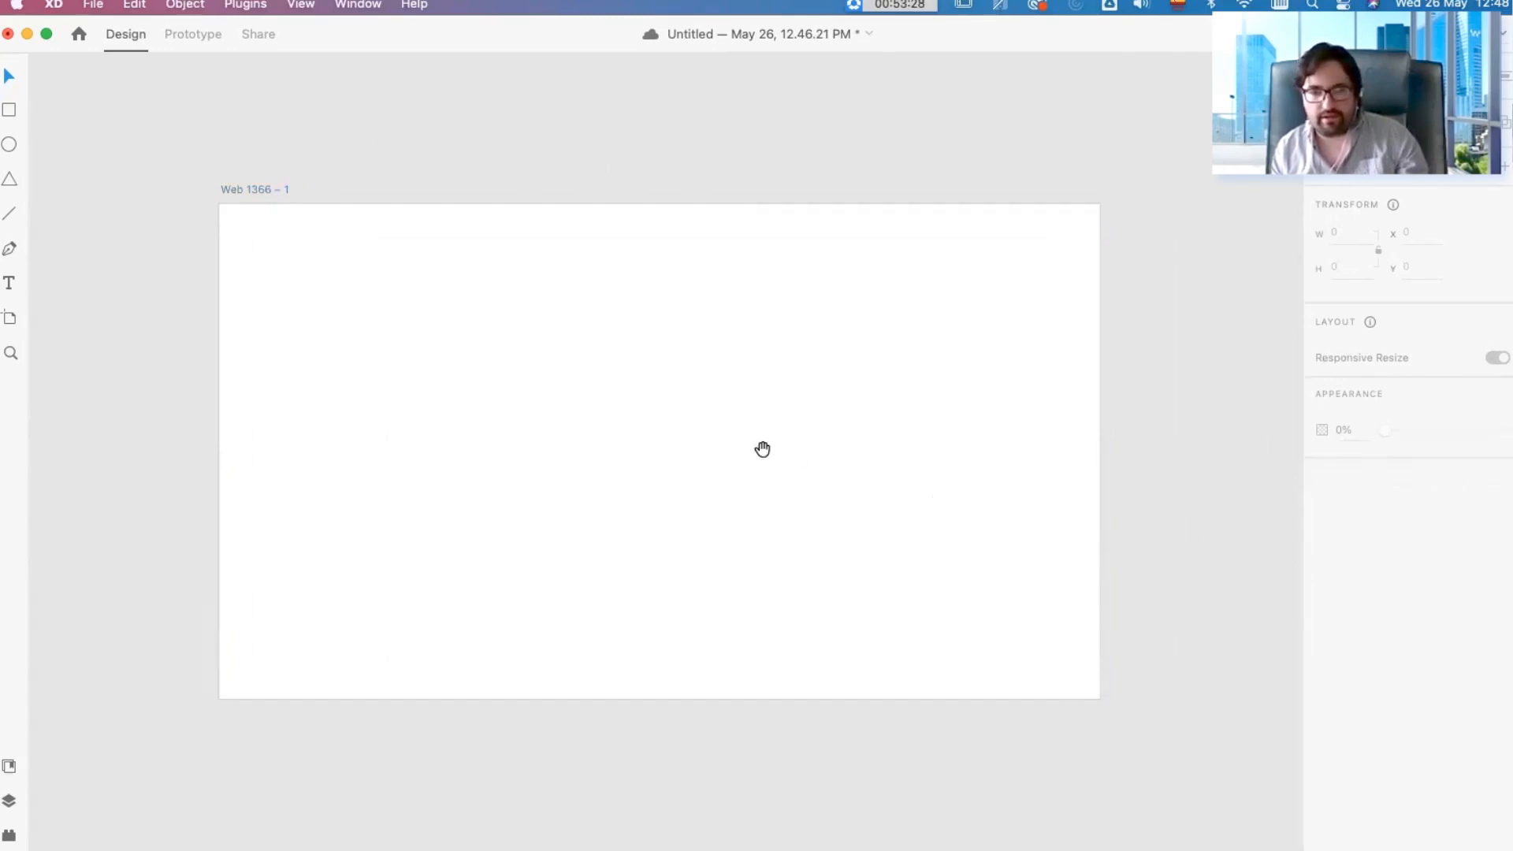
mouse_move(814, 436)
mouse_down()
mouse_move(736, 460)
mouse_move(494, 475)
mouse_move(1027, 513)
mouse_move(645, 423)
mouse_move(824, 425)
mouse_move(801, 446)
mouse_move(821, 463)
mouse_up()
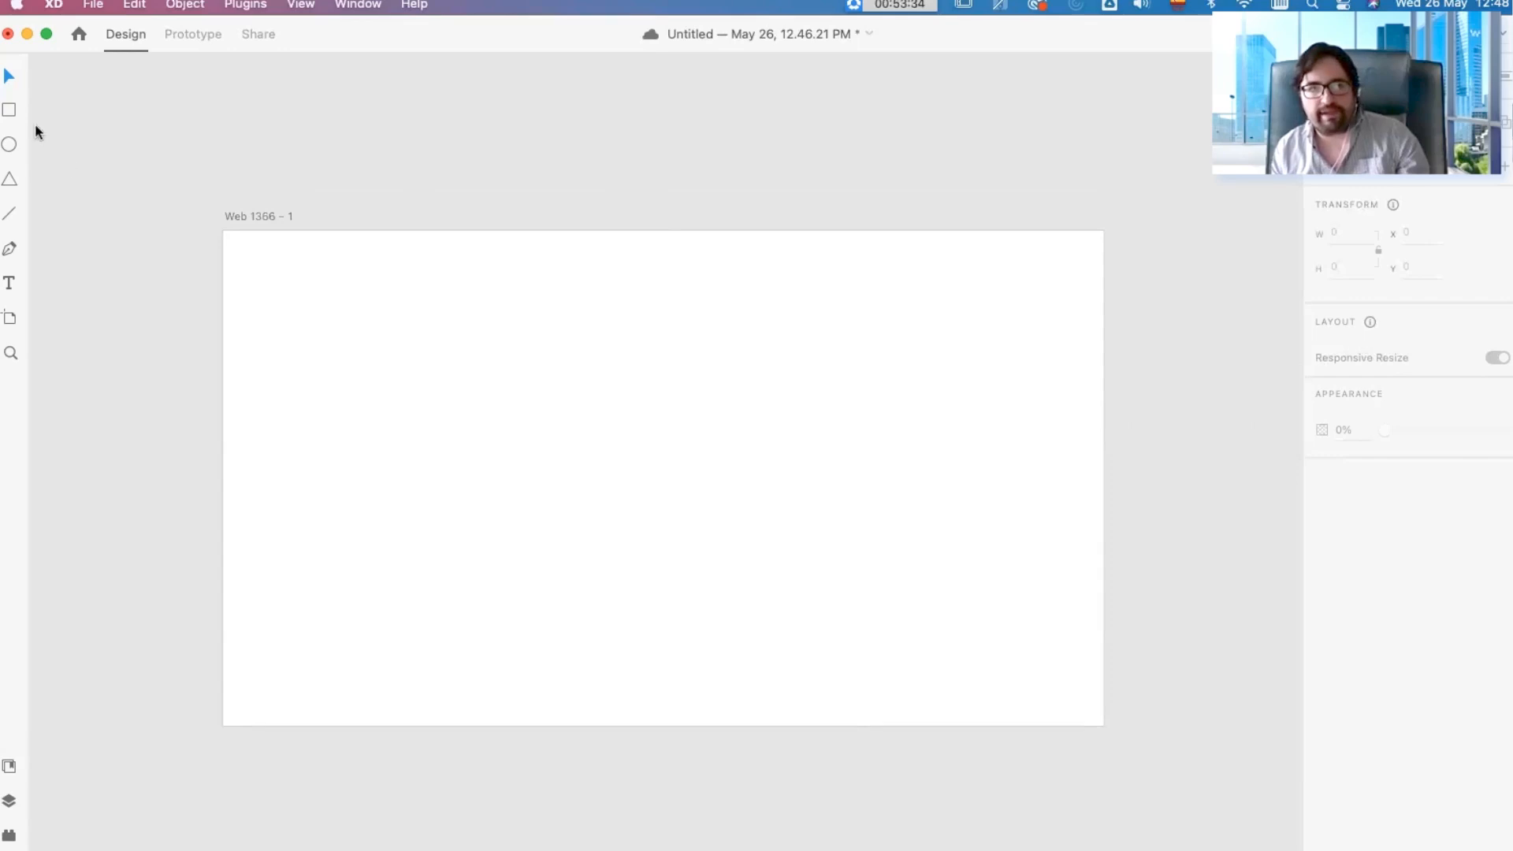
Step: Draw a square of about 323 by 323 near the middle of the artboard and remove its border
click(10, 109)
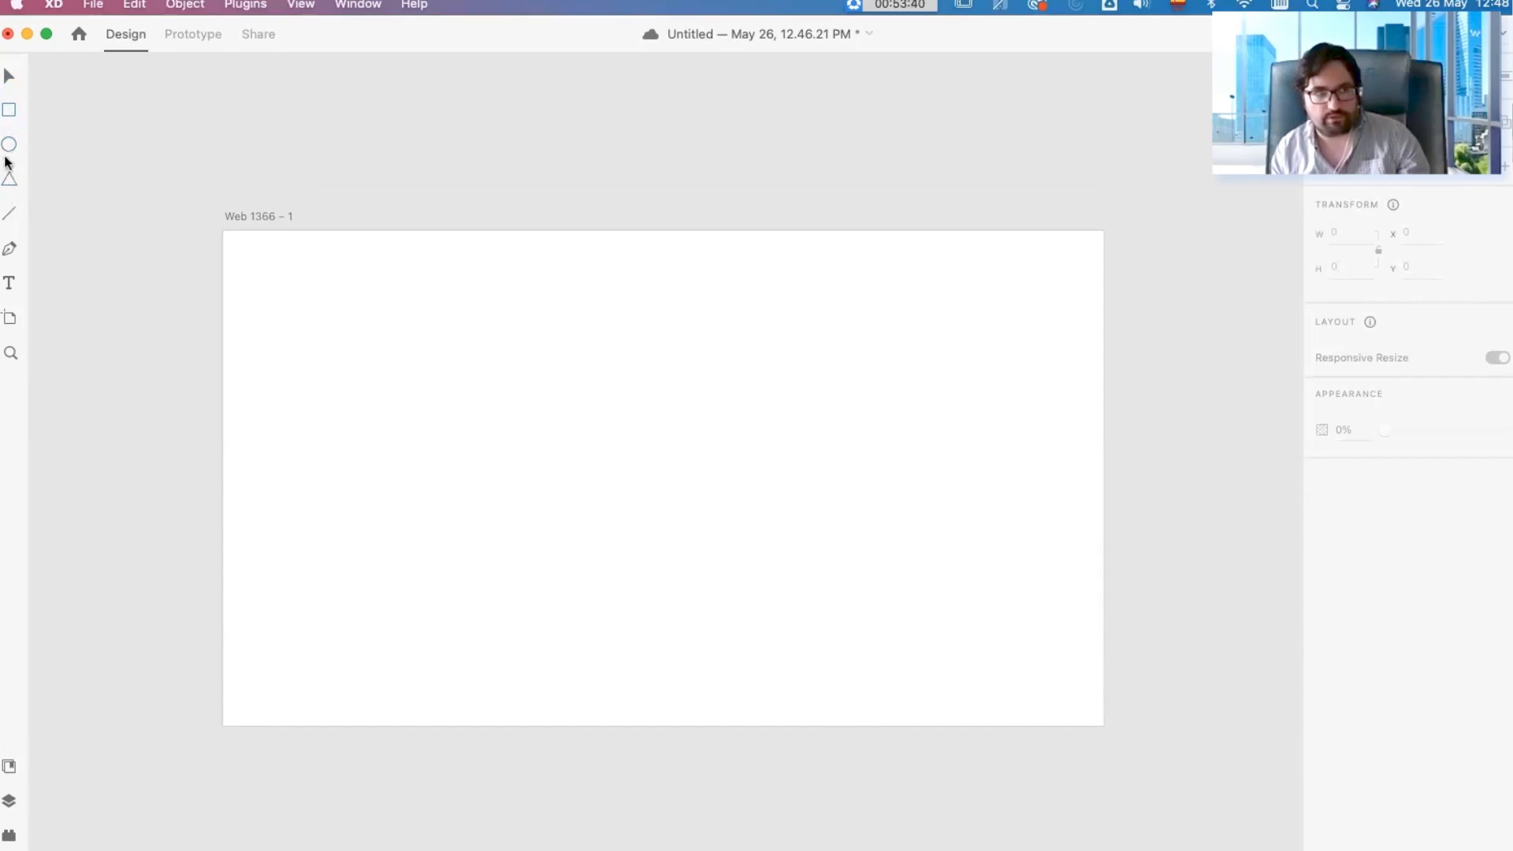
mouse_move(542, 369)
mouse_down()
mouse_move(814, 598)
mouse_move(801, 578)
mouse_up()
click(1322, 653)
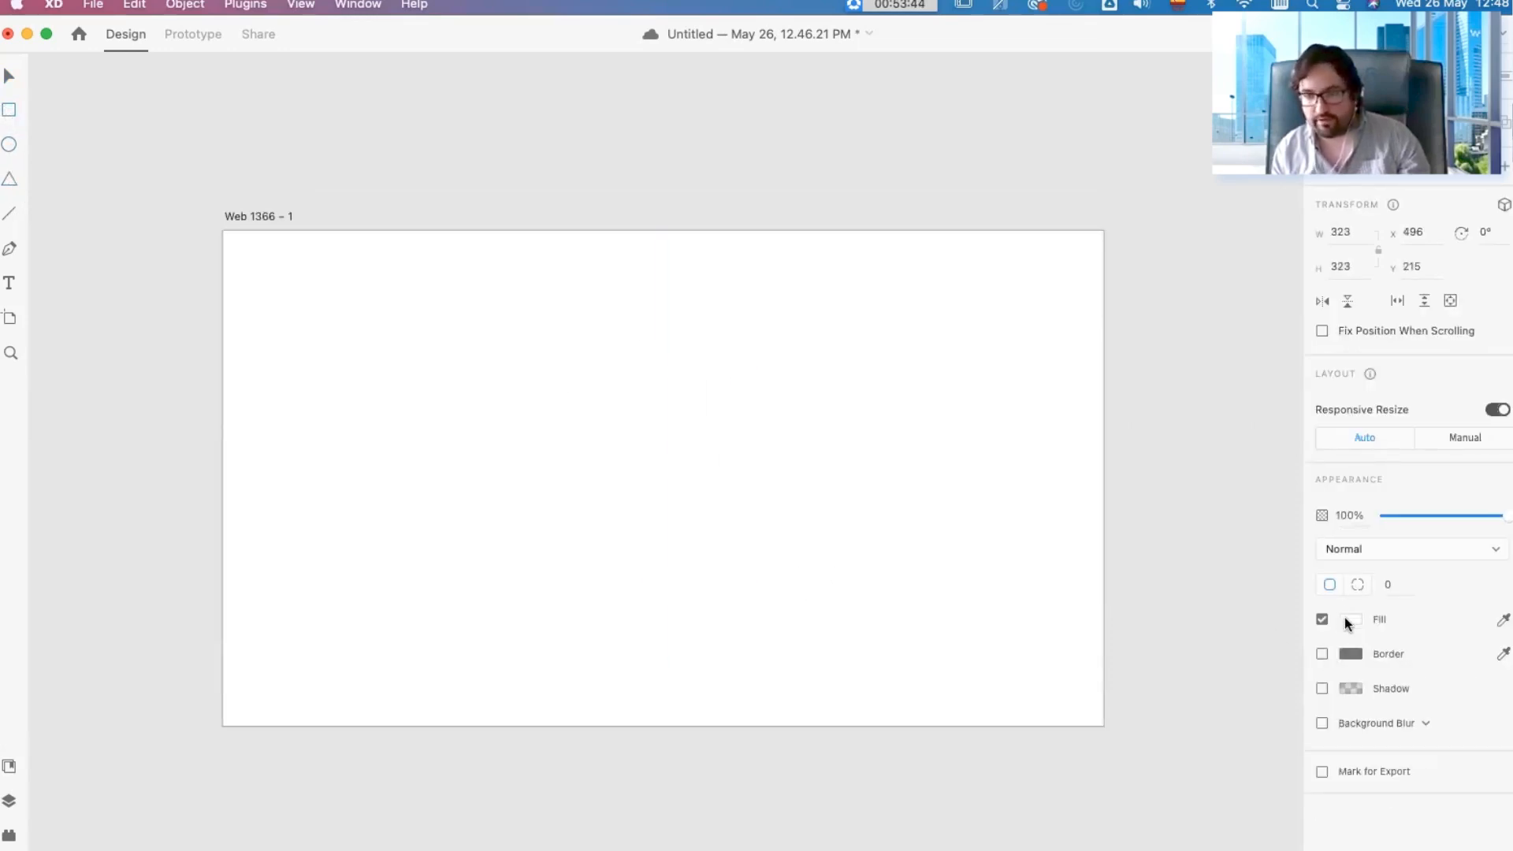
Step: Fill the square with mid grey, move it to the centre of the artboard, and deselect it
click(1350, 618)
click(1156, 580)
click(847, 382)
mouse_move(667, 468)
mouse_down()
mouse_move(692, 459)
mouse_move(687, 470)
mouse_up()
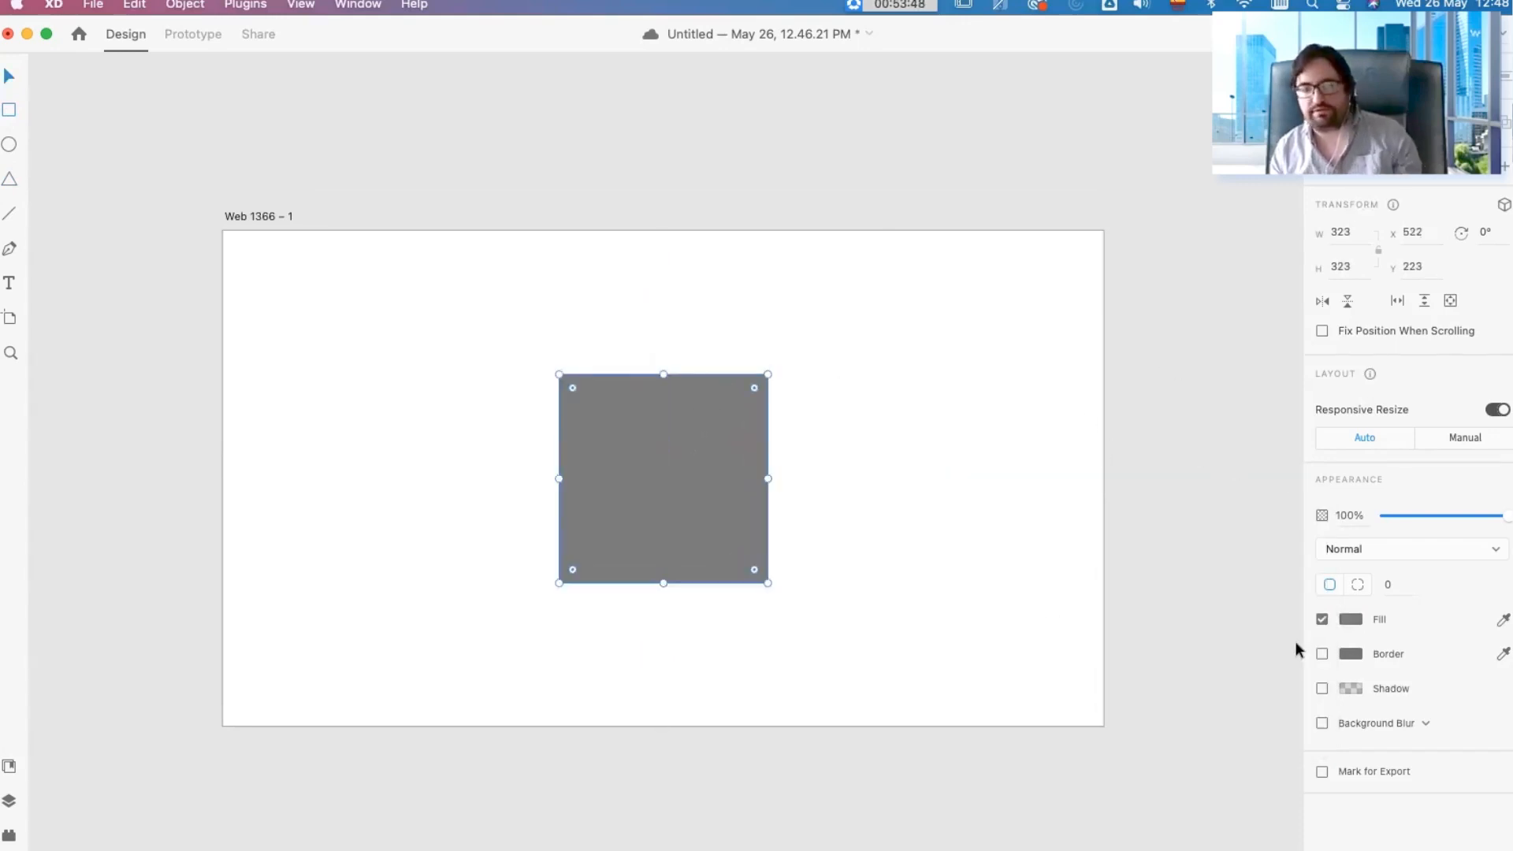
click(979, 419)
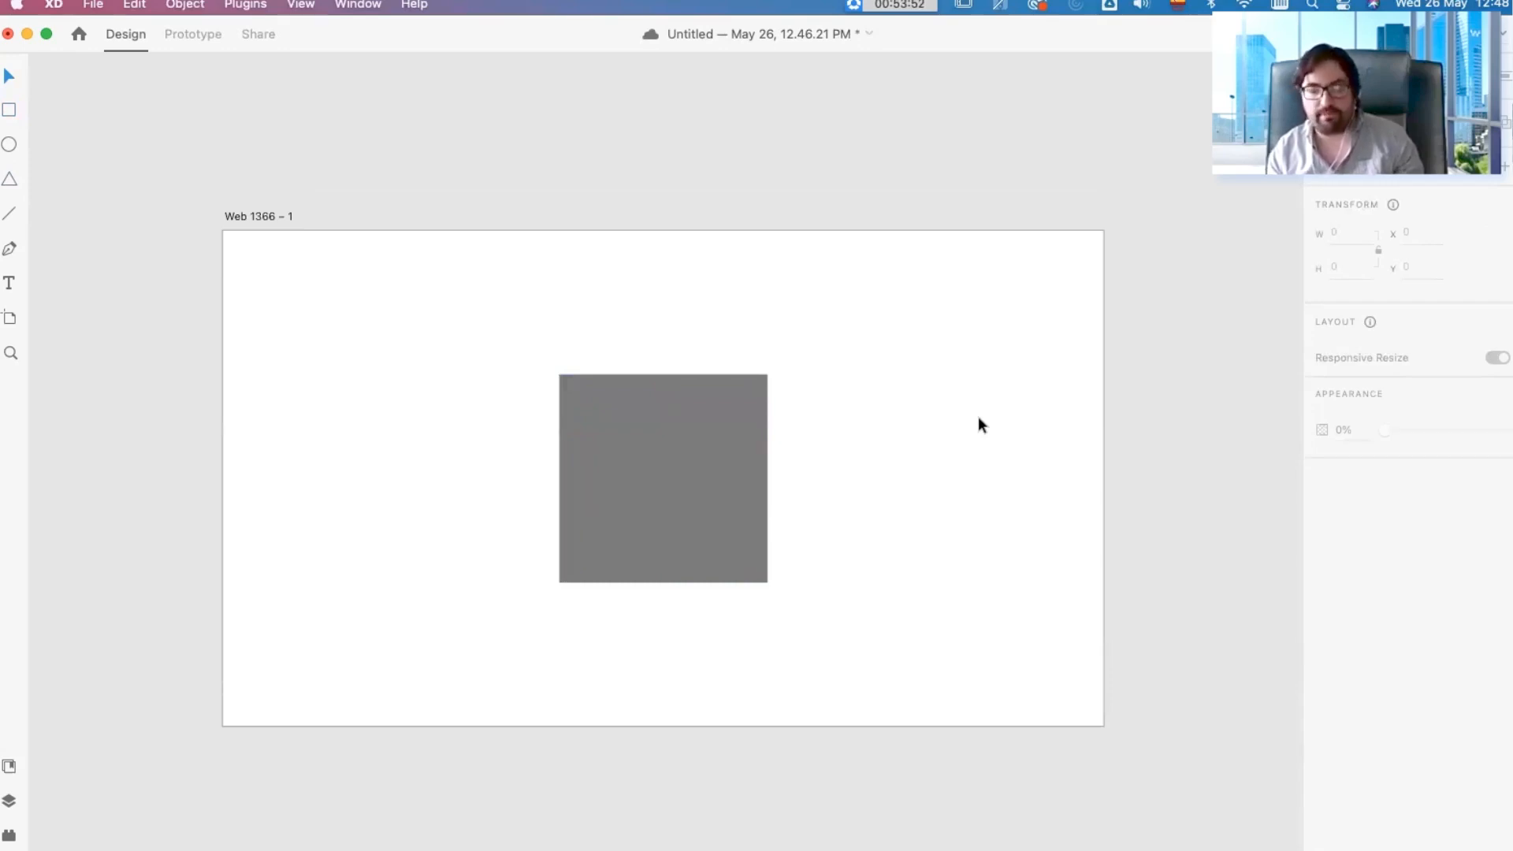
Step: Rename the Web 1366 artboard as Square and deselect it
click(274, 216)
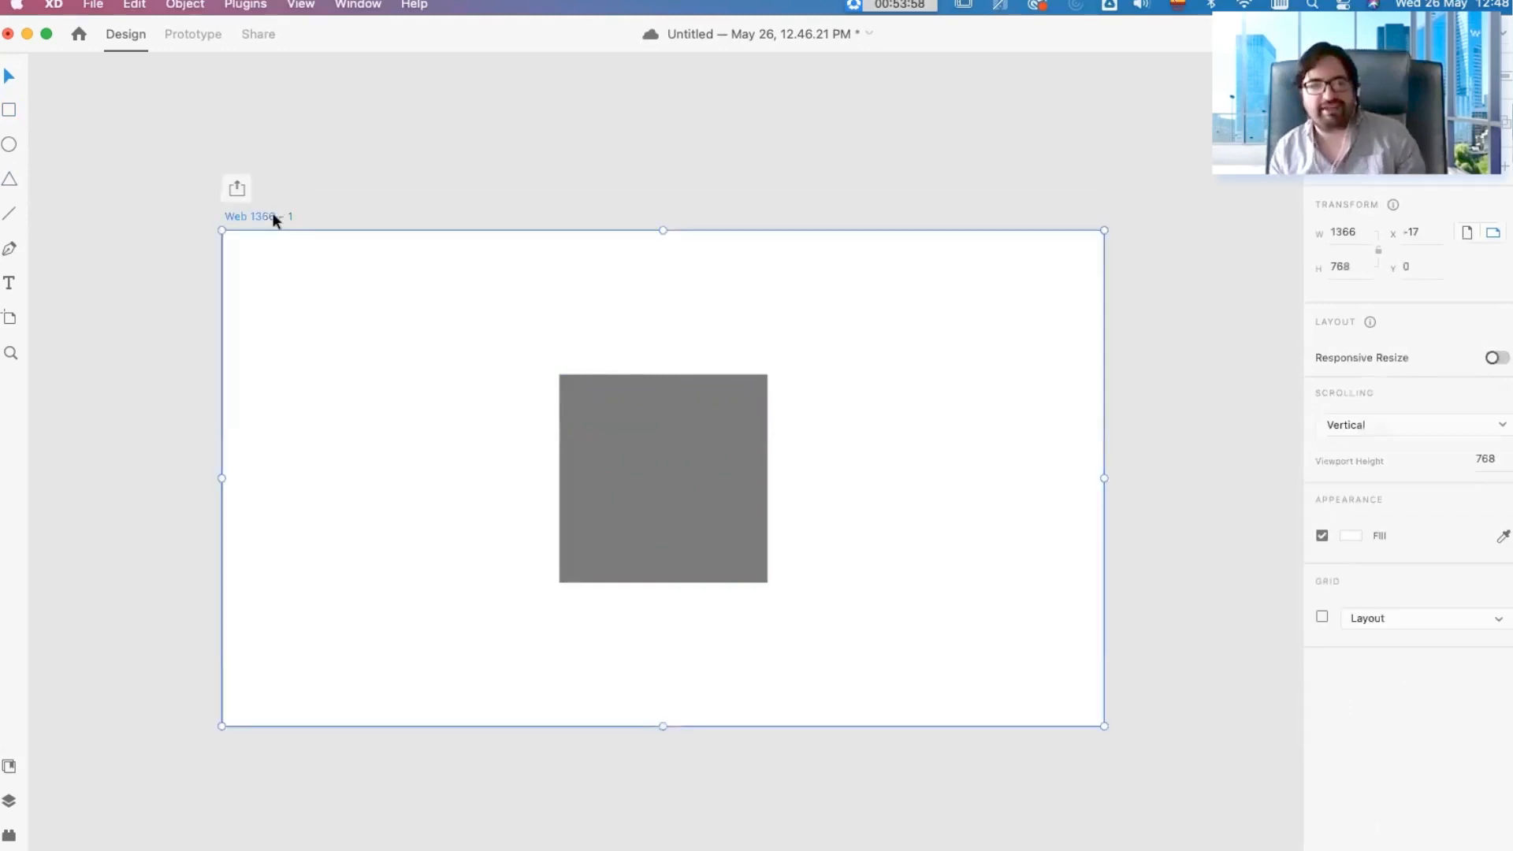
click(465, 164)
double_click(281, 216)
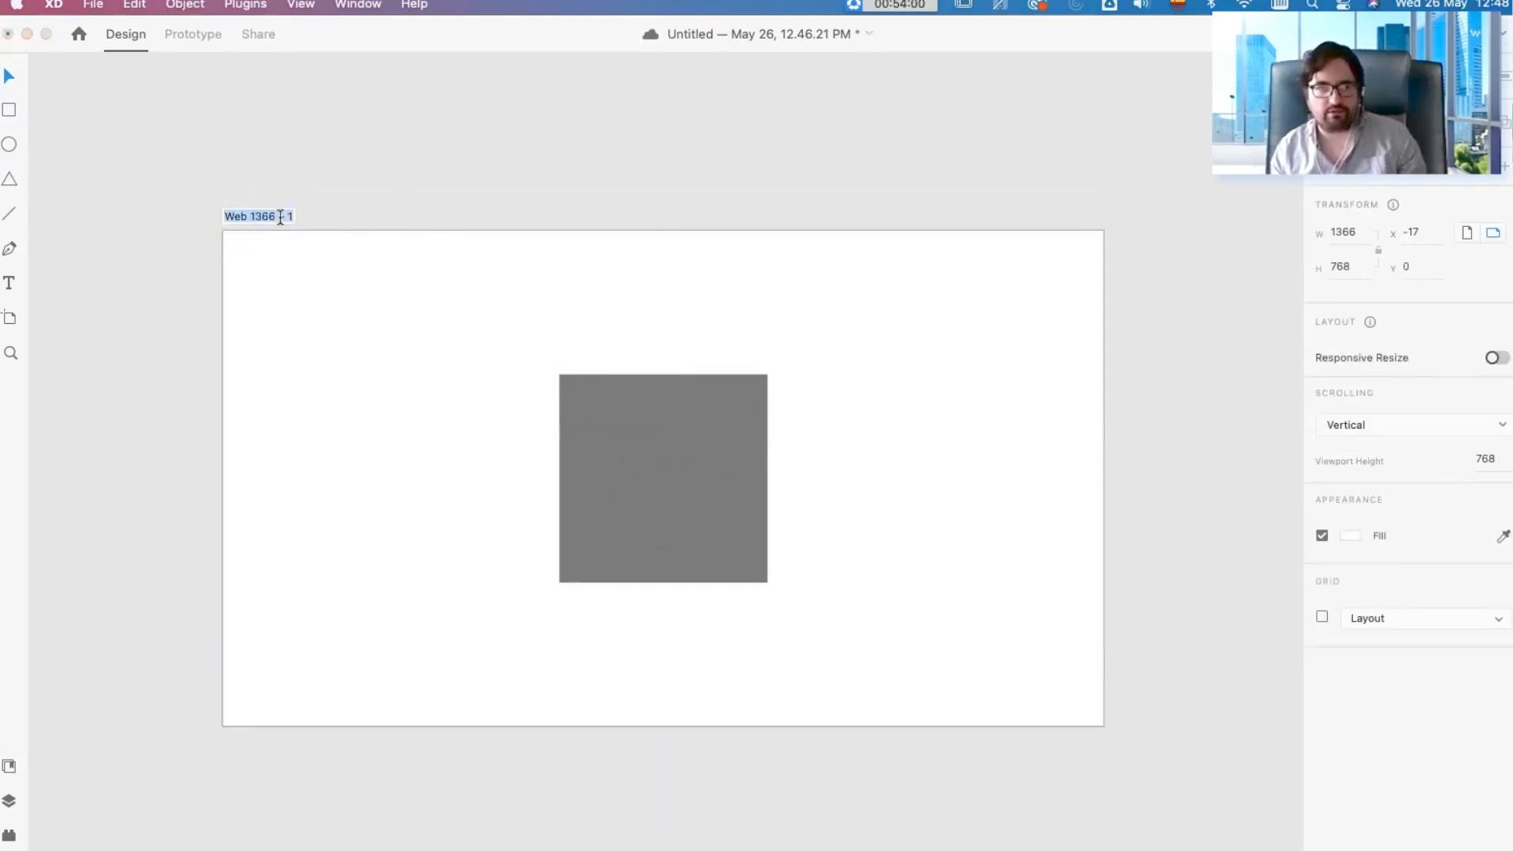
text(Sq)
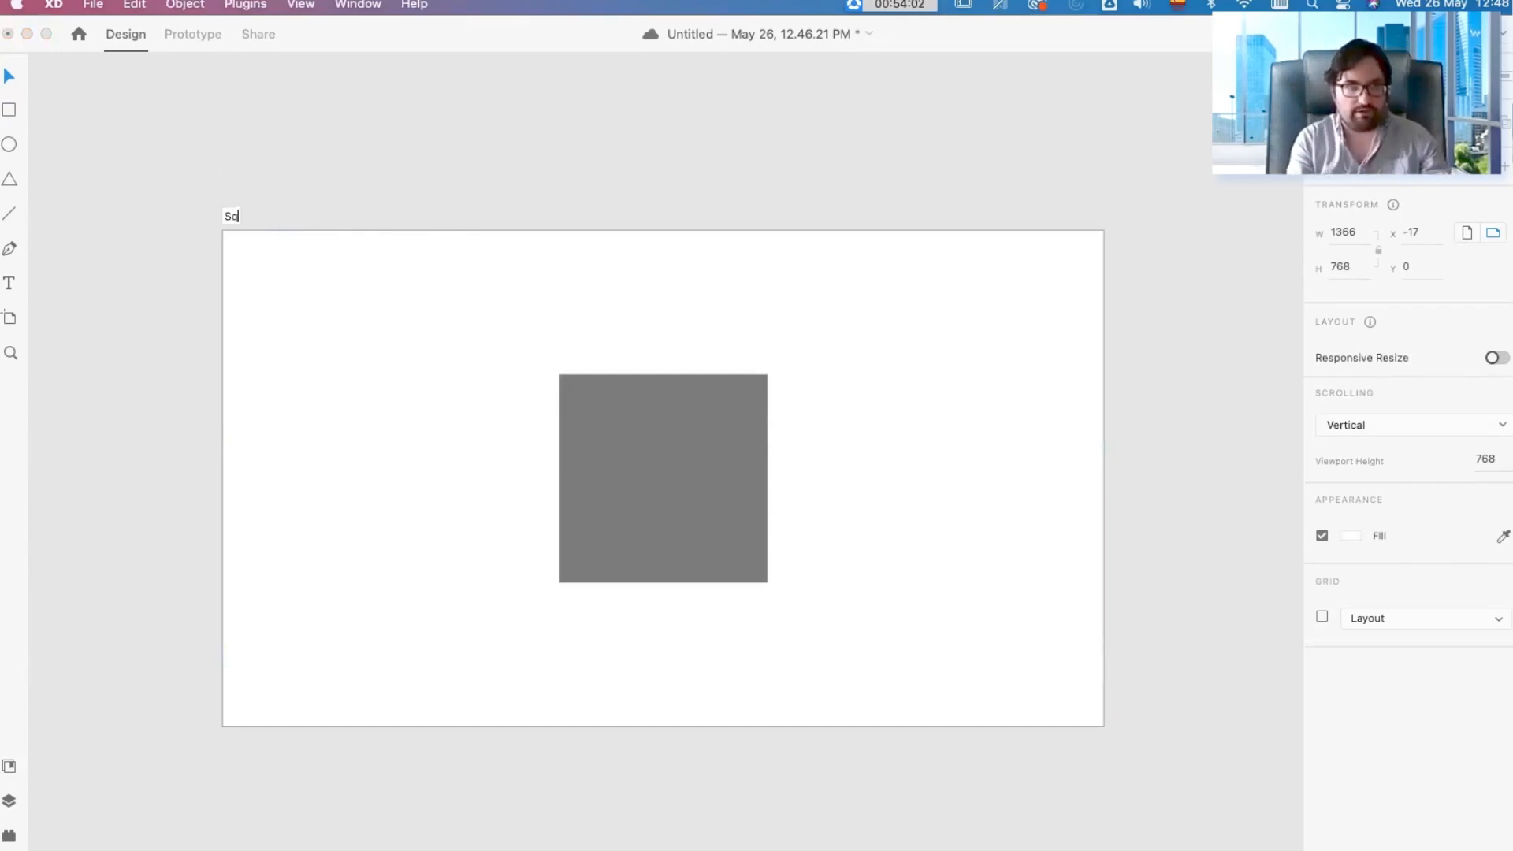
double_click(232, 214)
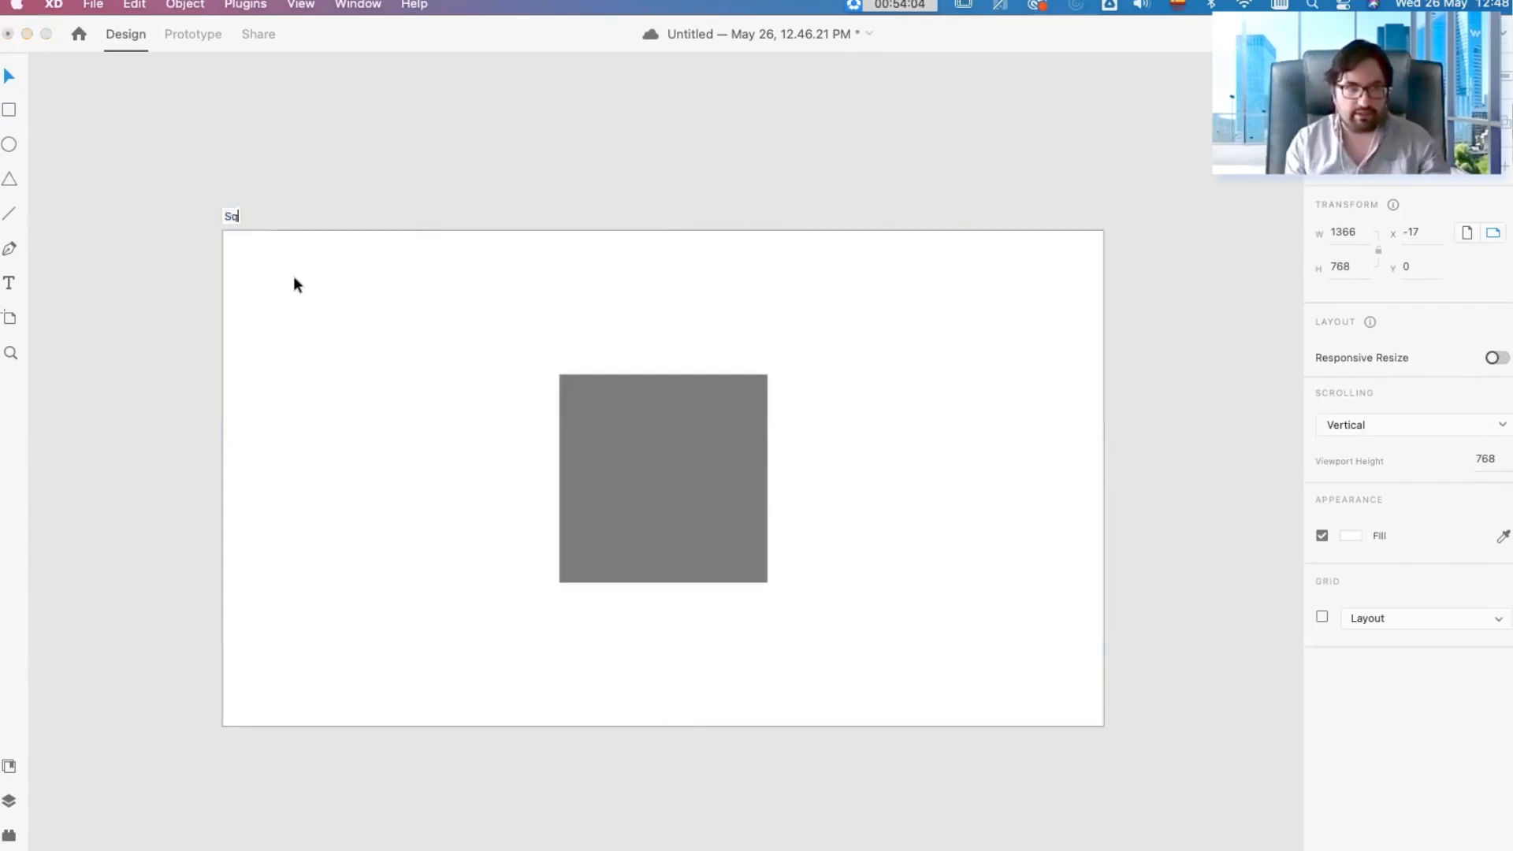
text(uare)
key(Return)
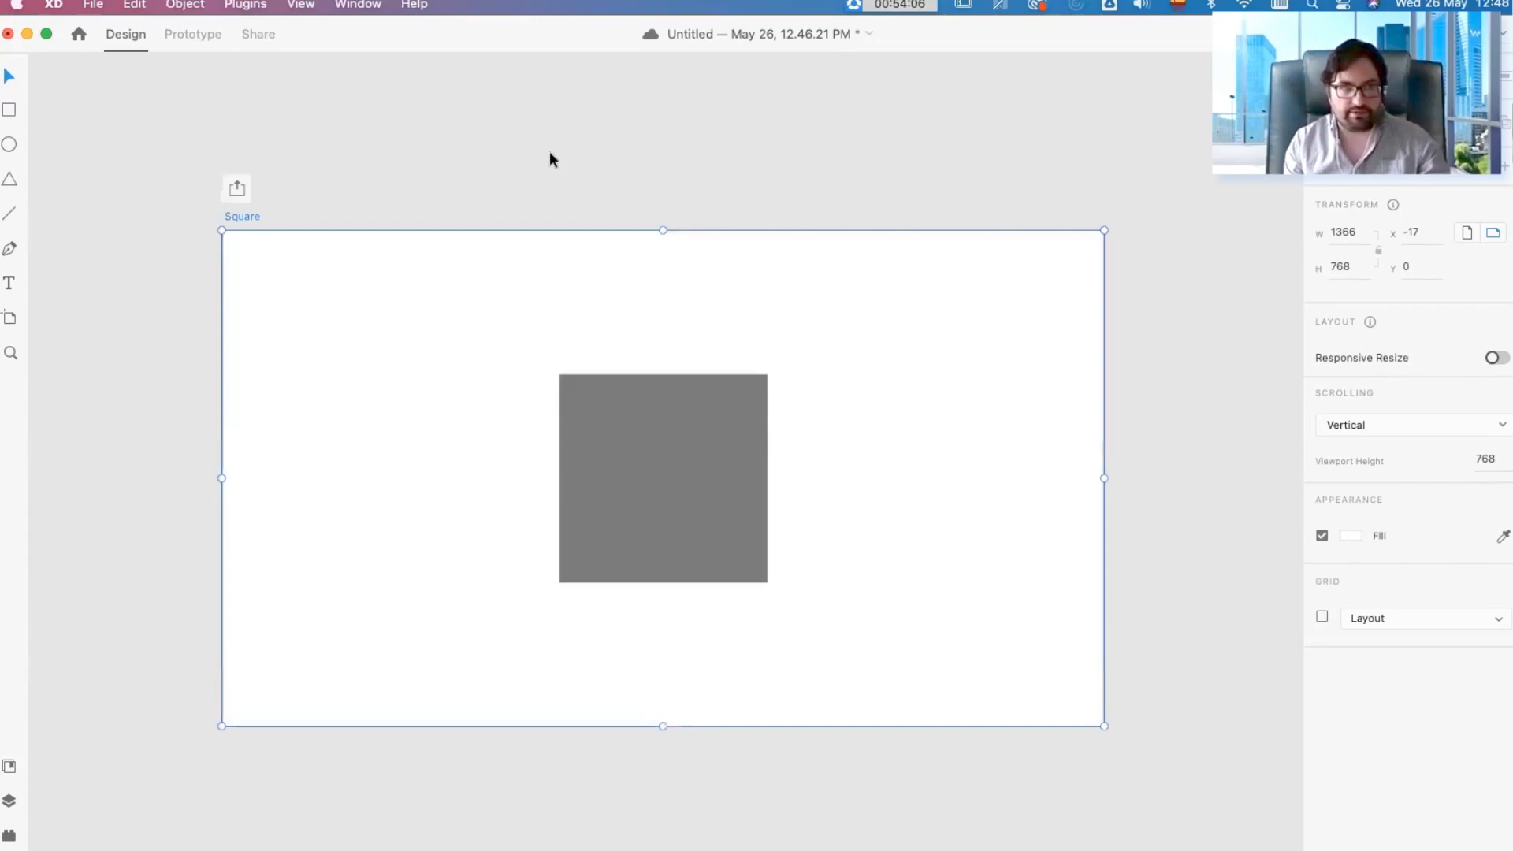
click(636, 135)
Step: Duplicate the Square artboard and place the copy beside the original on its right
drag(635, 152, 443, 206)
scroll(613, 150, down, 1)
scroll(613, 157, down, 1)
click(120, 216)
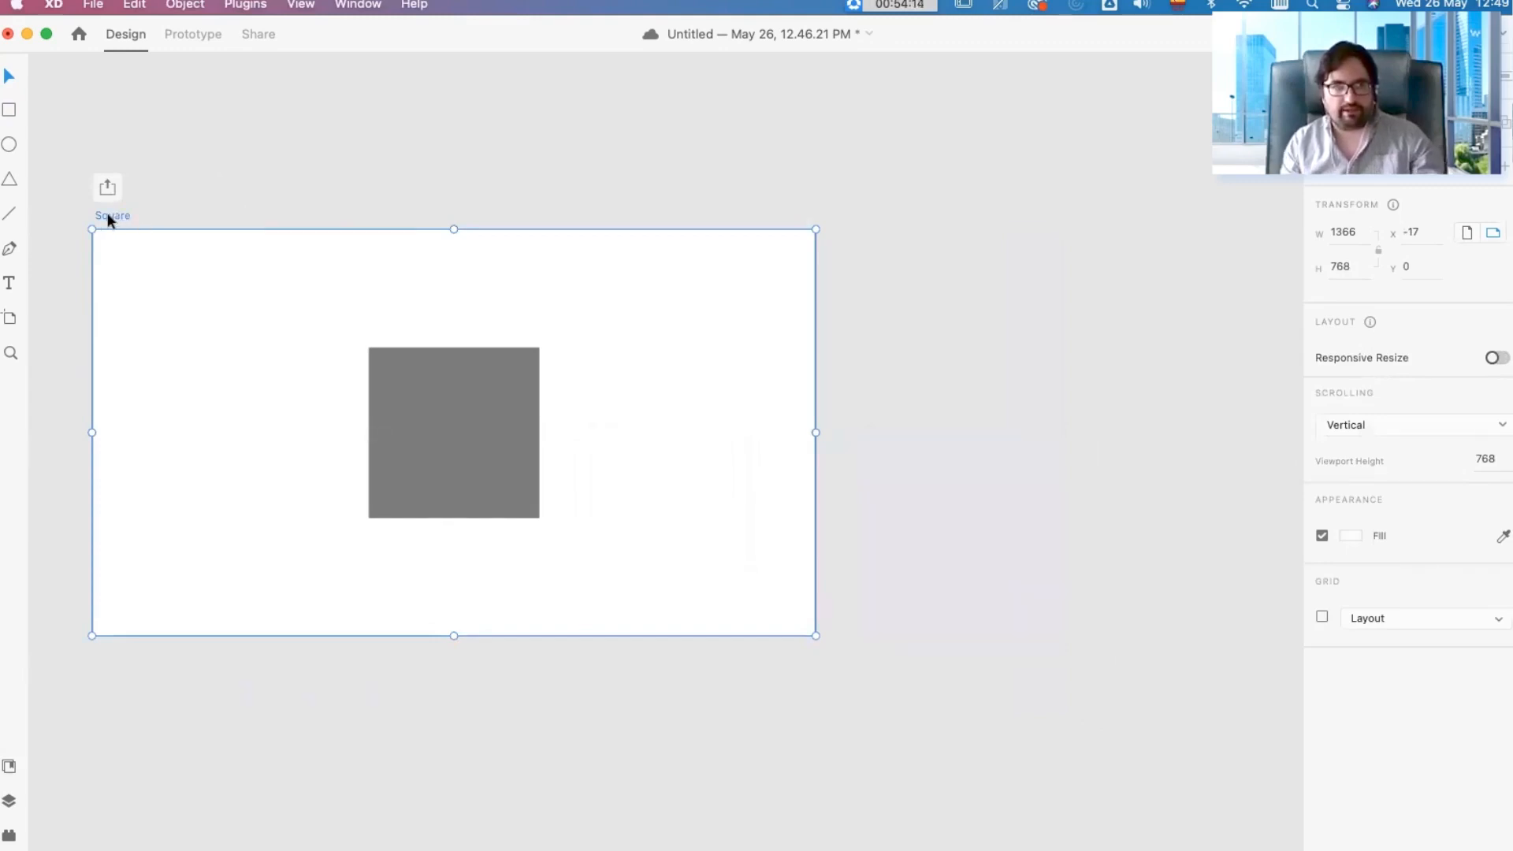
drag(108, 216, 618, 244)
scroll(961, 239, right, 2)
Step: Rename the duplicated artboard as Circle and deselect it
double_click(508, 225)
text(circle)
key(Return)
click(443, 181)
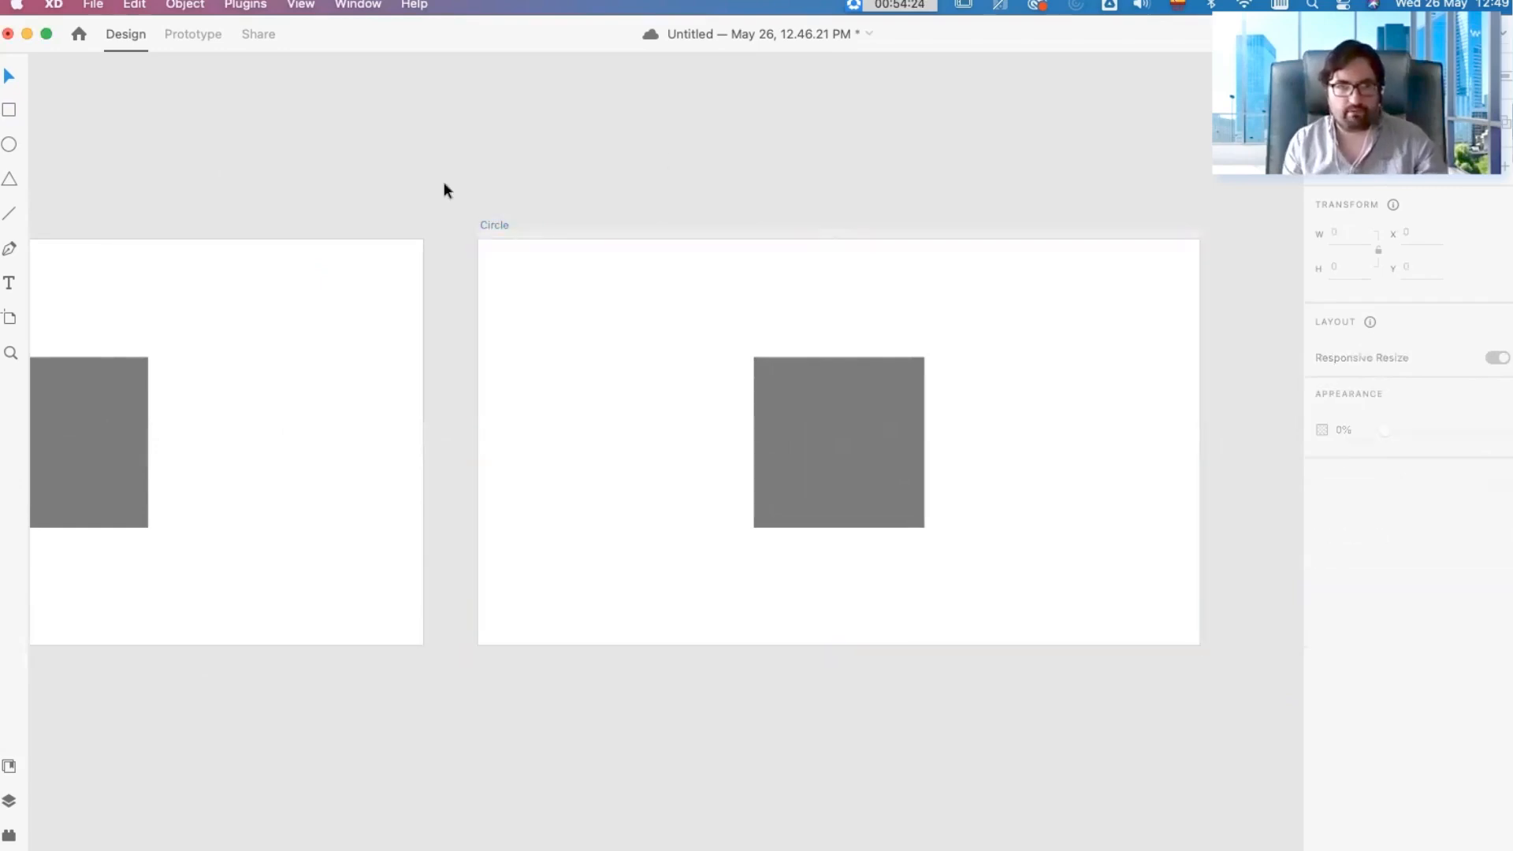
Step: Draw a 323 by 323 circle exactly over the square on the Circle artboard and delete that square
click(11, 144)
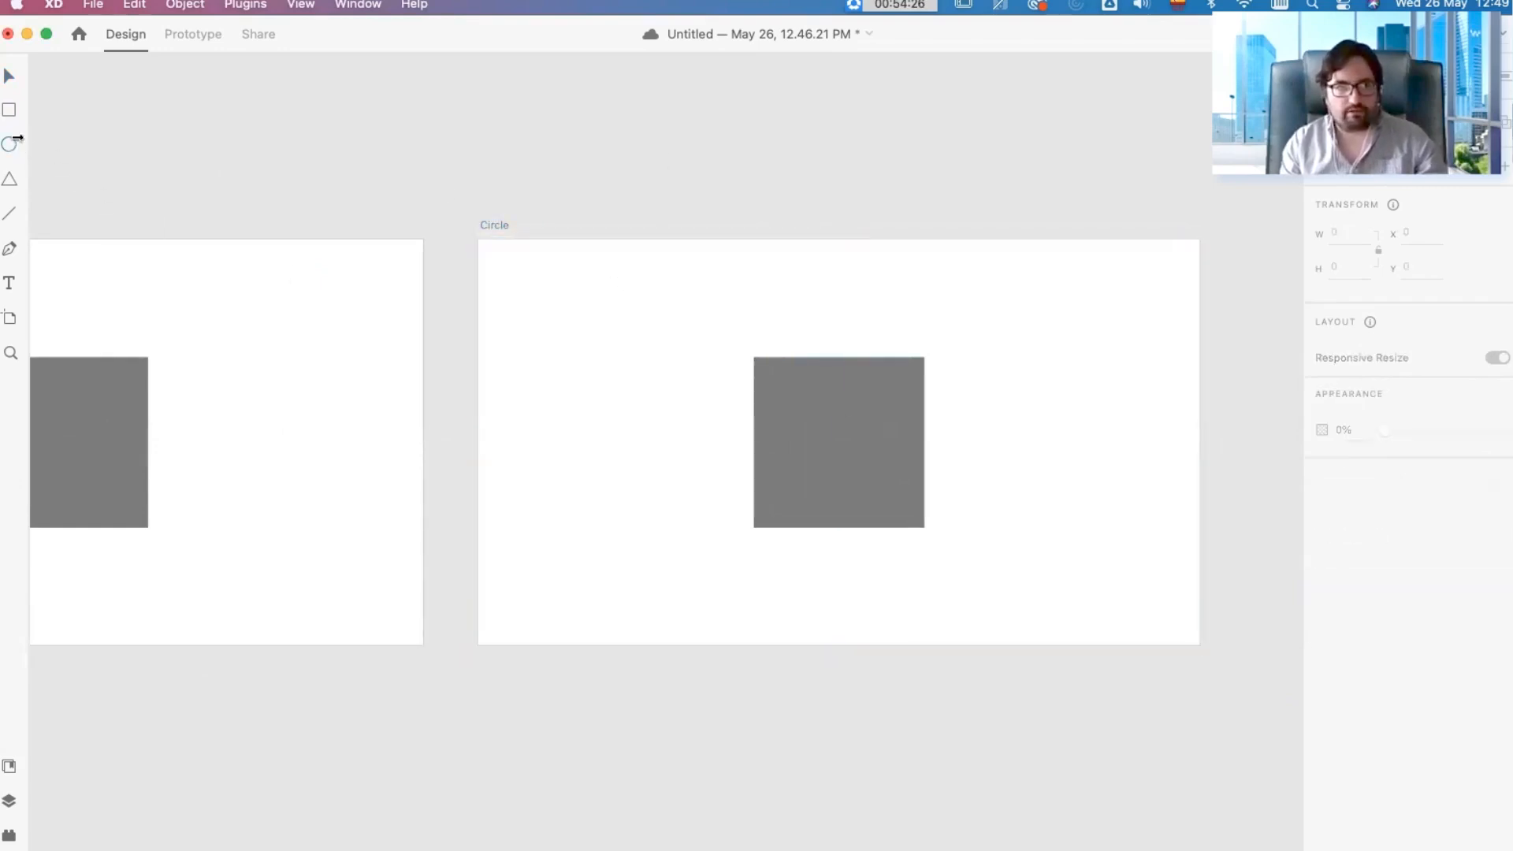
drag(754, 357, 922, 574)
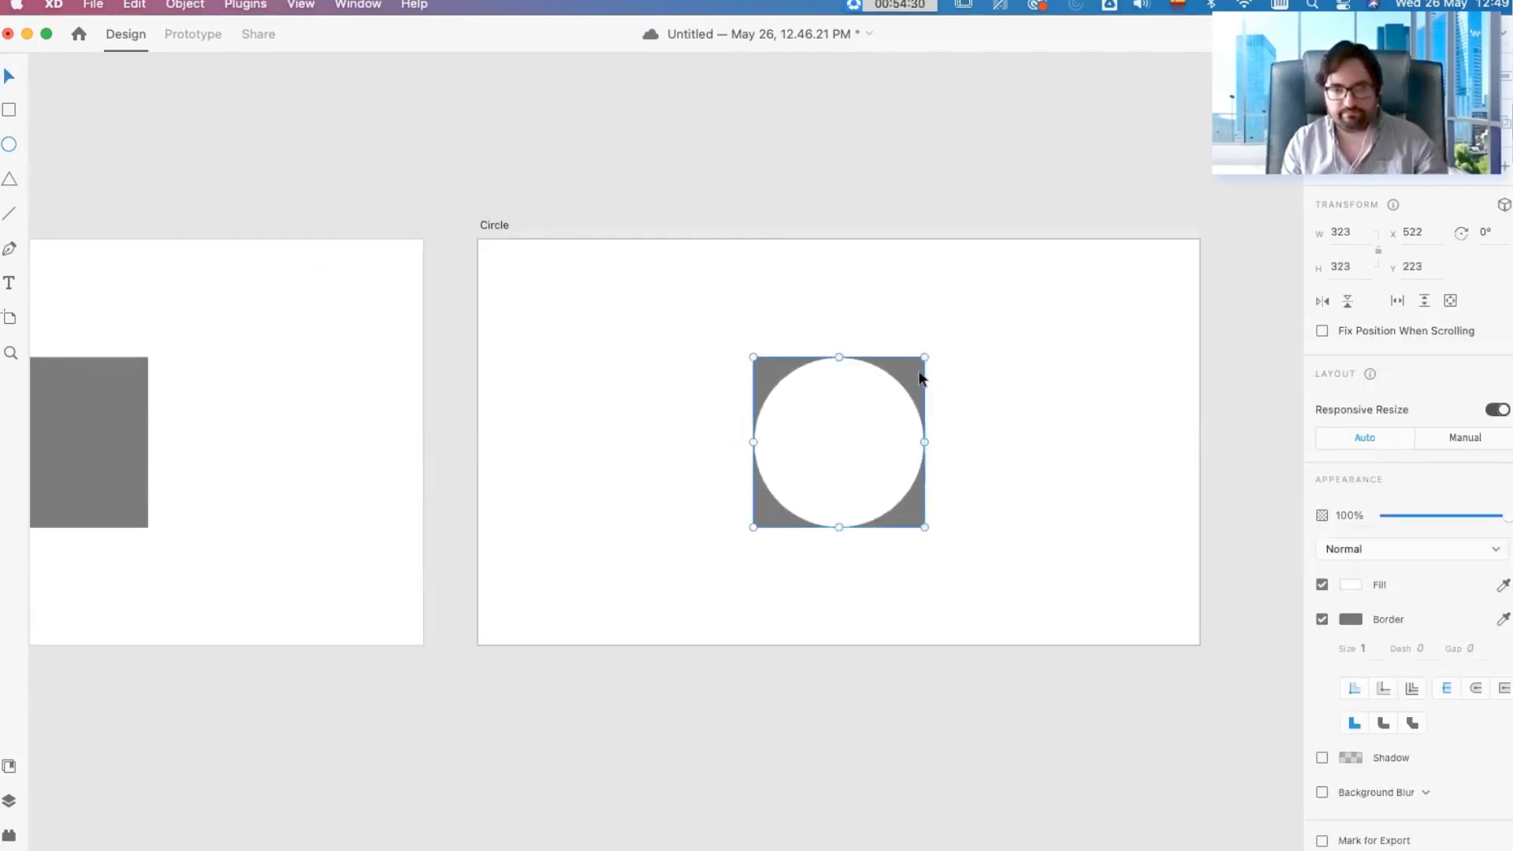
key(Delete)
click(832, 428)
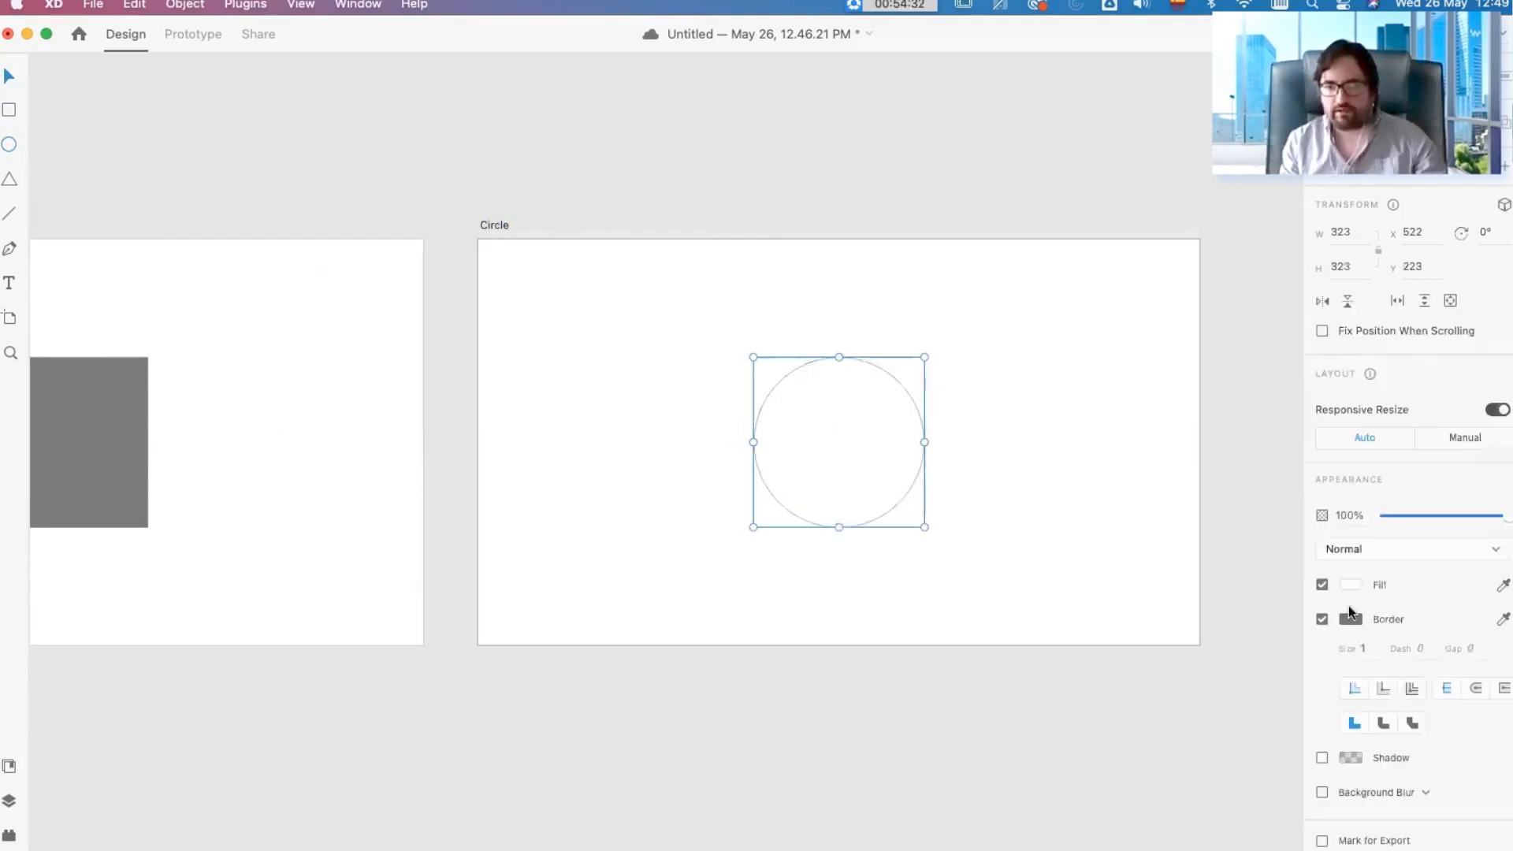
Step: Remove the circle's border and fill it with black
click(1322, 620)
click(1350, 584)
drag(1194, 550, 1121, 643)
click(650, 541)
Step: Fill the square on the Square artboard with black and deselect it
click(130, 448)
scroll(665, 454, down, 5)
scroll(461, 404, up, 3)
drag(574, 372, 637, 360)
click(1351, 619)
drag(1174, 633, 1120, 669)
click(783, 682)
click(393, 476)
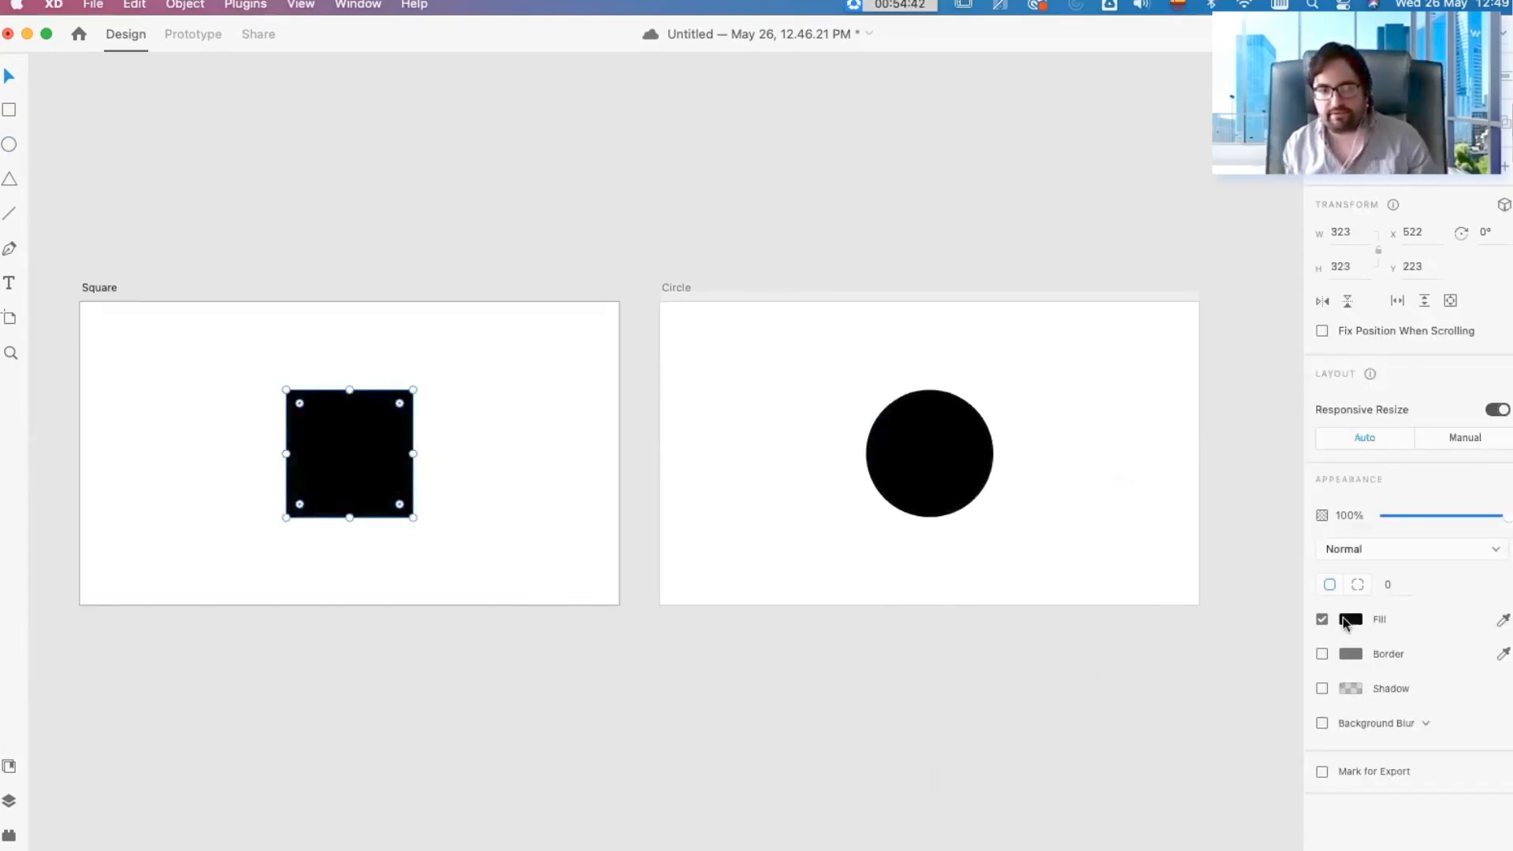
click(550, 503)
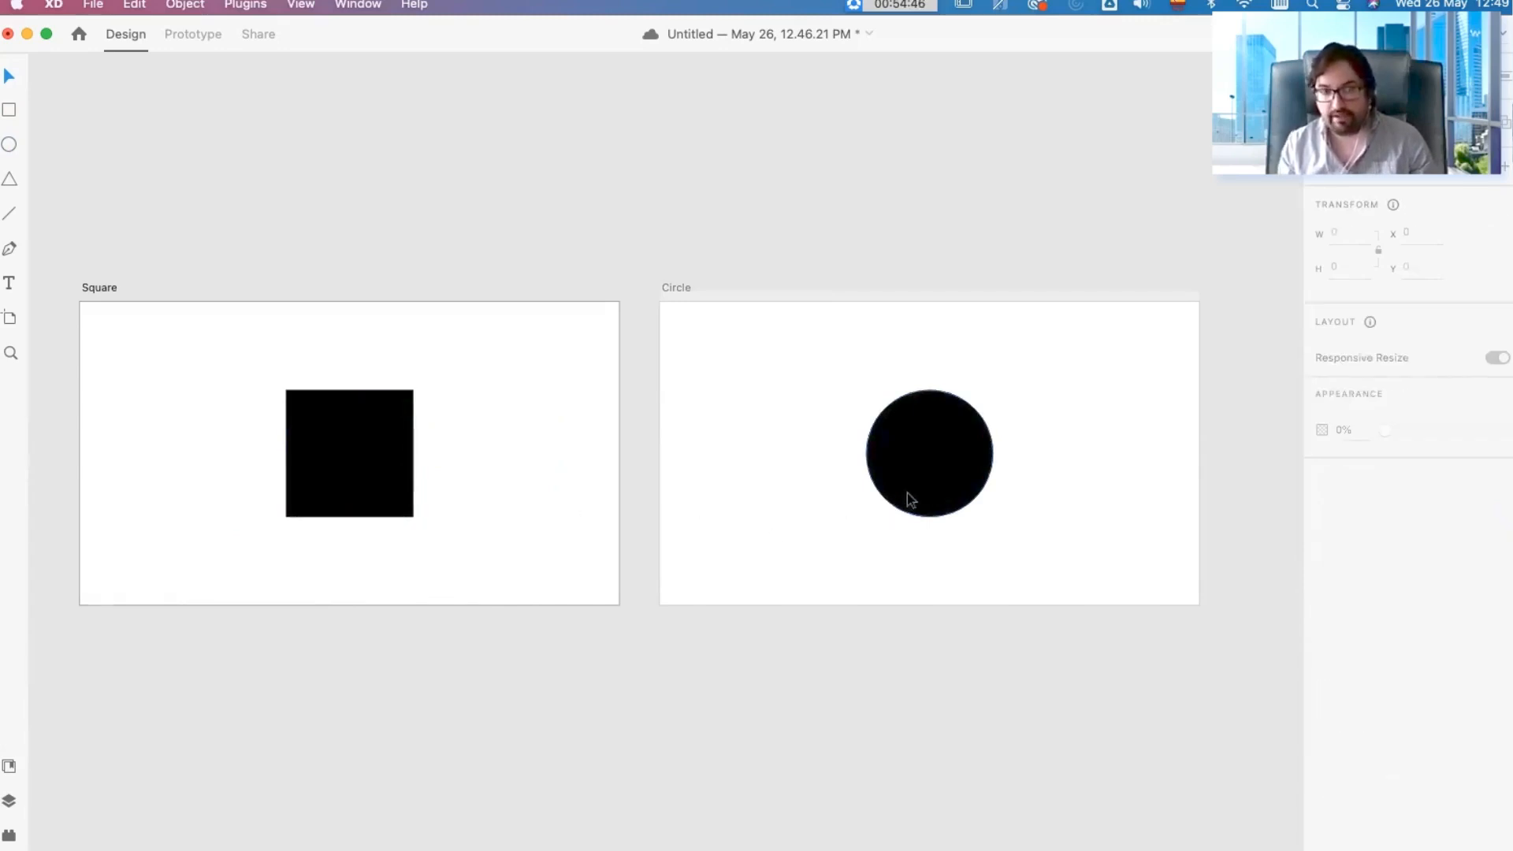
click(917, 461)
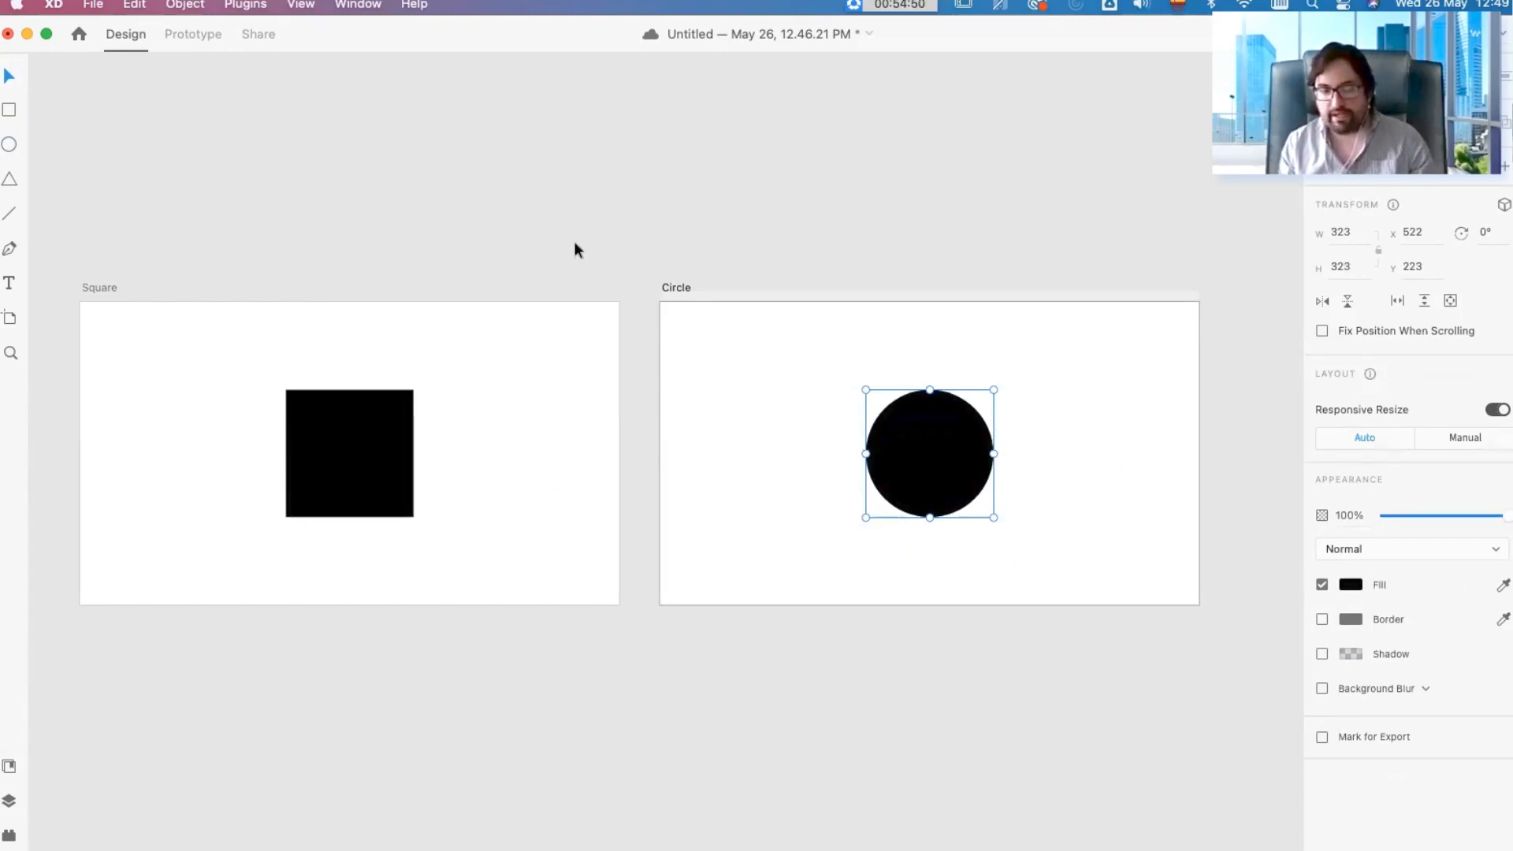
click(536, 469)
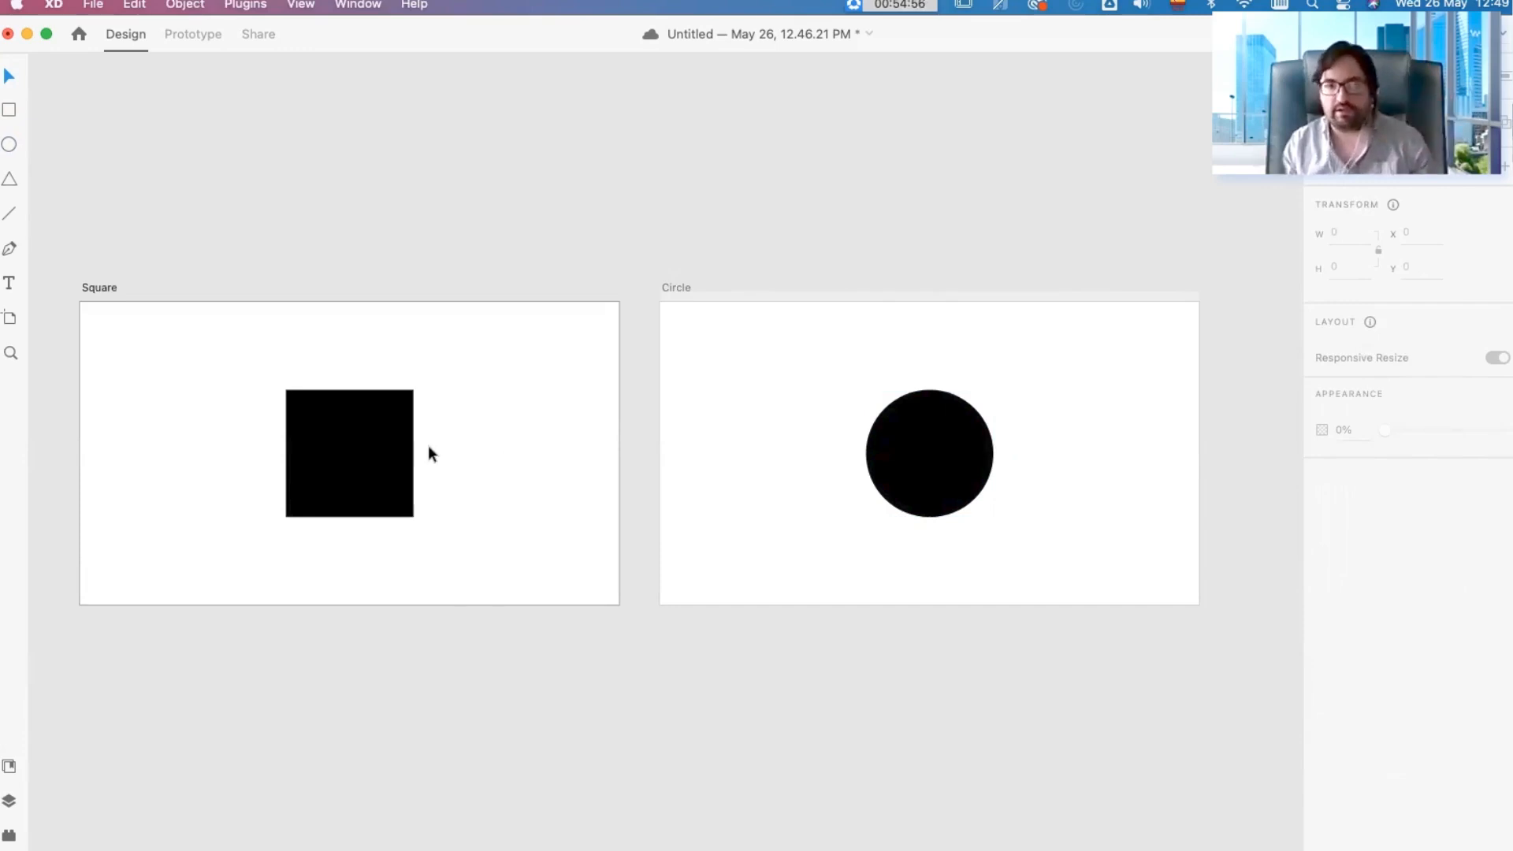
click(351, 441)
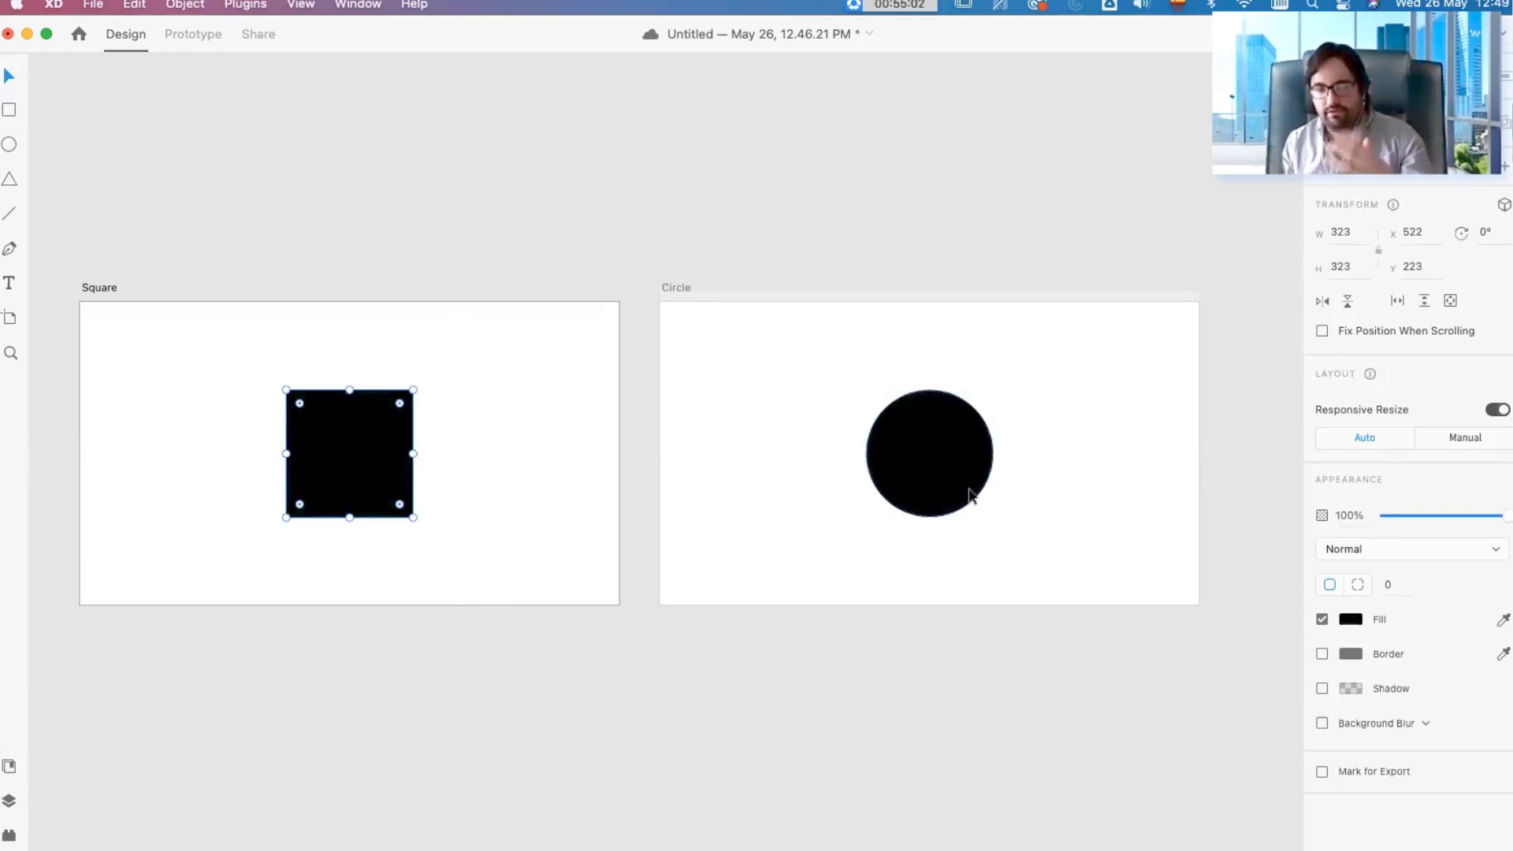
click(834, 253)
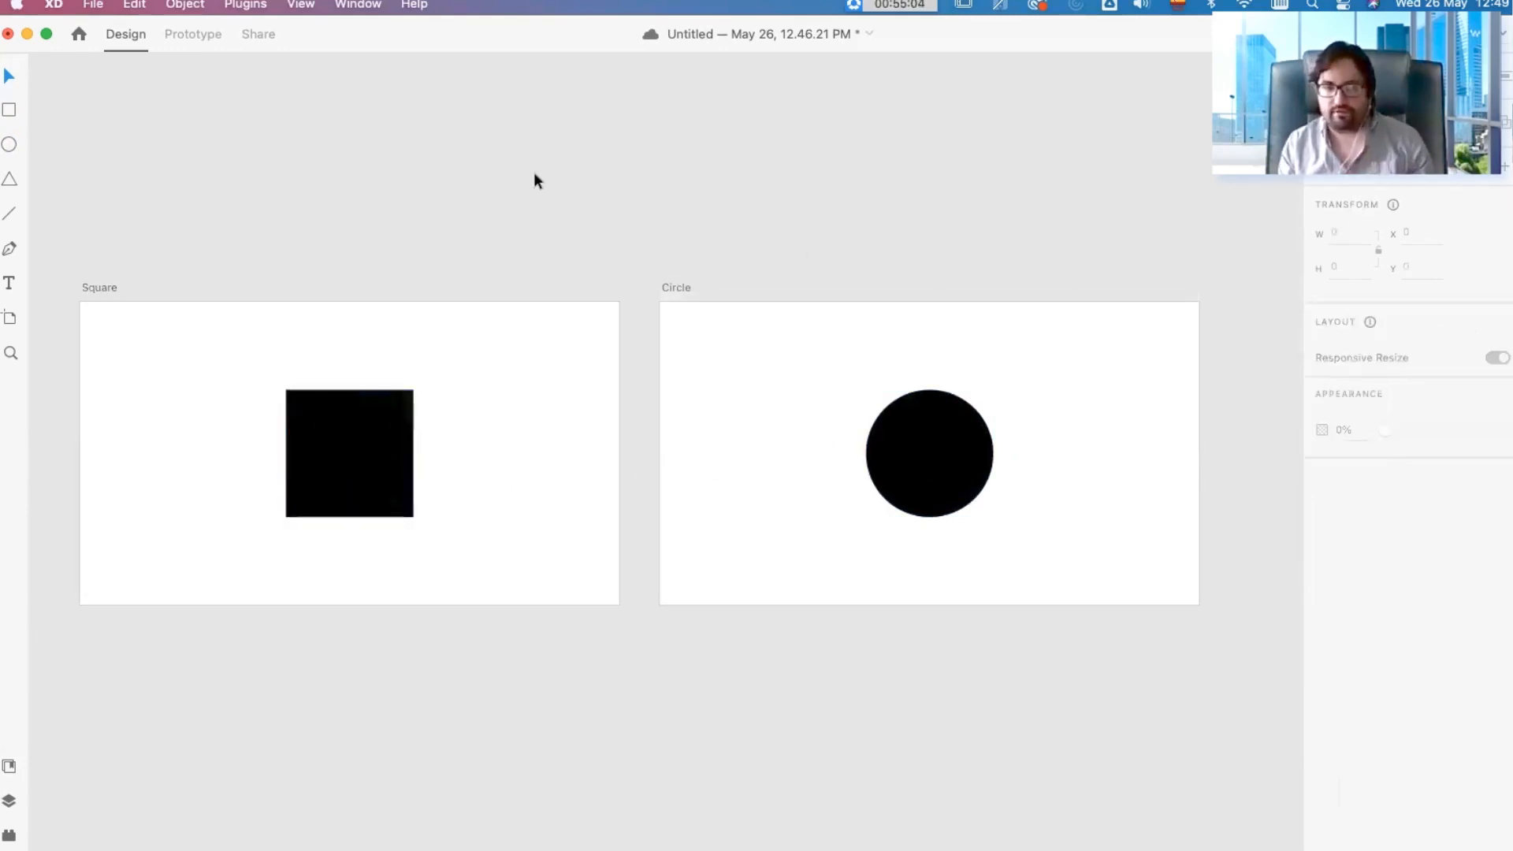
click(396, 454)
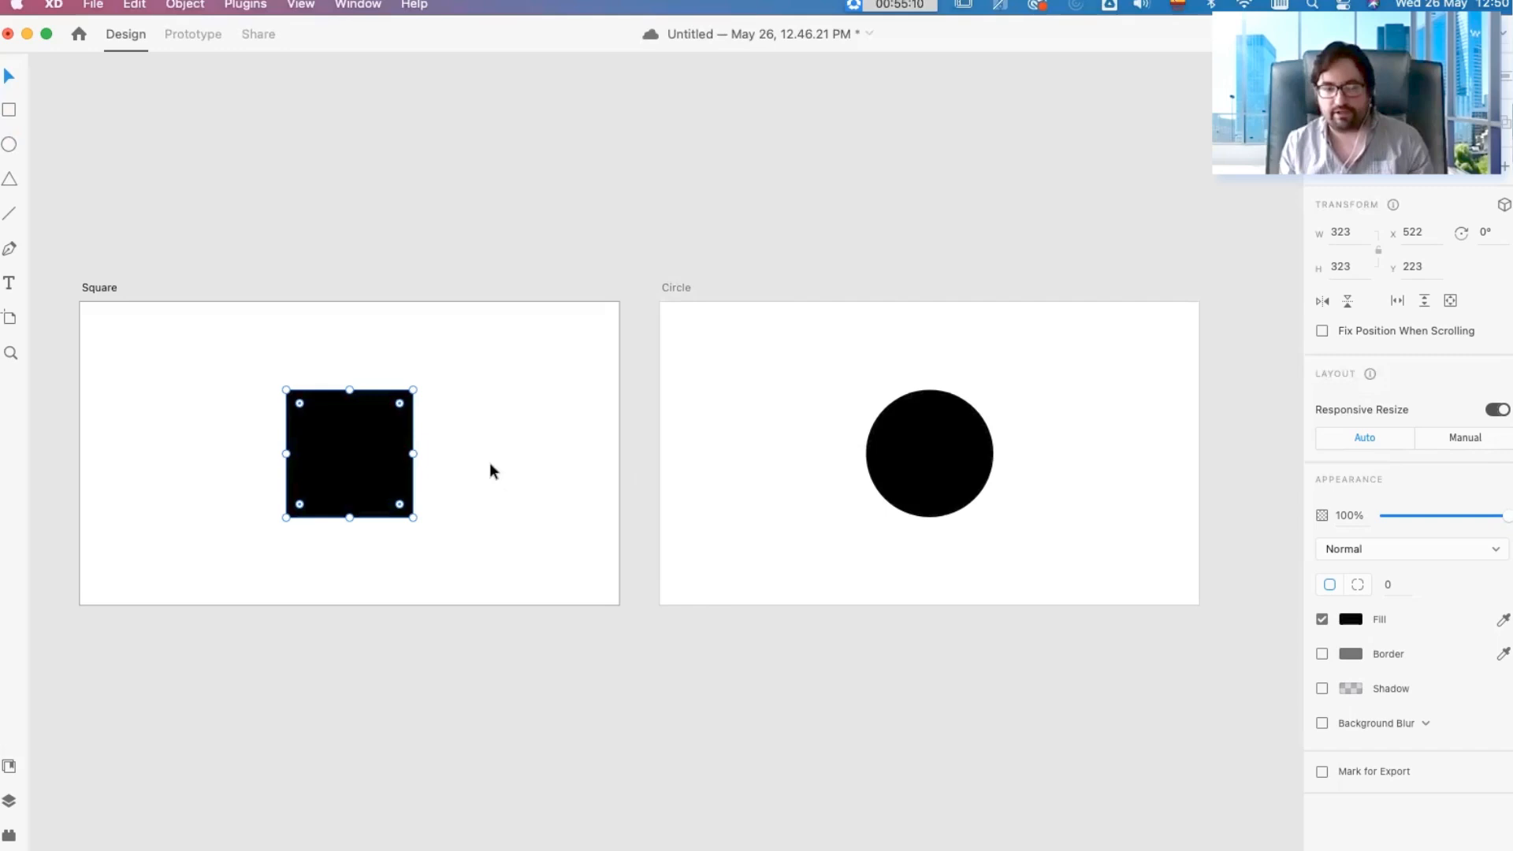
click(1351, 619)
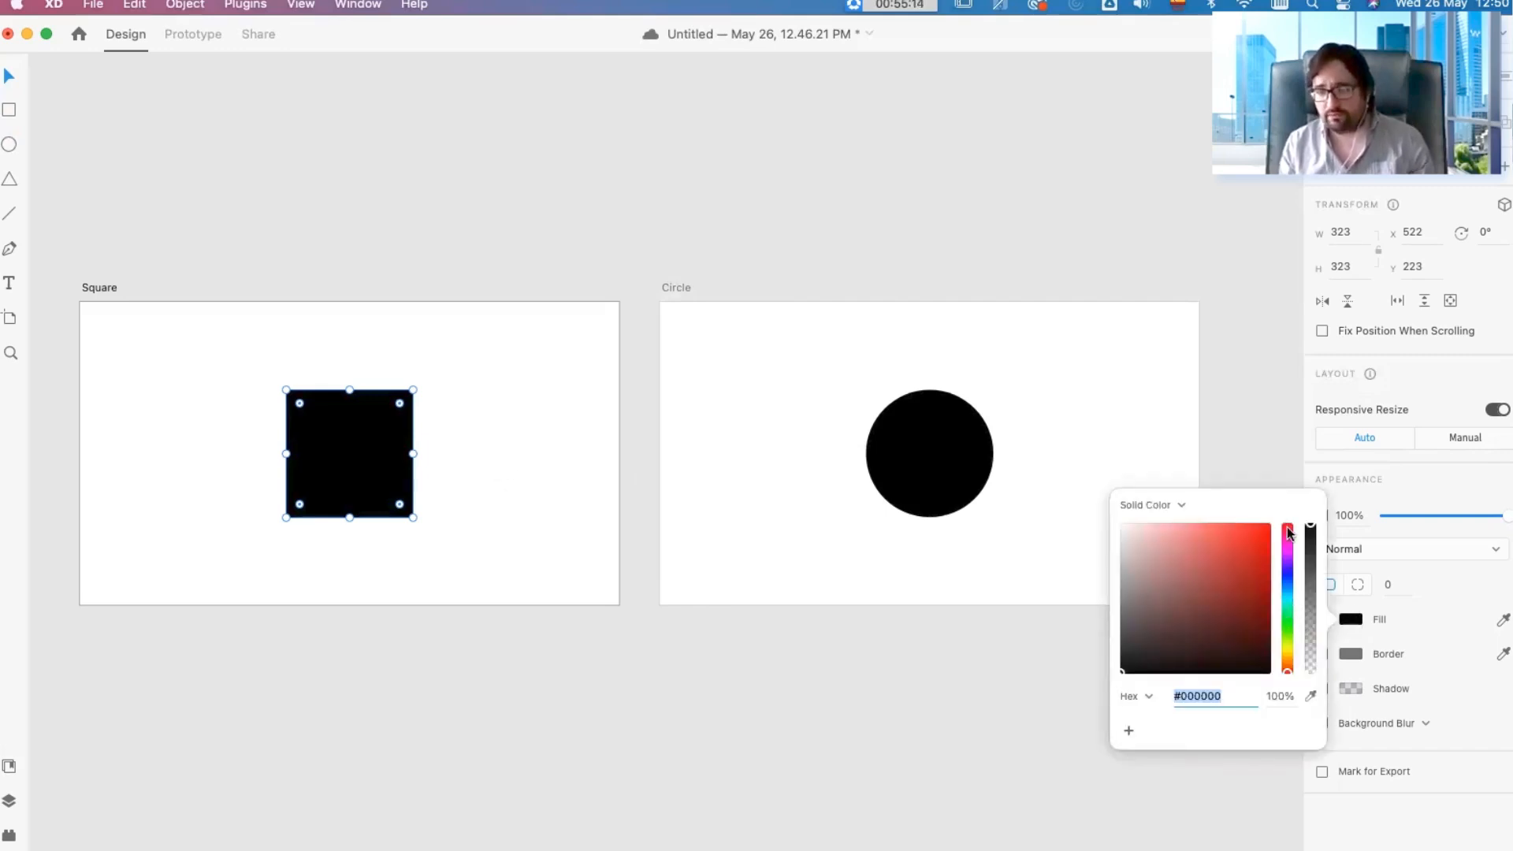
click(1204, 460)
click(1204, 460)
Step: Try a green fill, #06A80D, on the square and replace it with bright red
click(371, 484)
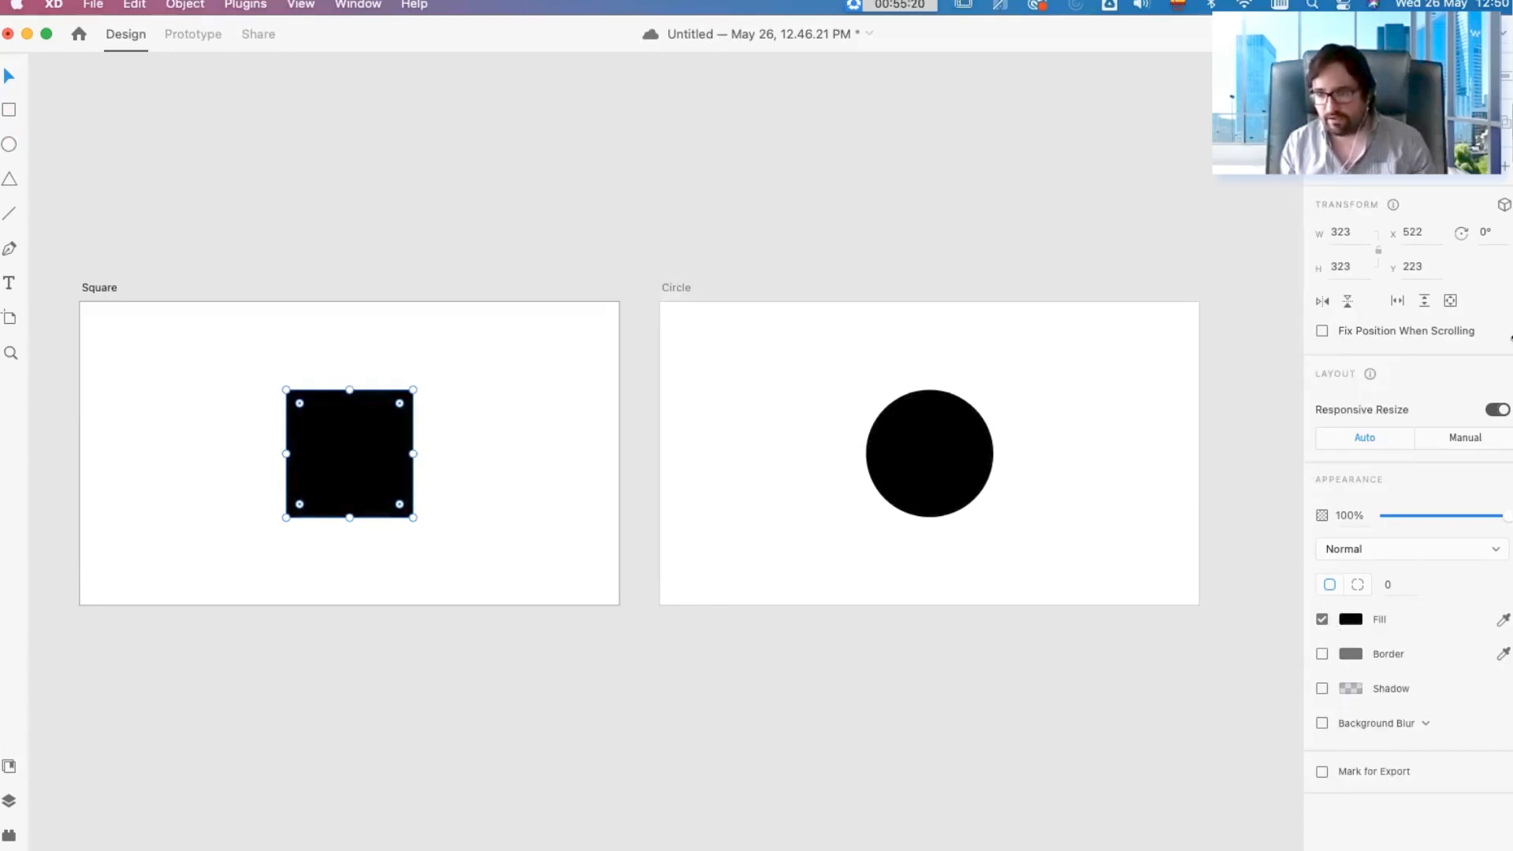
click(1352, 620)
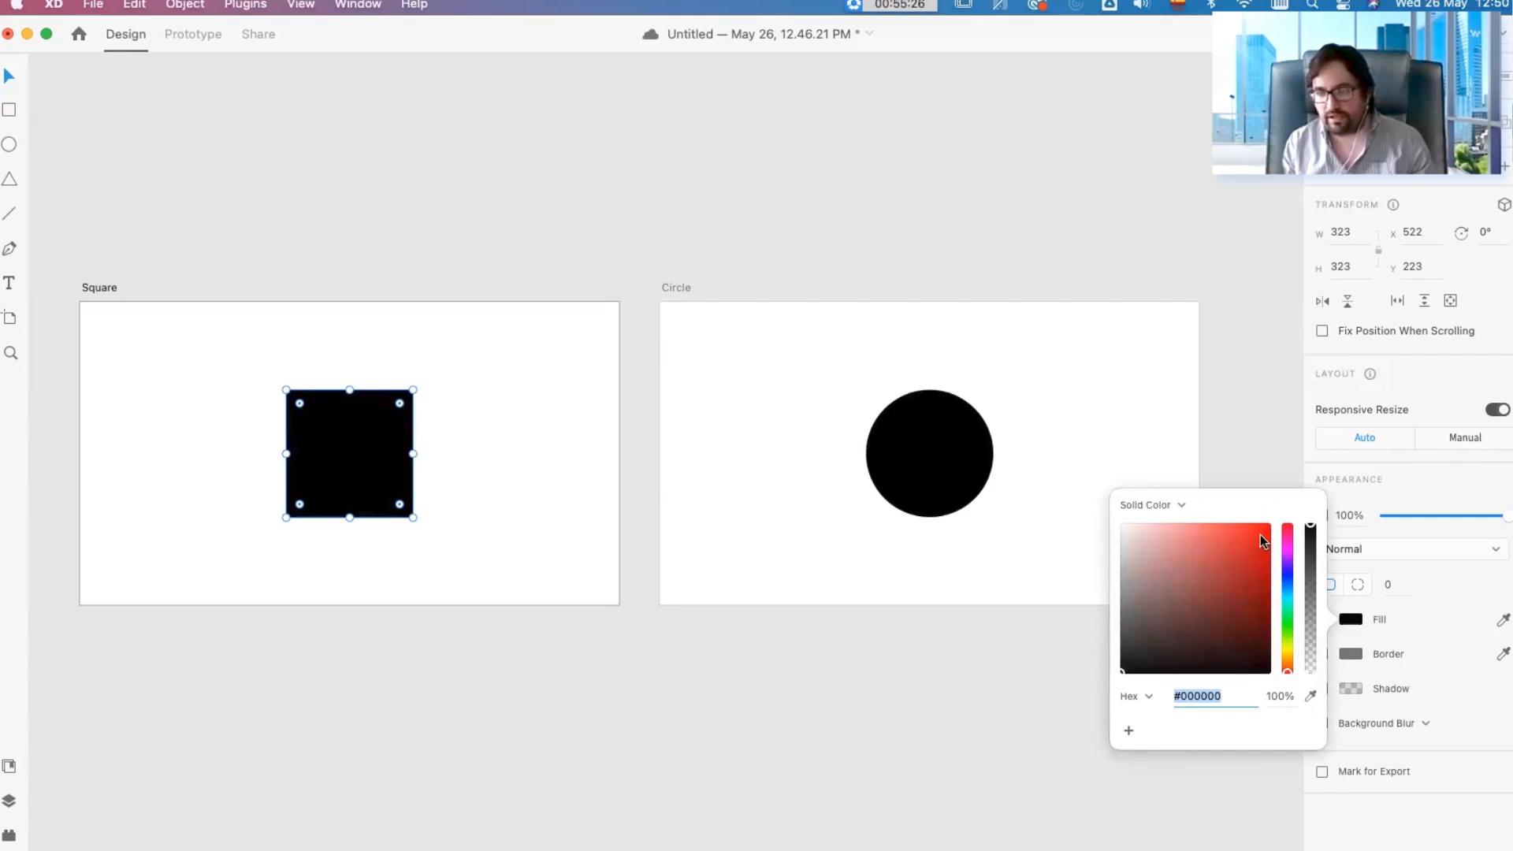
mouse_move(1288, 622)
mouse_down()
mouse_move(1287, 572)
mouse_move(1287, 621)
mouse_move(1223, 568)
mouse_move(1264, 574)
mouse_up()
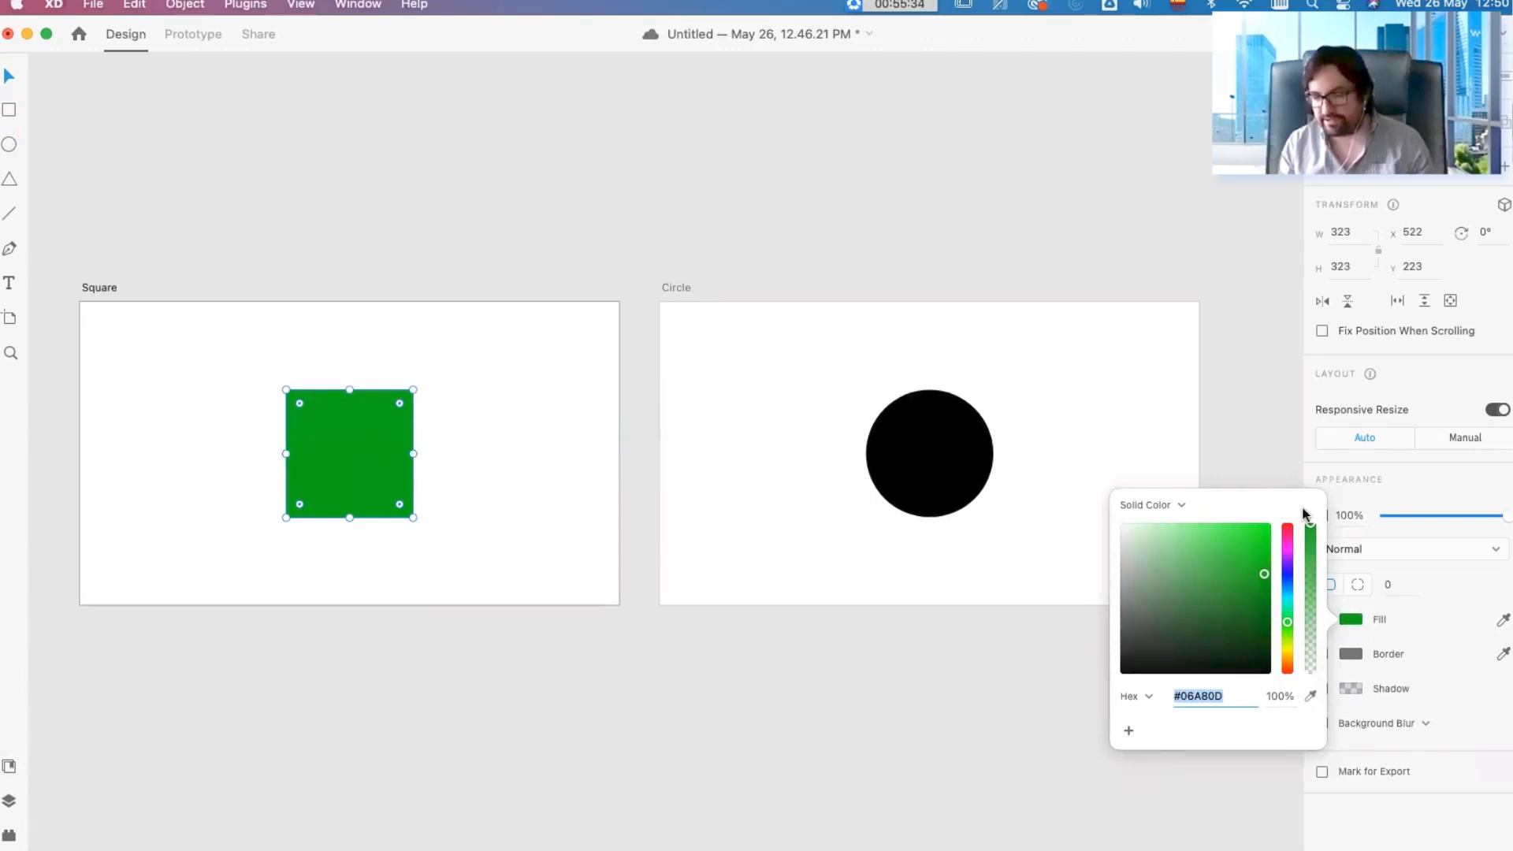
click(1288, 527)
drag(1256, 535, 1324, 497)
click(1140, 318)
Step: Fill the circle on the Circle artboard with green #00D946 and deselect it
click(962, 457)
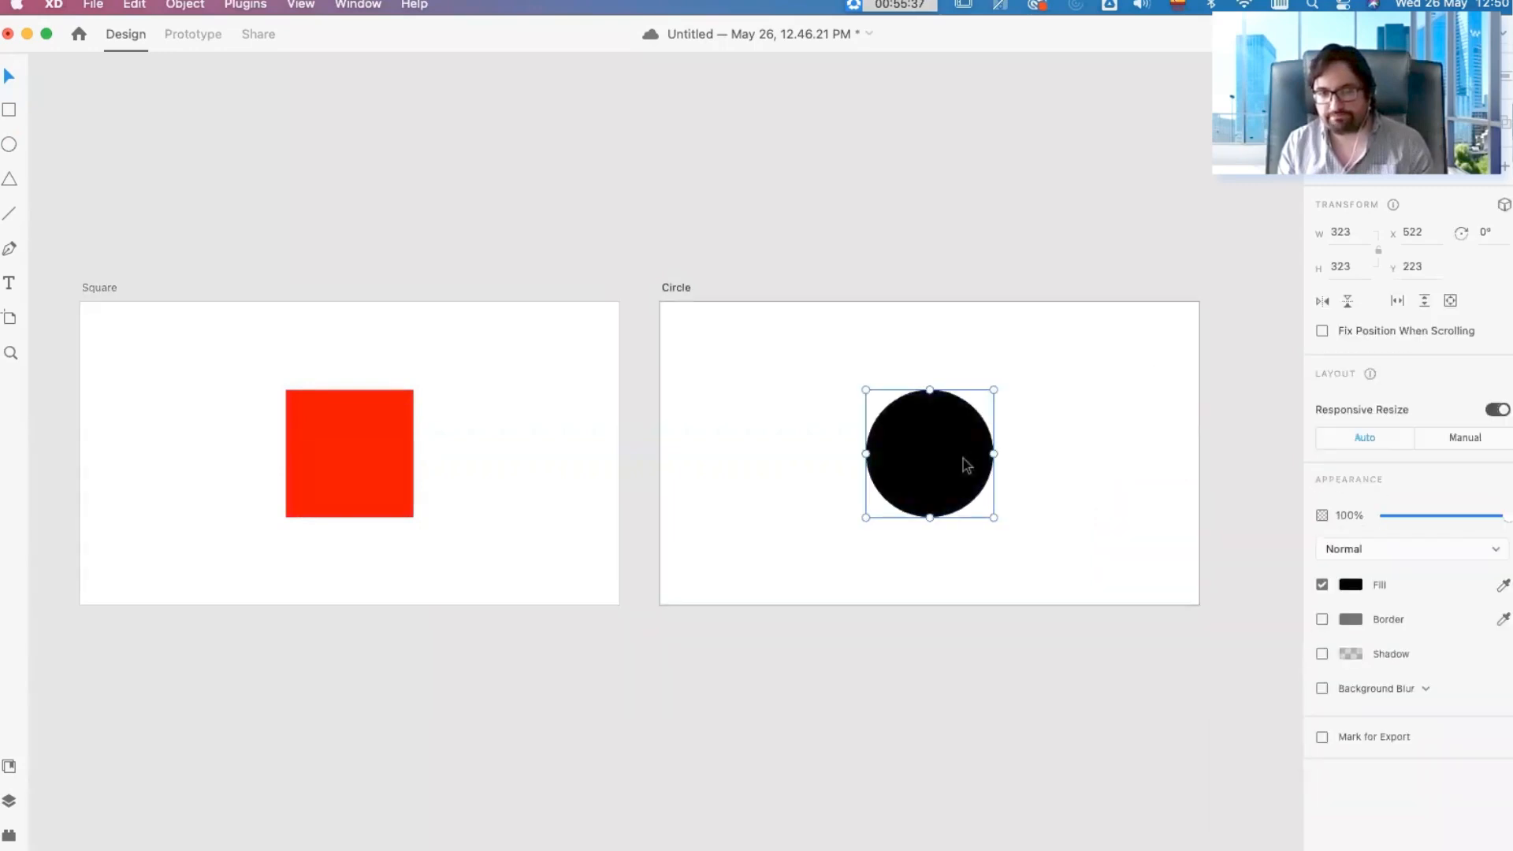
click(1352, 584)
click(1287, 578)
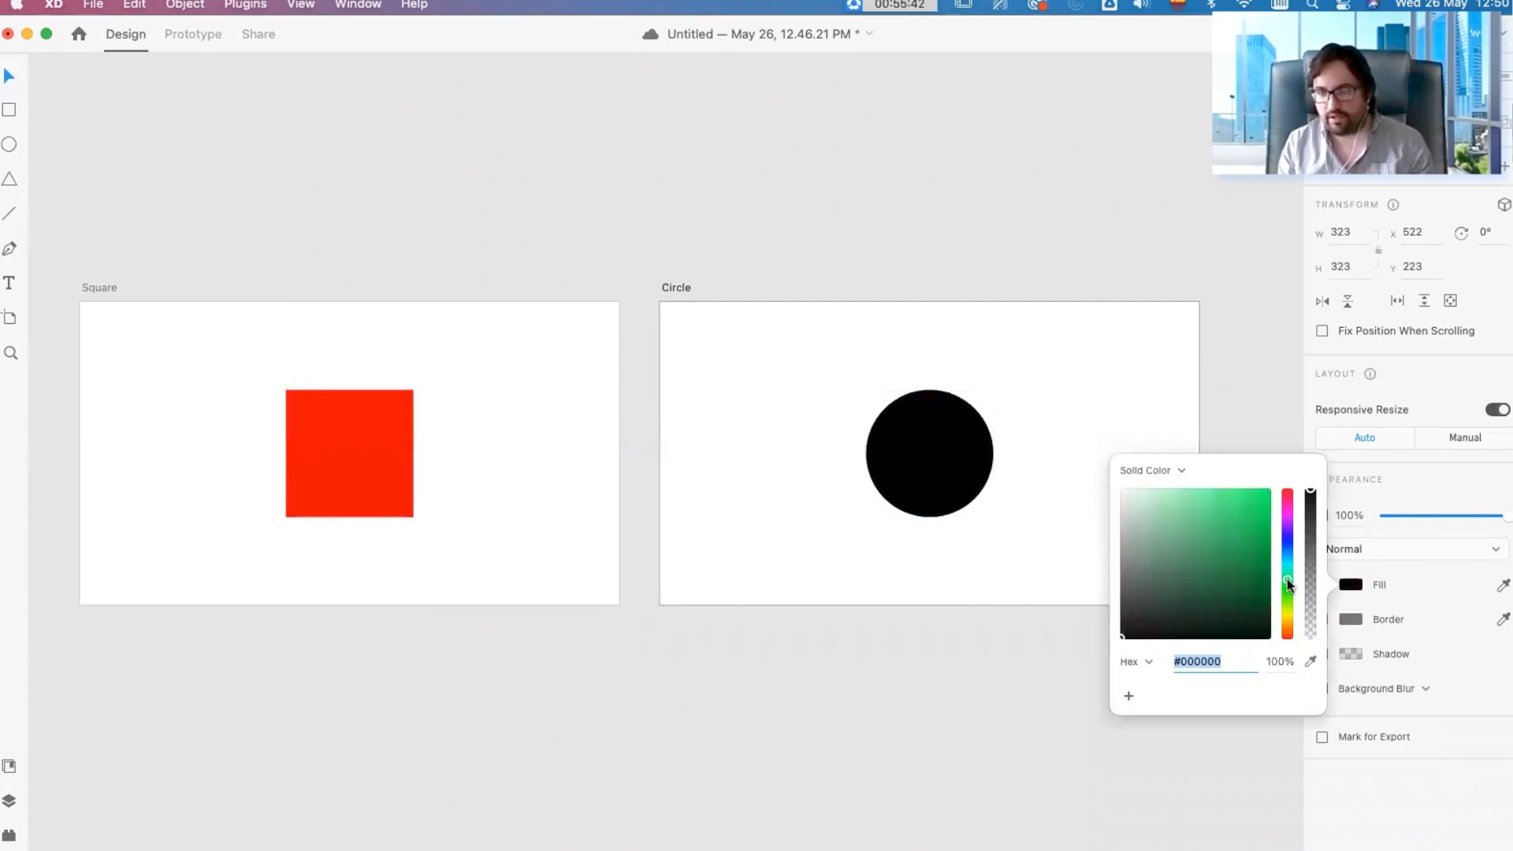
drag(1223, 513, 1287, 507)
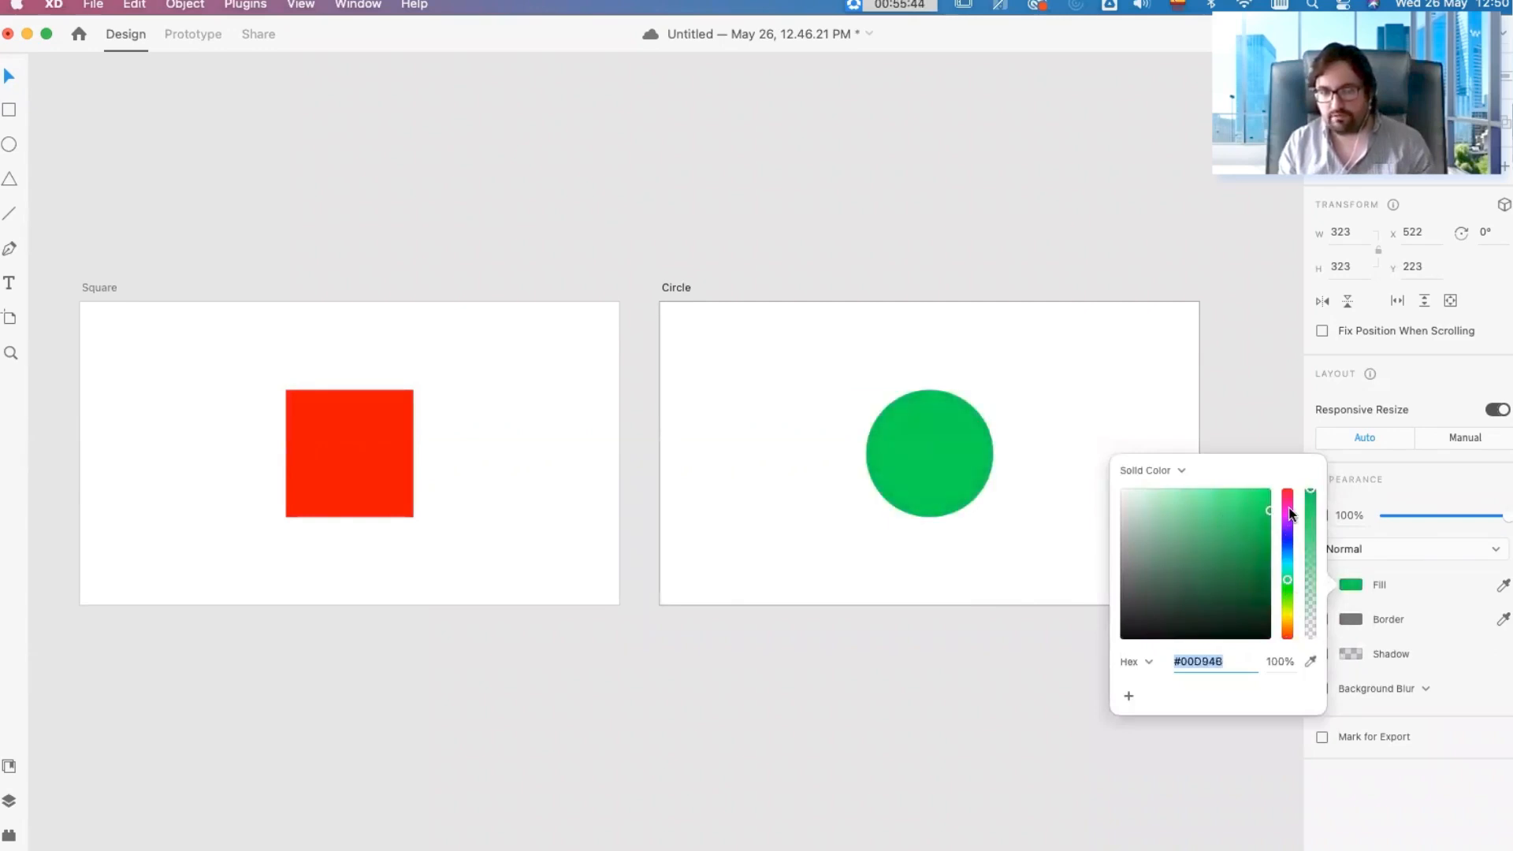
click(988, 292)
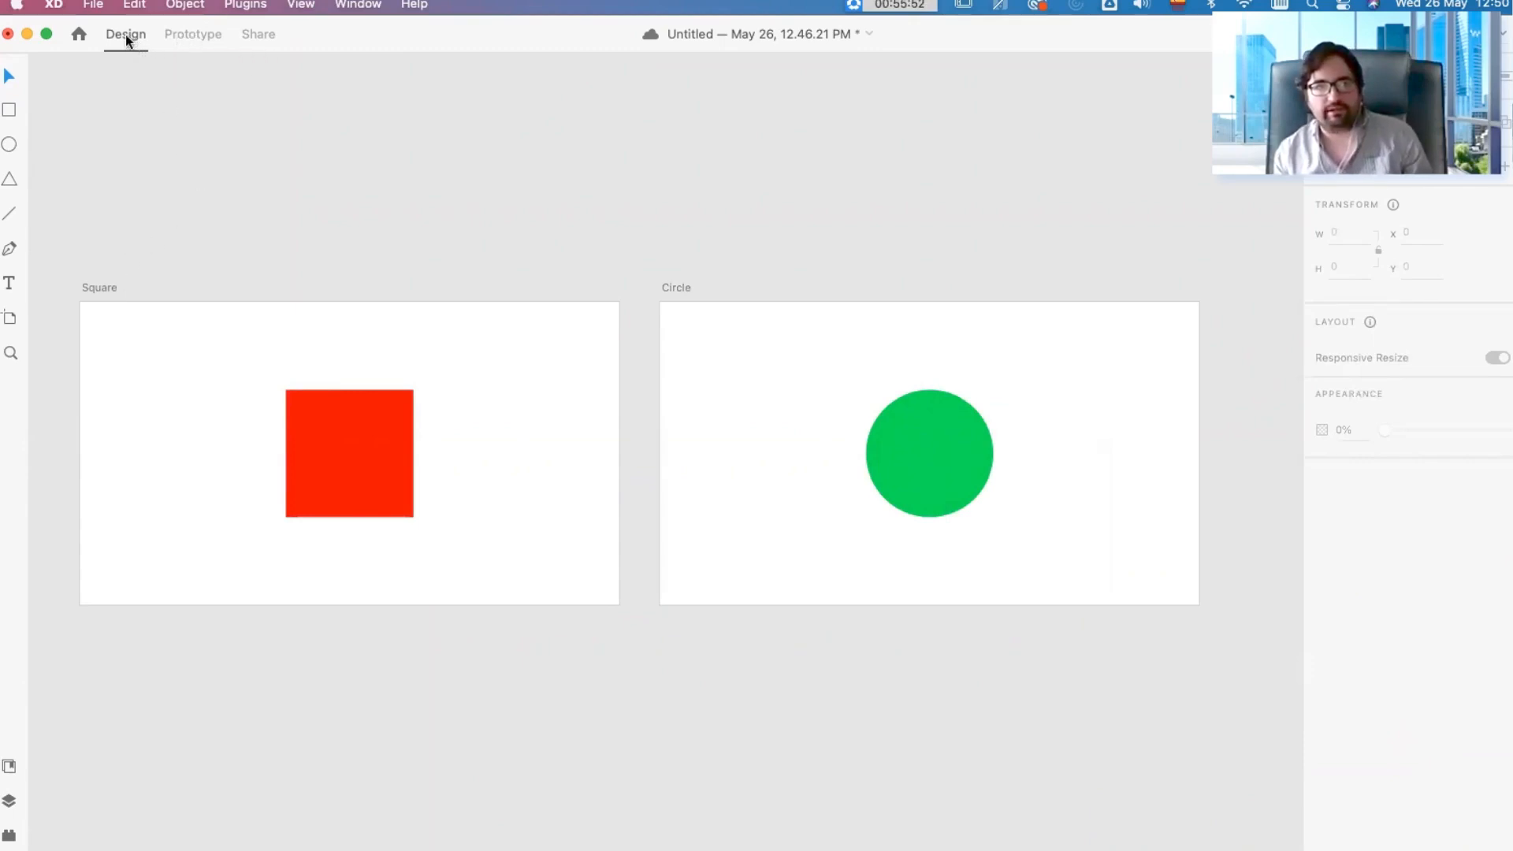
Step: Switch to Prototype mode and clear the selection of the red square
click(190, 39)
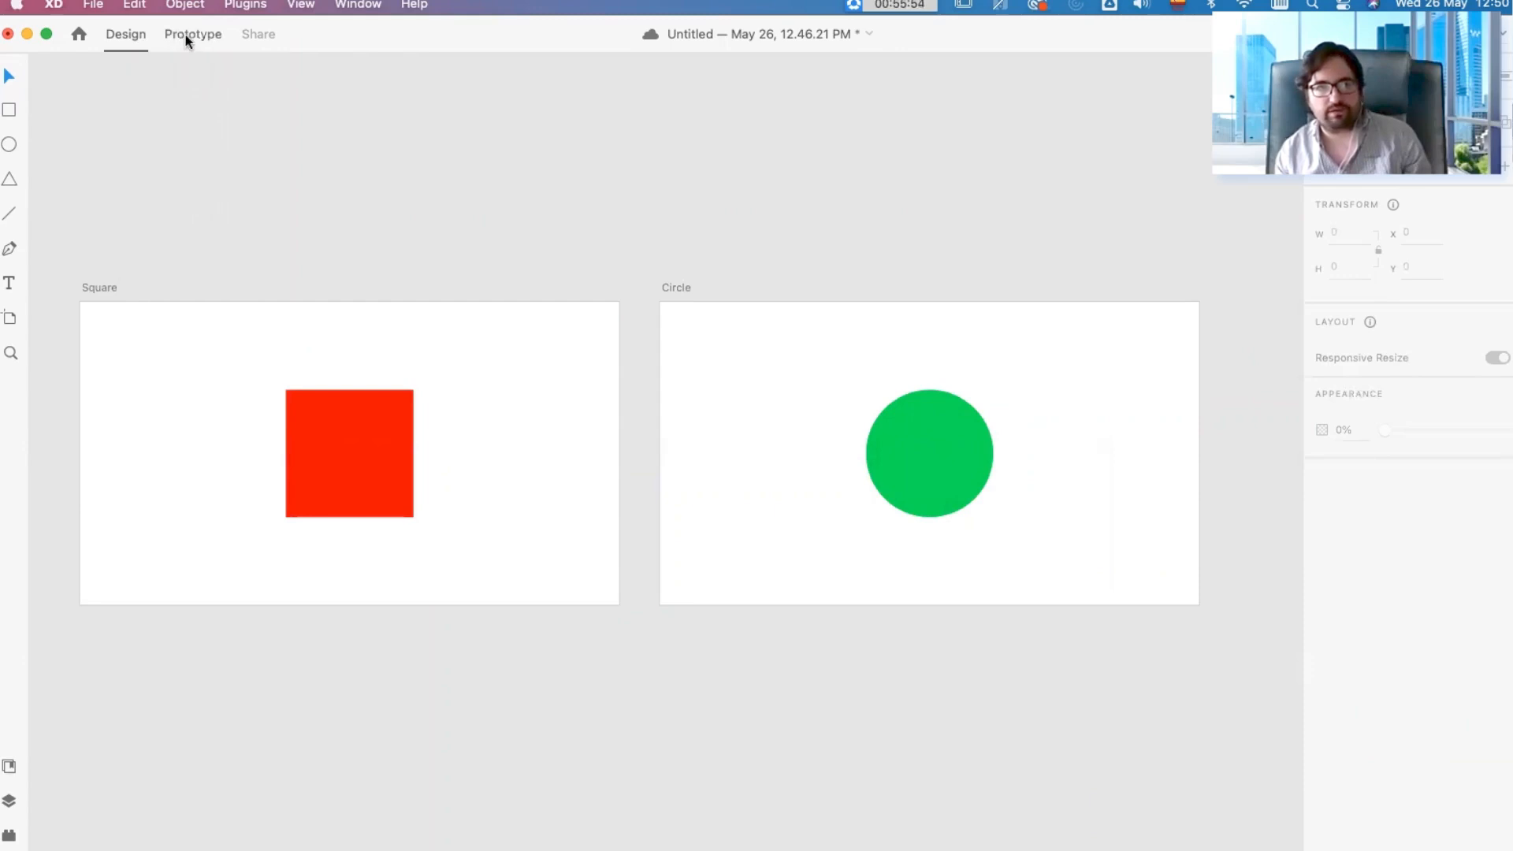
click(352, 444)
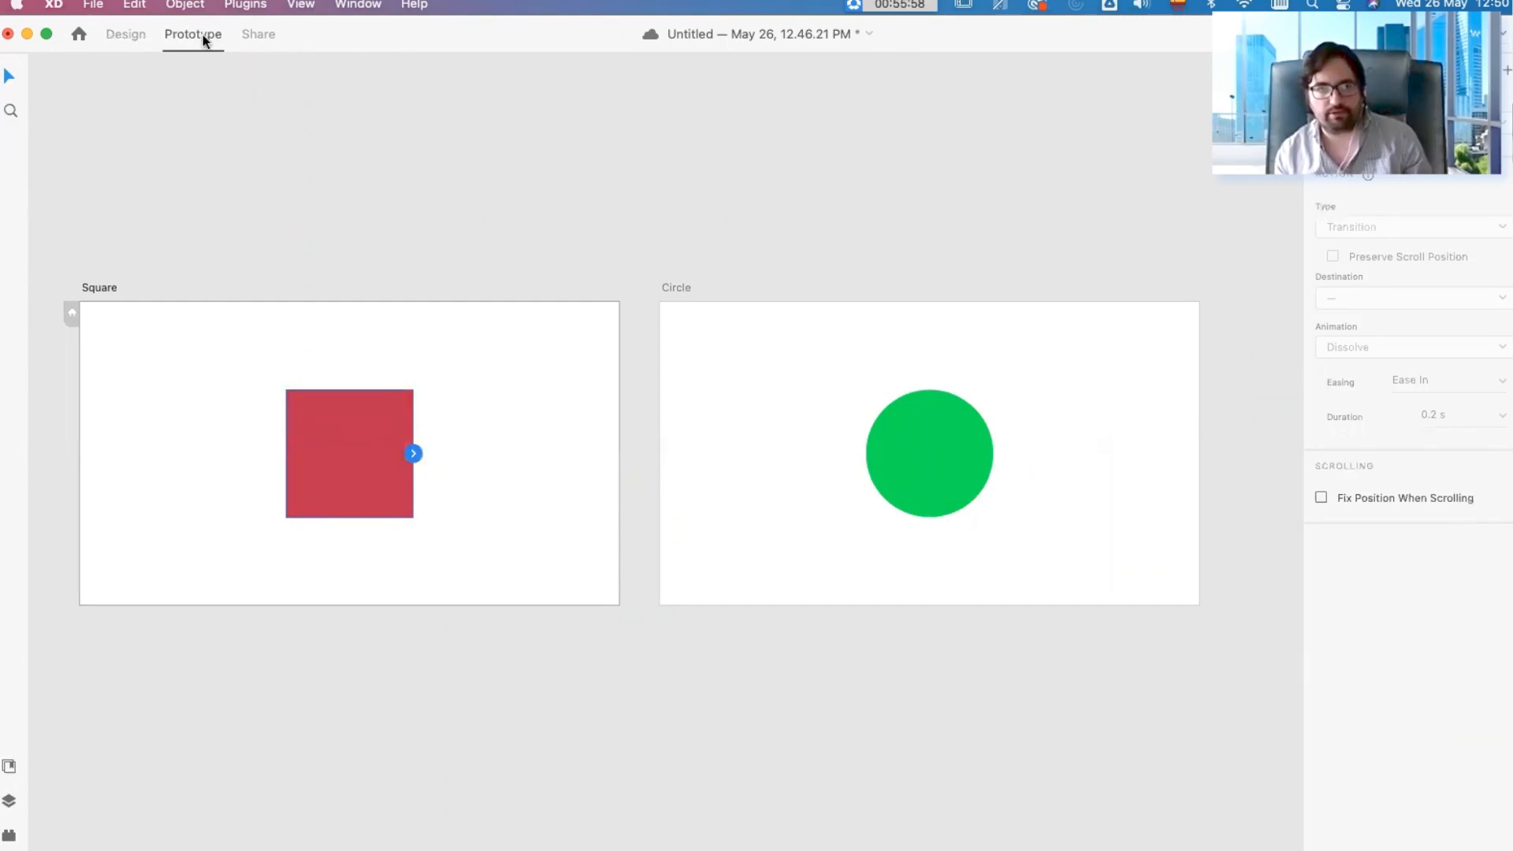
click(374, 189)
Step: Connect the red square to the Circle artboard with a prototype wire and clear the selection
click(336, 430)
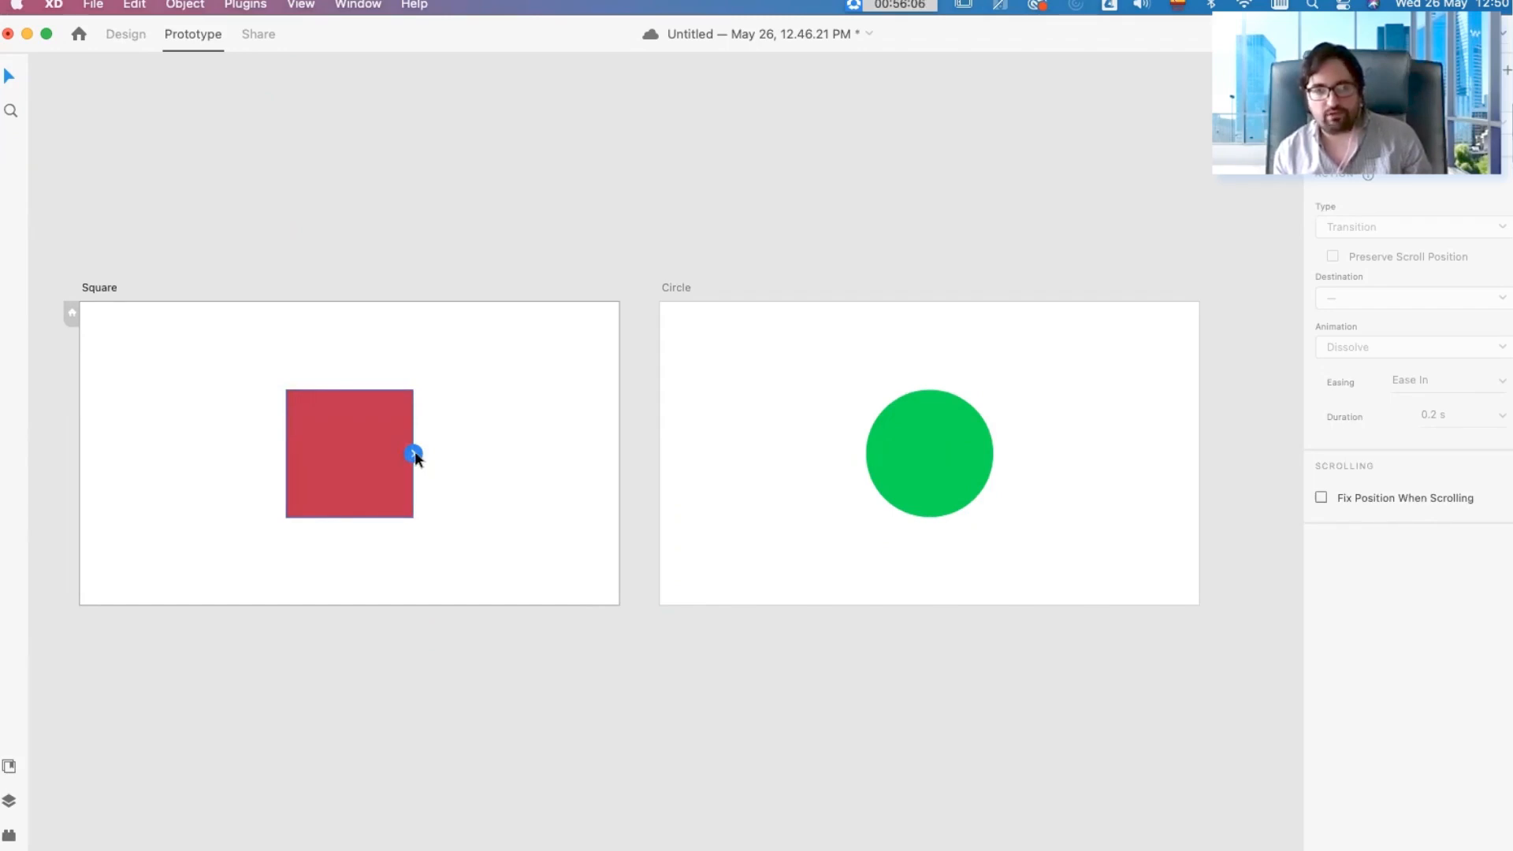
drag(415, 454, 436, 456)
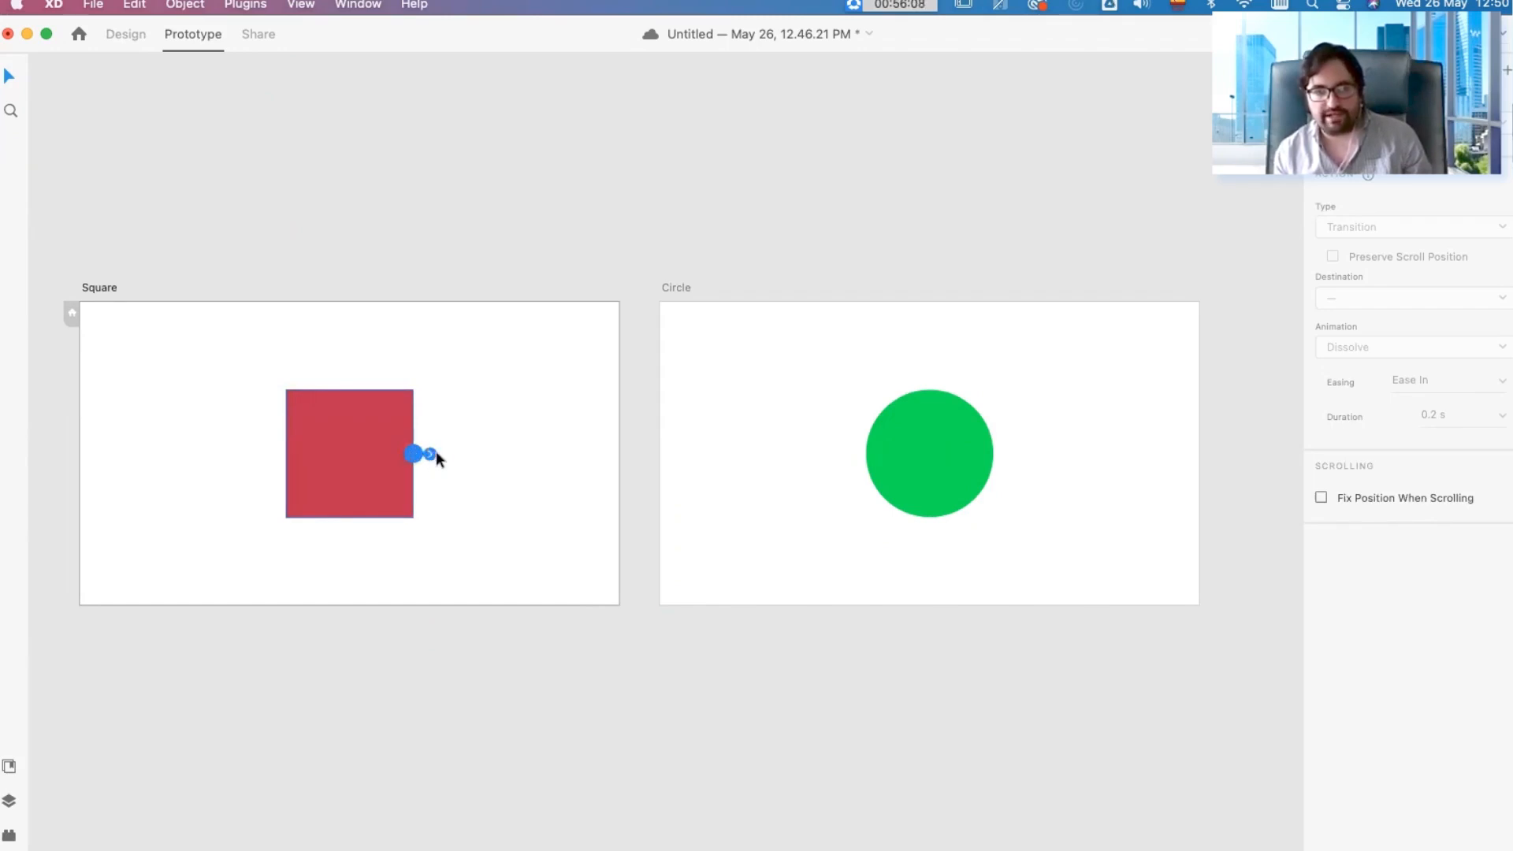
drag(535, 455, 843, 454)
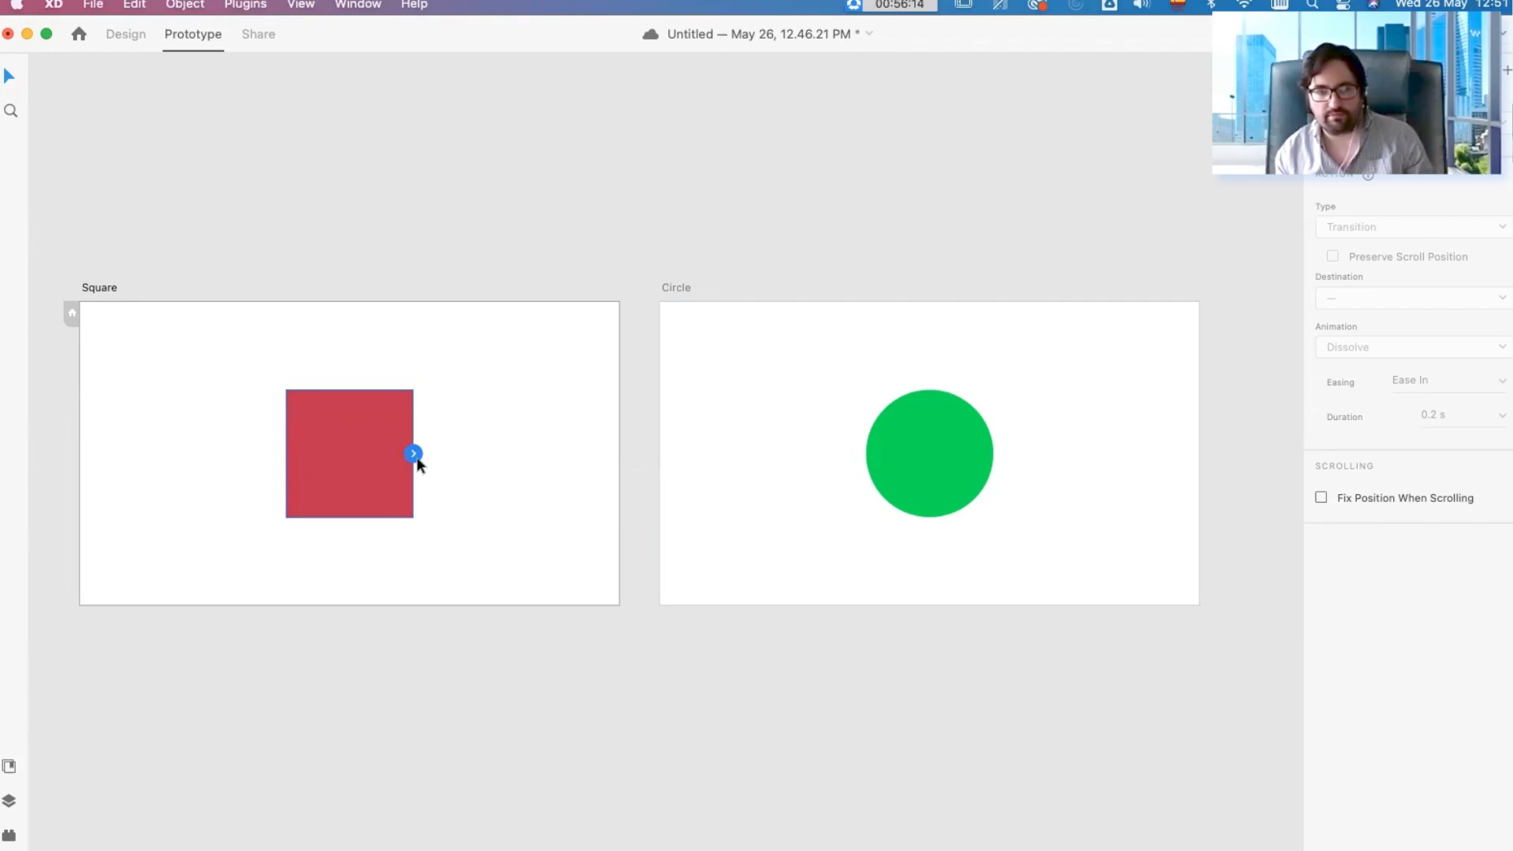
drag(414, 454, 818, 455)
click(786, 206)
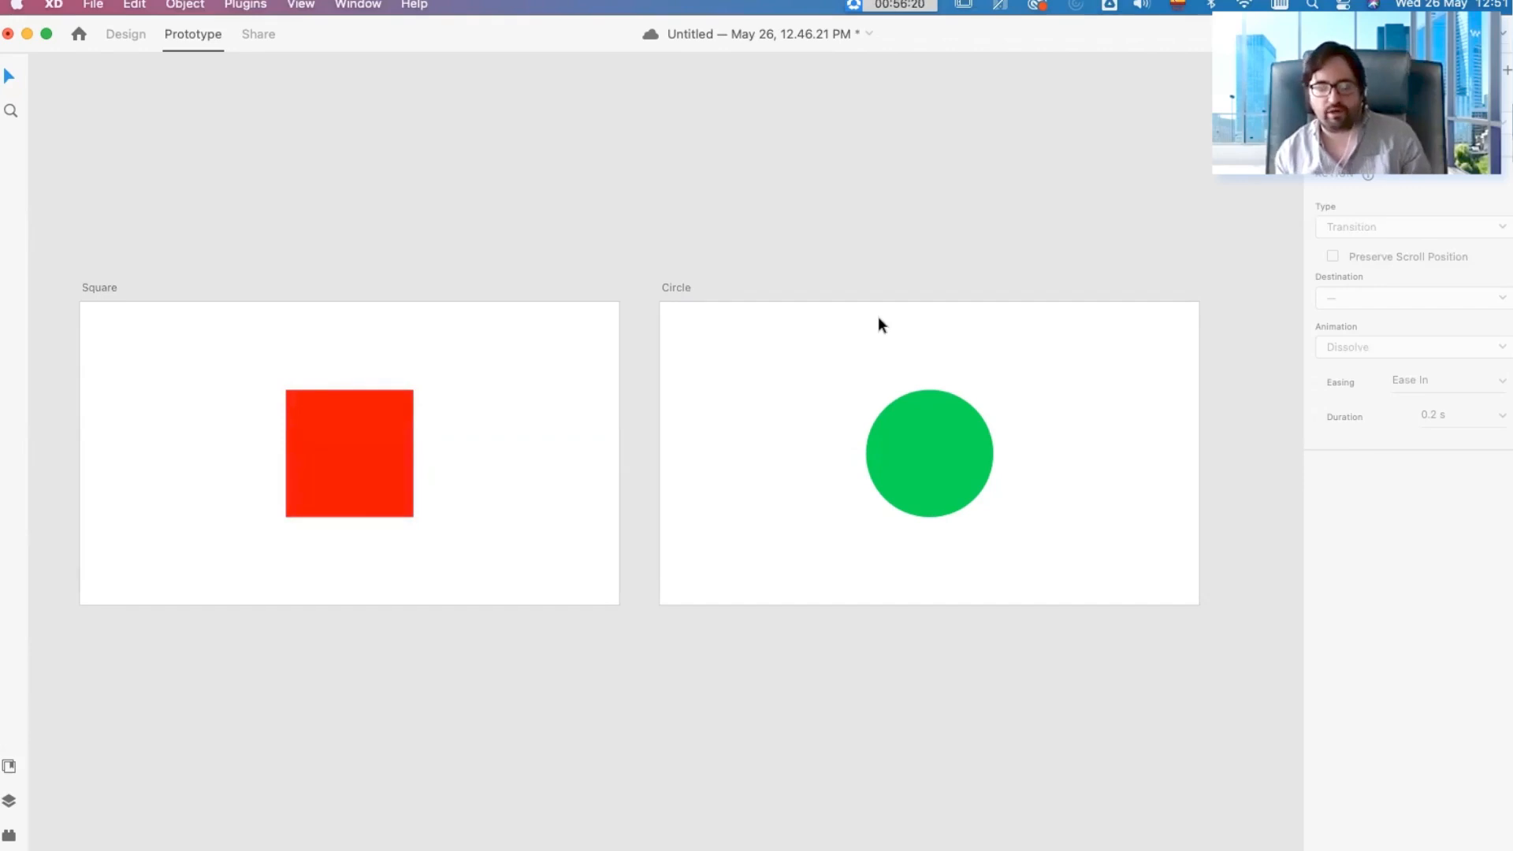
Step: Connect the green circle to the Square artboard with a prototype wire and clear the selection
click(947, 463)
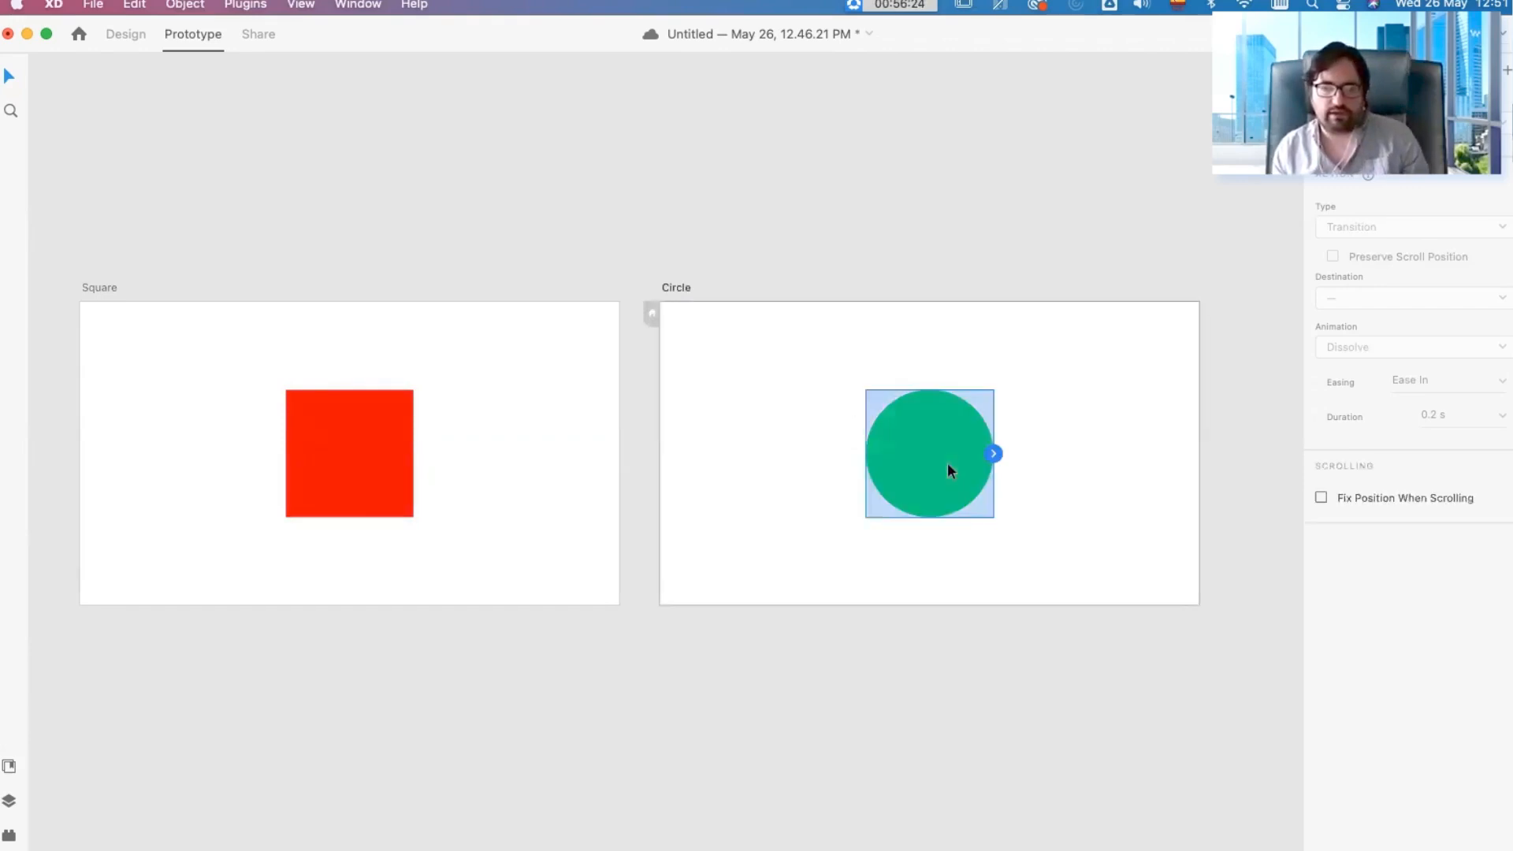
drag(994, 453, 429, 450)
click(615, 204)
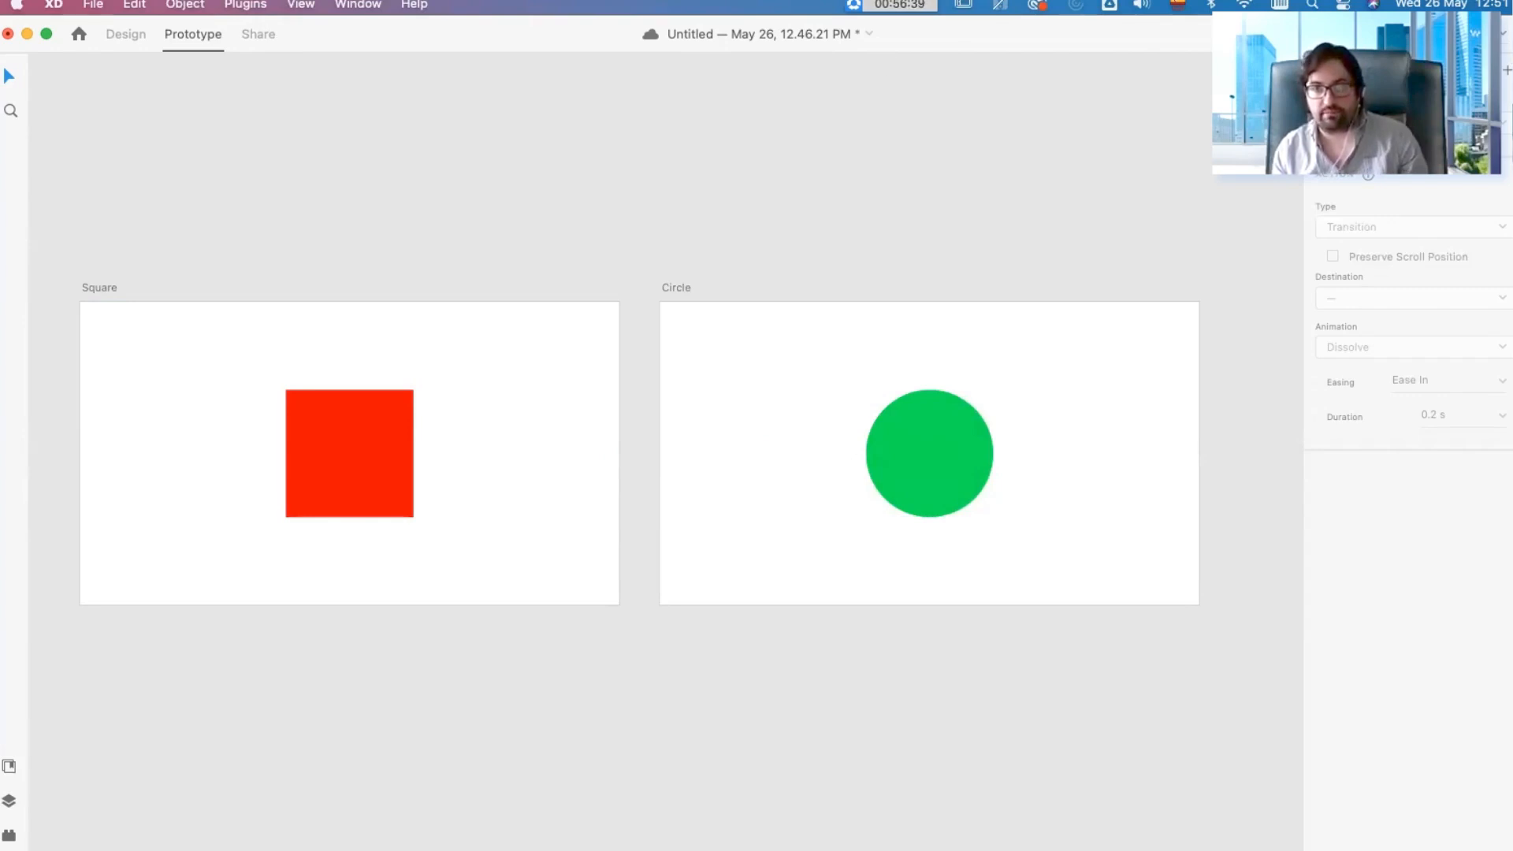
Step: Preview the prototype, switch back and forth between the red square and green circle, and close the preview
click(1485, 34)
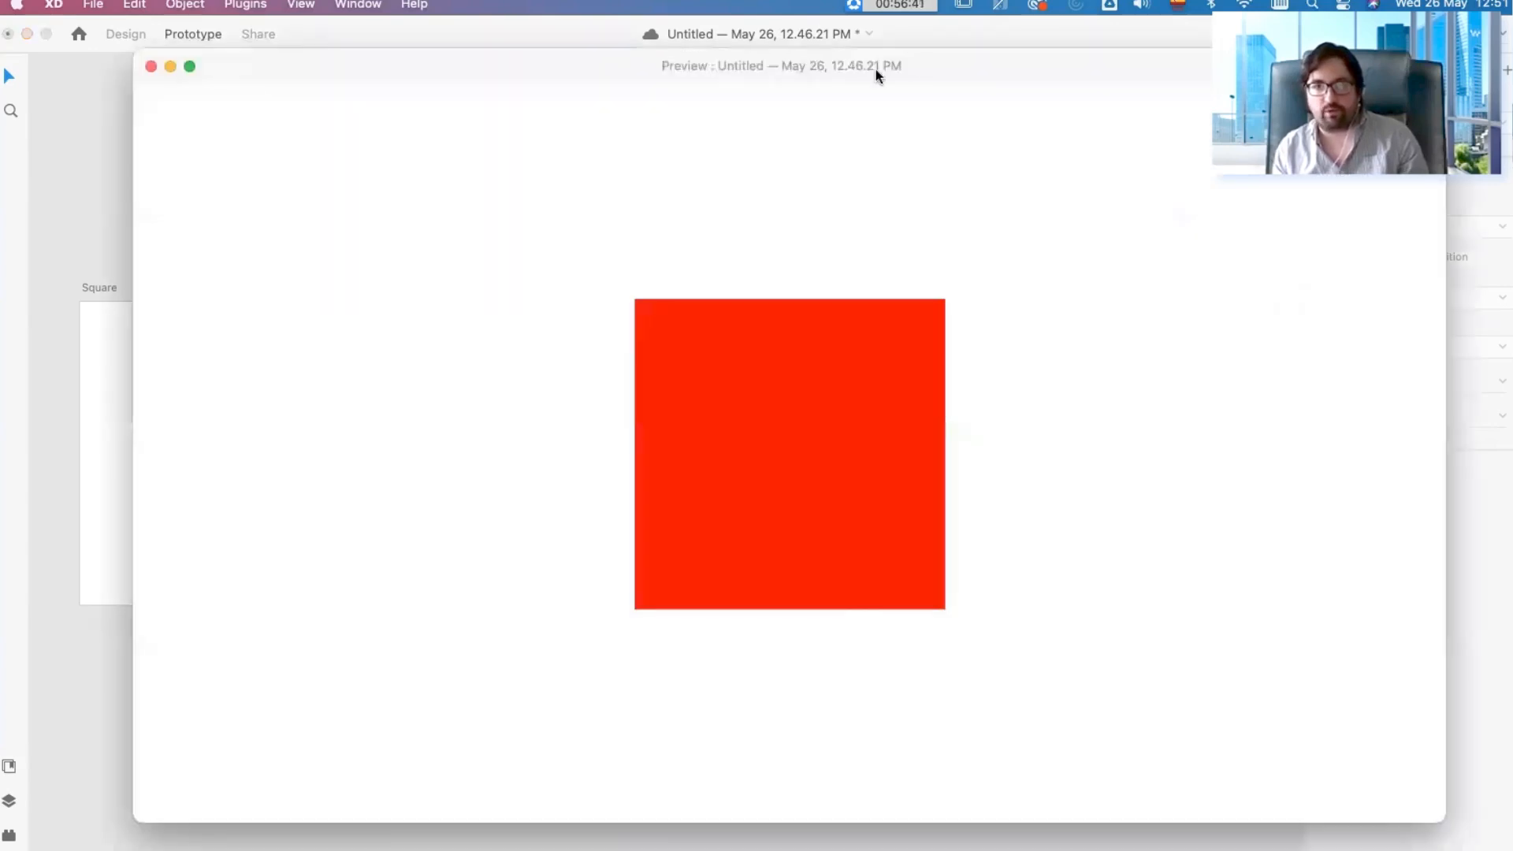
drag(834, 70, 831, 70)
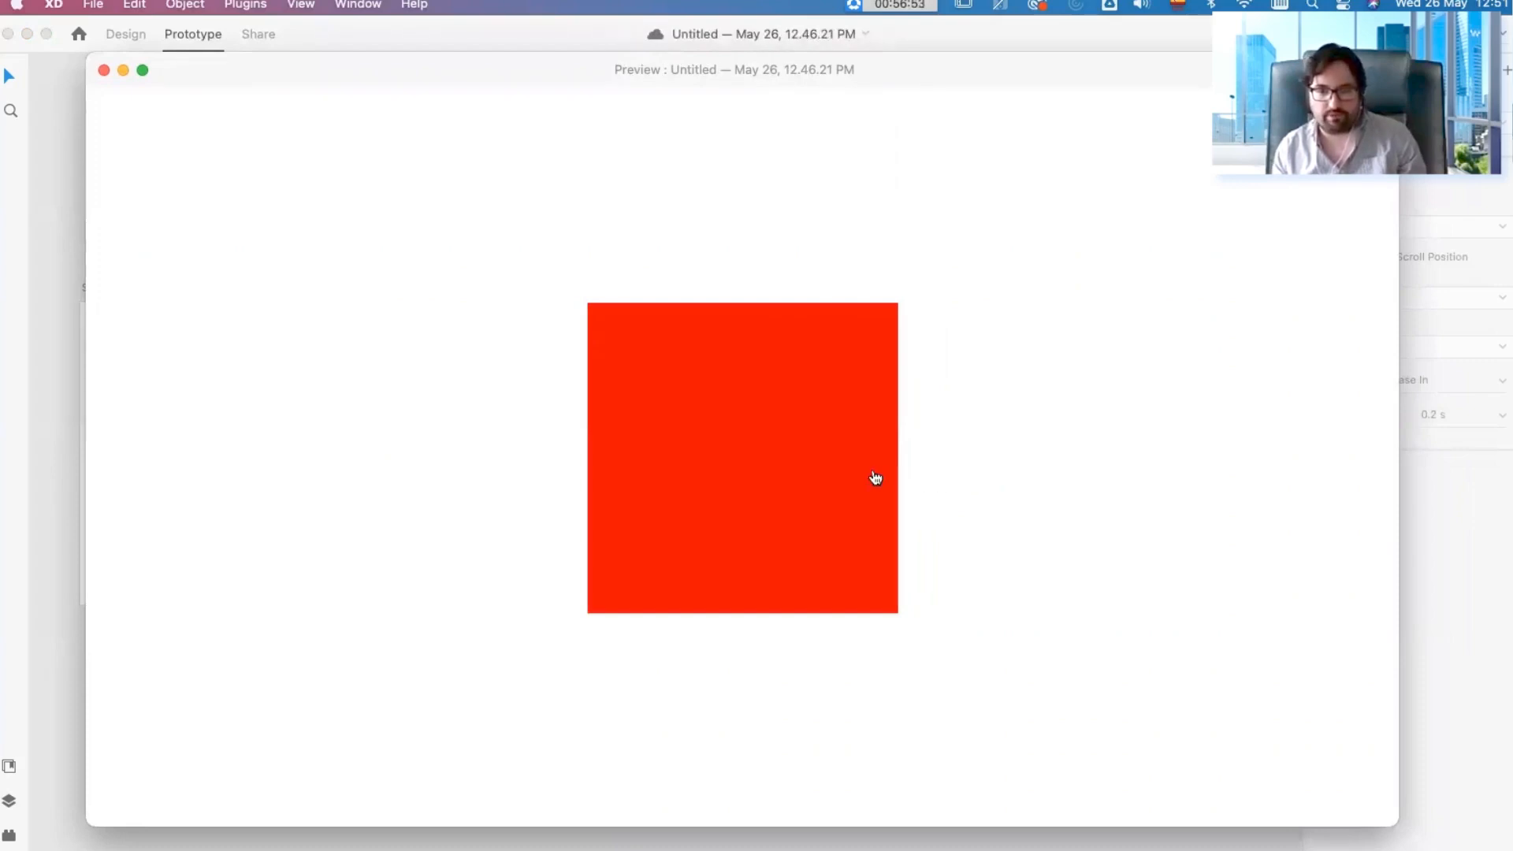
click(750, 470)
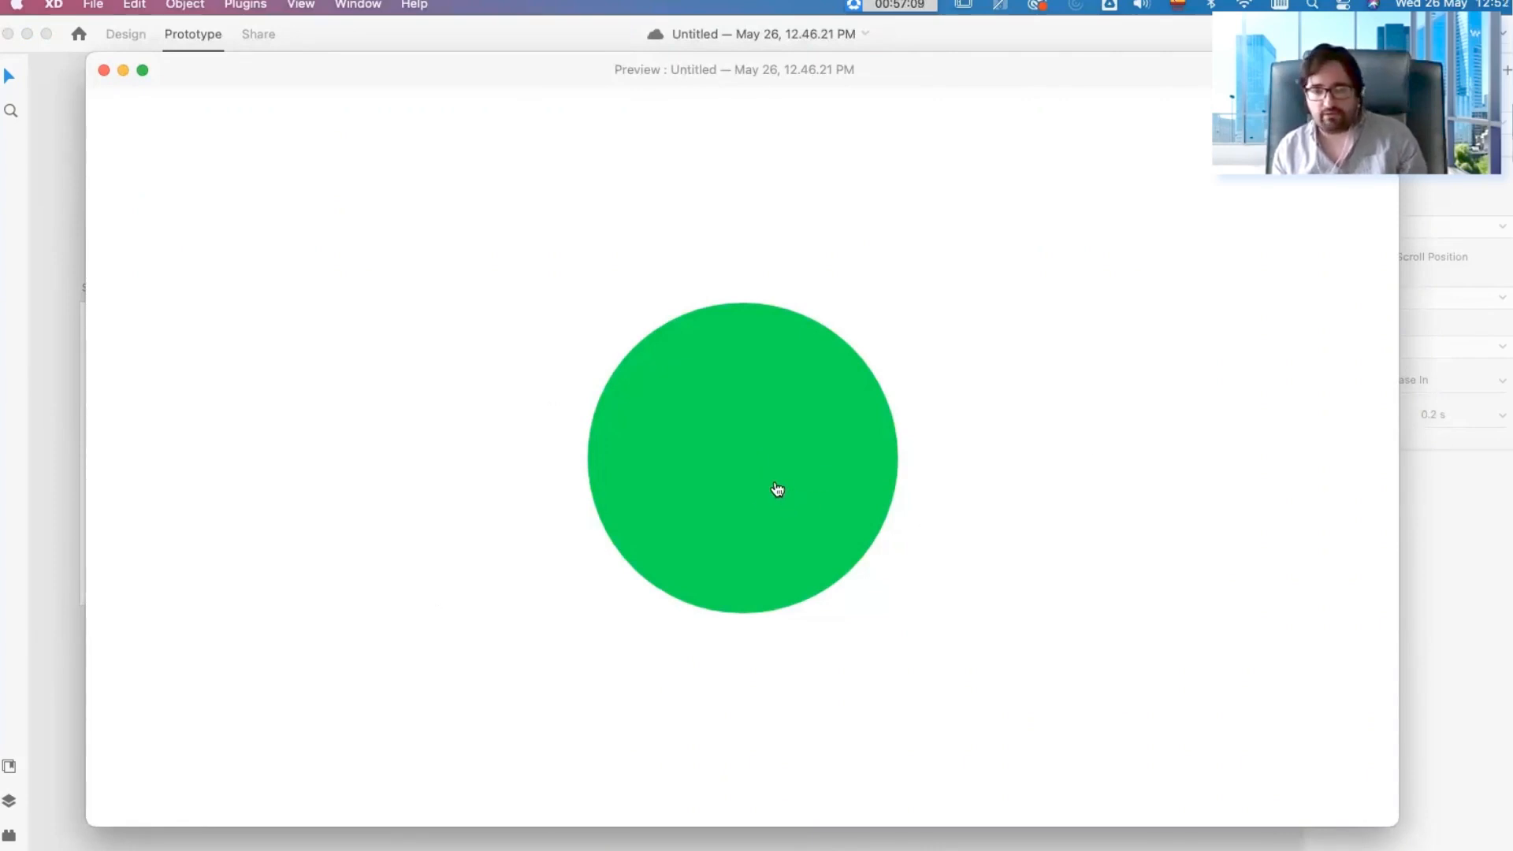
click(739, 465)
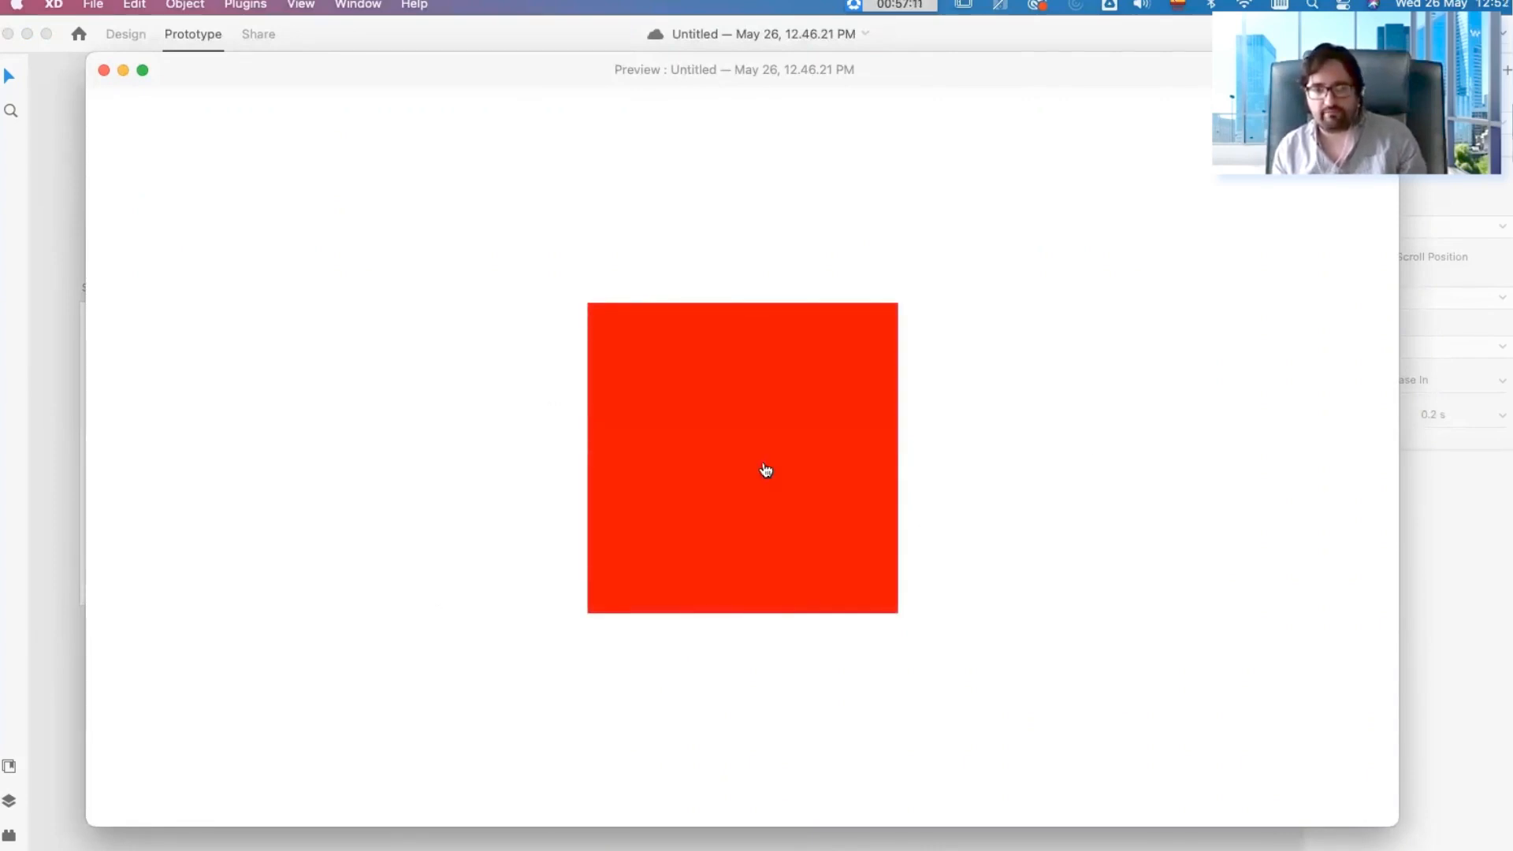
click(763, 469)
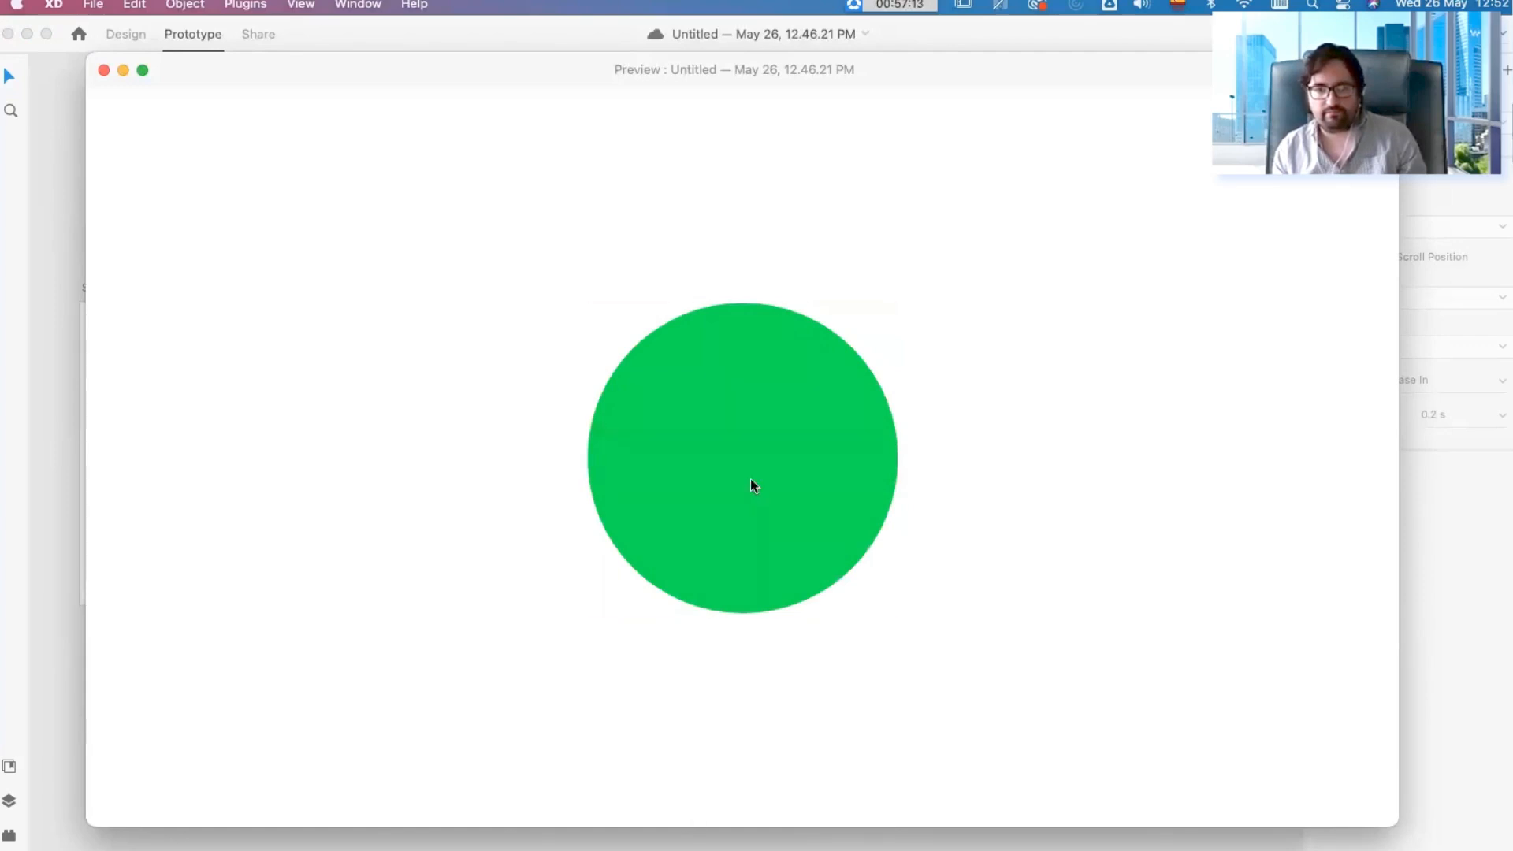
click(750, 484)
click(103, 70)
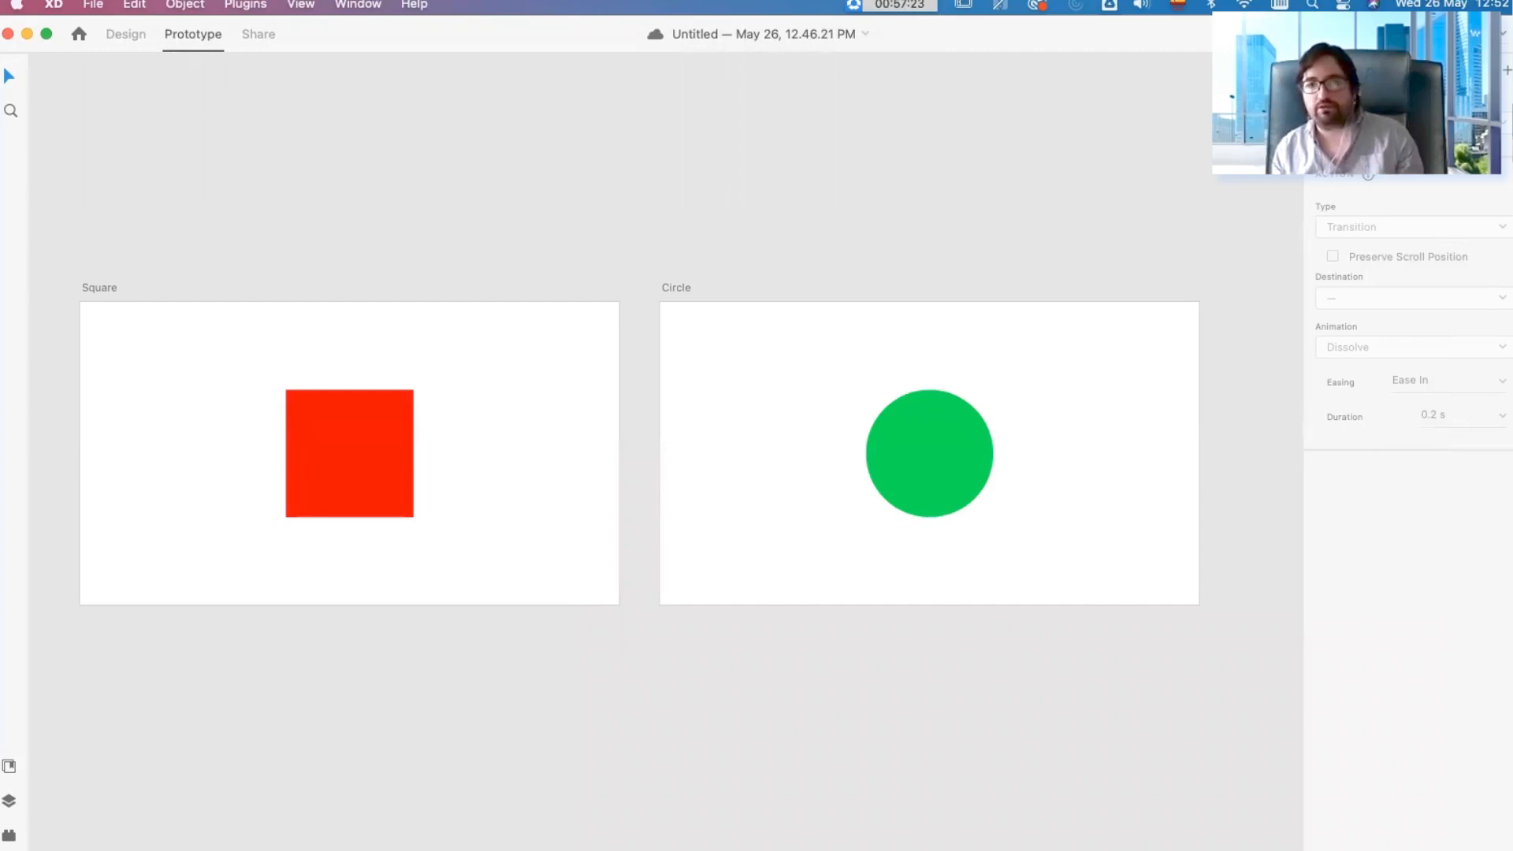
Step: Set the action type of the red square's link to the Circle artboard to Auto-Animate
click(97, 288)
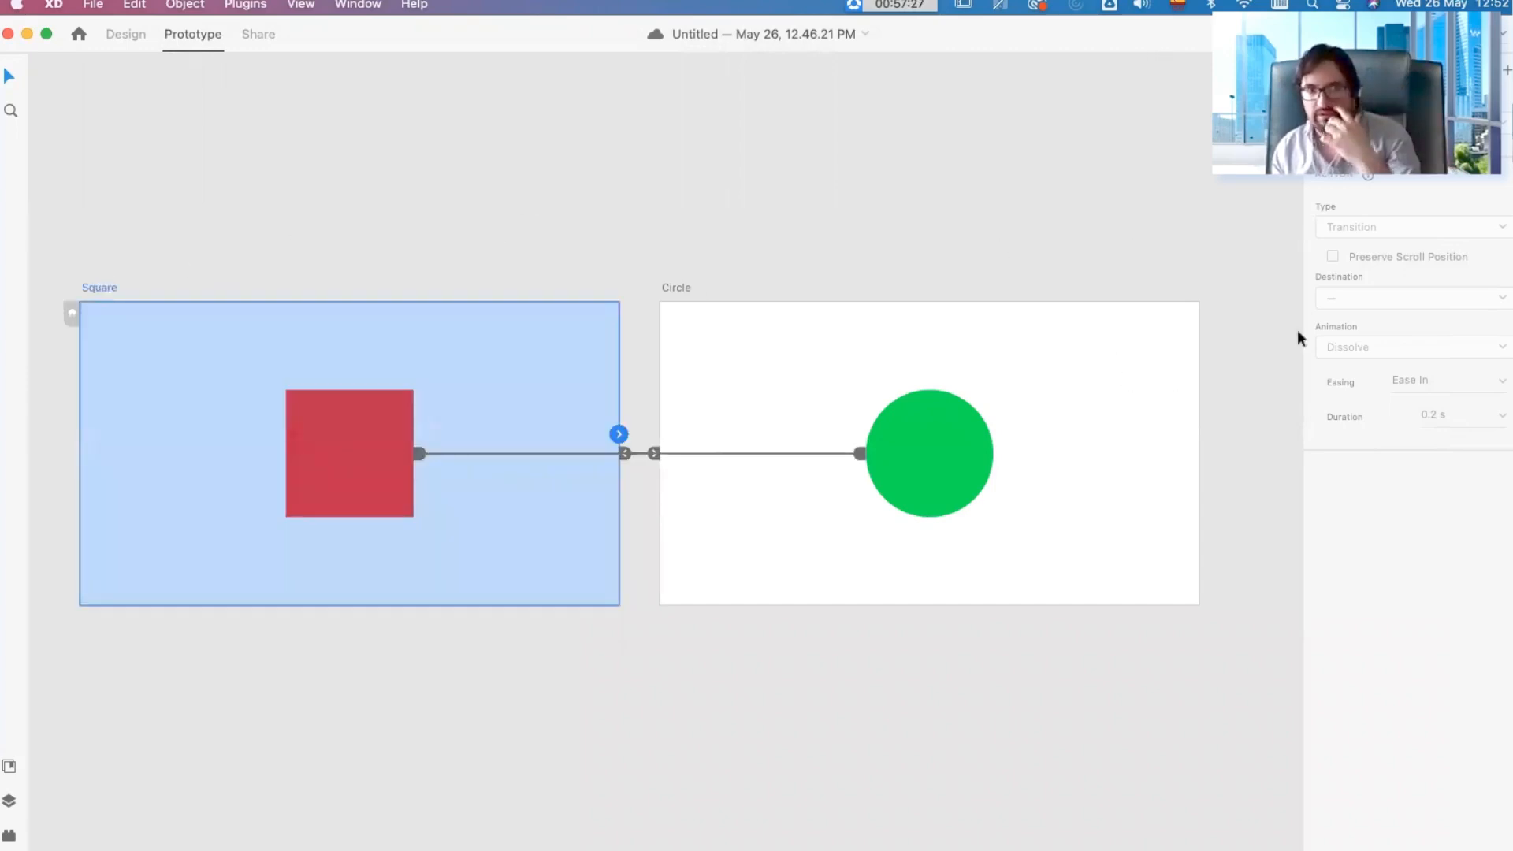
click(423, 379)
click(403, 445)
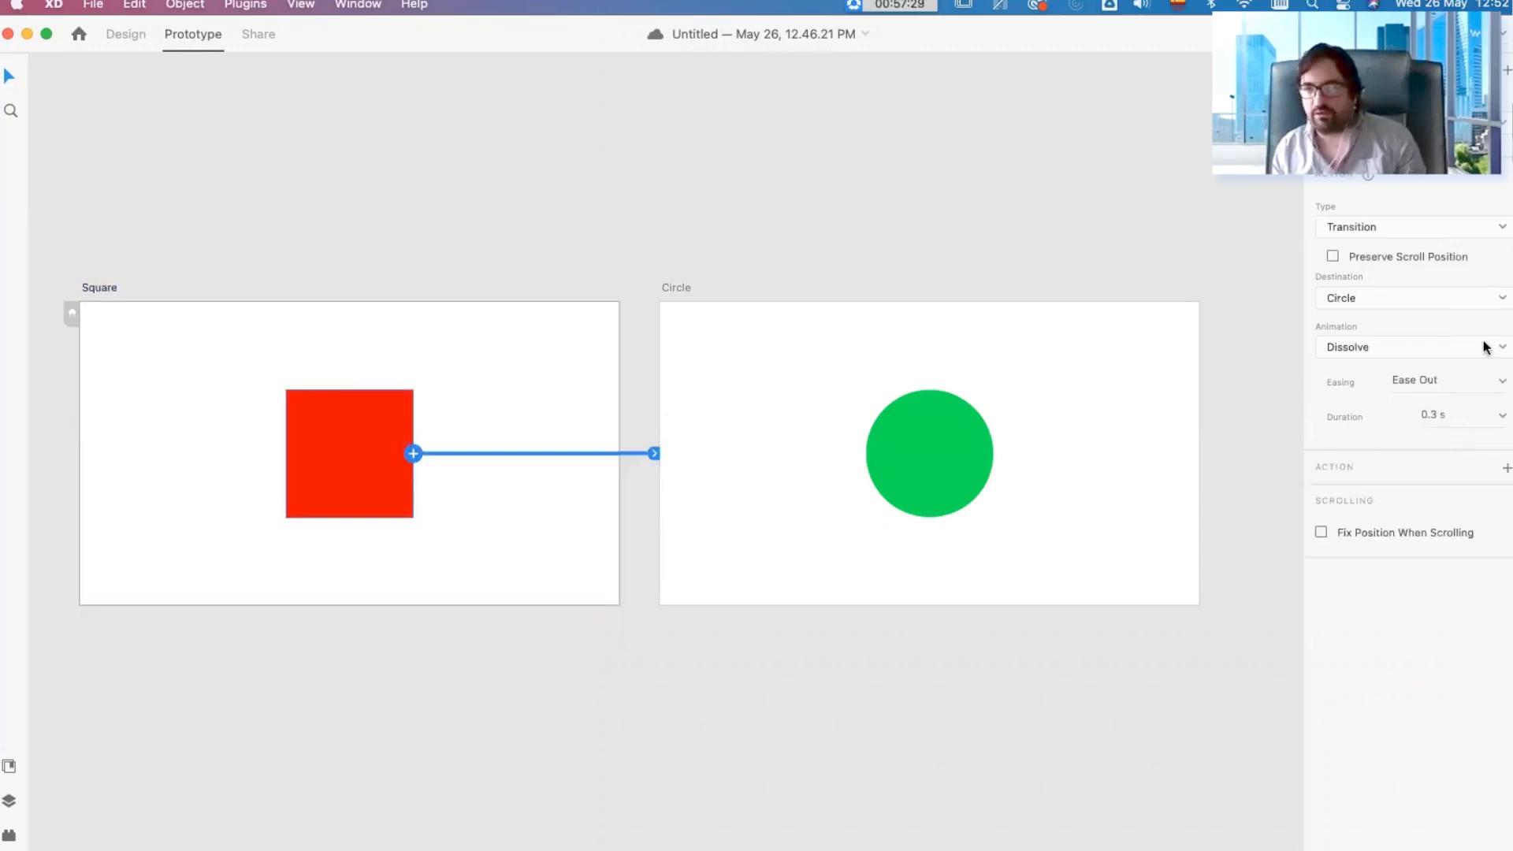
click(1384, 230)
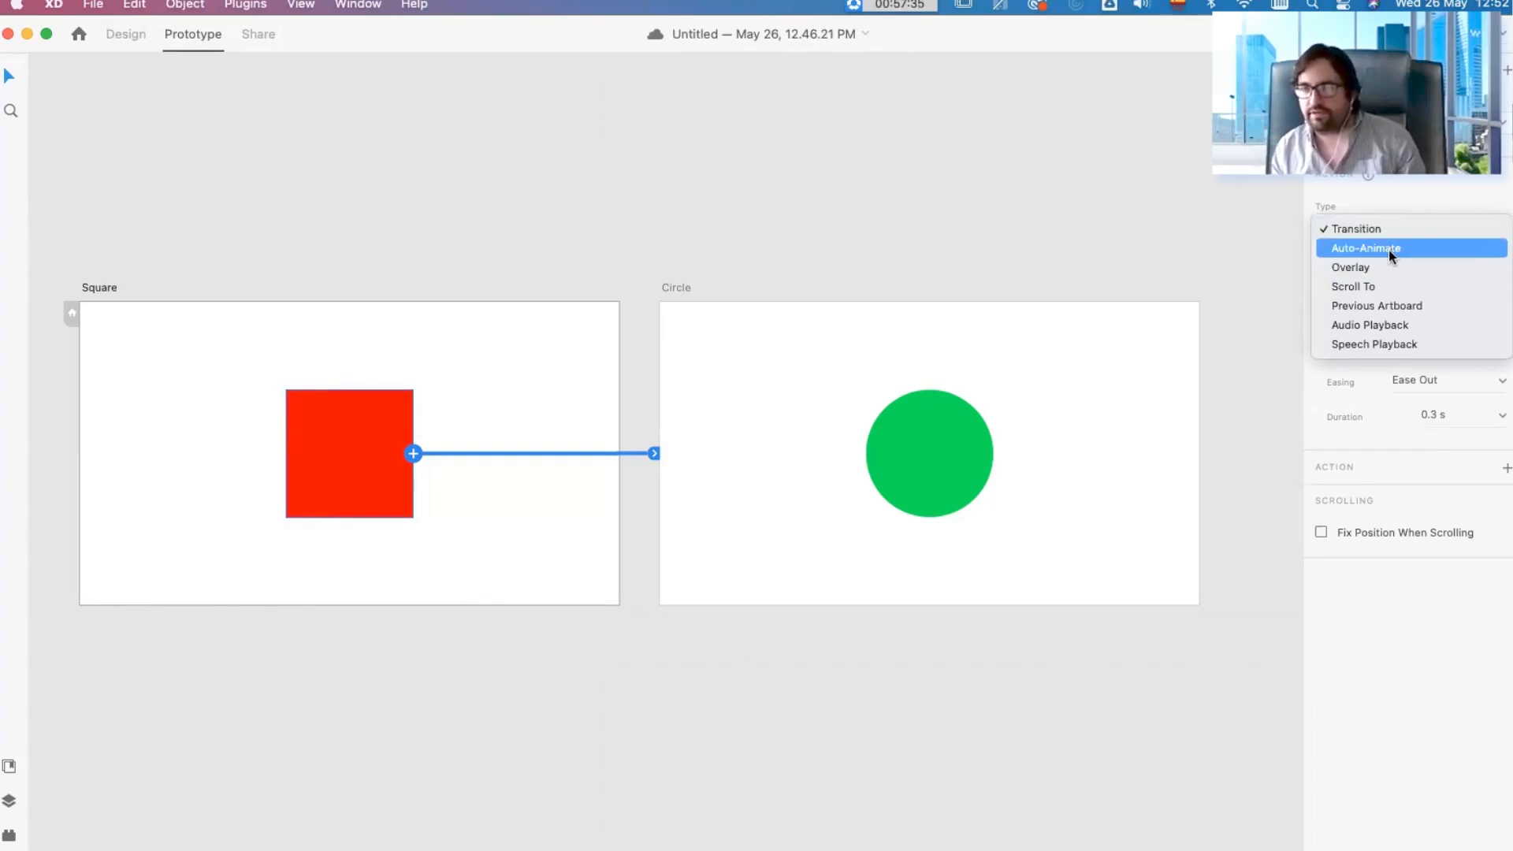
key(Escape)
click(139, 39)
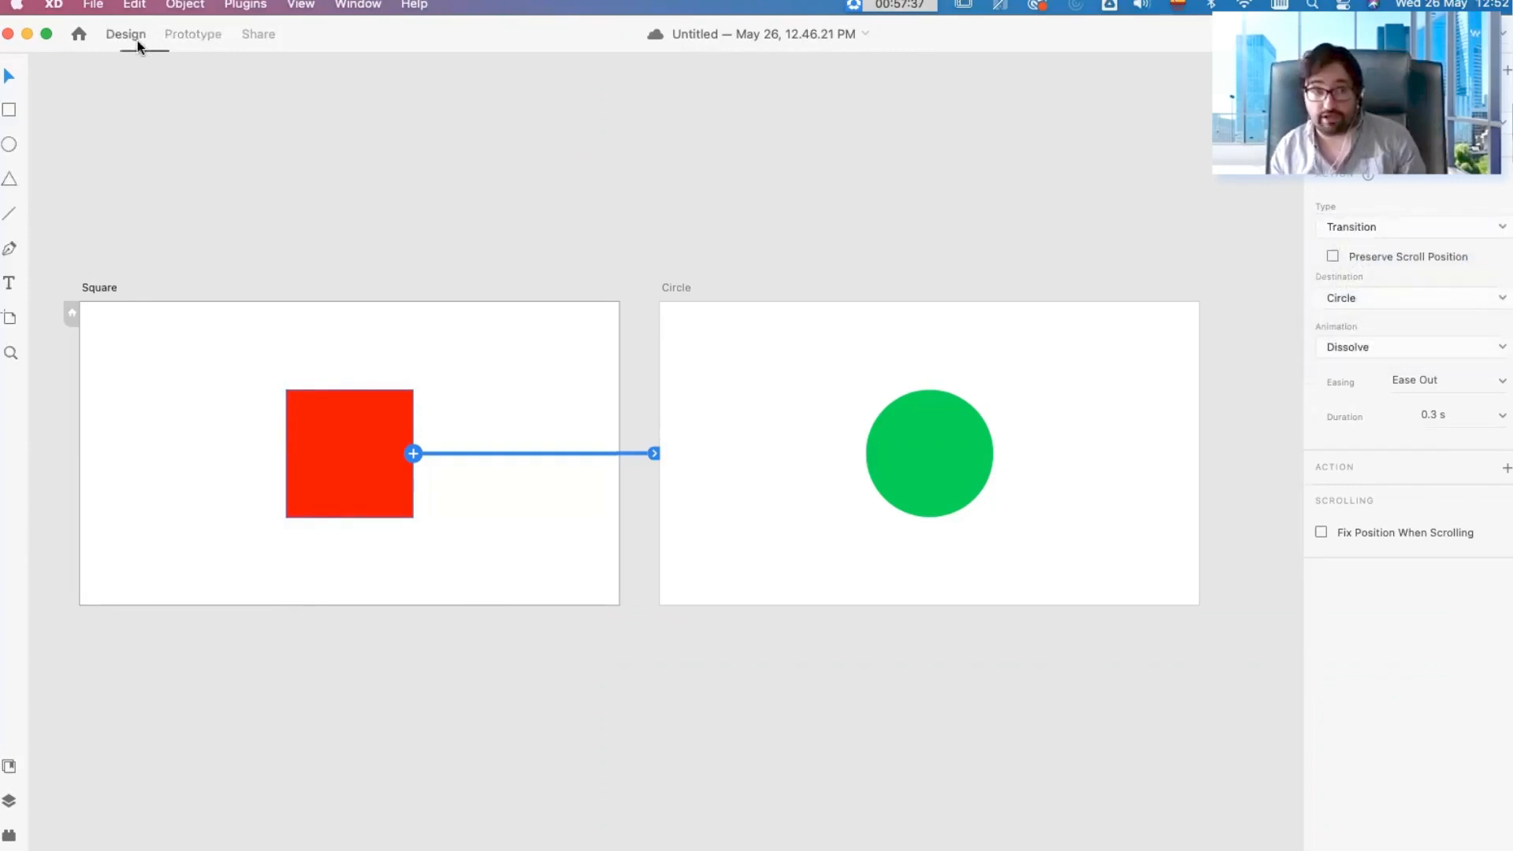
click(175, 39)
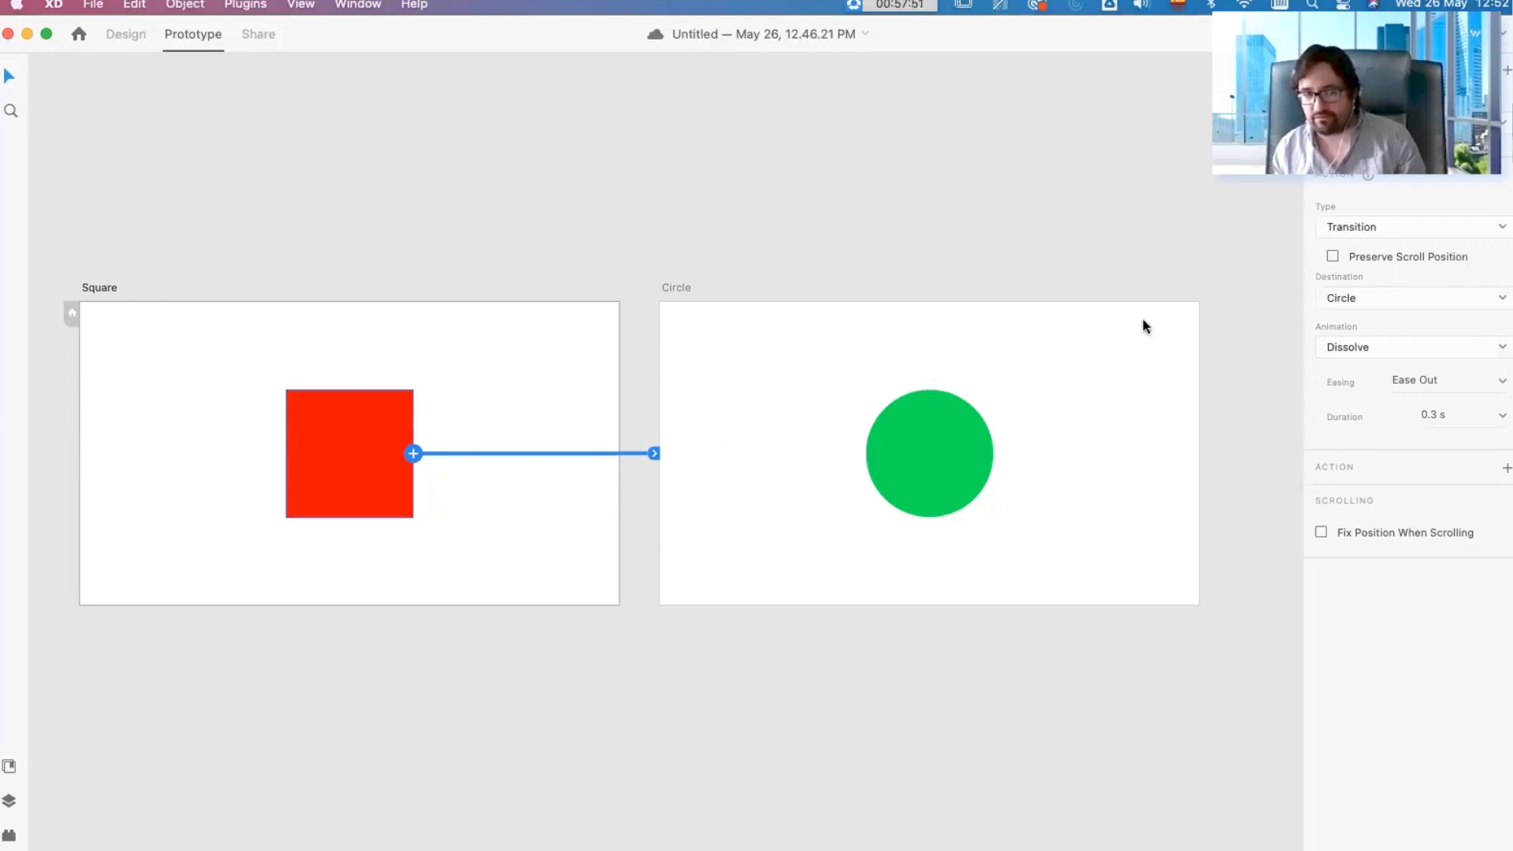
click(1375, 230)
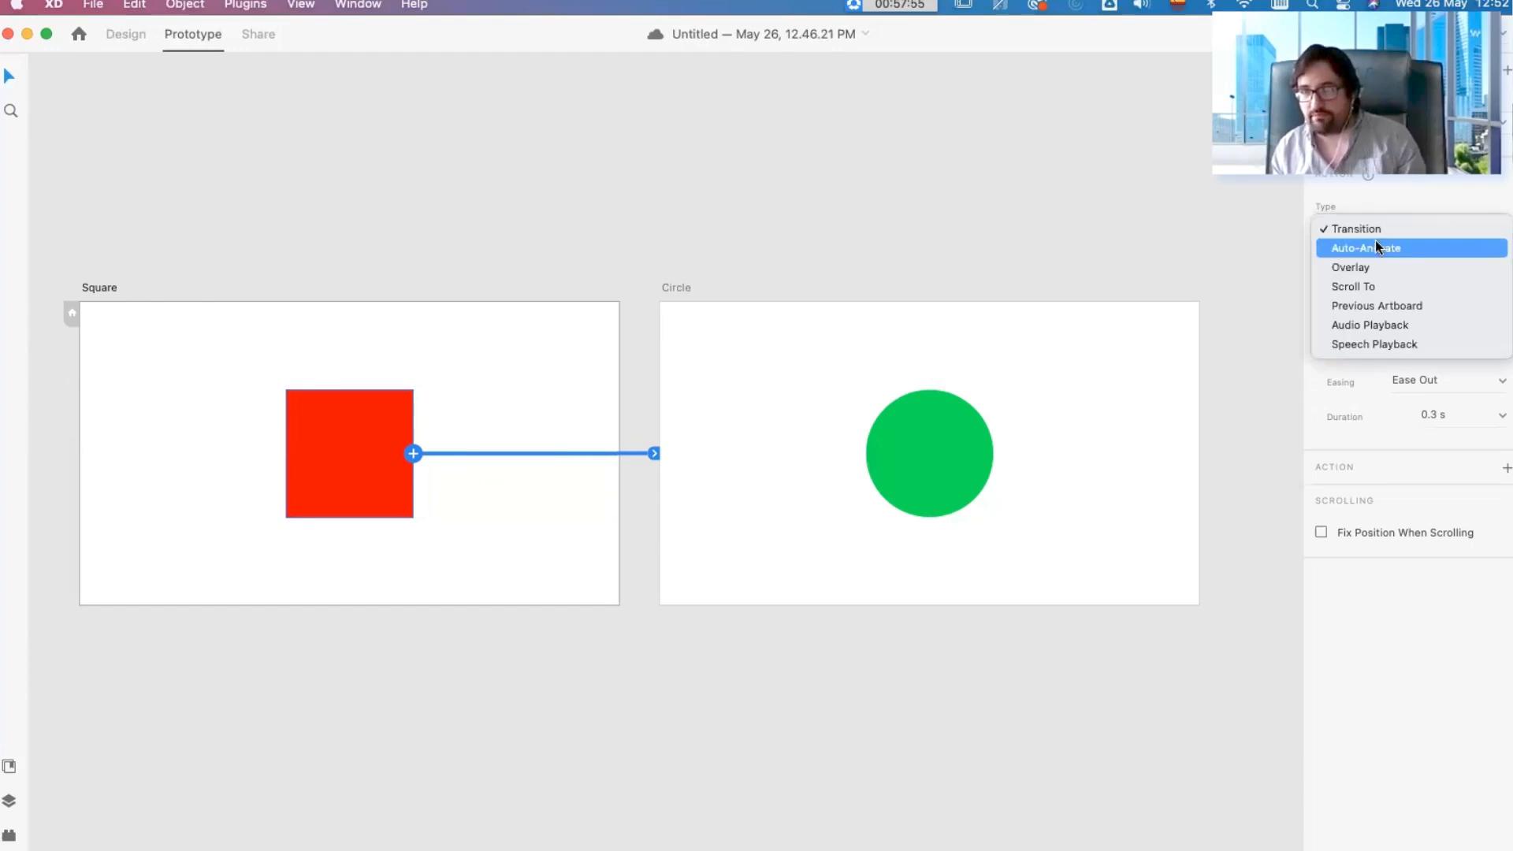
click(1374, 248)
Step: Open the action type options for the green circle's link to the Square artboard
click(921, 465)
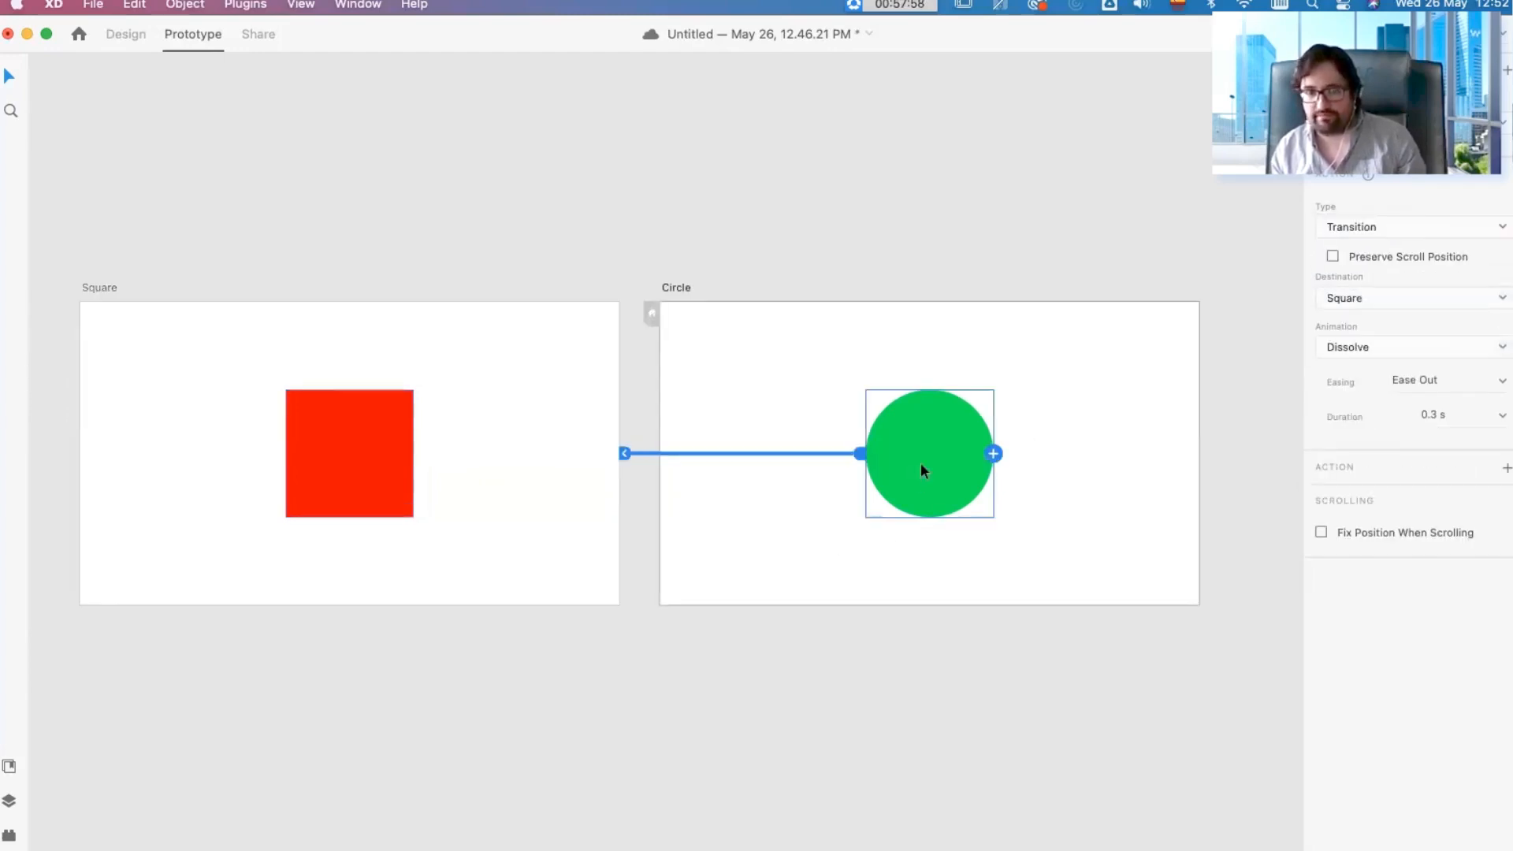
click(1378, 230)
click(717, 537)
Step: Preview the prototype from the Square artboard, test the changed square-to-circle transition, and close the preview
click(560, 252)
click(584, 333)
key(super+Return)
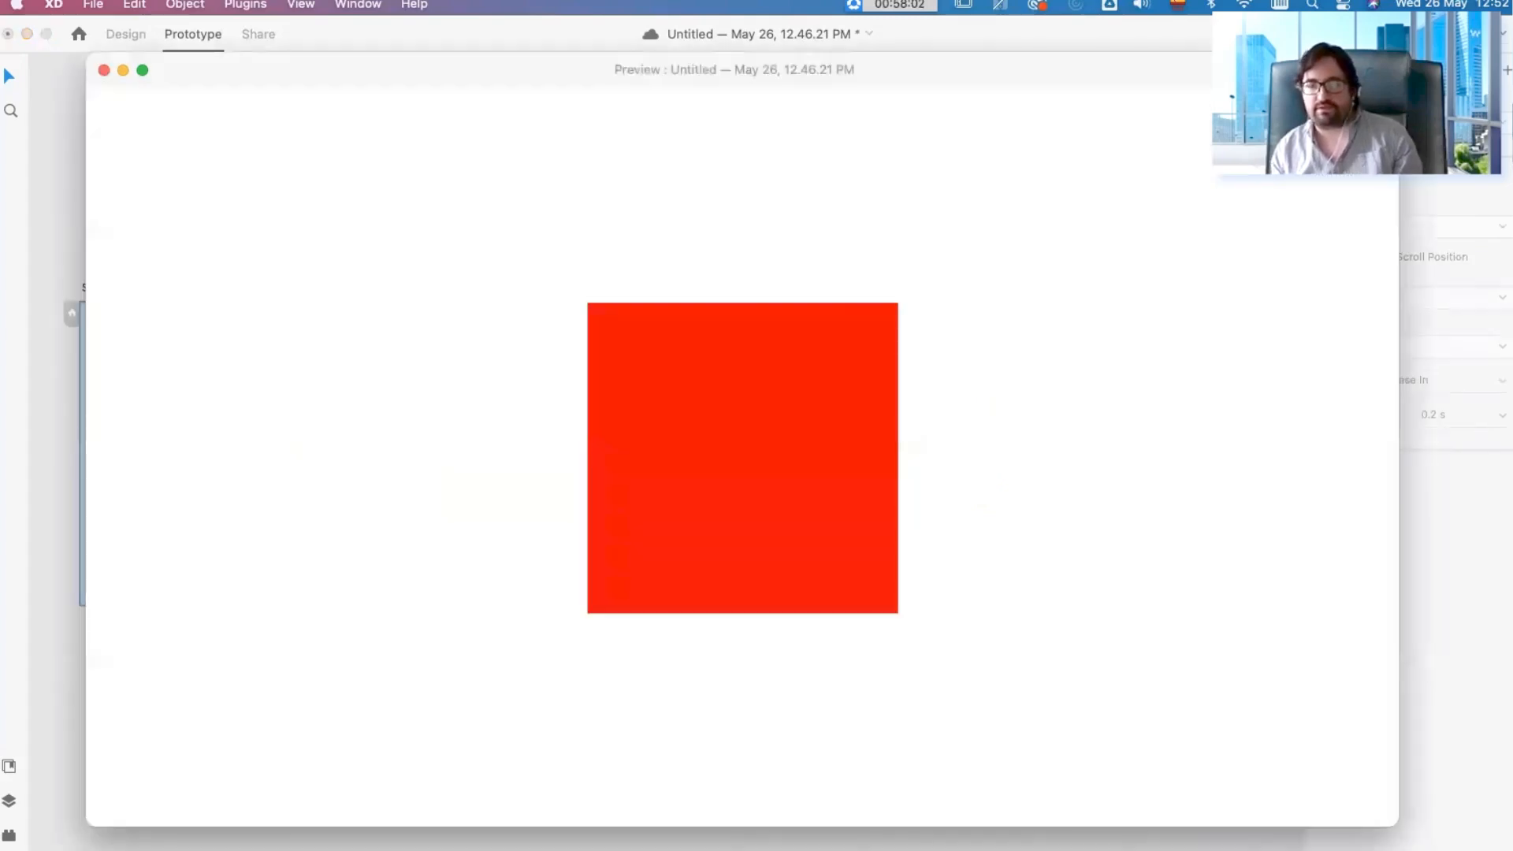
click(808, 416)
click(807, 420)
click(807, 421)
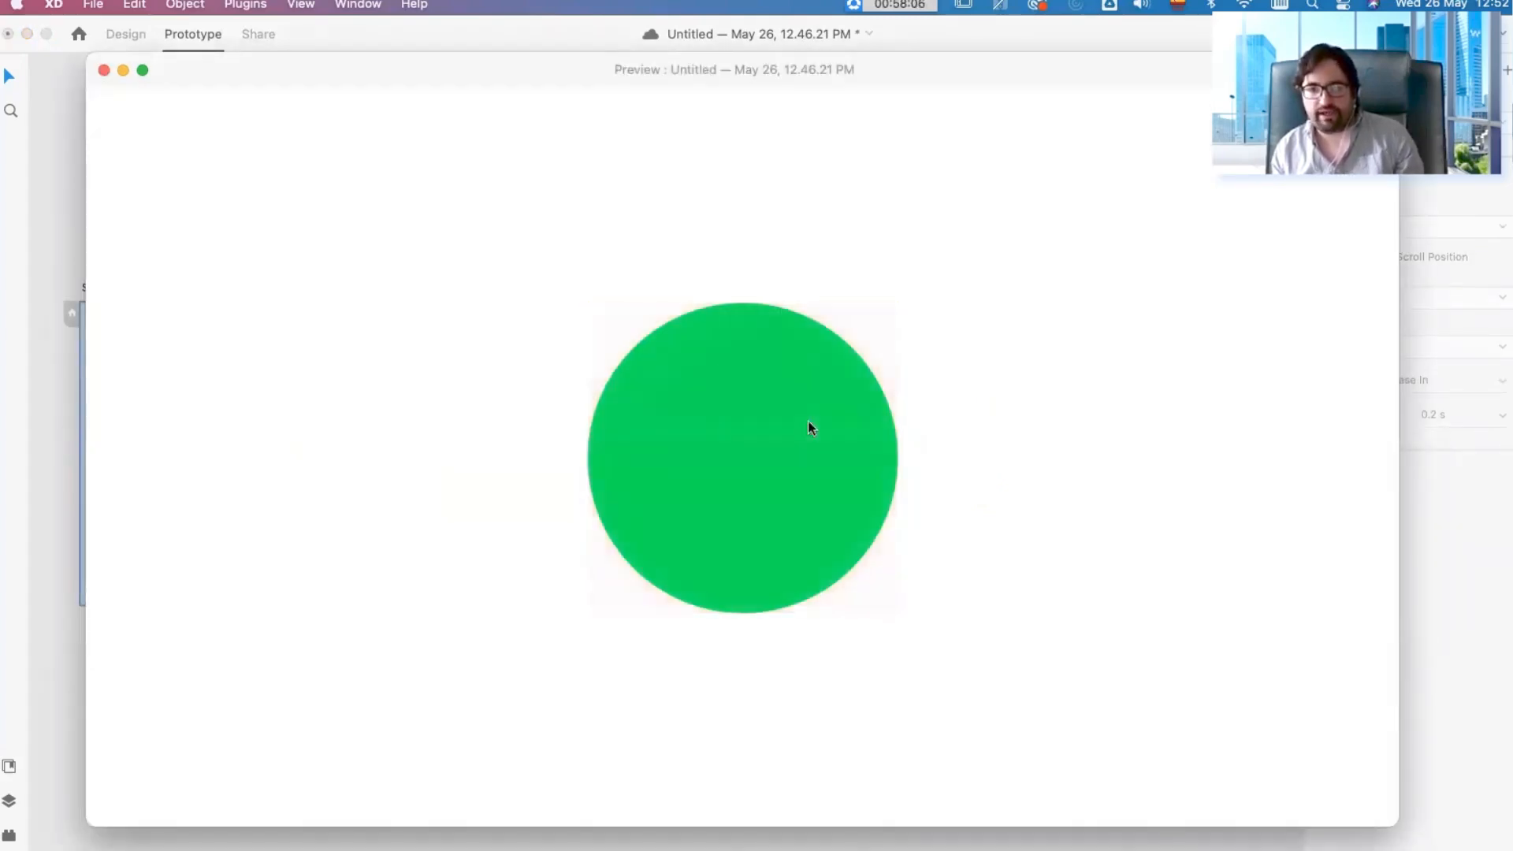
click(104, 70)
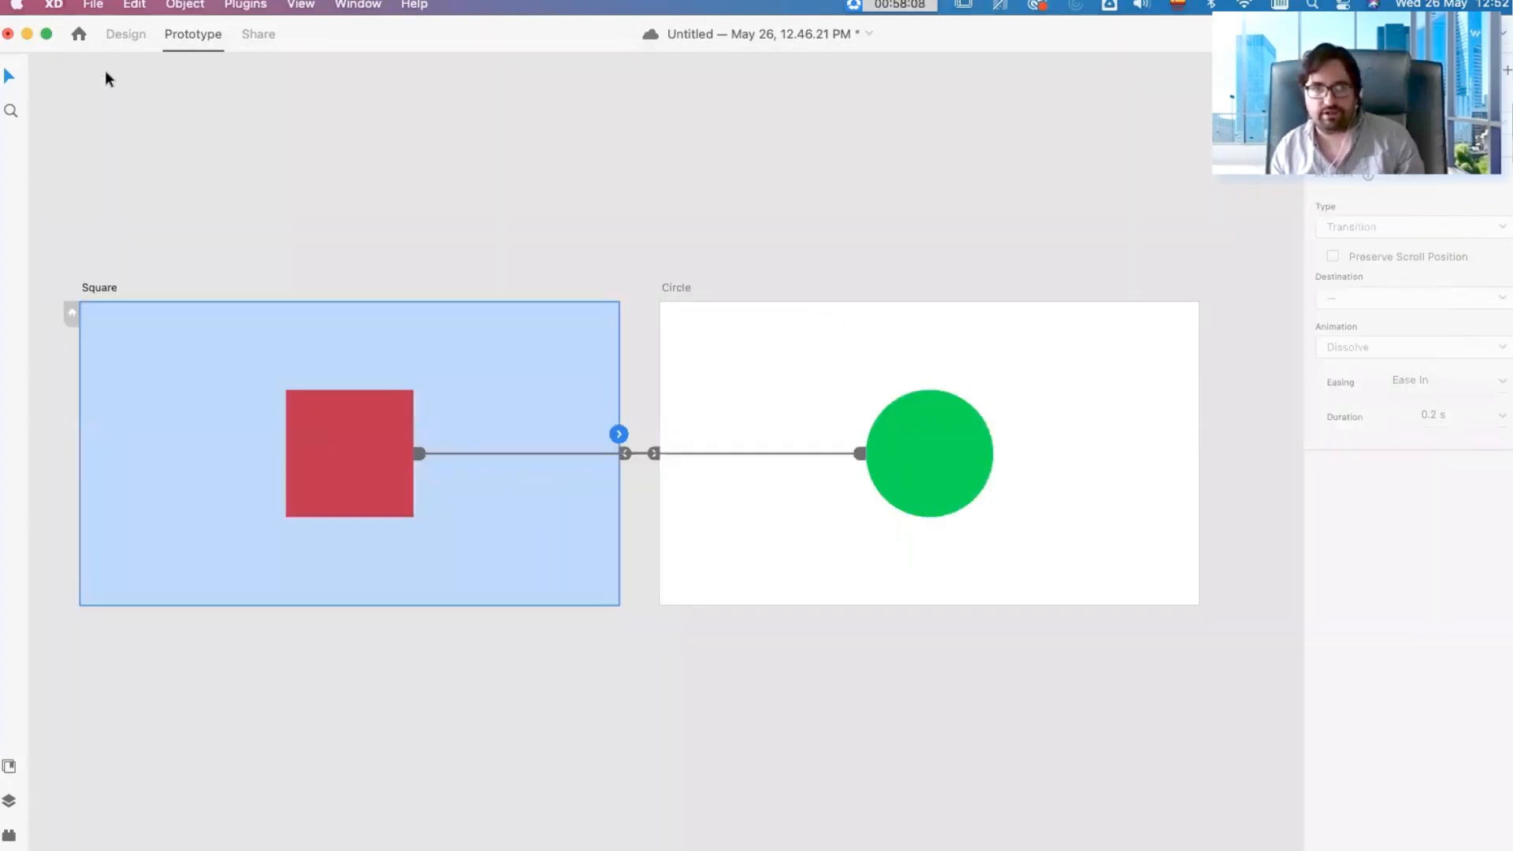
Step: In Design mode, replace the green circle on the Circle artboard with a copy of the red square
click(126, 34)
click(935, 496)
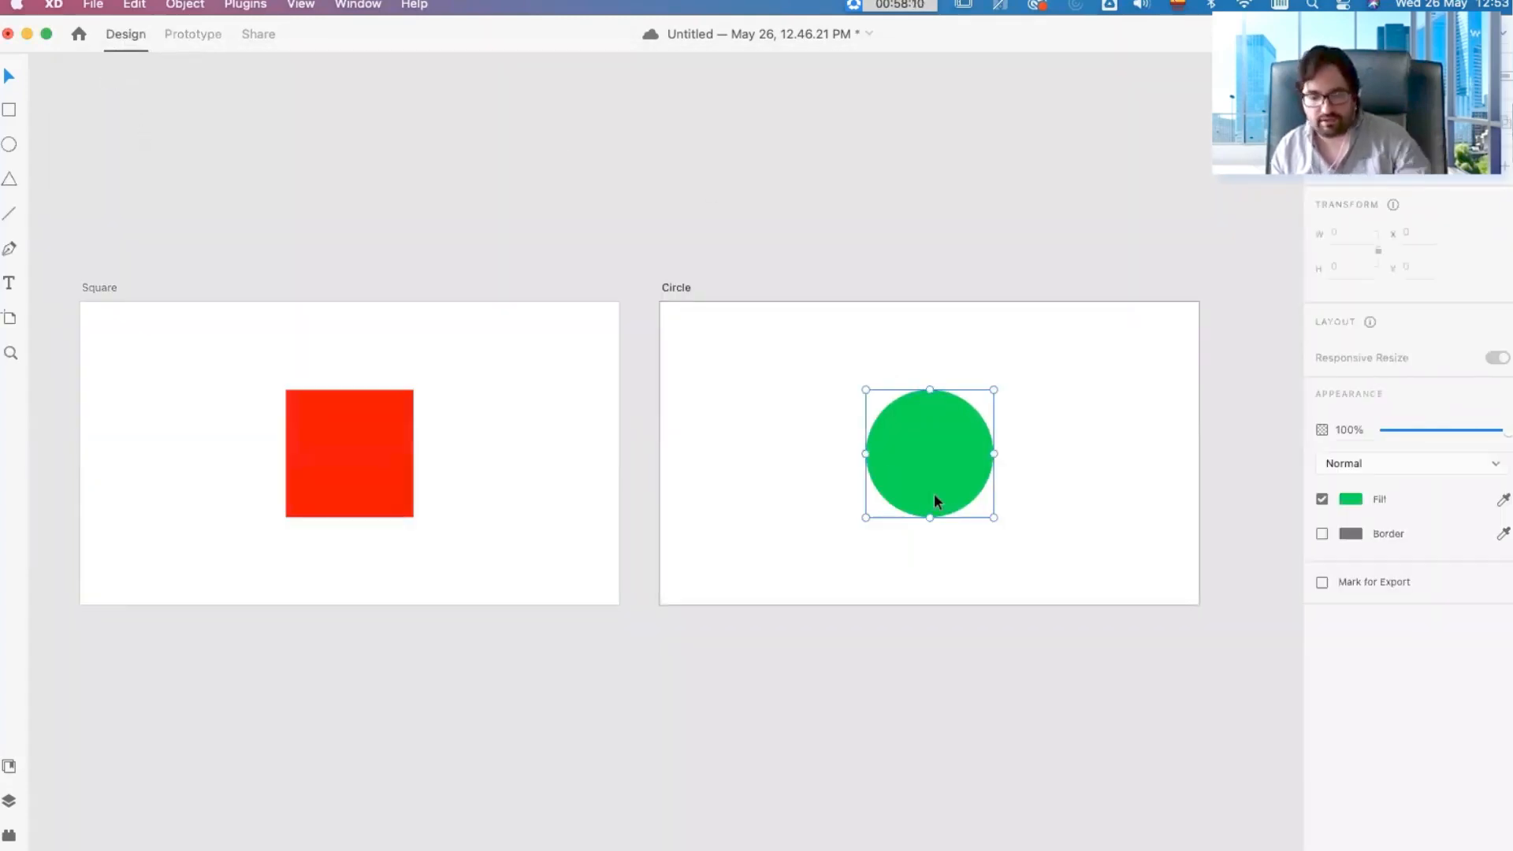
key(Delete)
click(348, 443)
key(super+c)
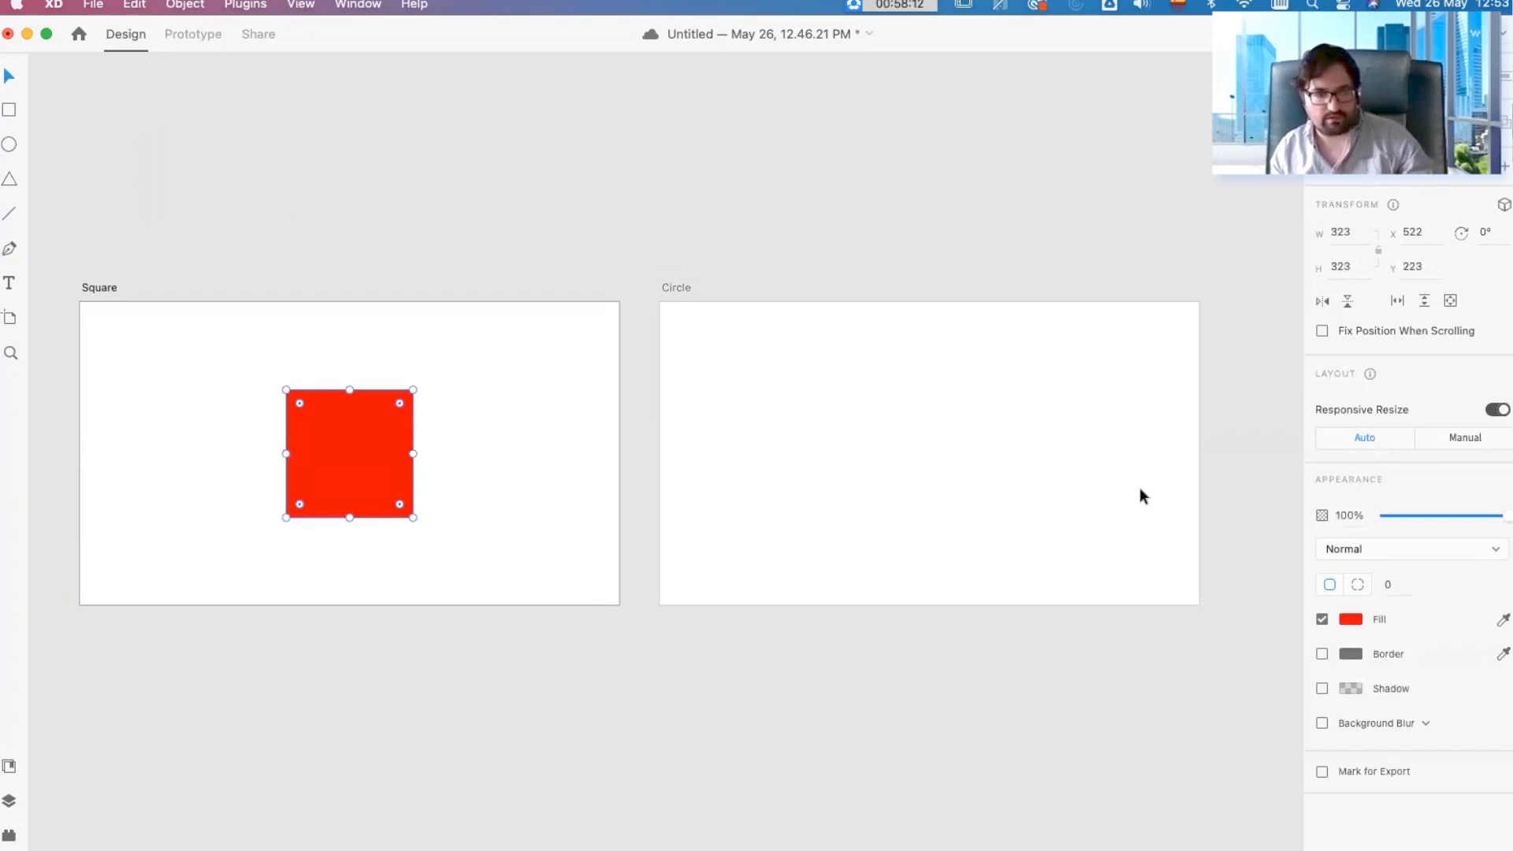
click(1141, 512)
key(super+v)
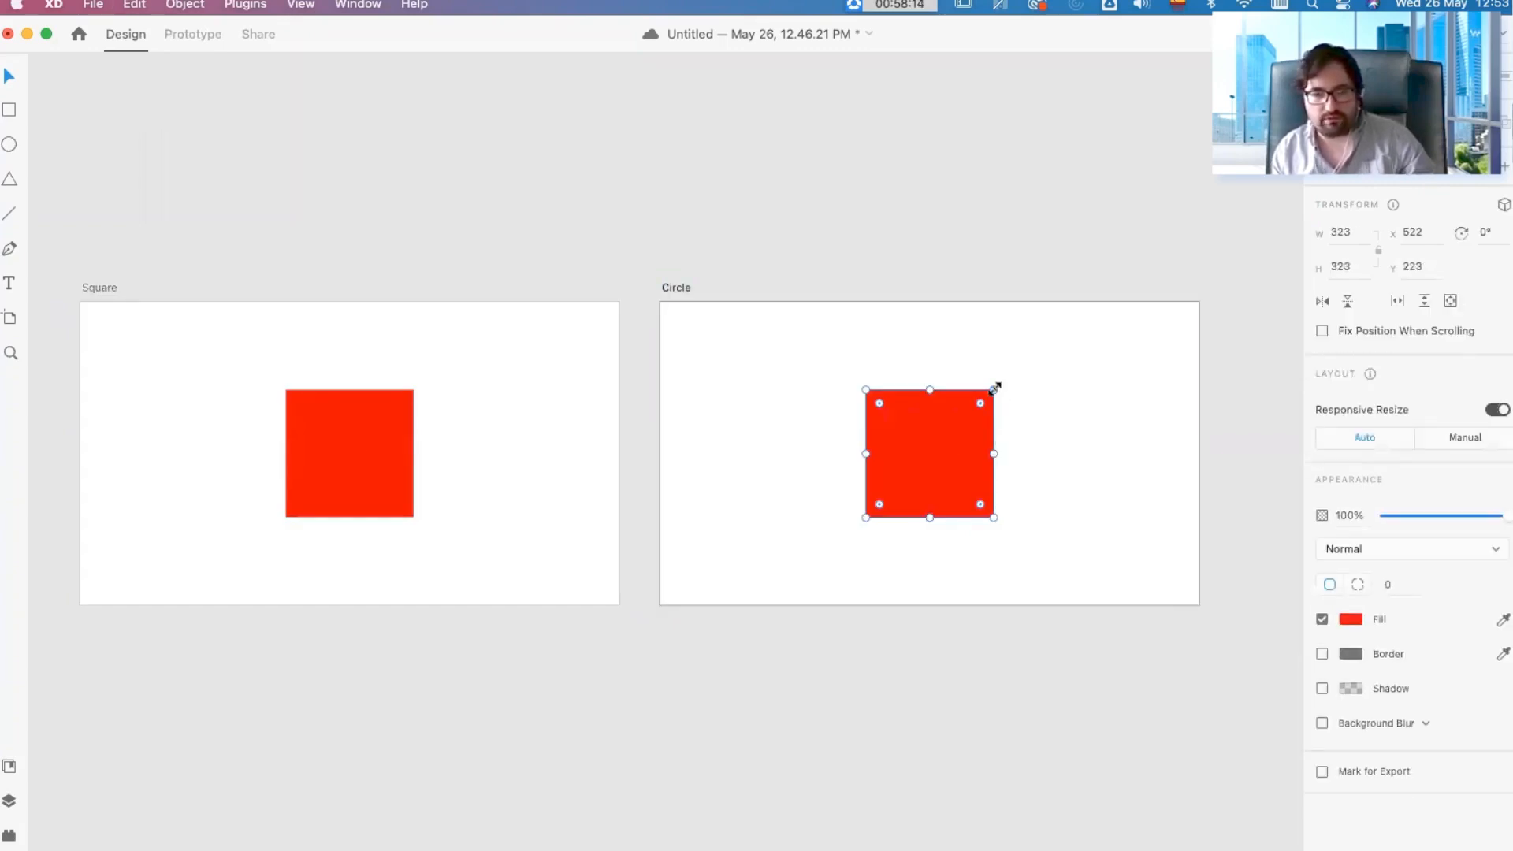
Step: Shrink the copied square around its centre to about 139 × 139, fill it with a medium green and deselect it
drag(994, 389, 955, 407)
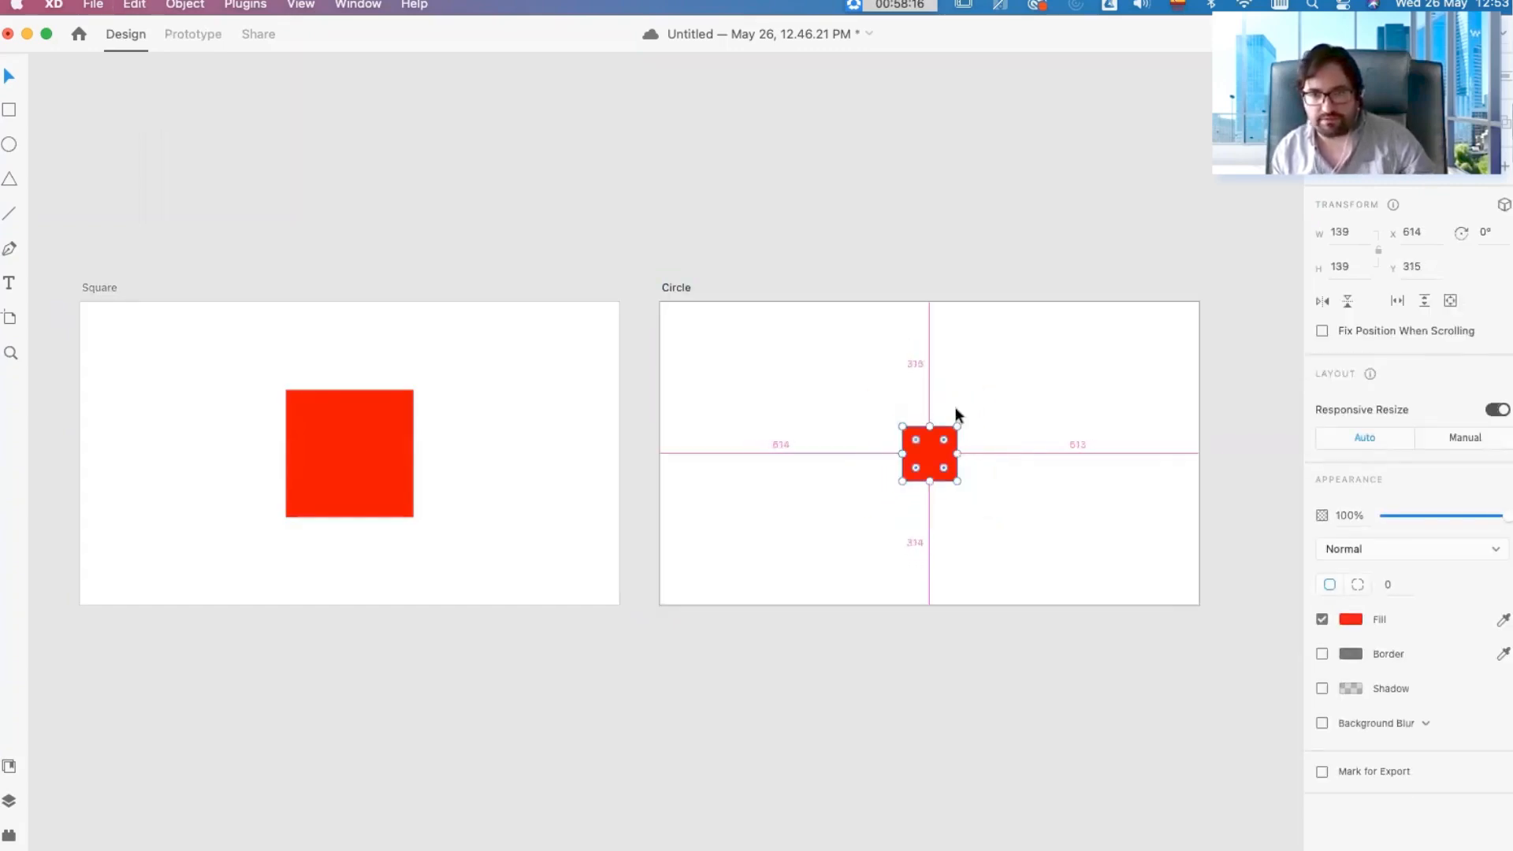
click(1360, 620)
click(1287, 619)
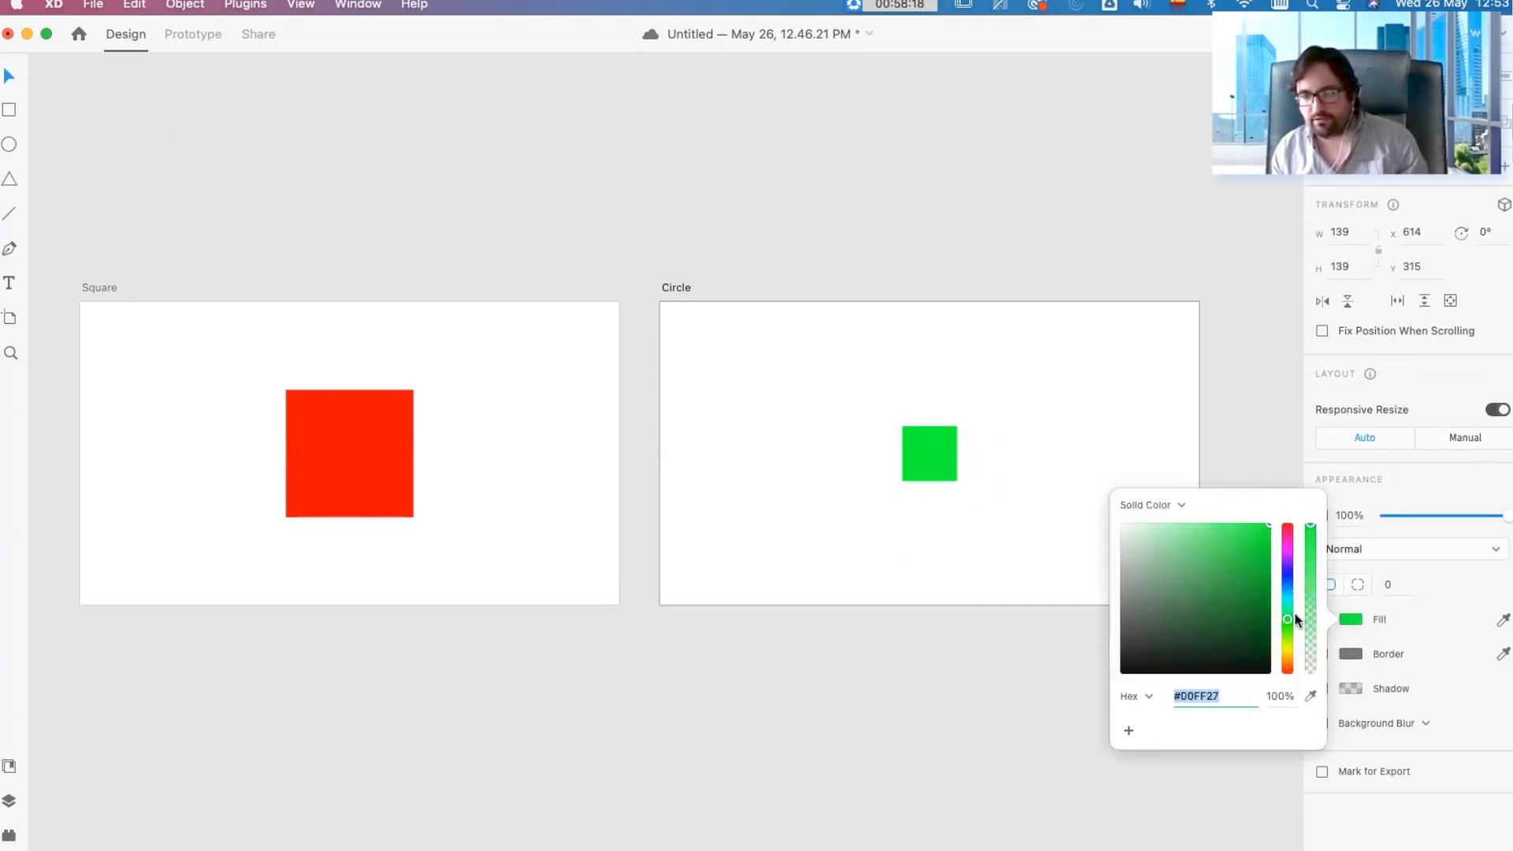
click(1260, 546)
click(1054, 244)
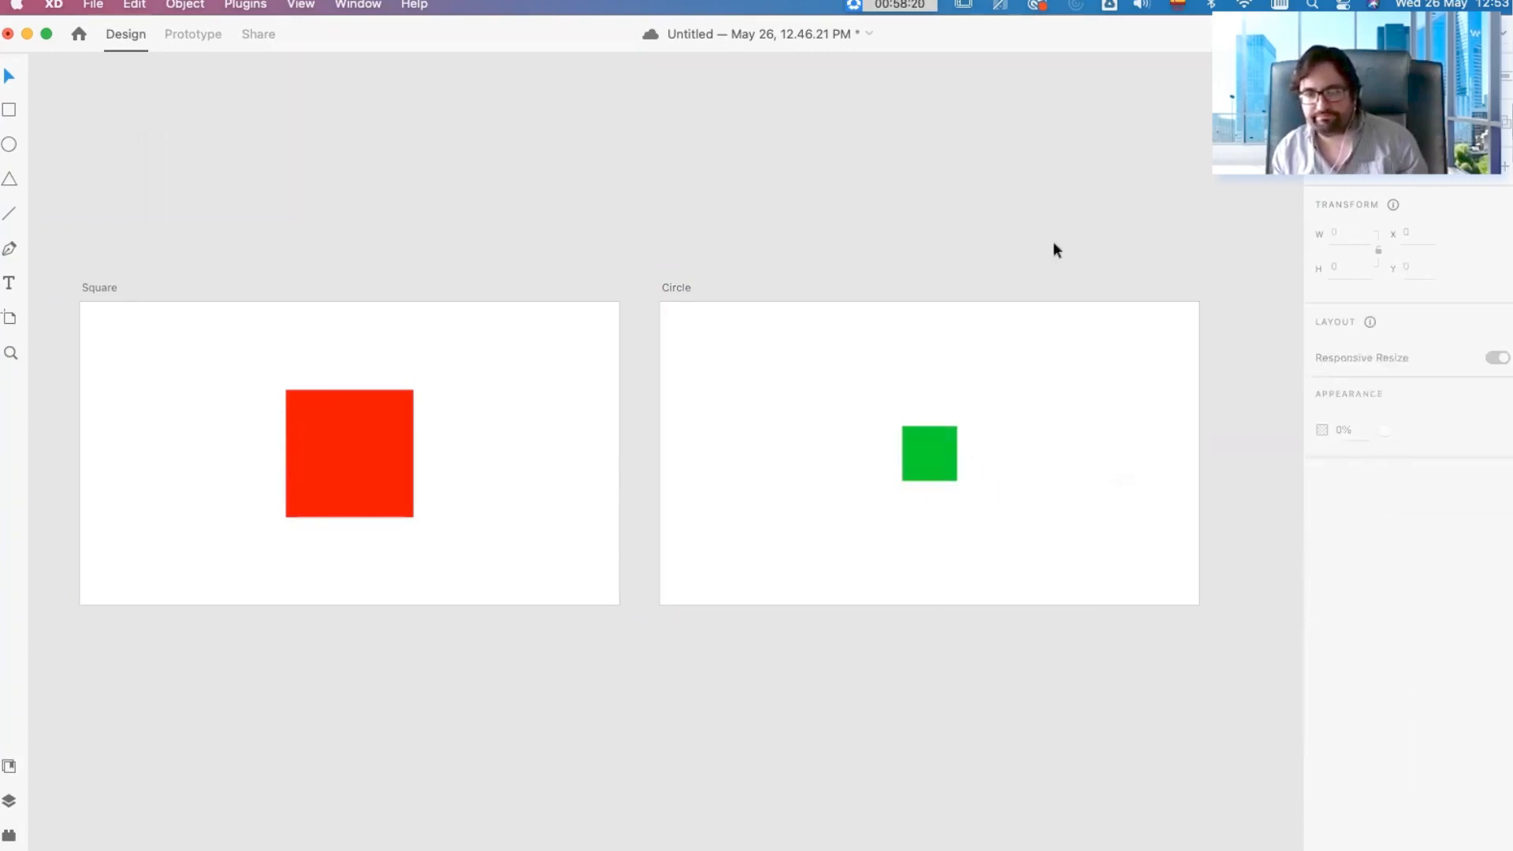
Step: In Prototype mode, connect the small green square to the Square artboard with a wire and clear the selection
click(205, 31)
click(953, 455)
click(304, 442)
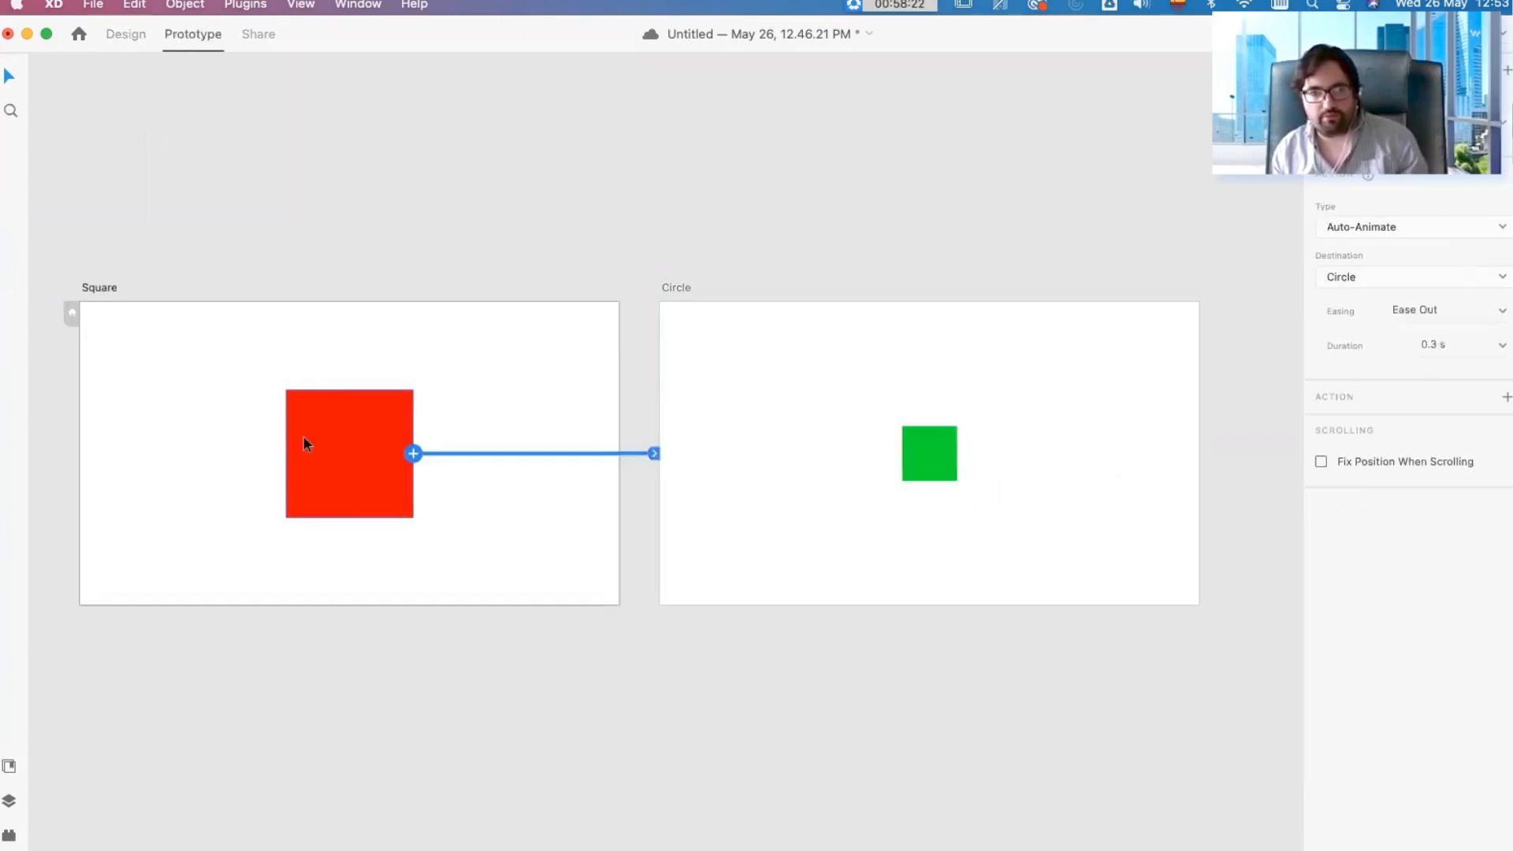
click(938, 455)
drag(962, 456, 502, 415)
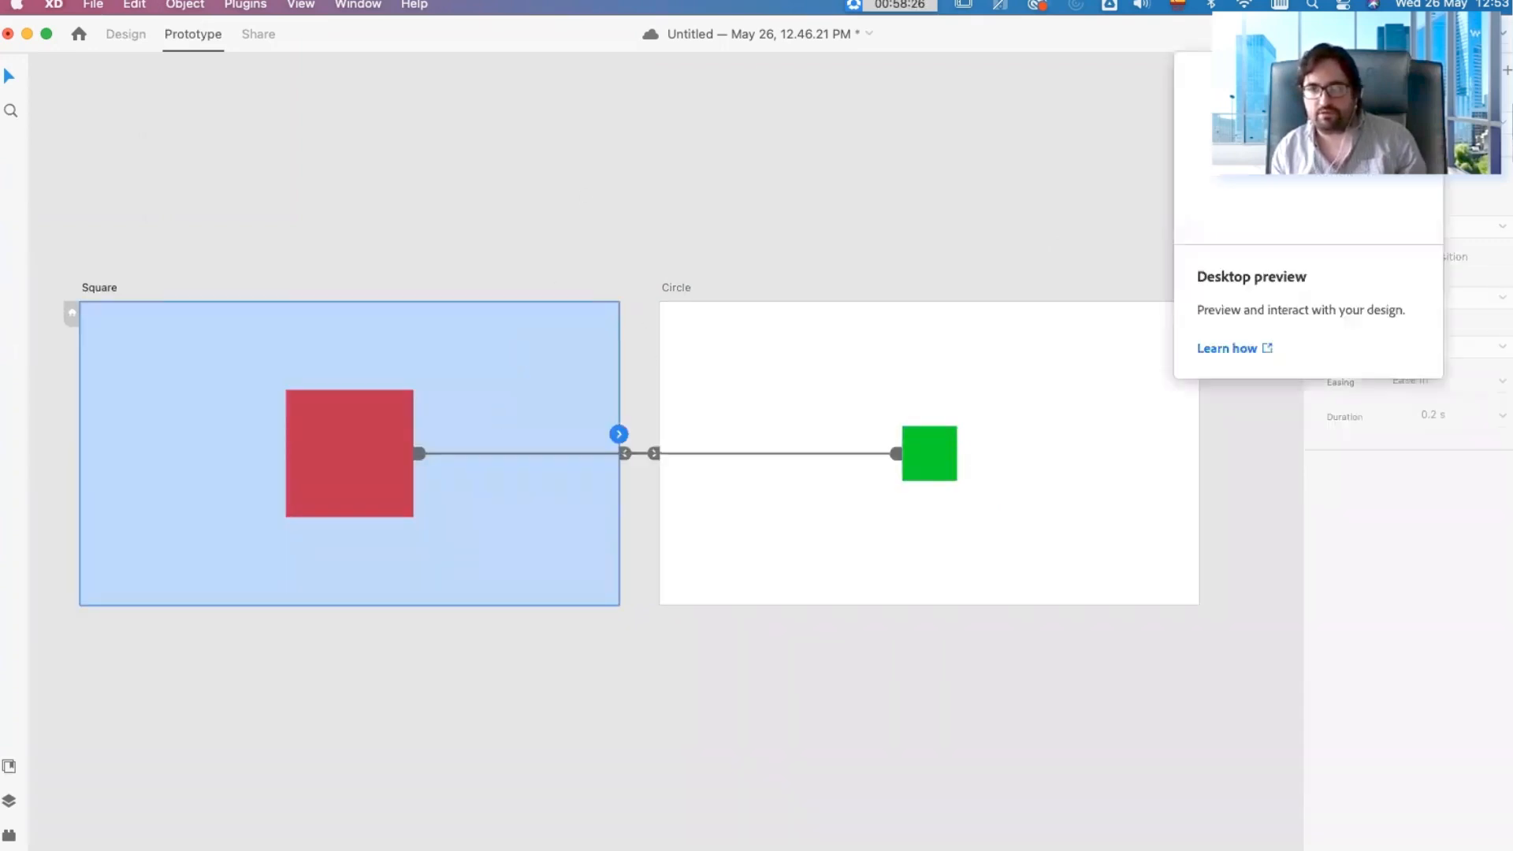
click(692, 205)
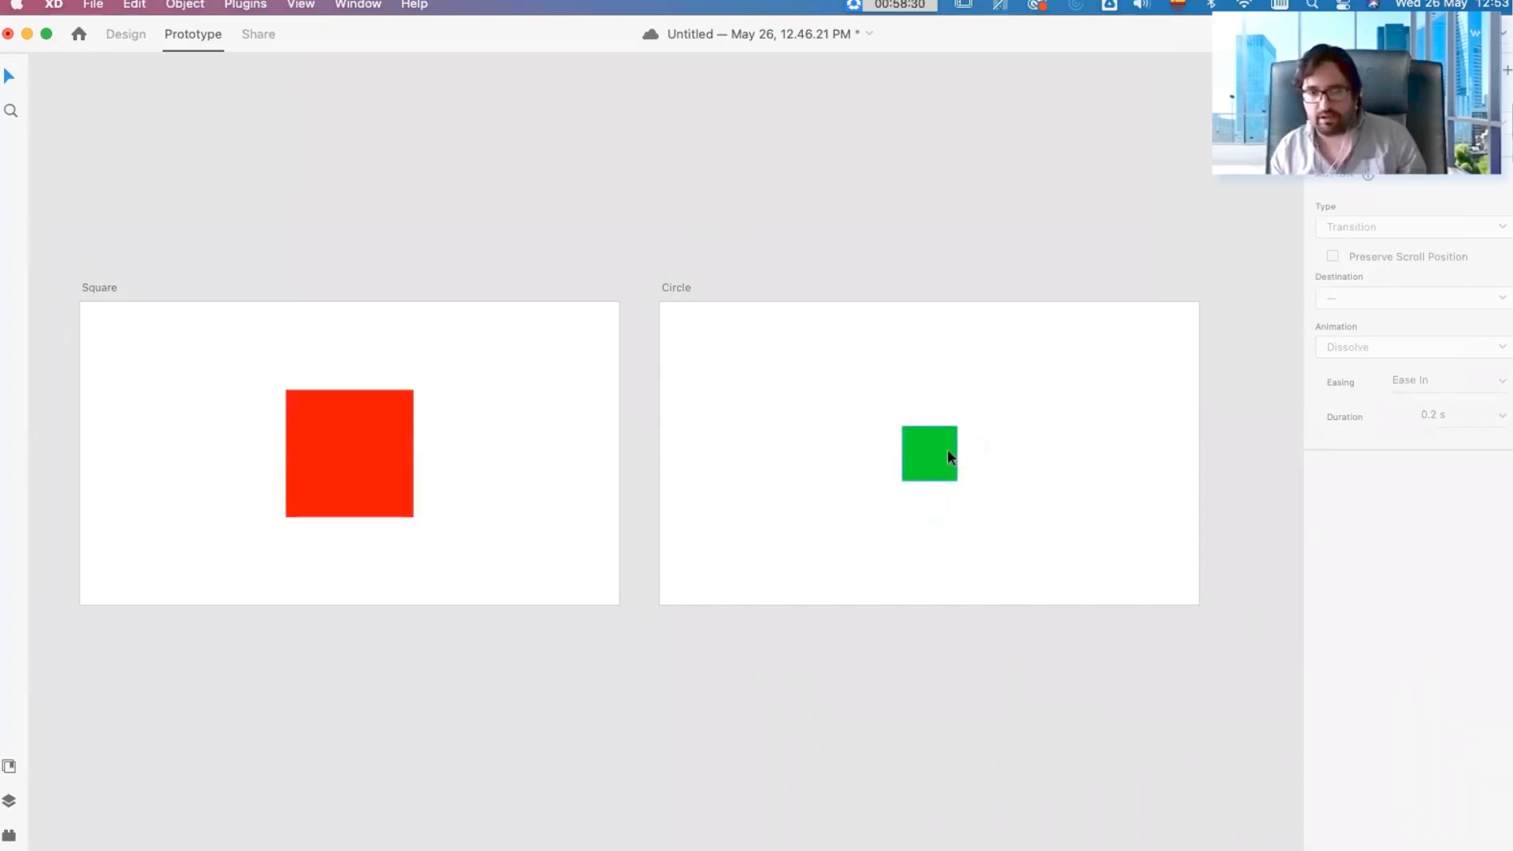
Step: Preview the Auto-Animate link by toggling repeatedly between the large red and small green squares, and close the preview
key(super+Return)
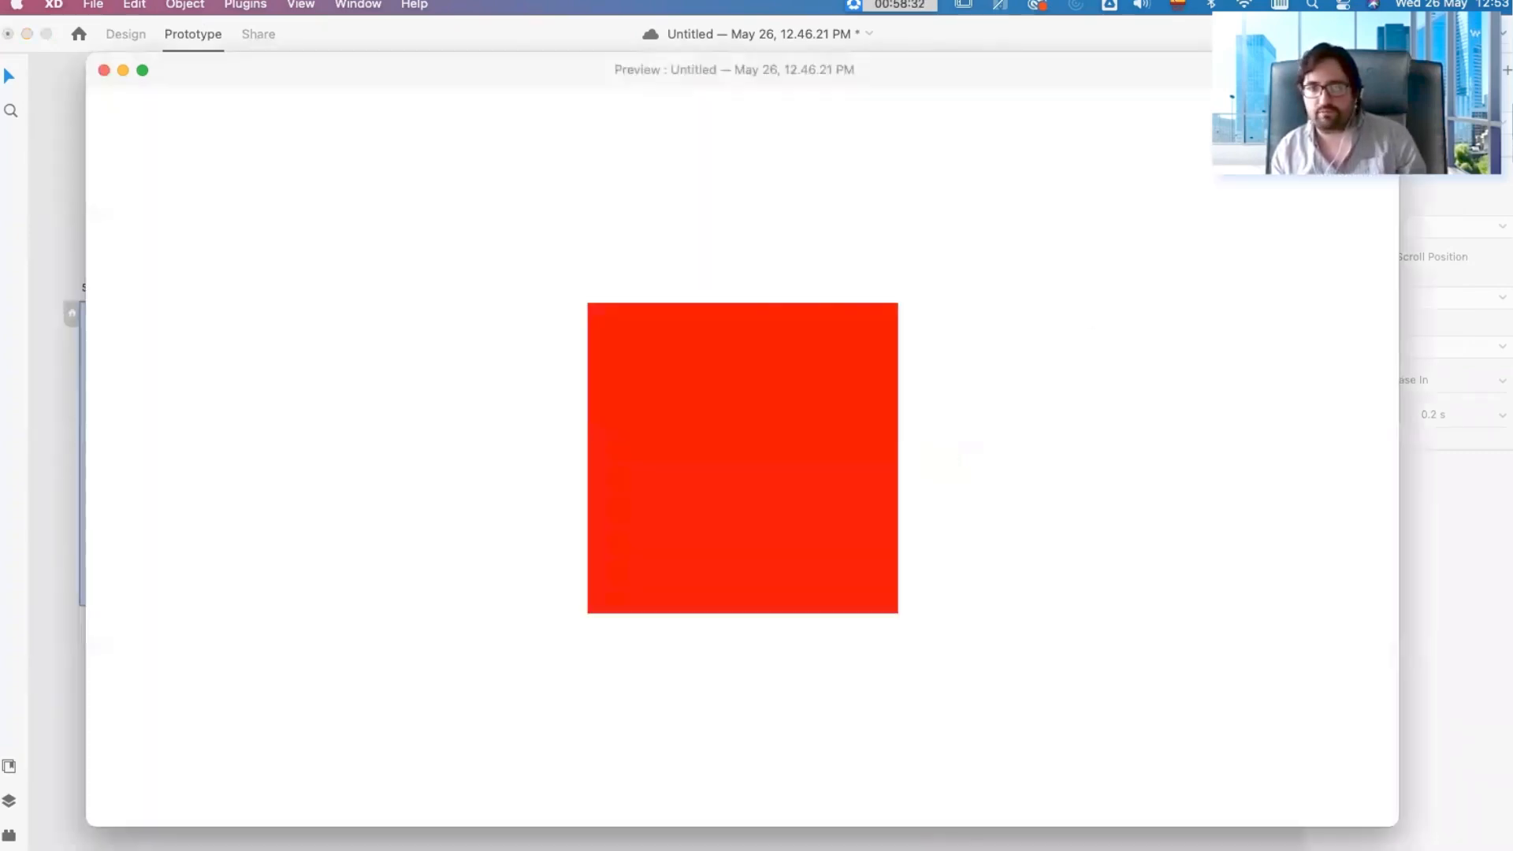
click(883, 399)
click(777, 446)
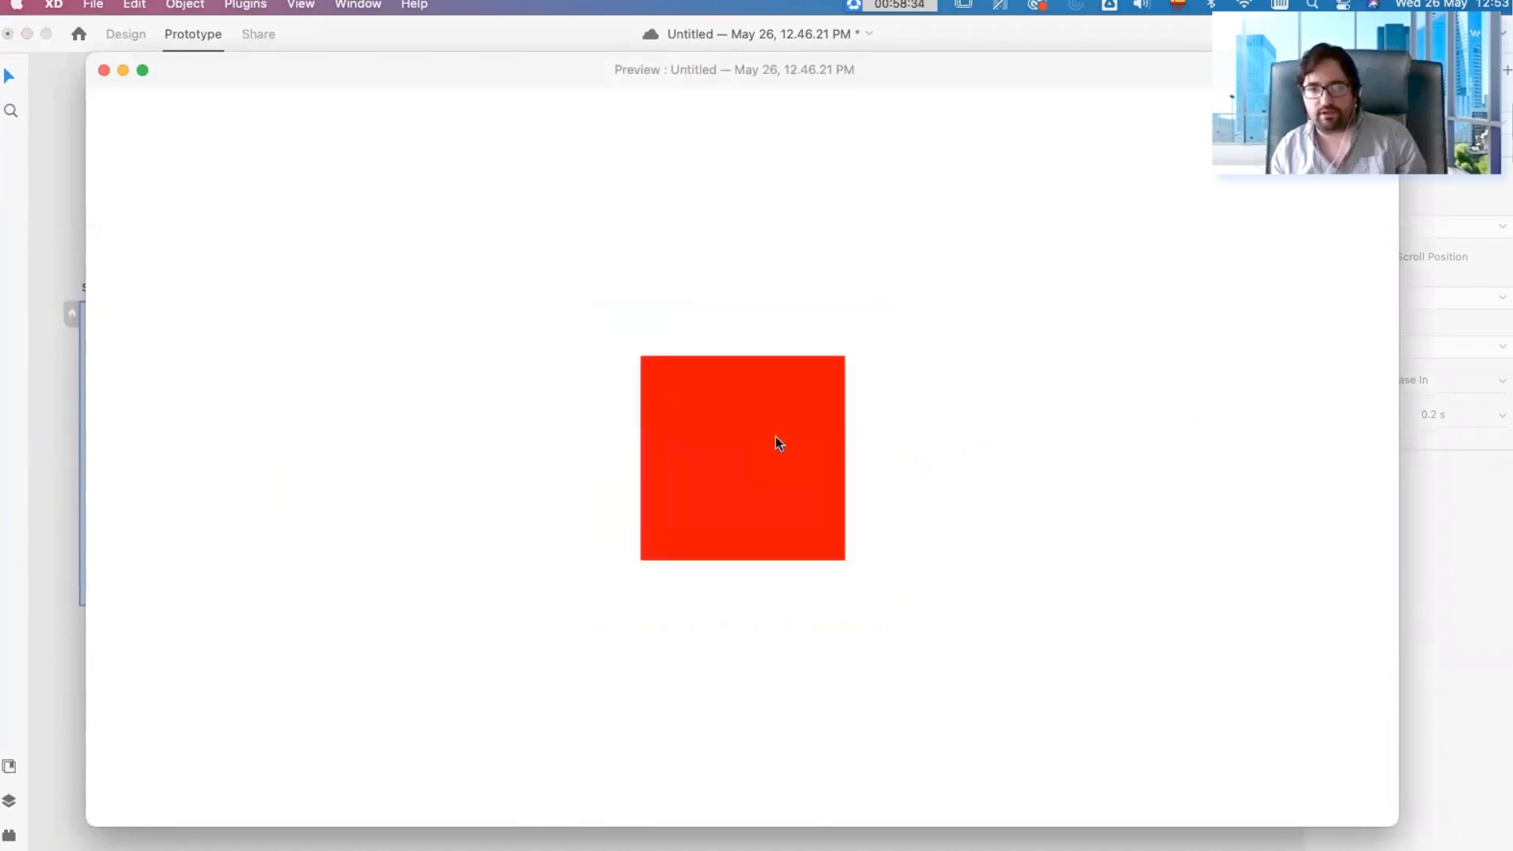
click(777, 447)
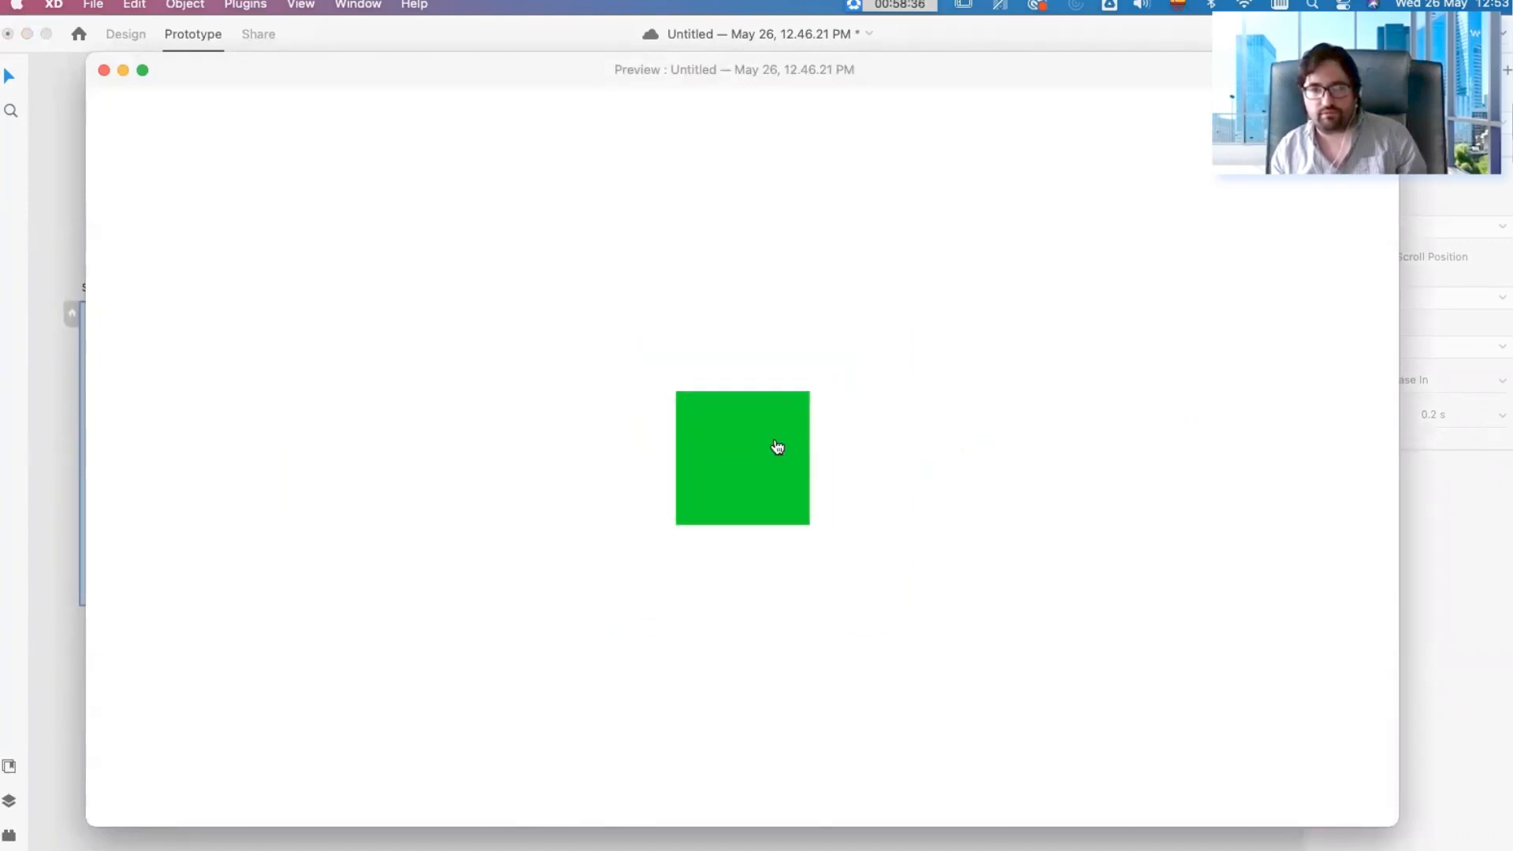
click(774, 445)
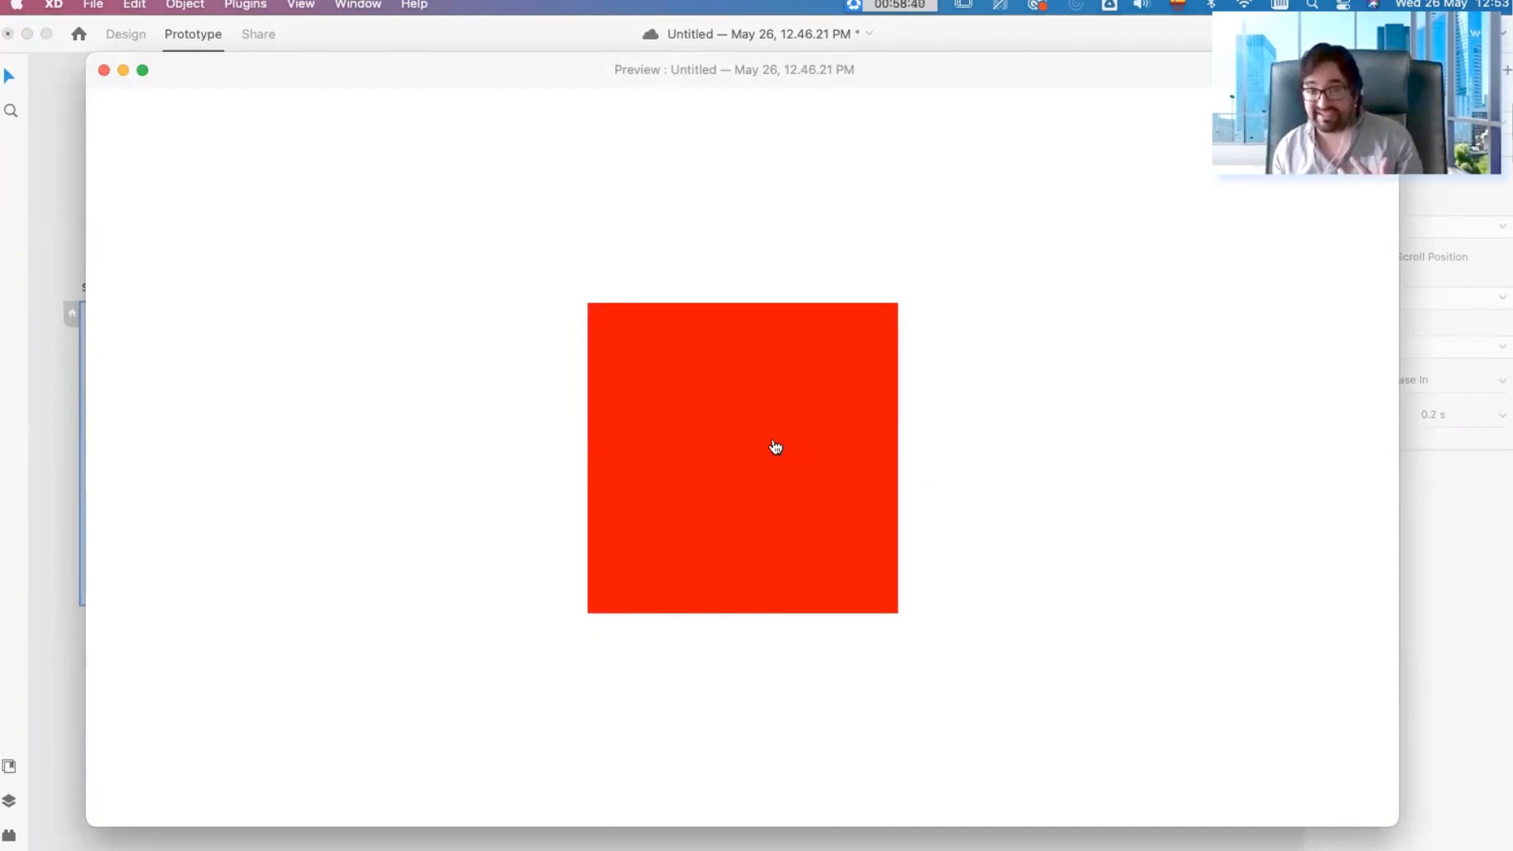
click(775, 447)
click(775, 444)
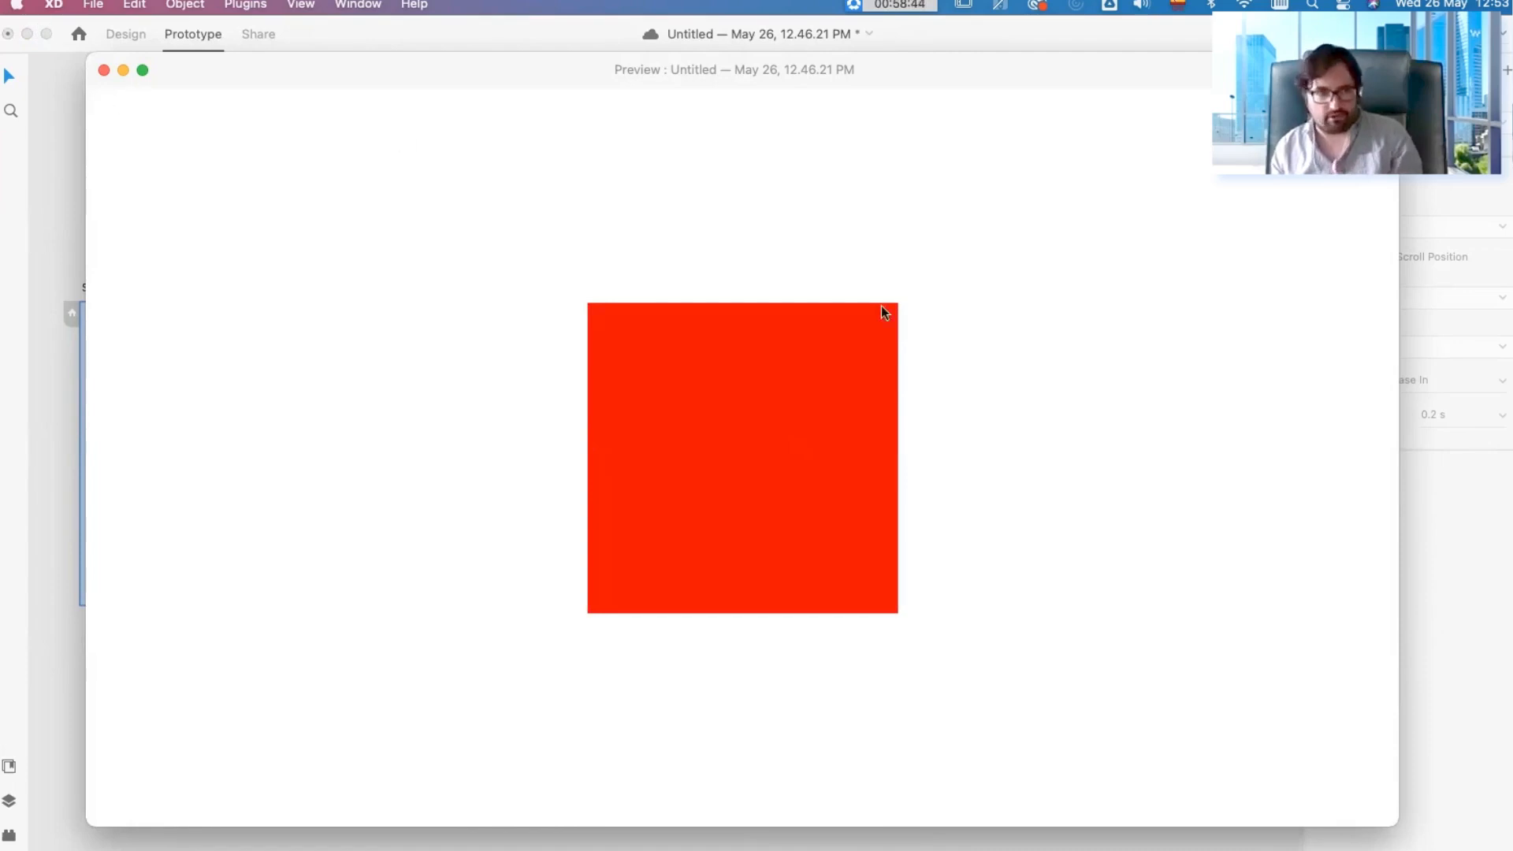
click(766, 427)
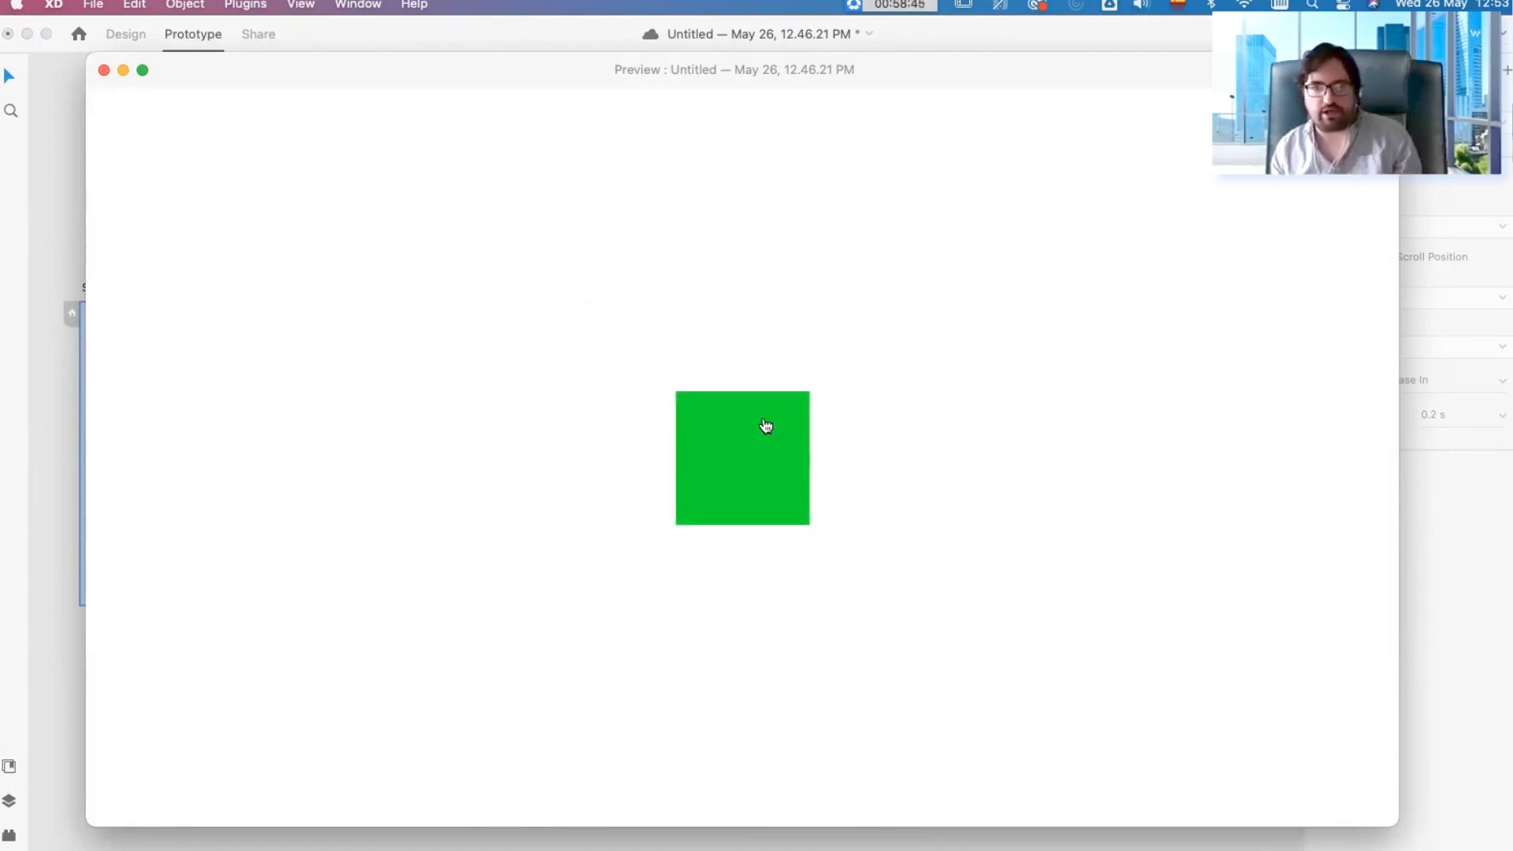
click(103, 70)
Step: Return to Design mode and add an iPhone 6, 7, 8 Plus artboard beside the Circle artboard
click(116, 35)
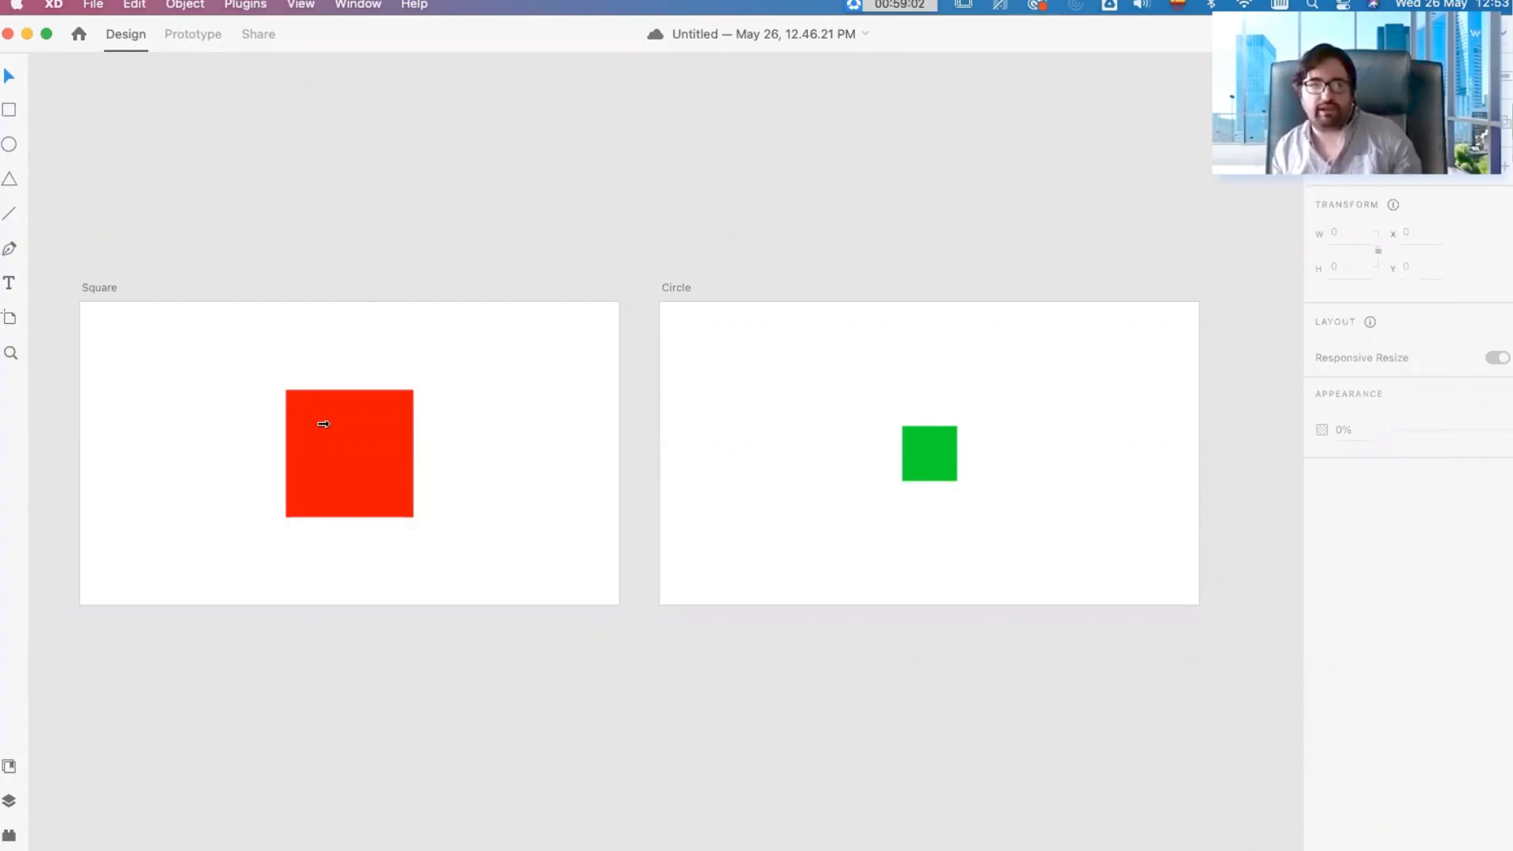
click(11, 318)
scroll(551, 394, down, 5)
scroll(552, 394, left, 5)
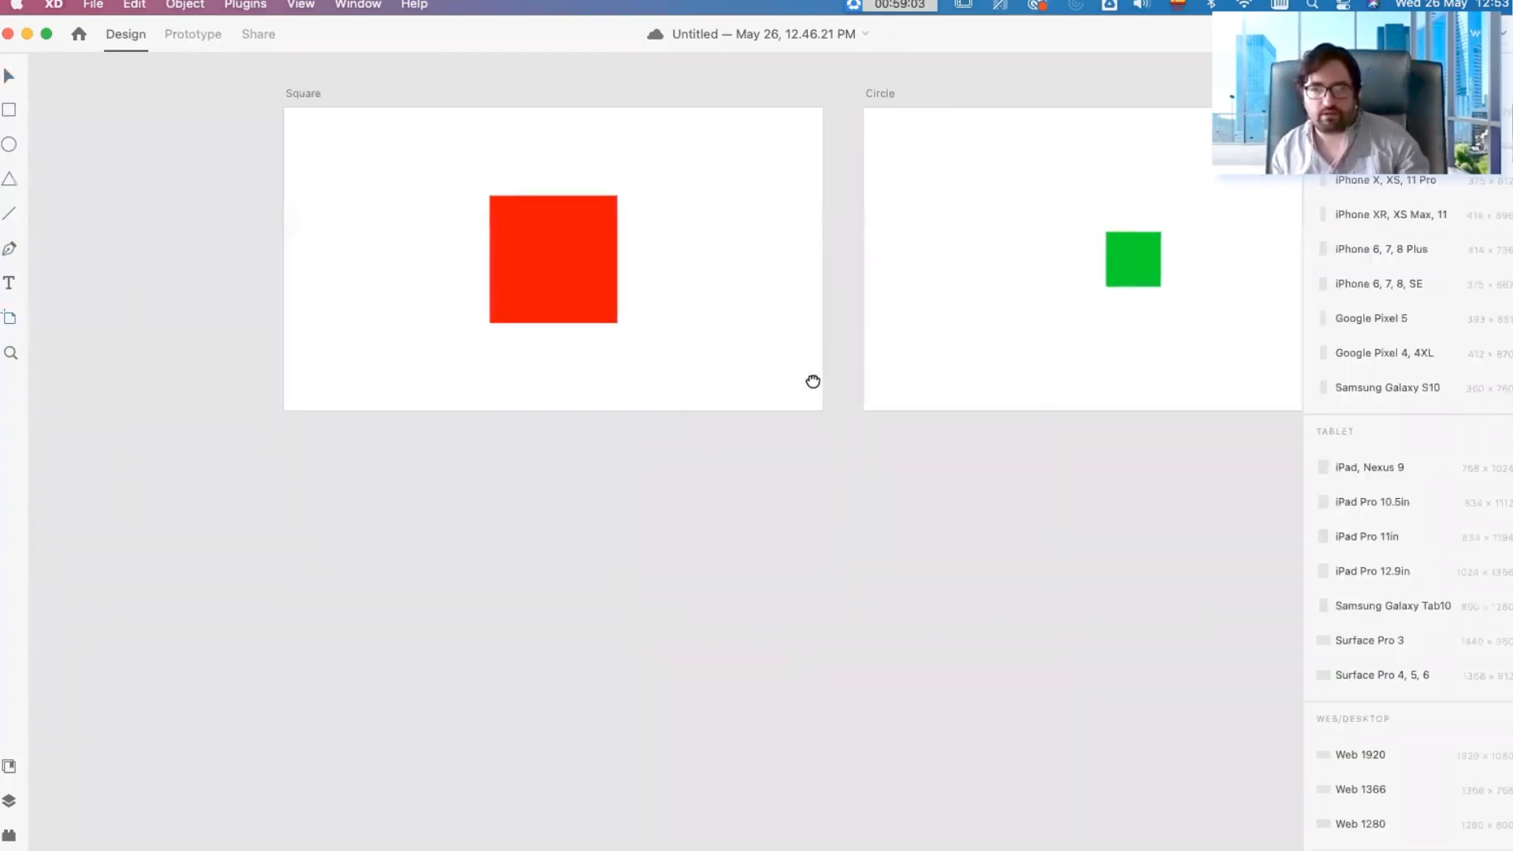
click(1418, 251)
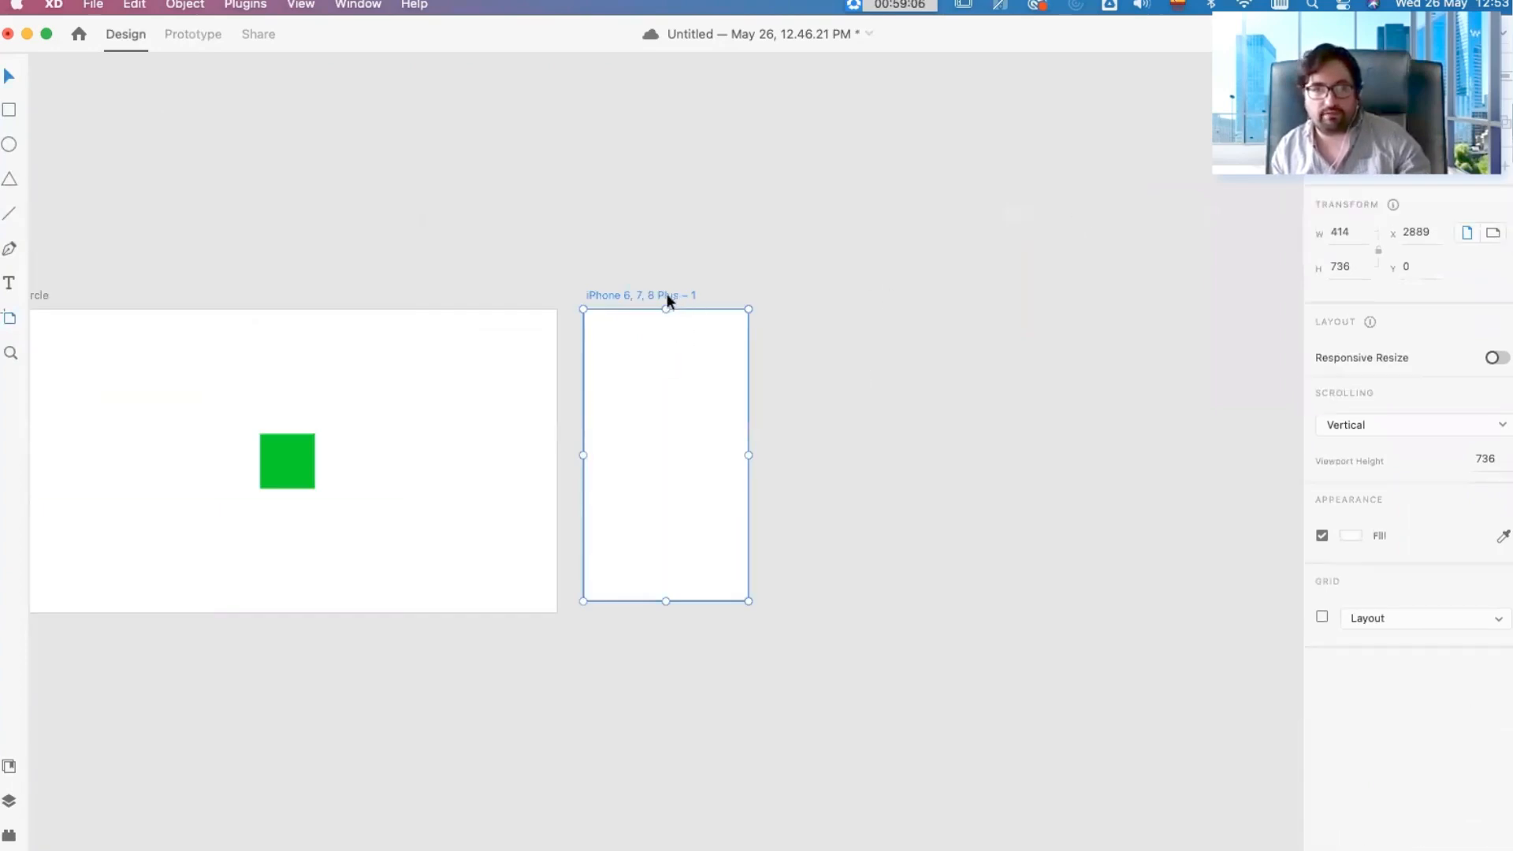
Step: Move the iPhone artboard farther away from the Circle artboard and paste a copy of the small green square into it
drag(665, 298, 736, 297)
click(772, 226)
drag(199, 464, 595, 462)
click(680, 475)
key(super+c)
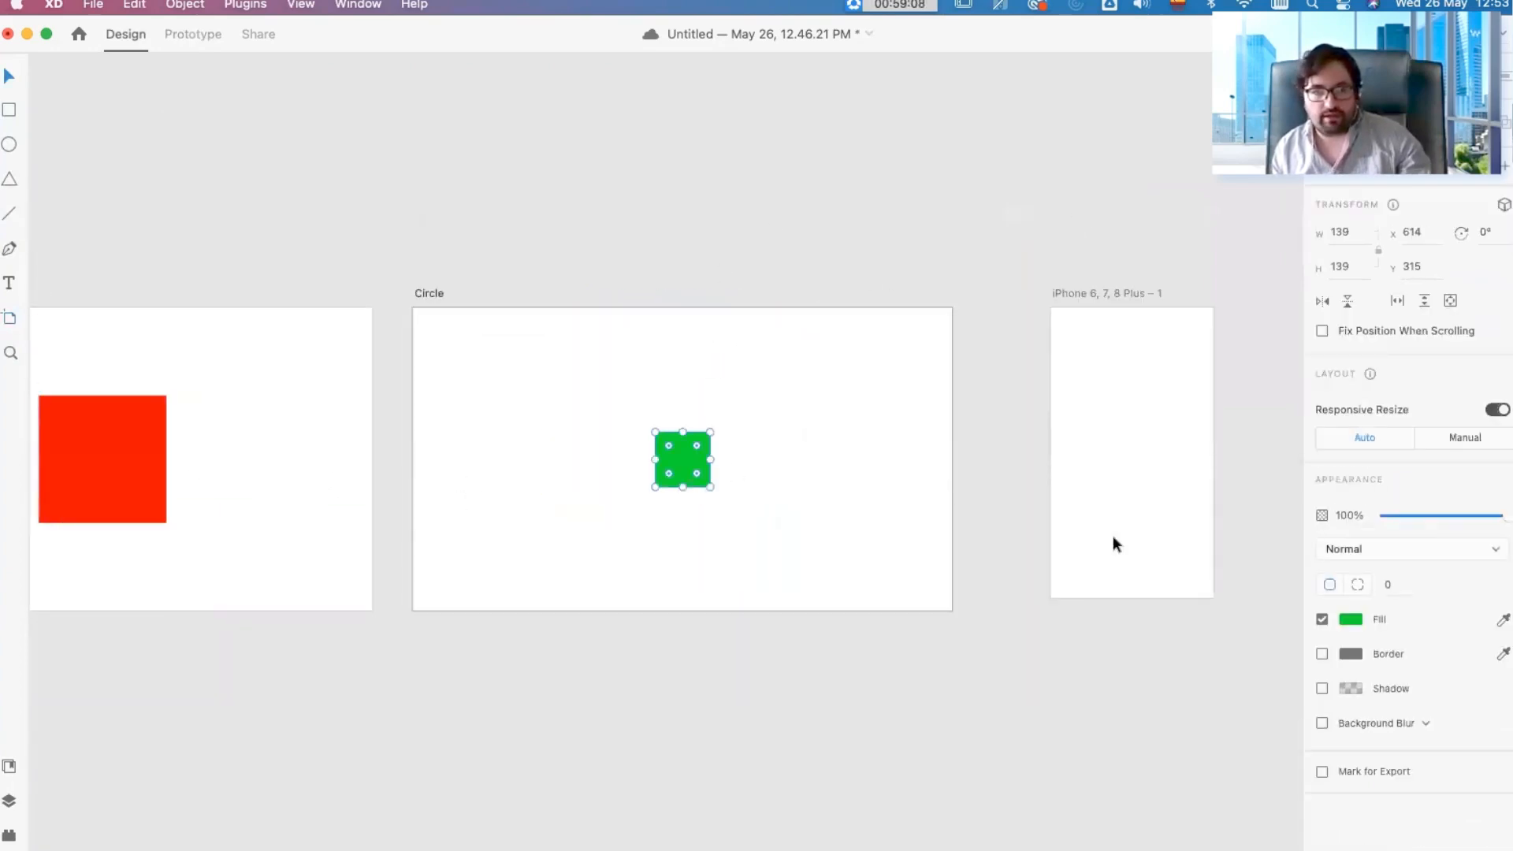
drag(1142, 449, 870, 449)
click(870, 438)
key(super+v)
Step: Duplicate the iPhone artboard with its green square and place the copy directly beside the original
scroll(1094, 438, right, 5)
click(603, 301)
drag(602, 301, 807, 324)
Step: Fill the square on the first iPhone artboard with red and deselect it
click(660, 447)
click(1350, 619)
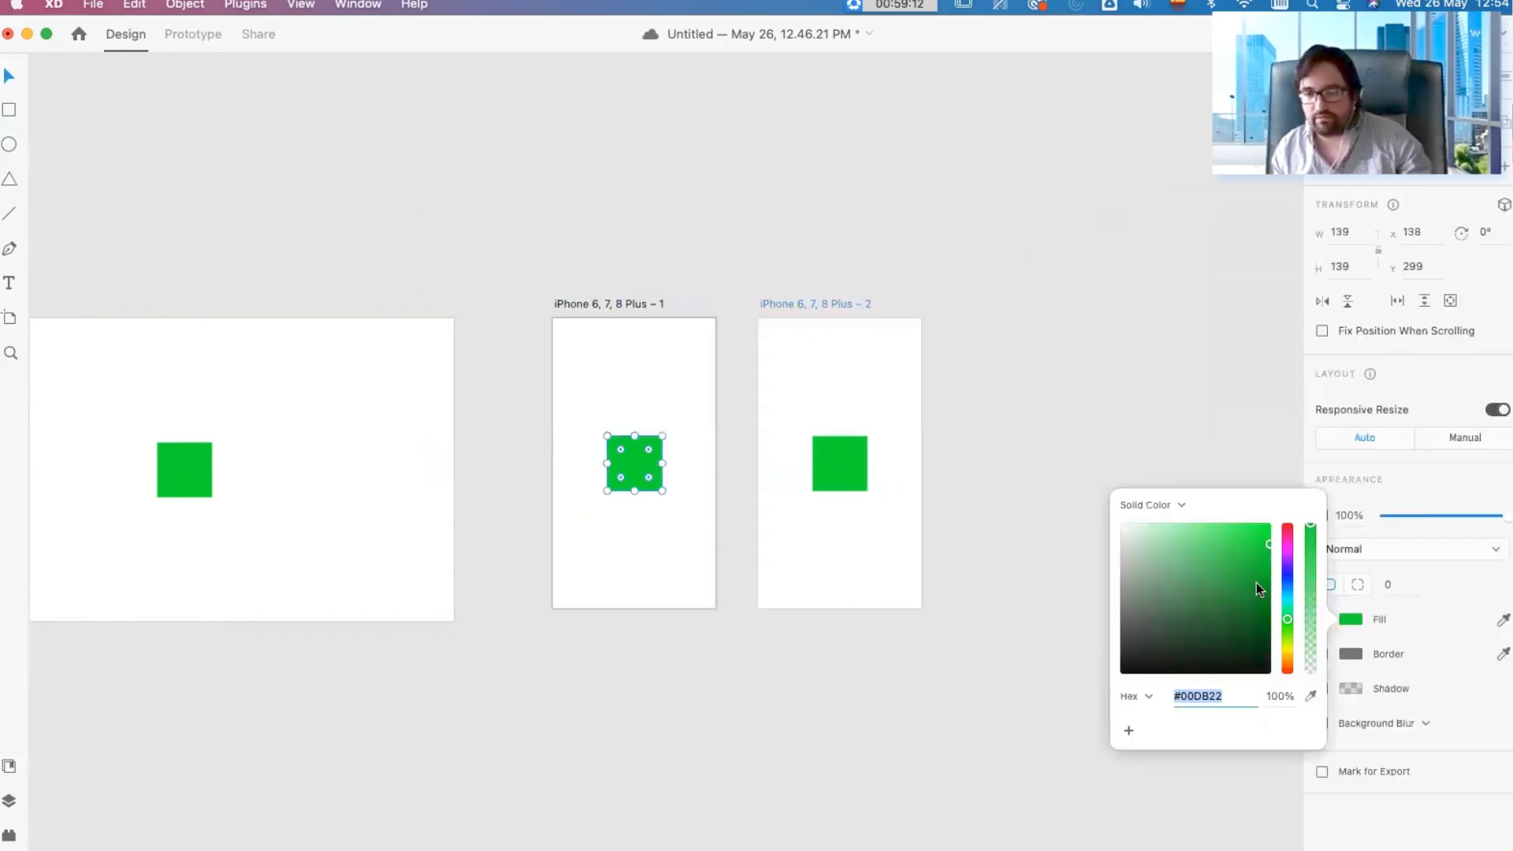
drag(1289, 583, 1305, 527)
click(1198, 359)
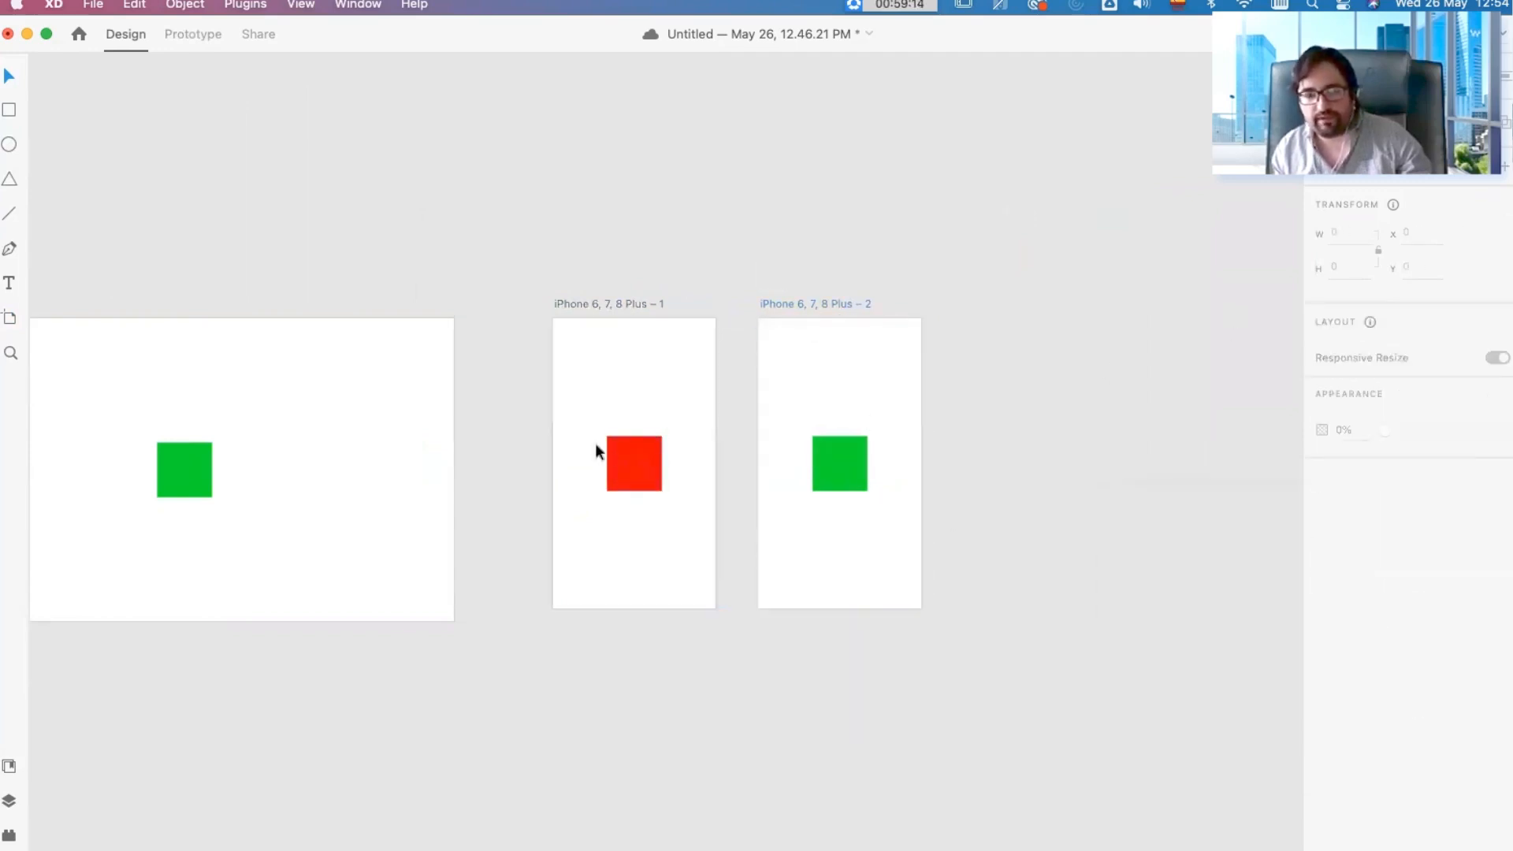
Step: In Prototype mode, connect the green square on iPhone 6, 7, 8 Plus – 2 to iPhone 6, 7, 8 Plus – 1 as a Transition
click(834, 452)
click(627, 453)
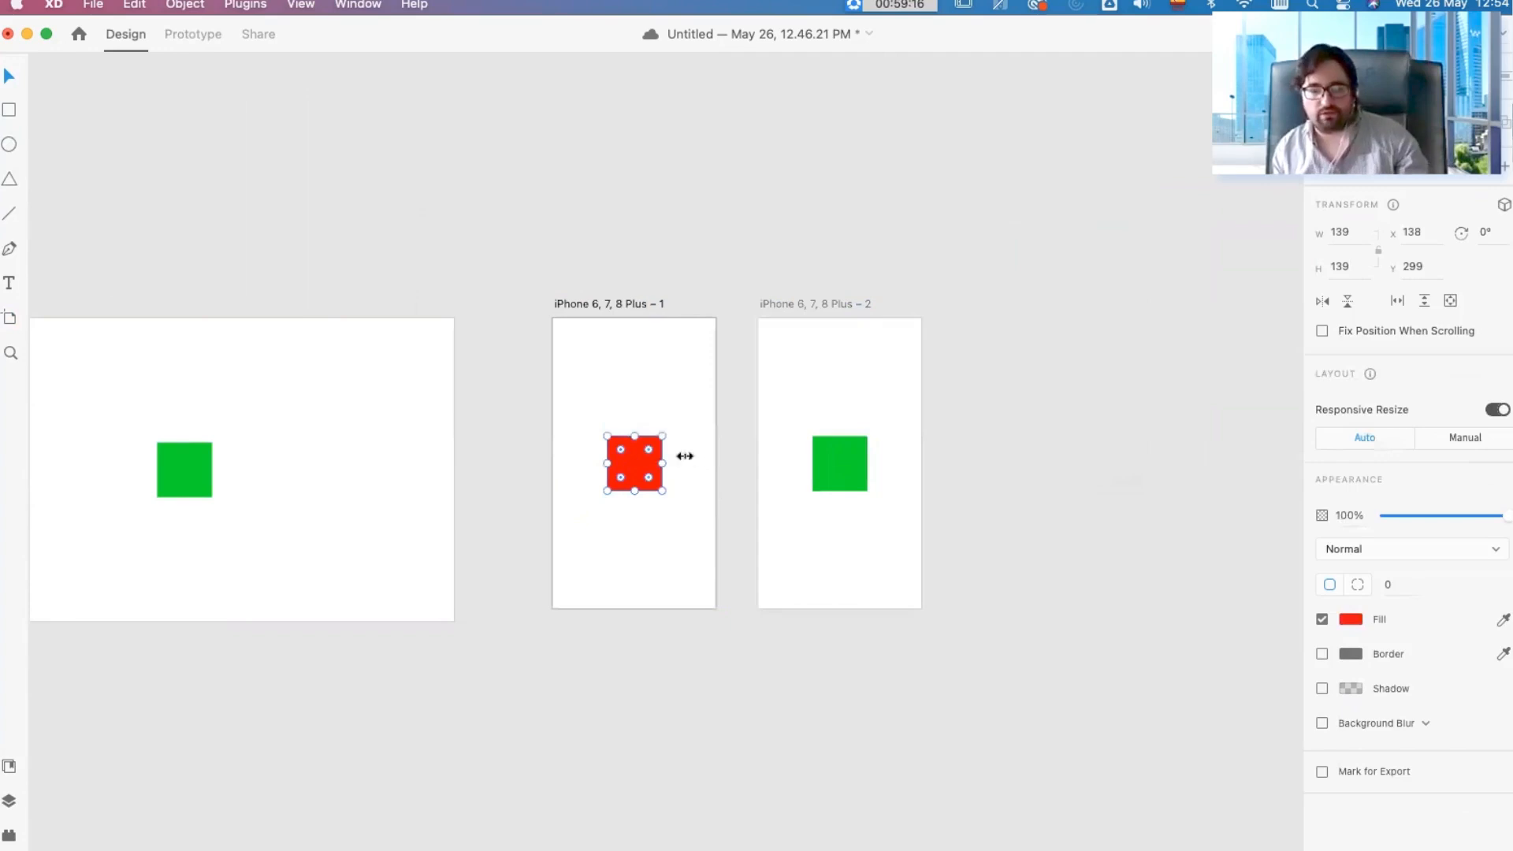
click(689, 376)
click(627, 301)
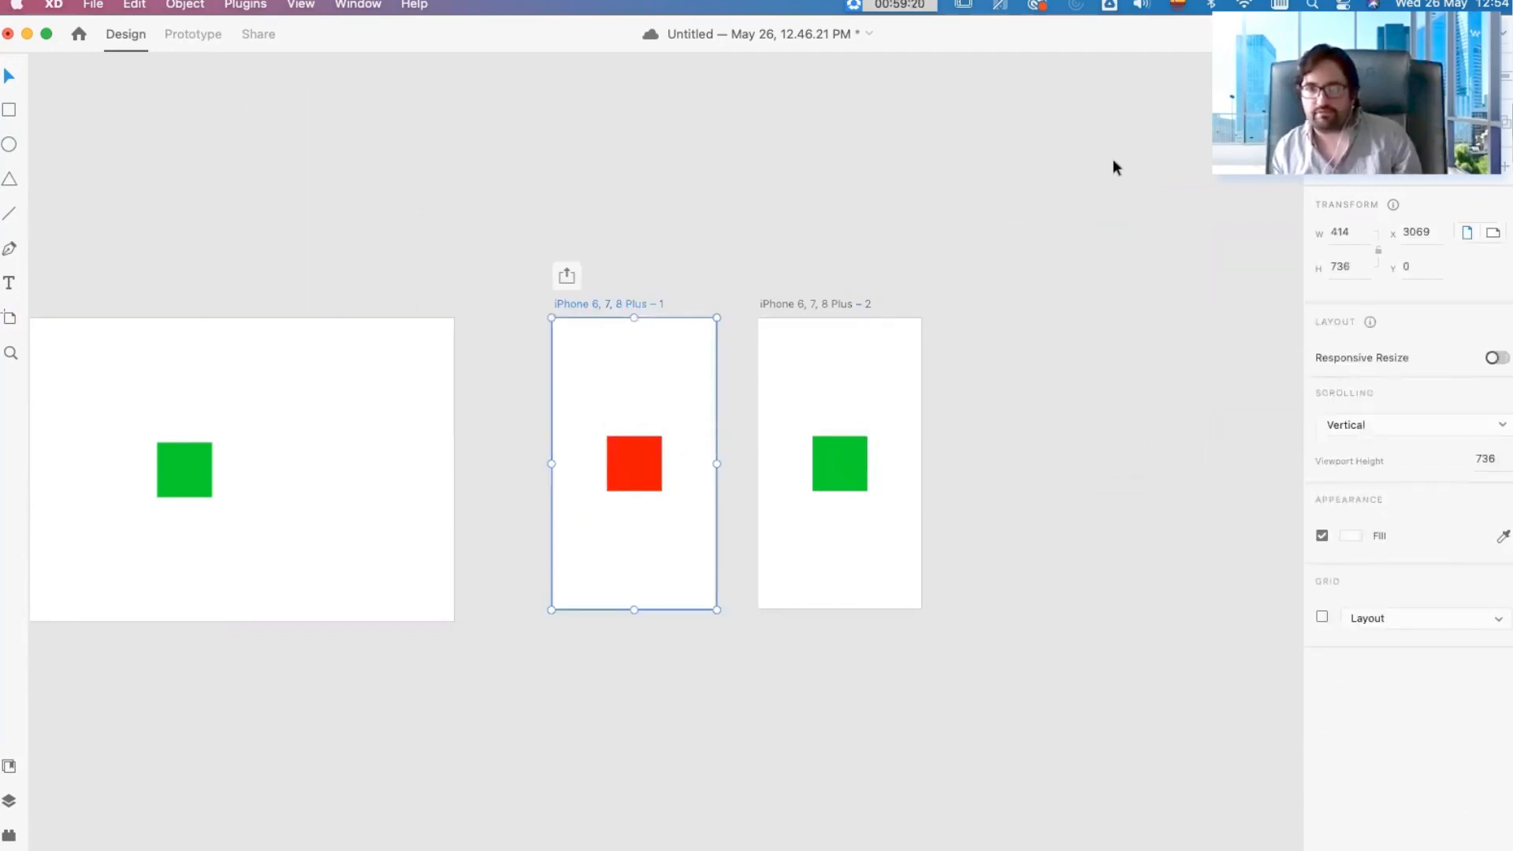
click(192, 33)
drag(715, 442, 682, 465)
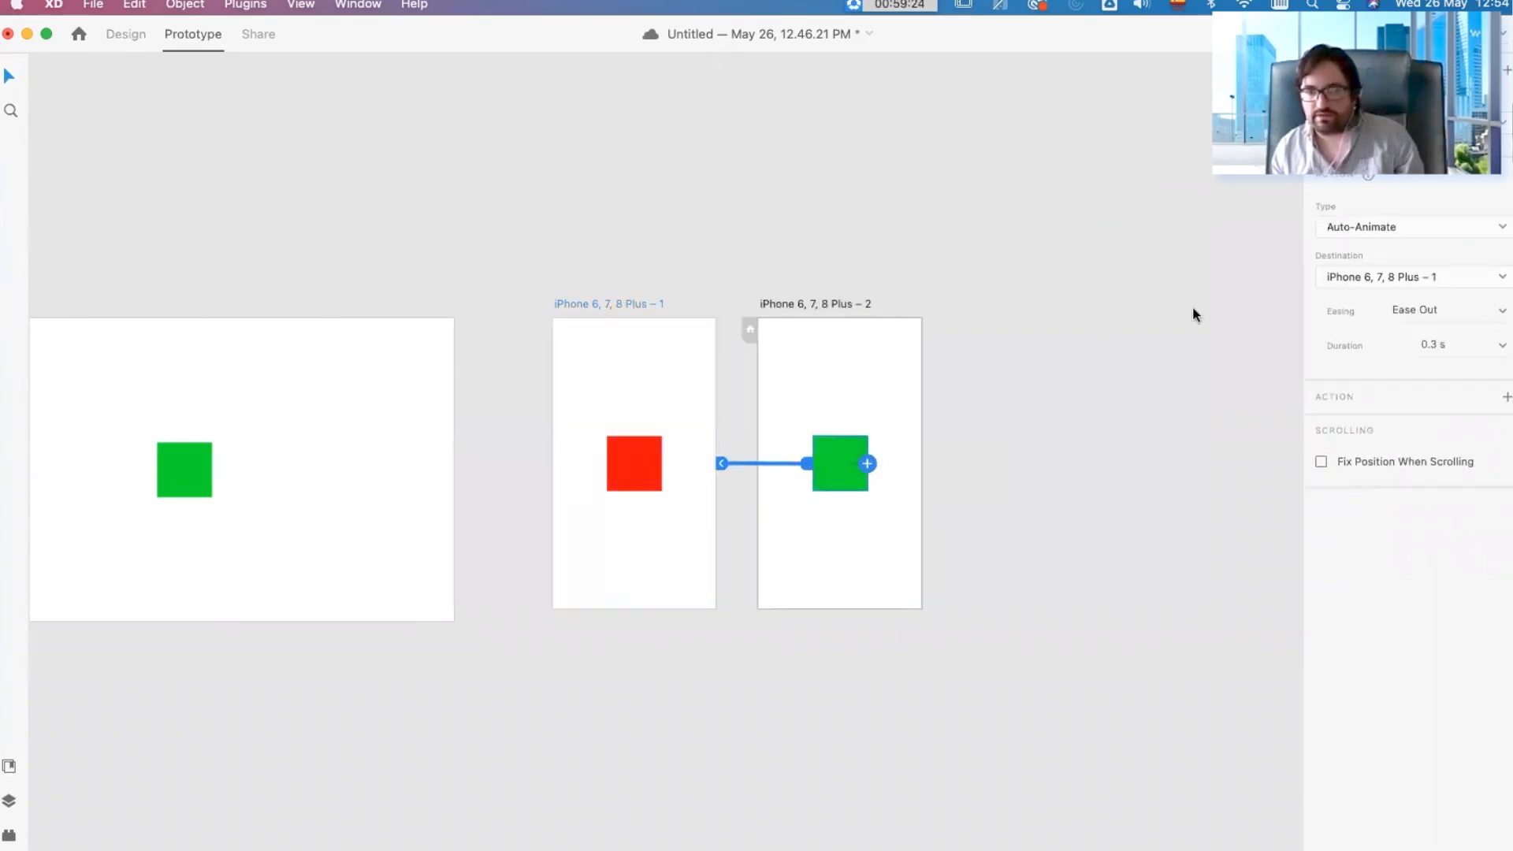
click(1368, 224)
click(1368, 229)
Step: Replace the first iPhone artboard's own wire with a Transition link from its red square to iPhone 6, 7, 8 Plus – 2
click(642, 461)
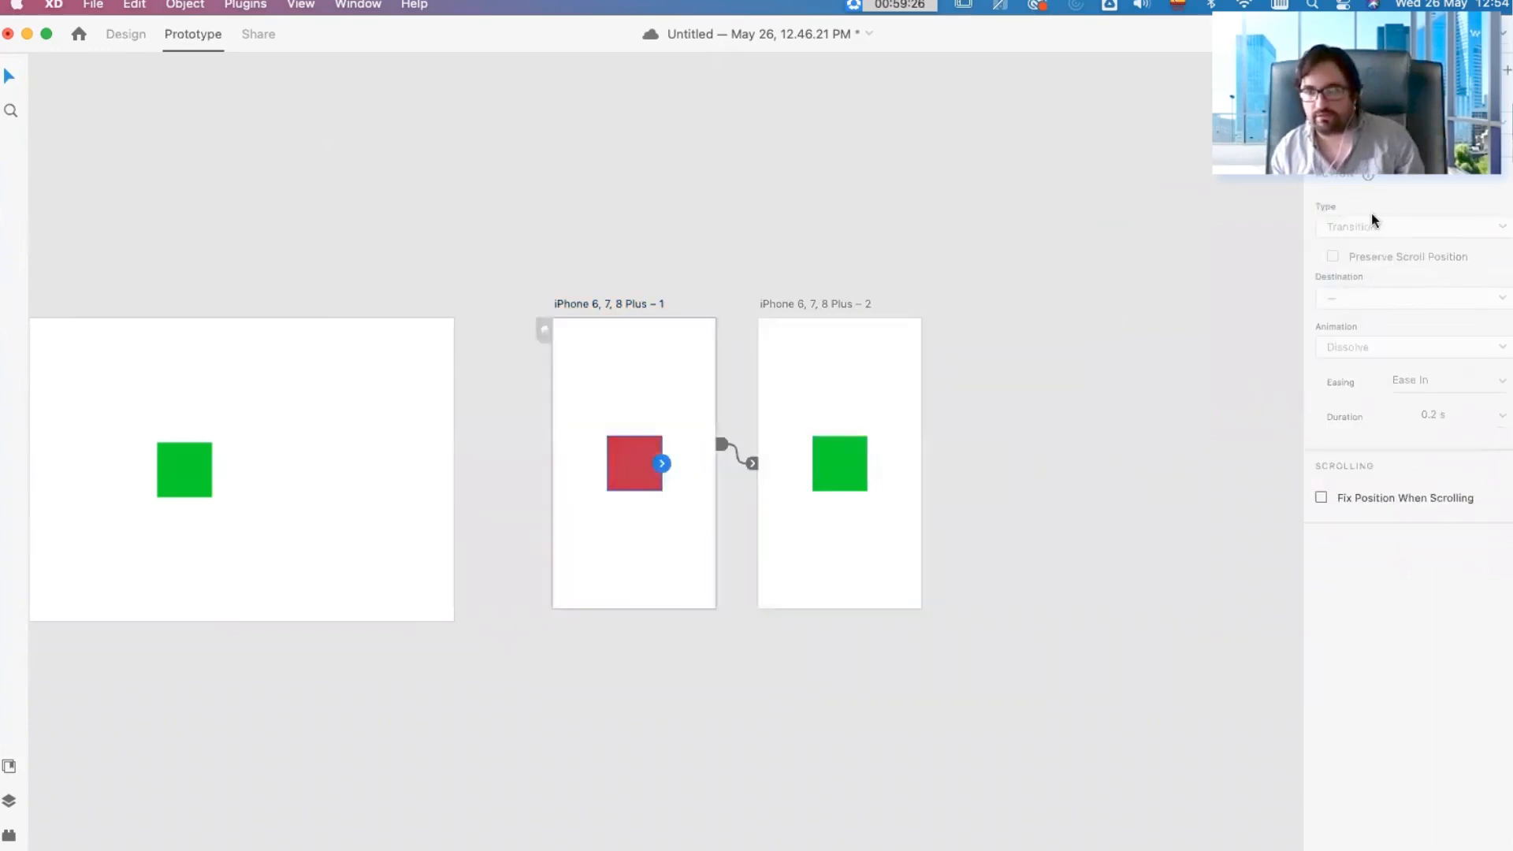
drag(662, 464, 611, 475)
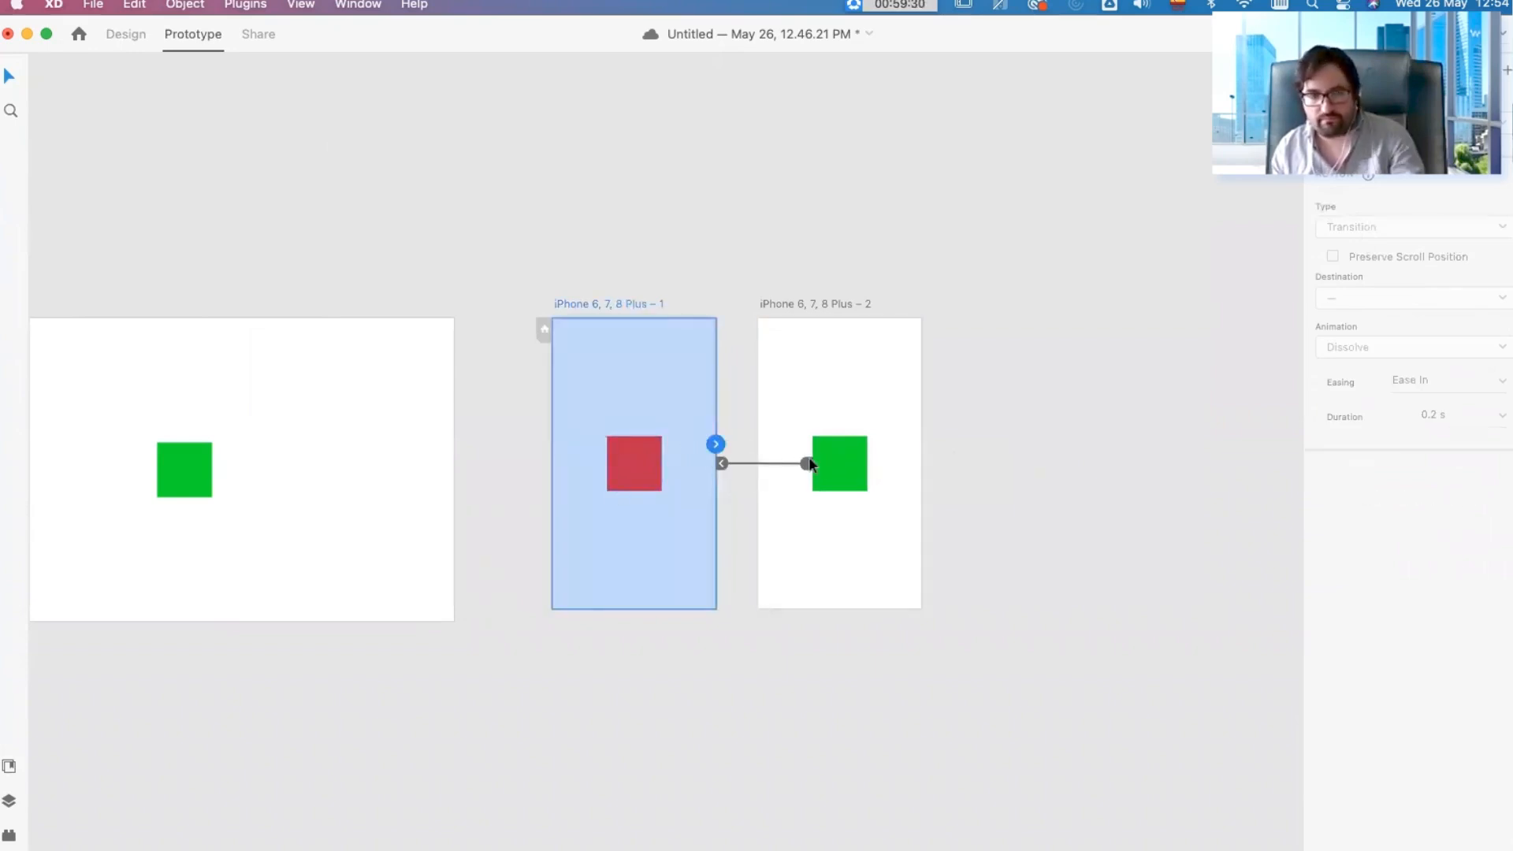
click(737, 466)
click(668, 460)
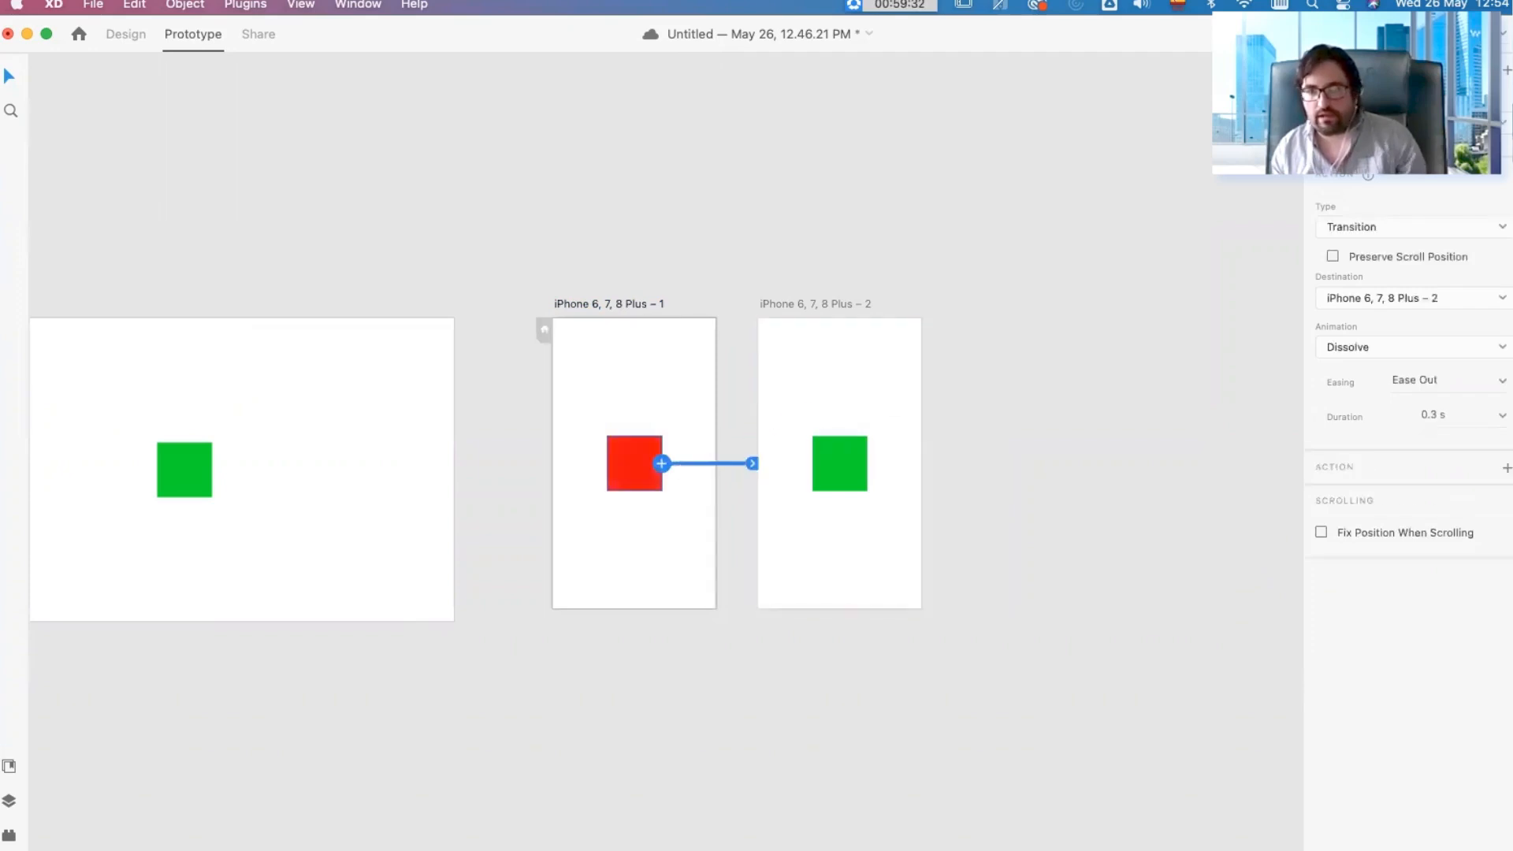
click(1353, 229)
click(1354, 227)
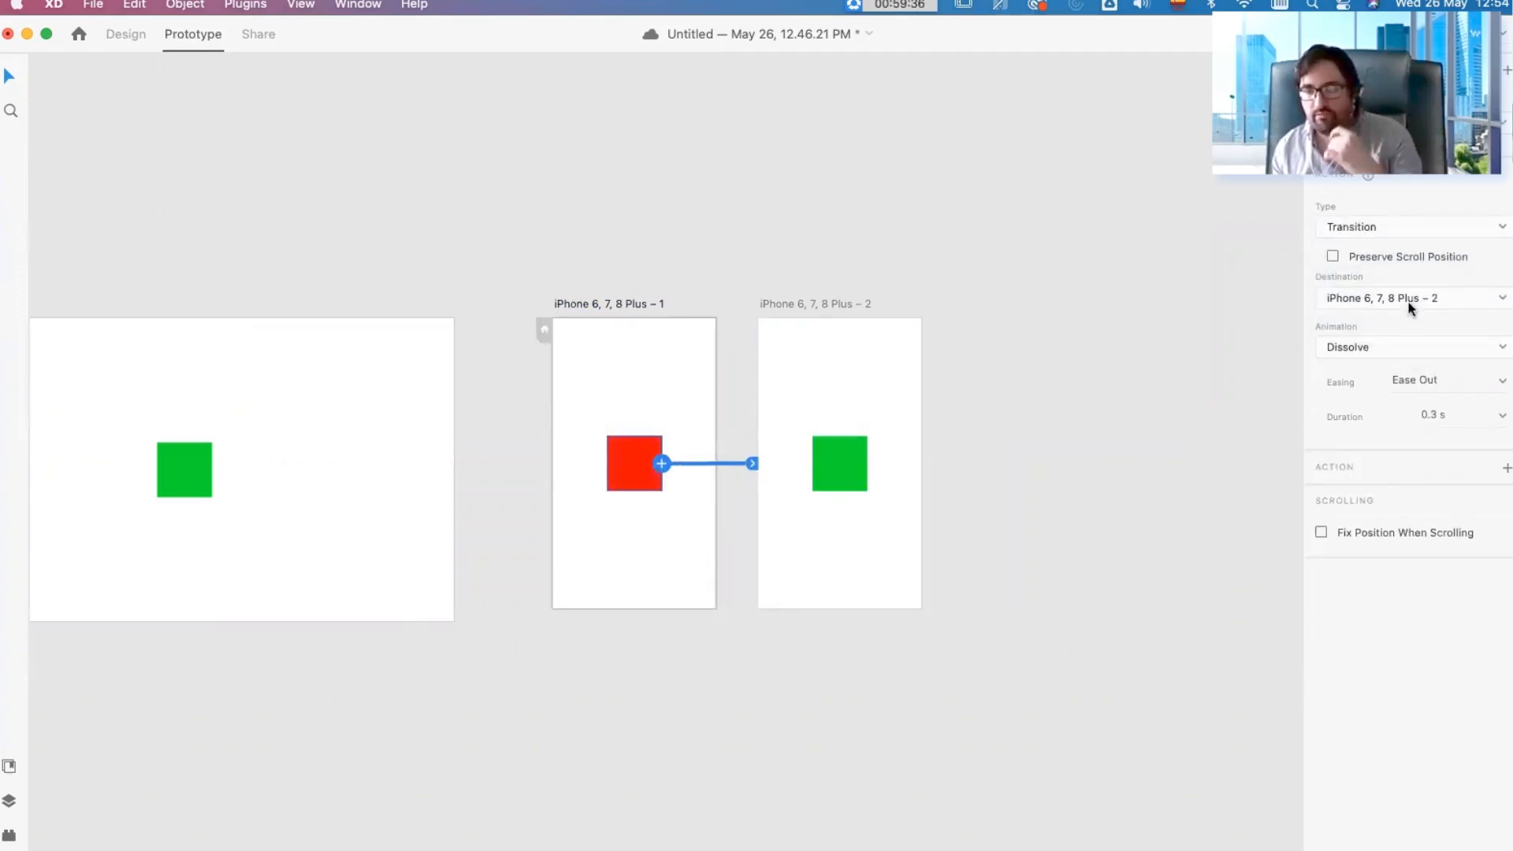
Step: Set the link animation to Slide Left for the red iPhone square and Slide Right for the green iPhone square
click(1359, 347)
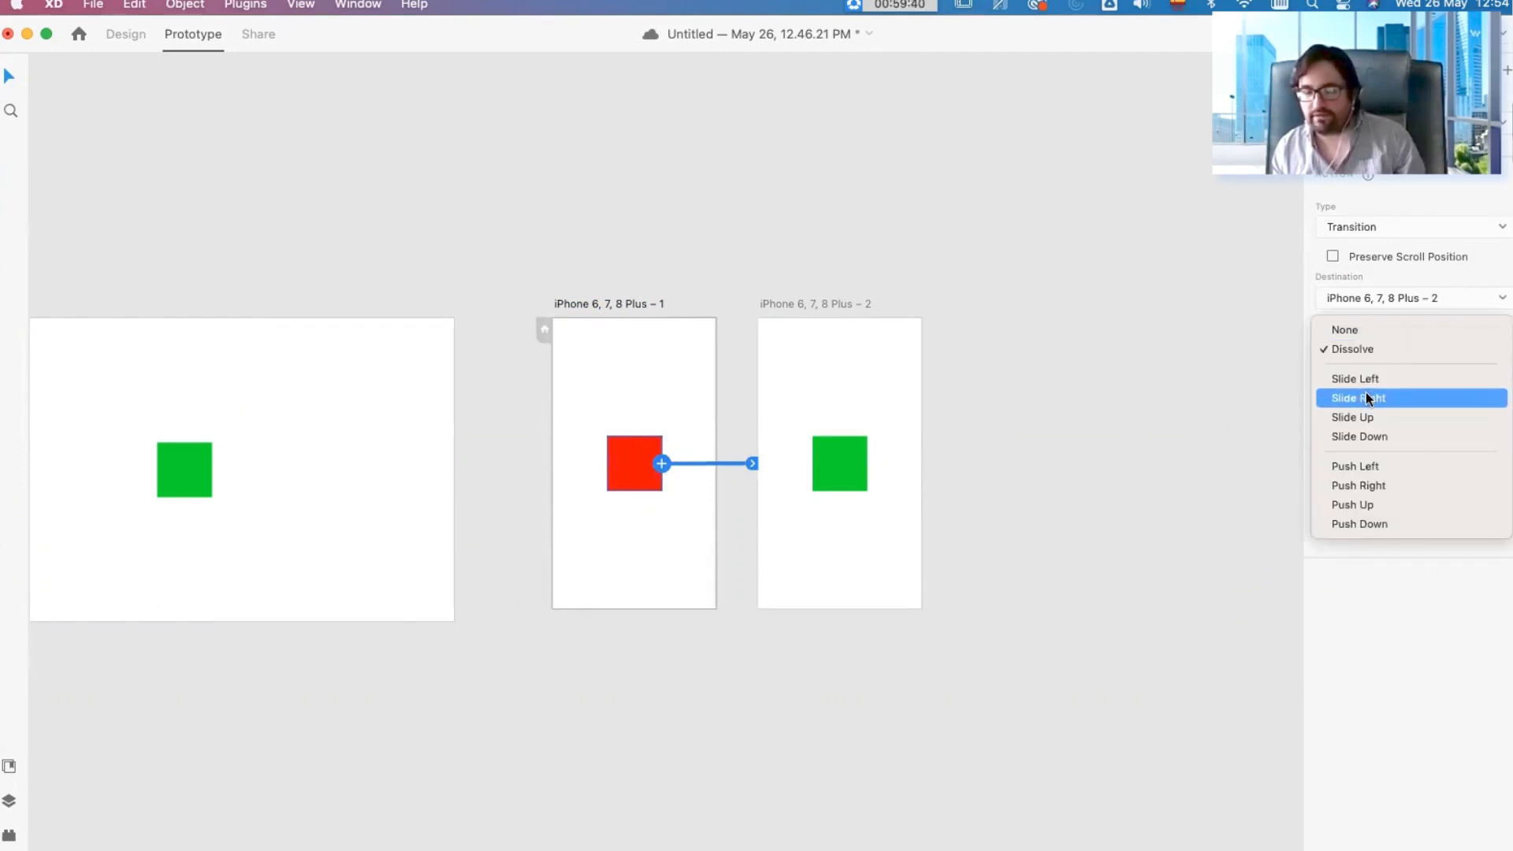
click(1356, 379)
click(848, 460)
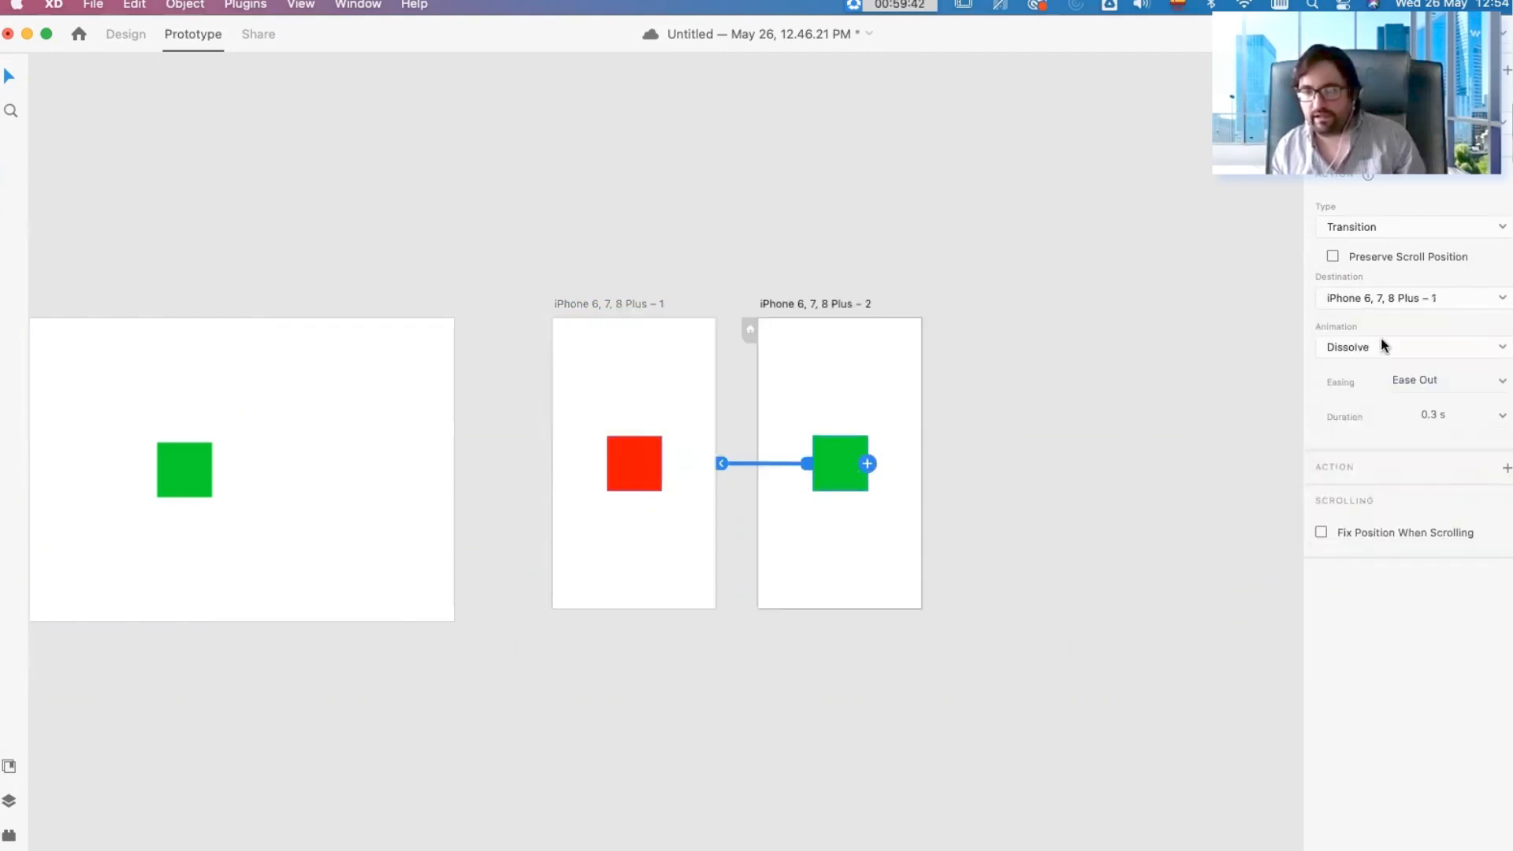
click(1377, 346)
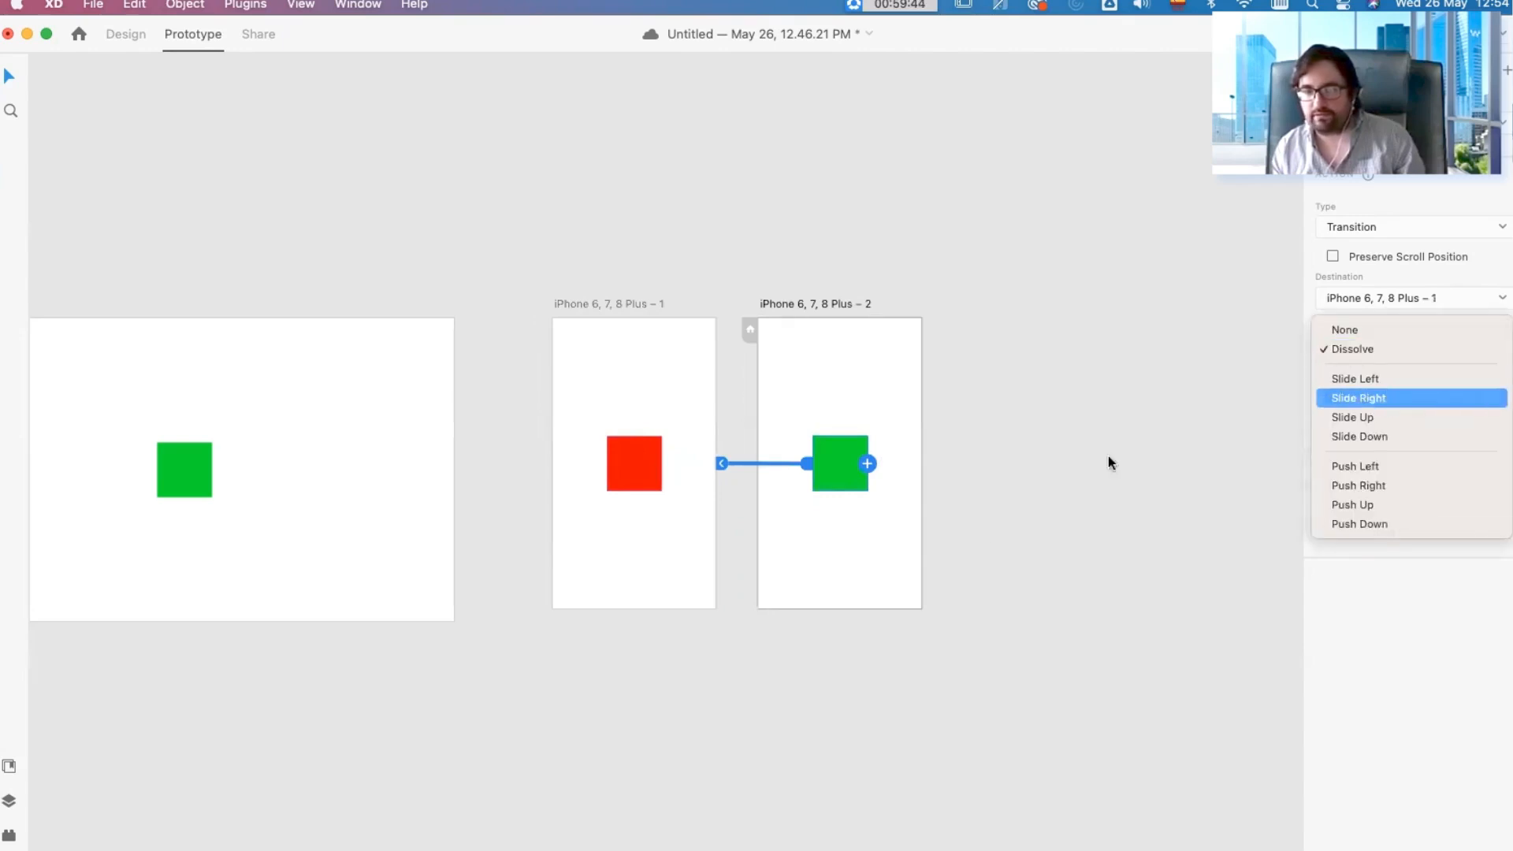
click(1377, 398)
Step: Preview the first iPhone artboard, toggle repeatedly between the red and green screens to check the slide animations, and close the preview
click(621, 324)
key(super+Return)
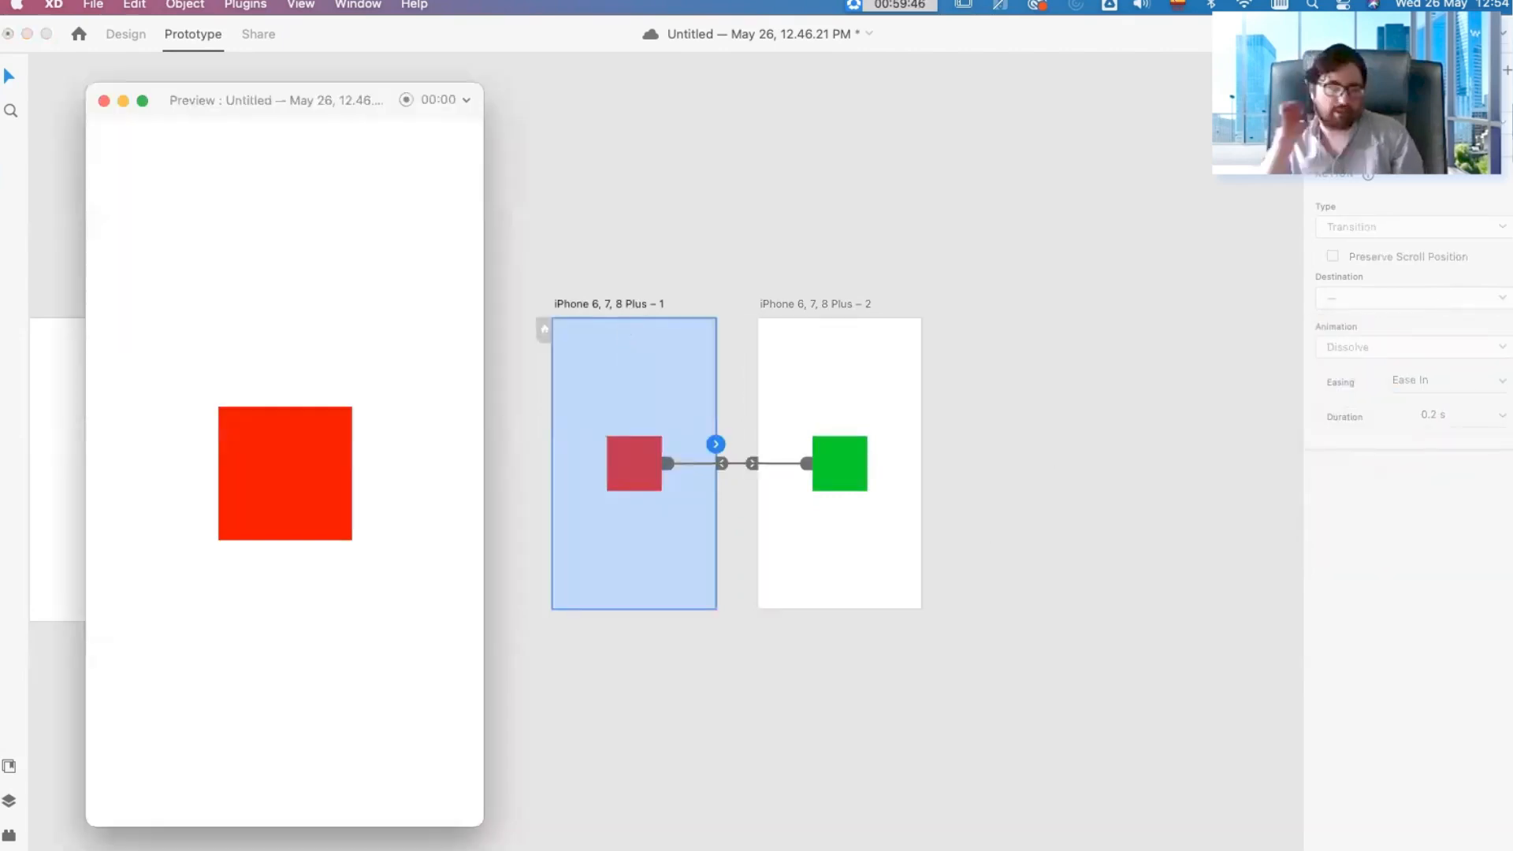
click(261, 507)
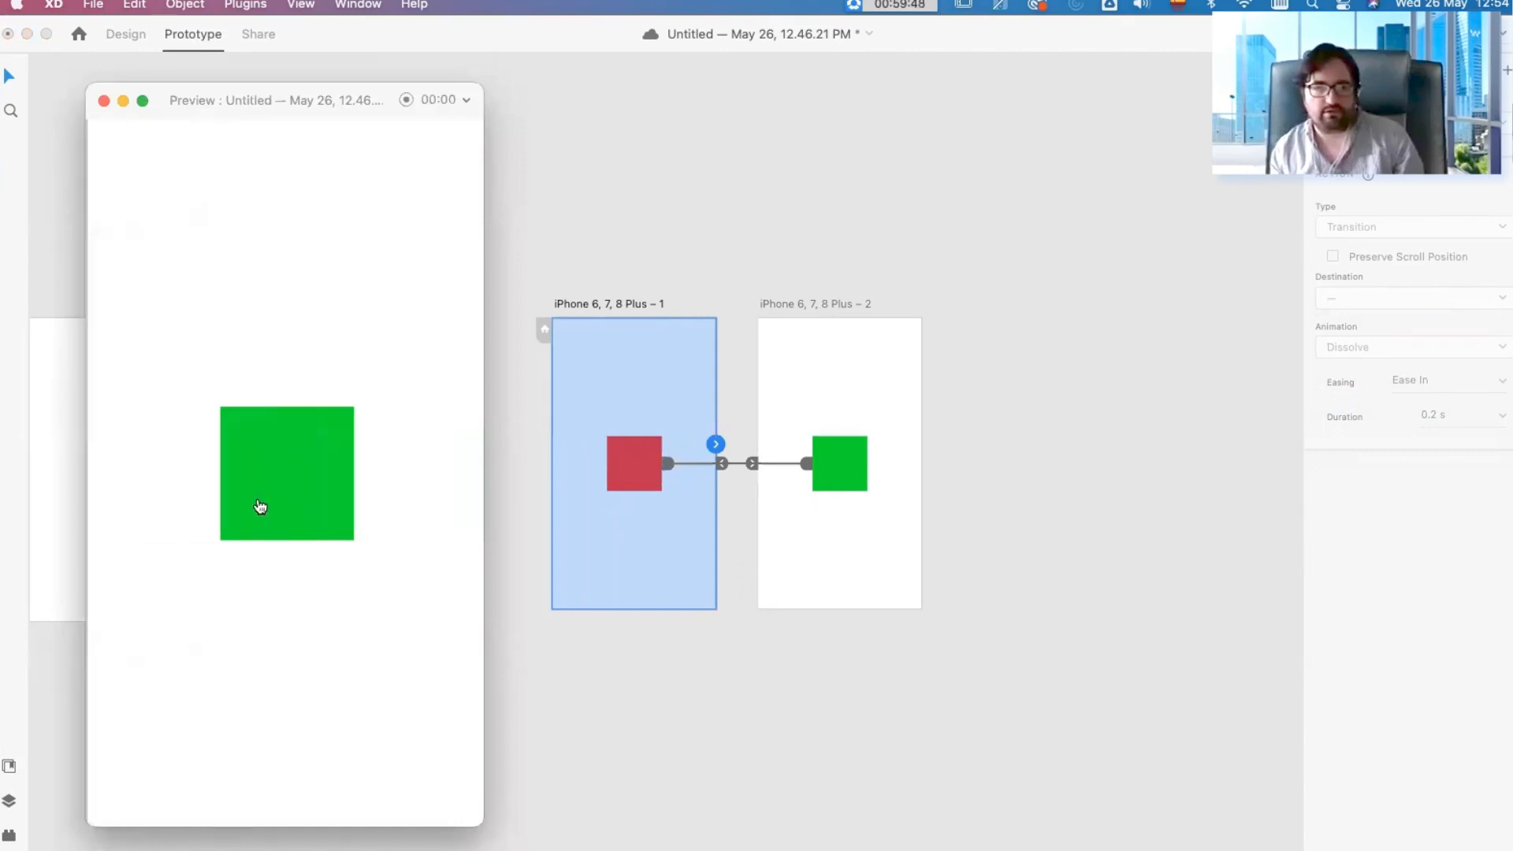
click(291, 496)
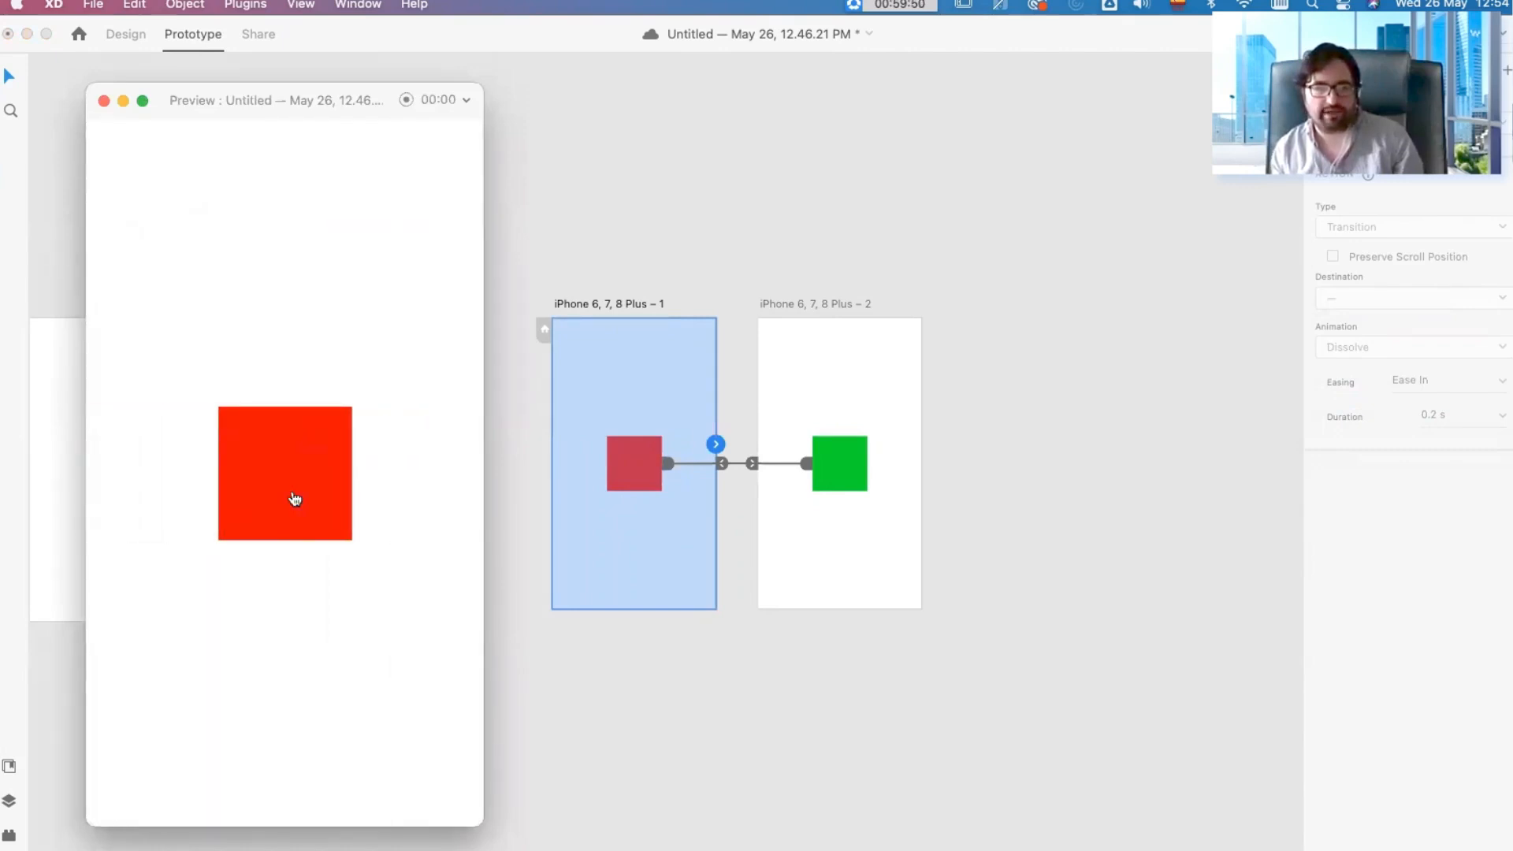
click(292, 497)
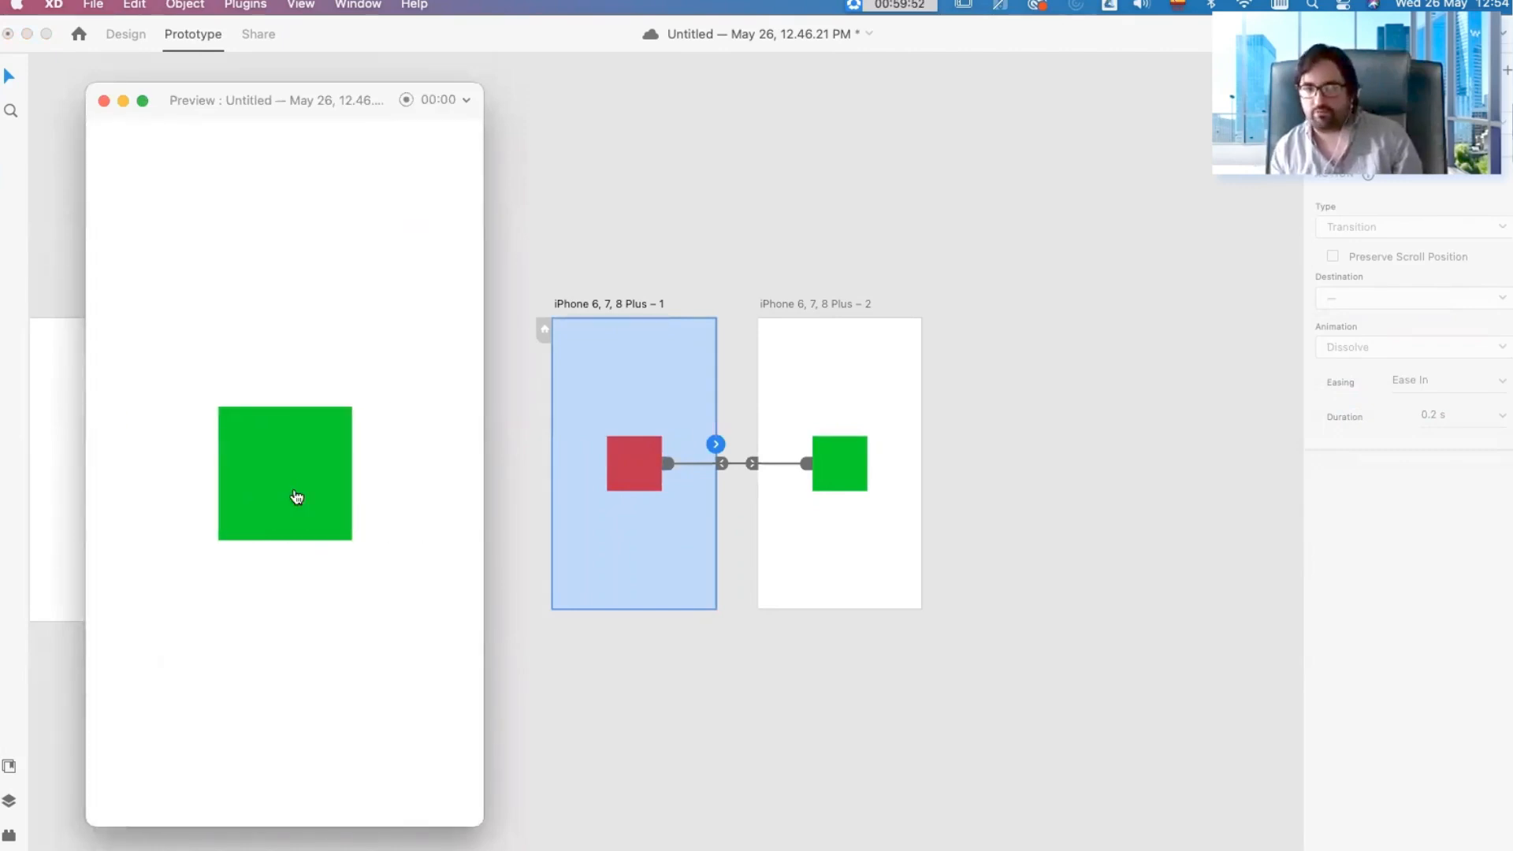
click(296, 497)
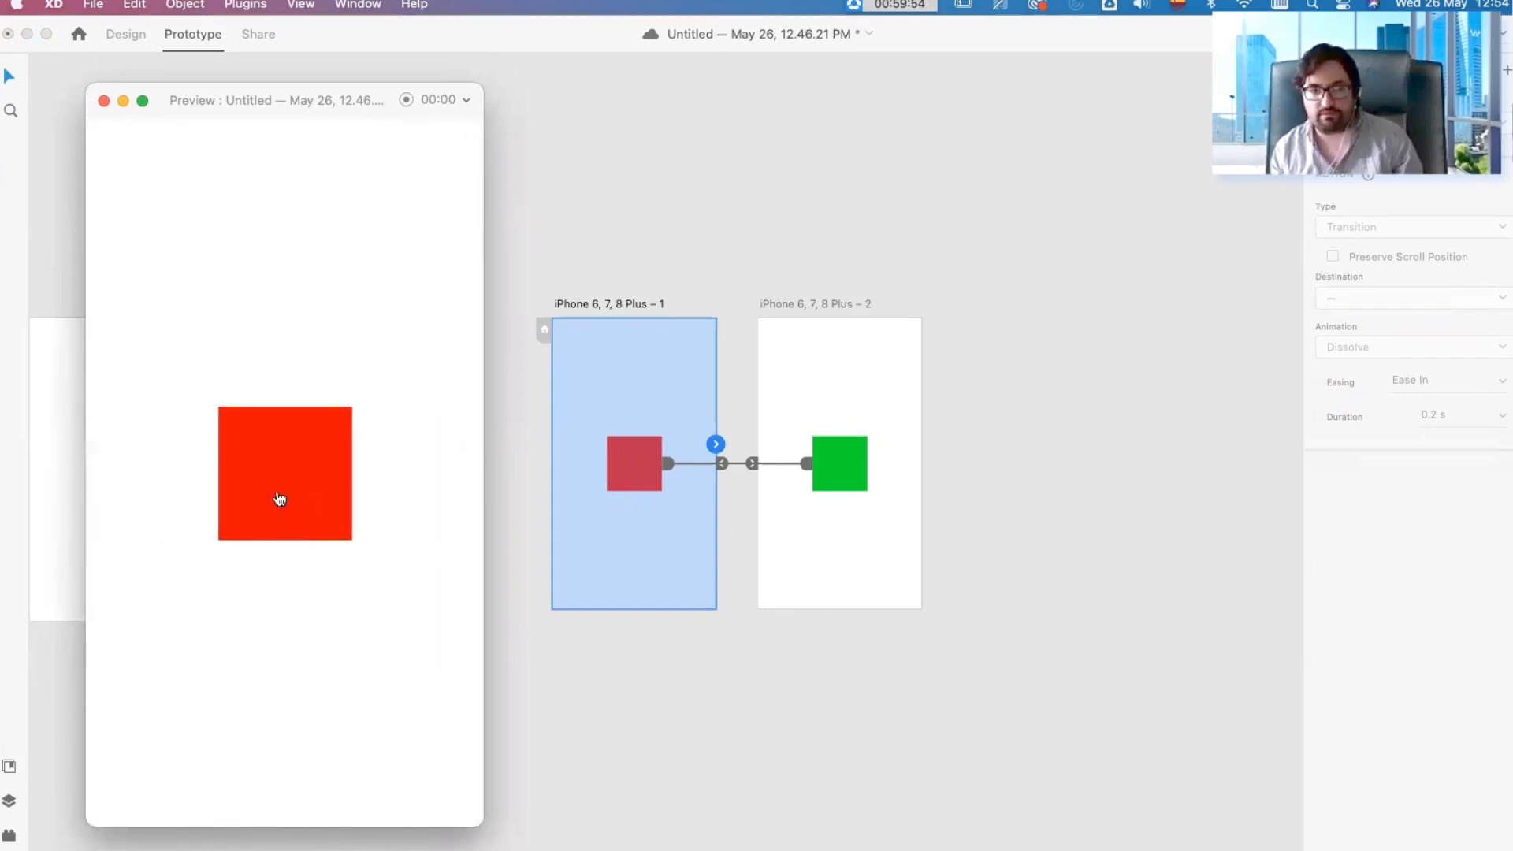
click(309, 466)
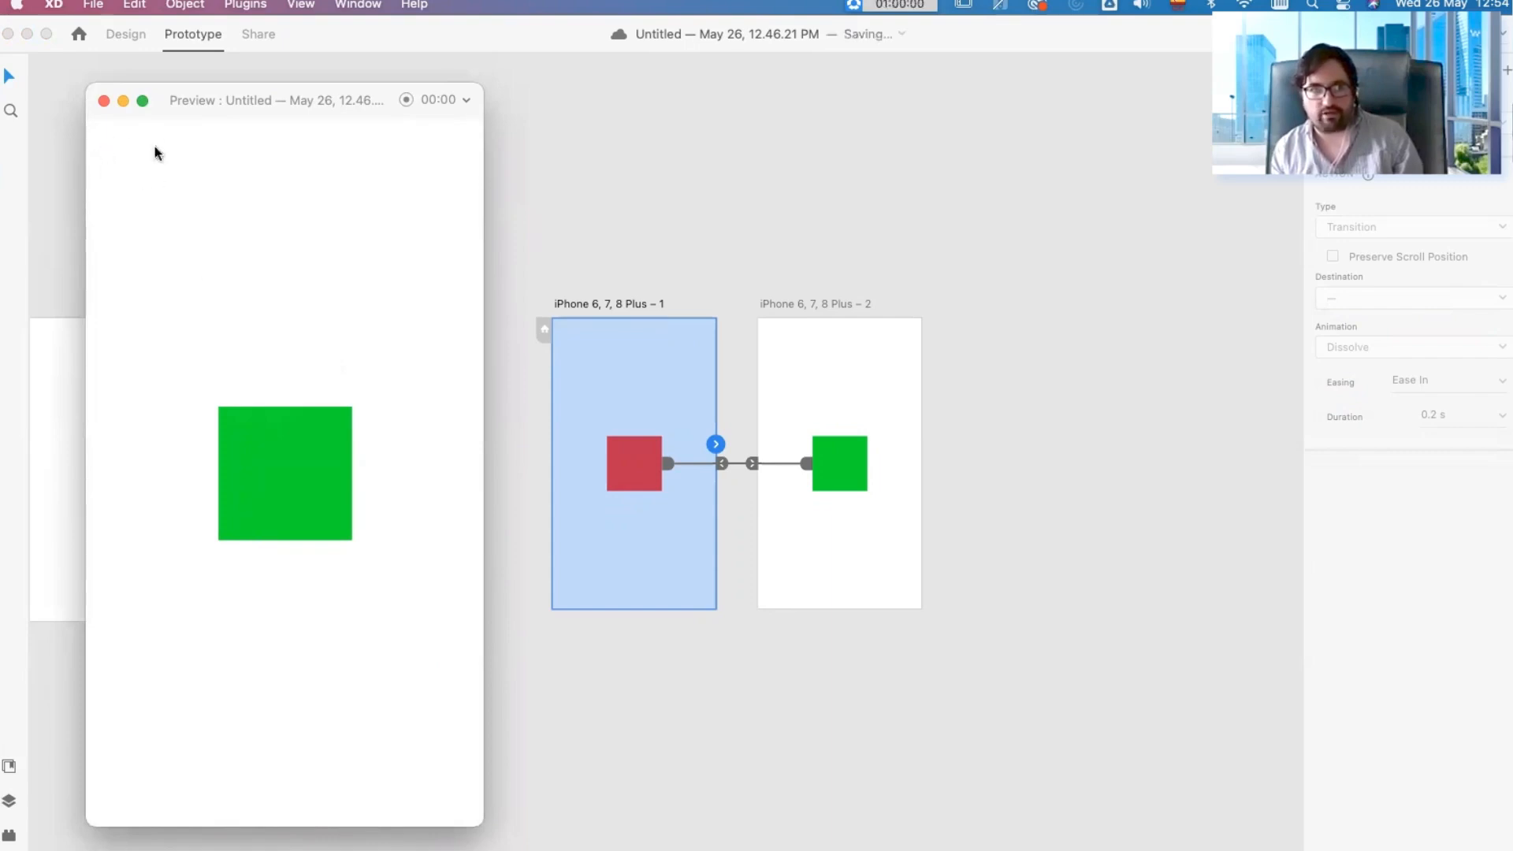
click(252, 473)
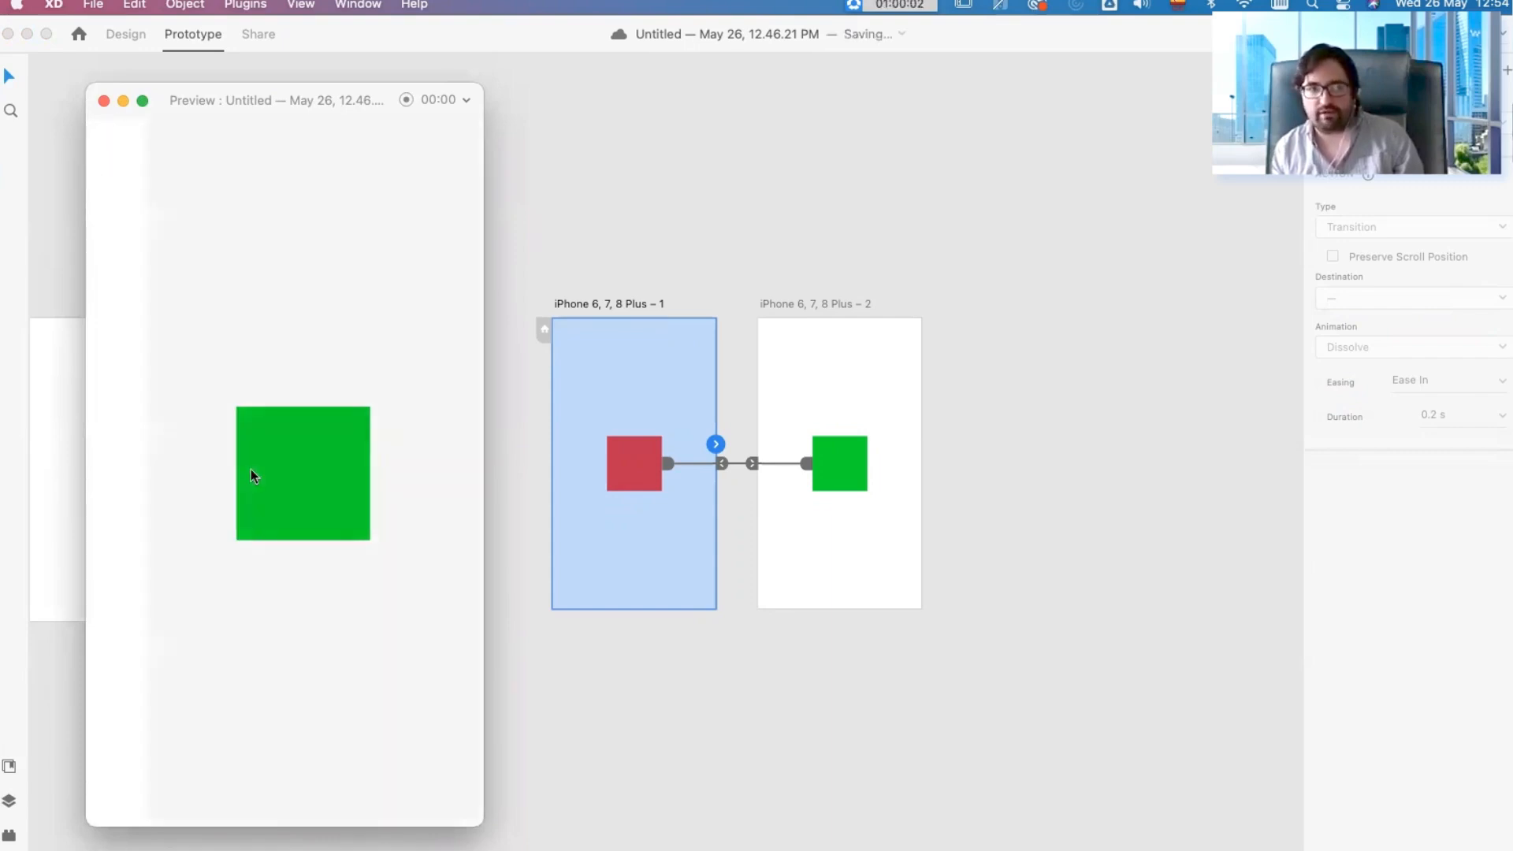
click(251, 476)
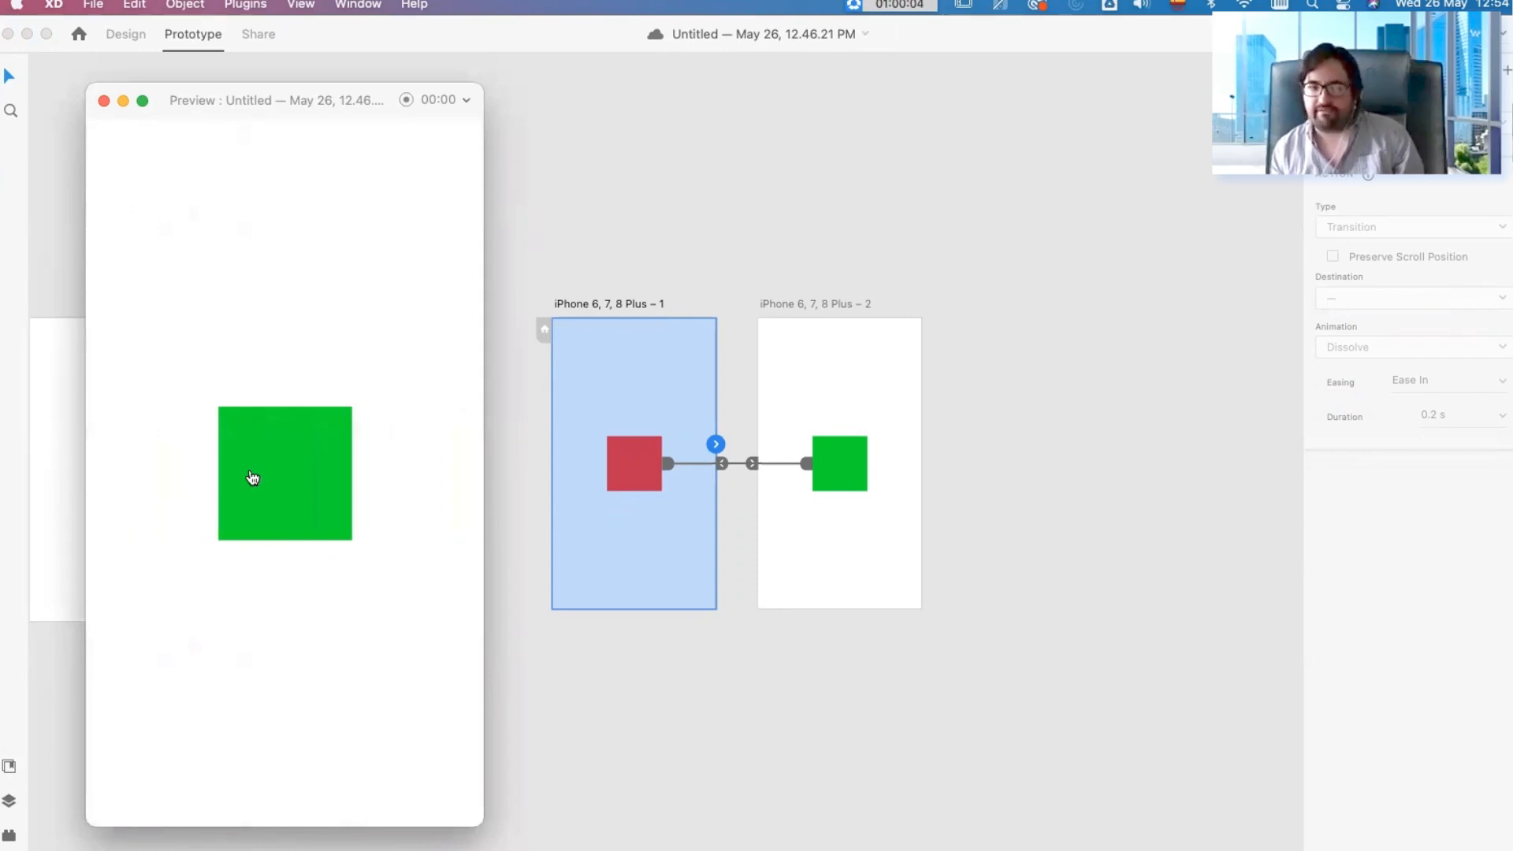
click(249, 475)
click(105, 101)
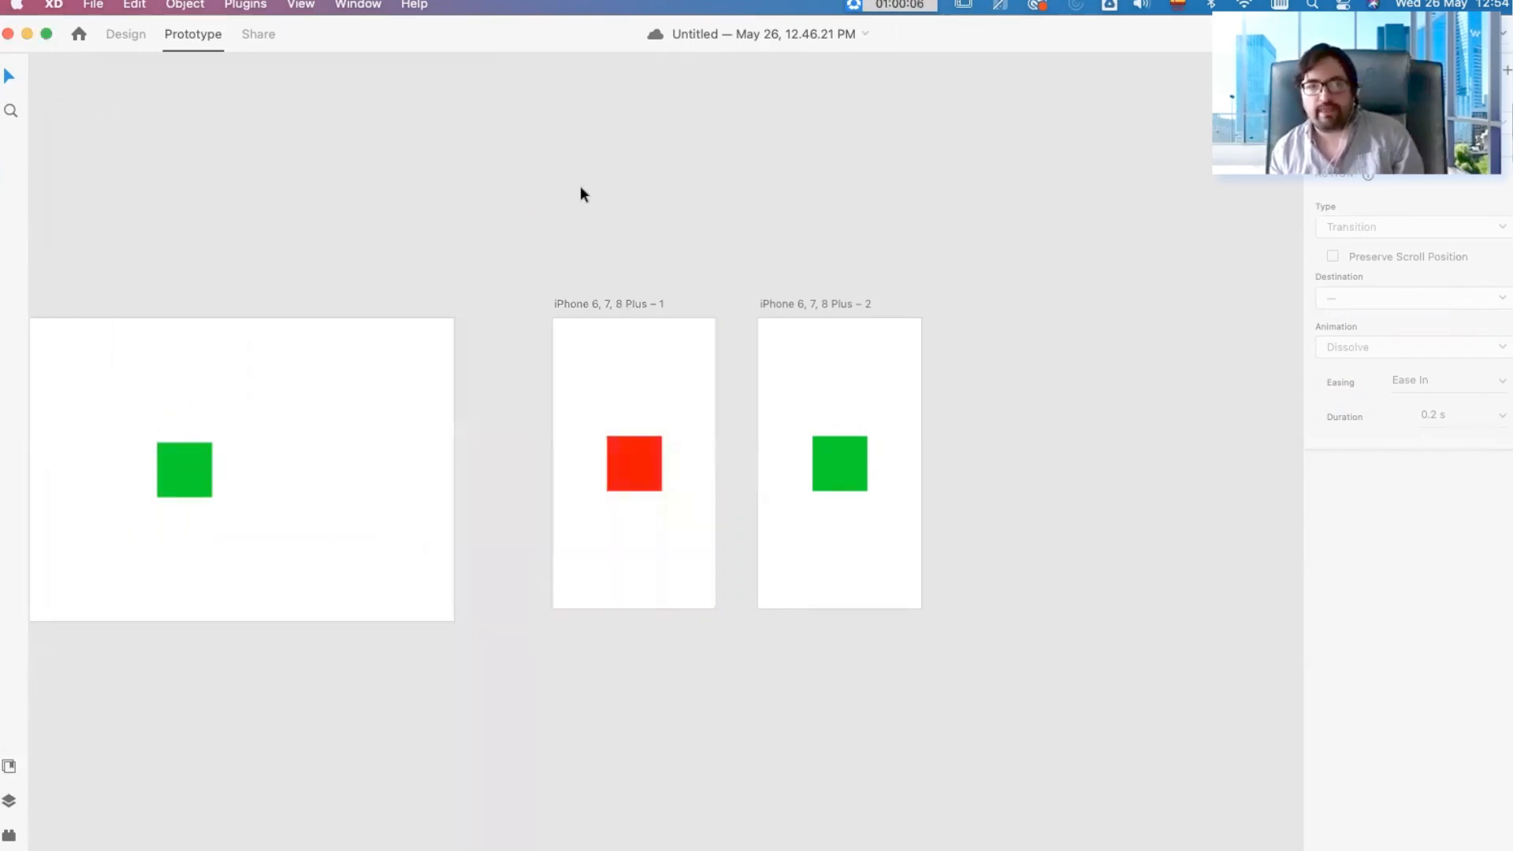
Step: In Share mode, create a Design Review link accessible to anyone with the link and open it in the browser
click(260, 34)
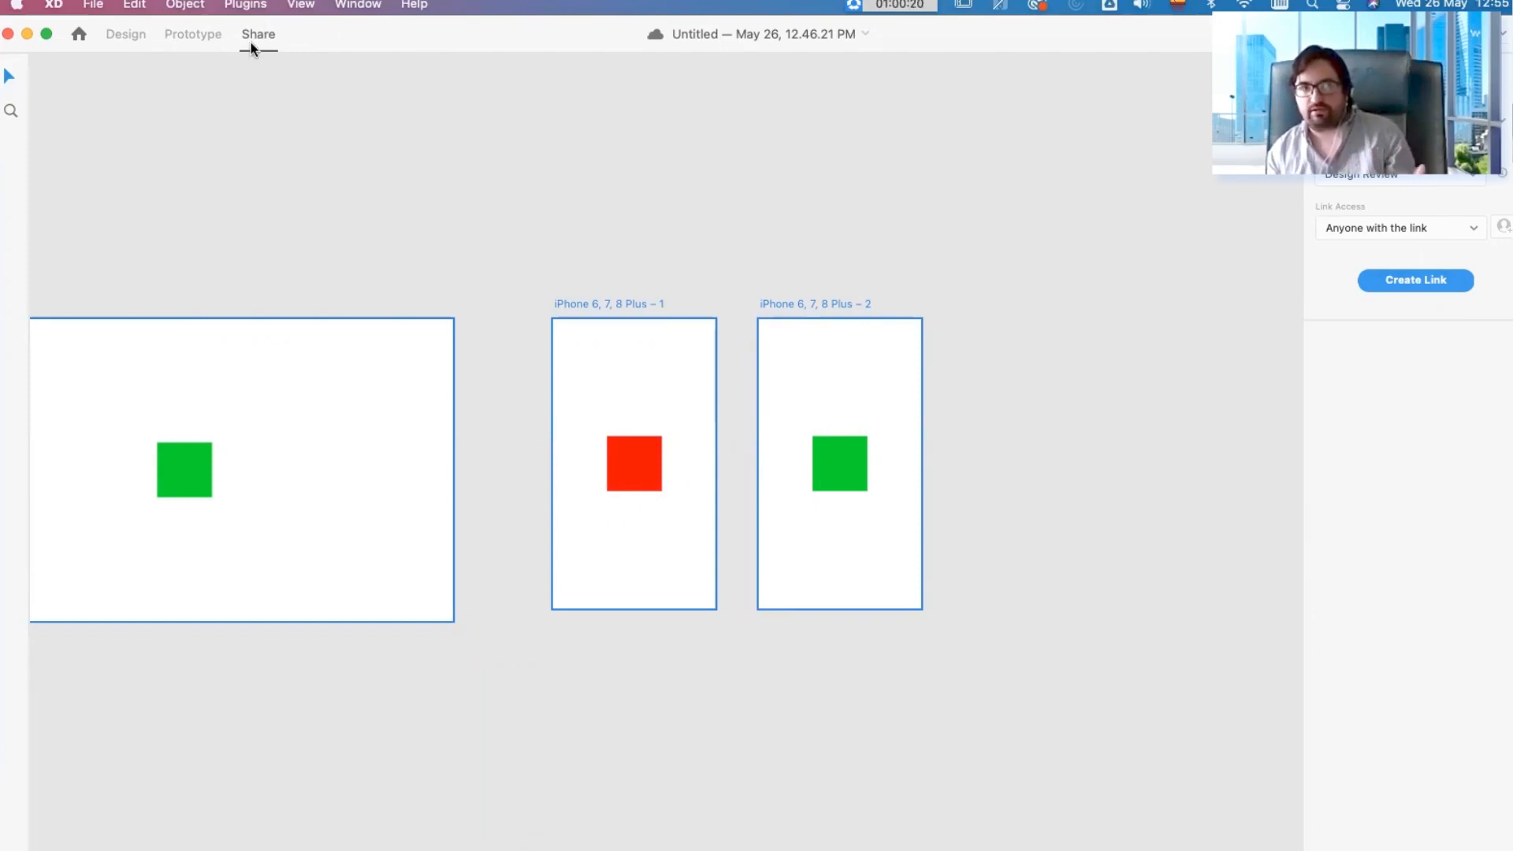
click(1431, 280)
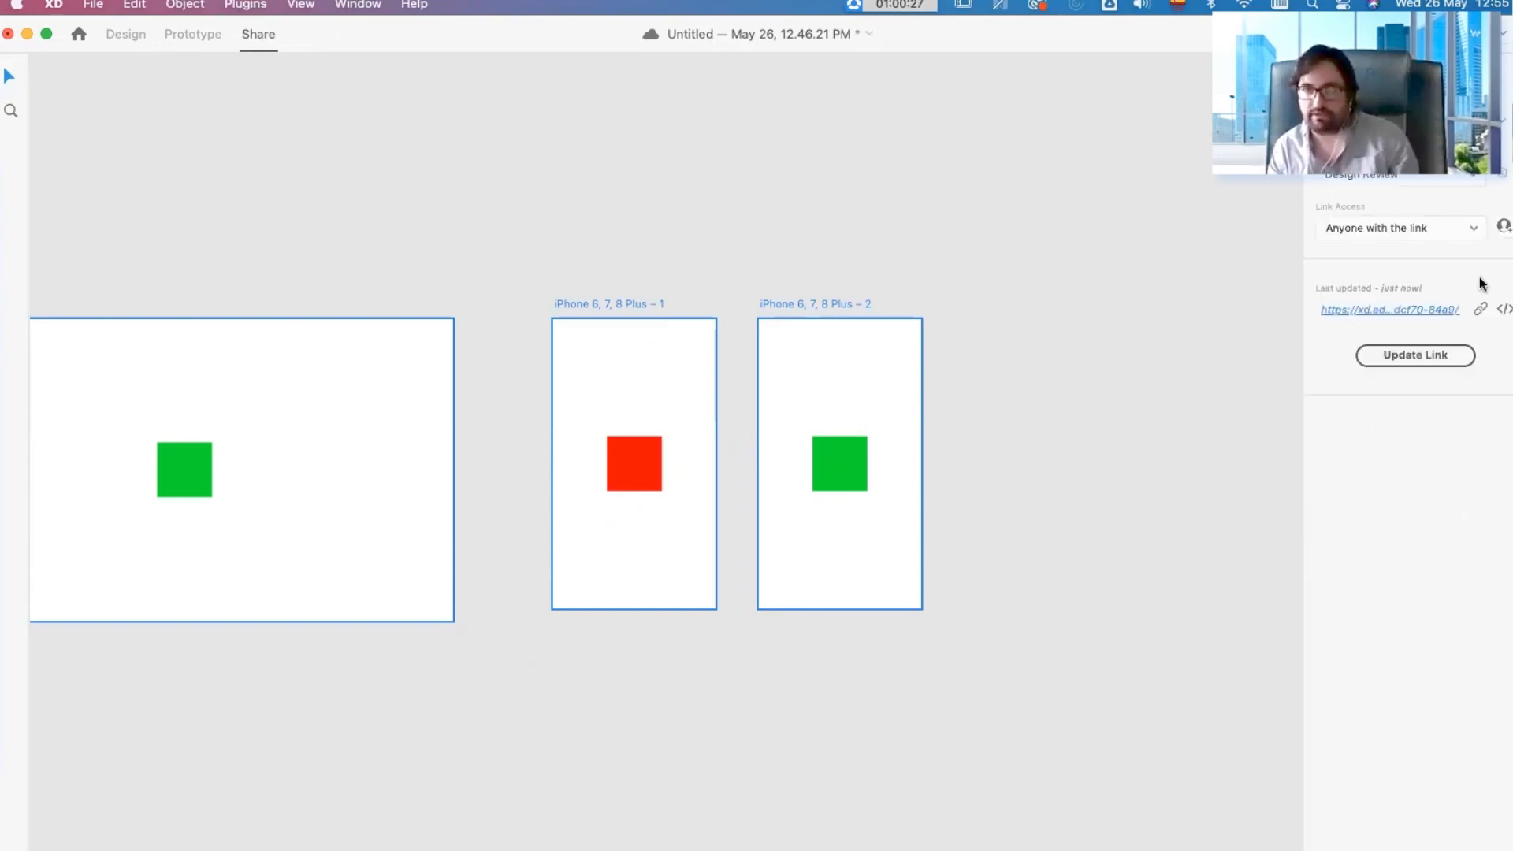
click(1388, 309)
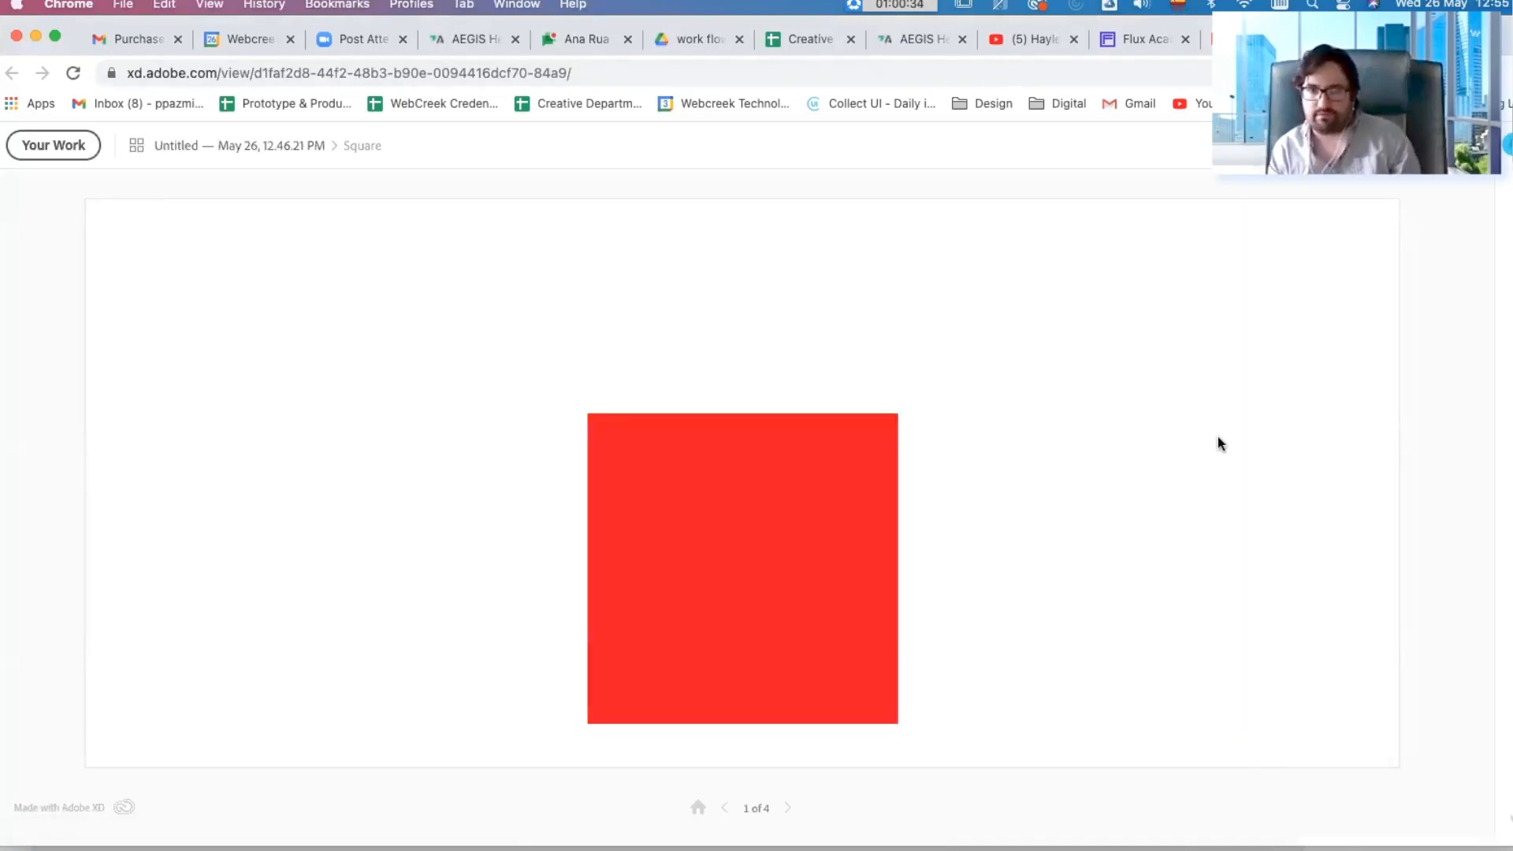
Step: Test the shared prototype in the browser by toggling repeatedly between the Square and Circle screens
click(641, 499)
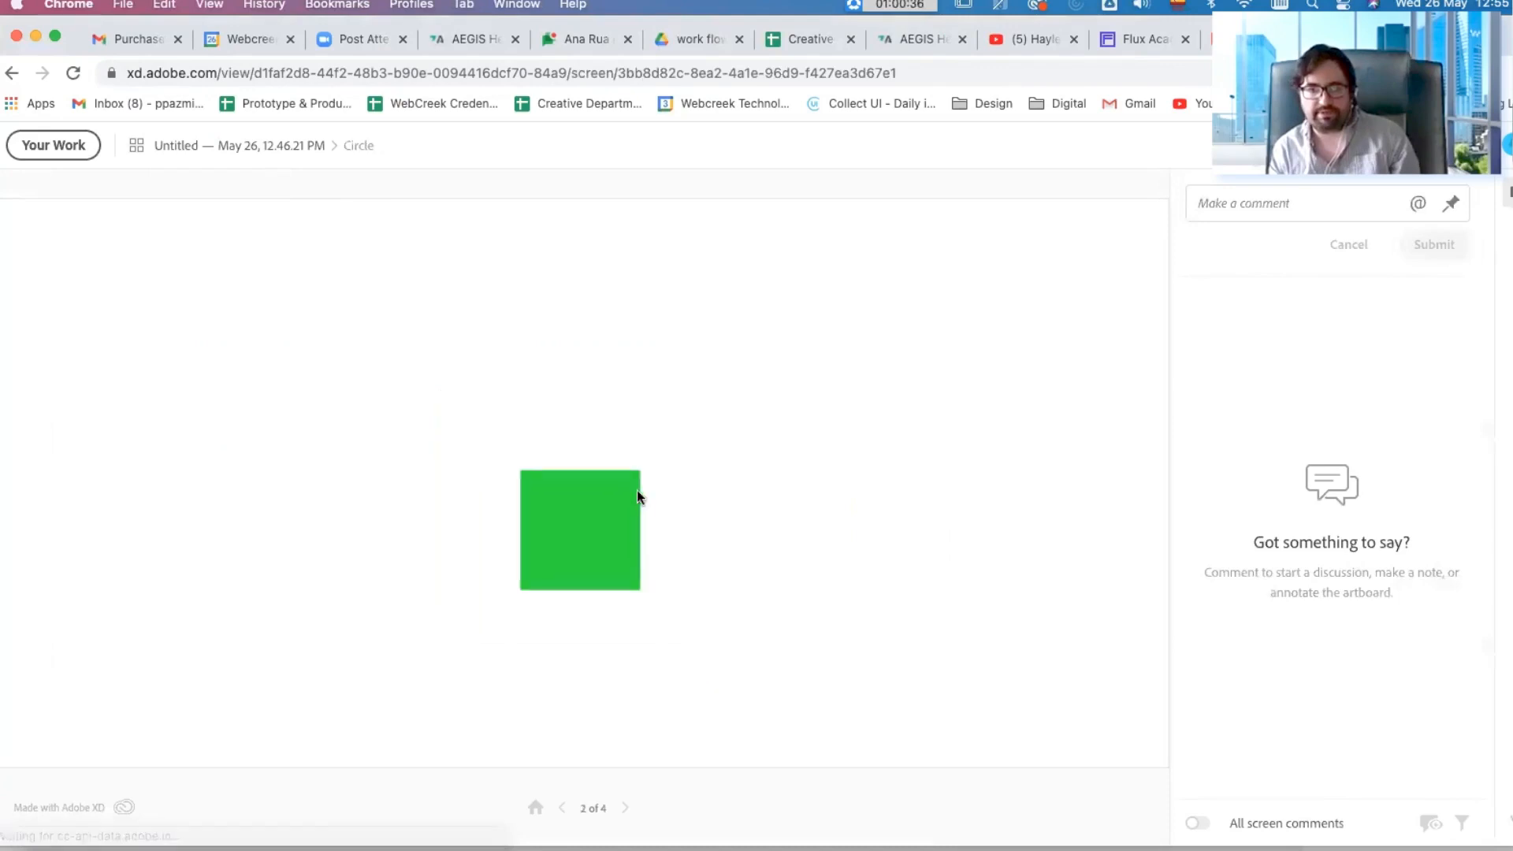
click(595, 530)
click(623, 529)
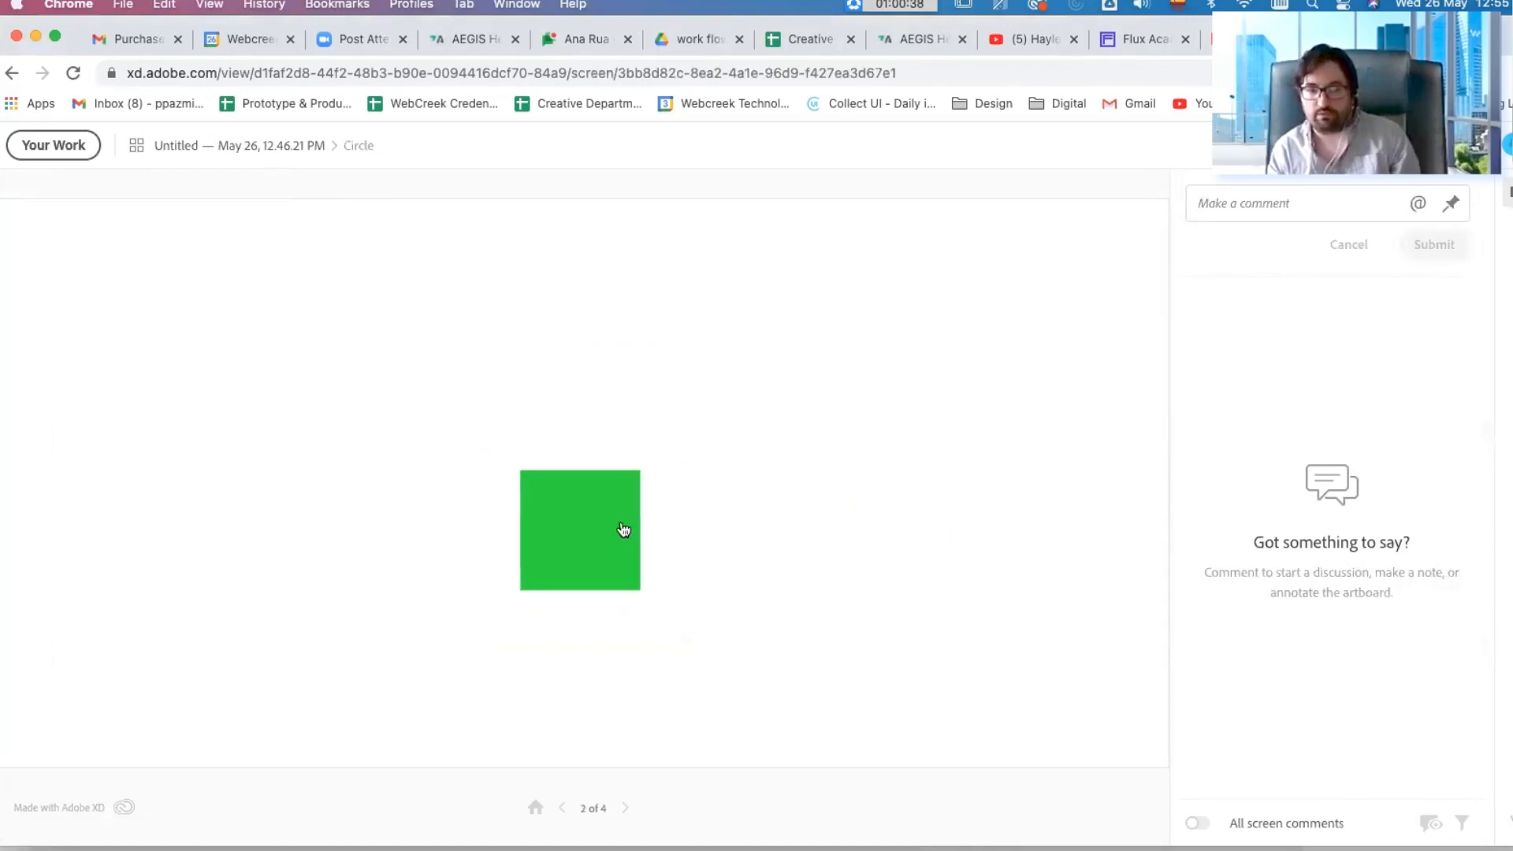
click(625, 544)
click(626, 544)
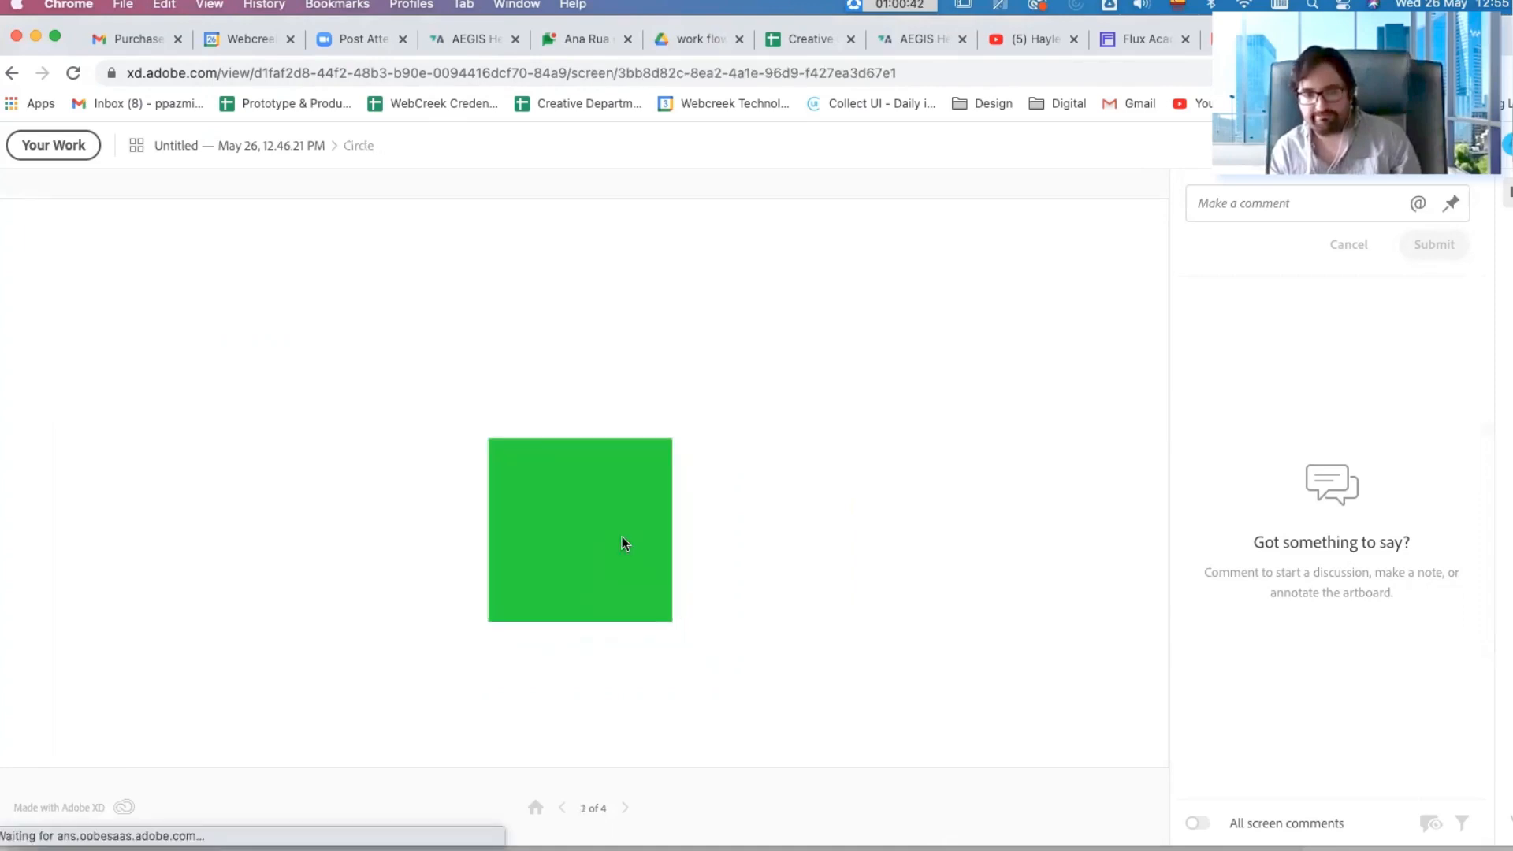
click(625, 543)
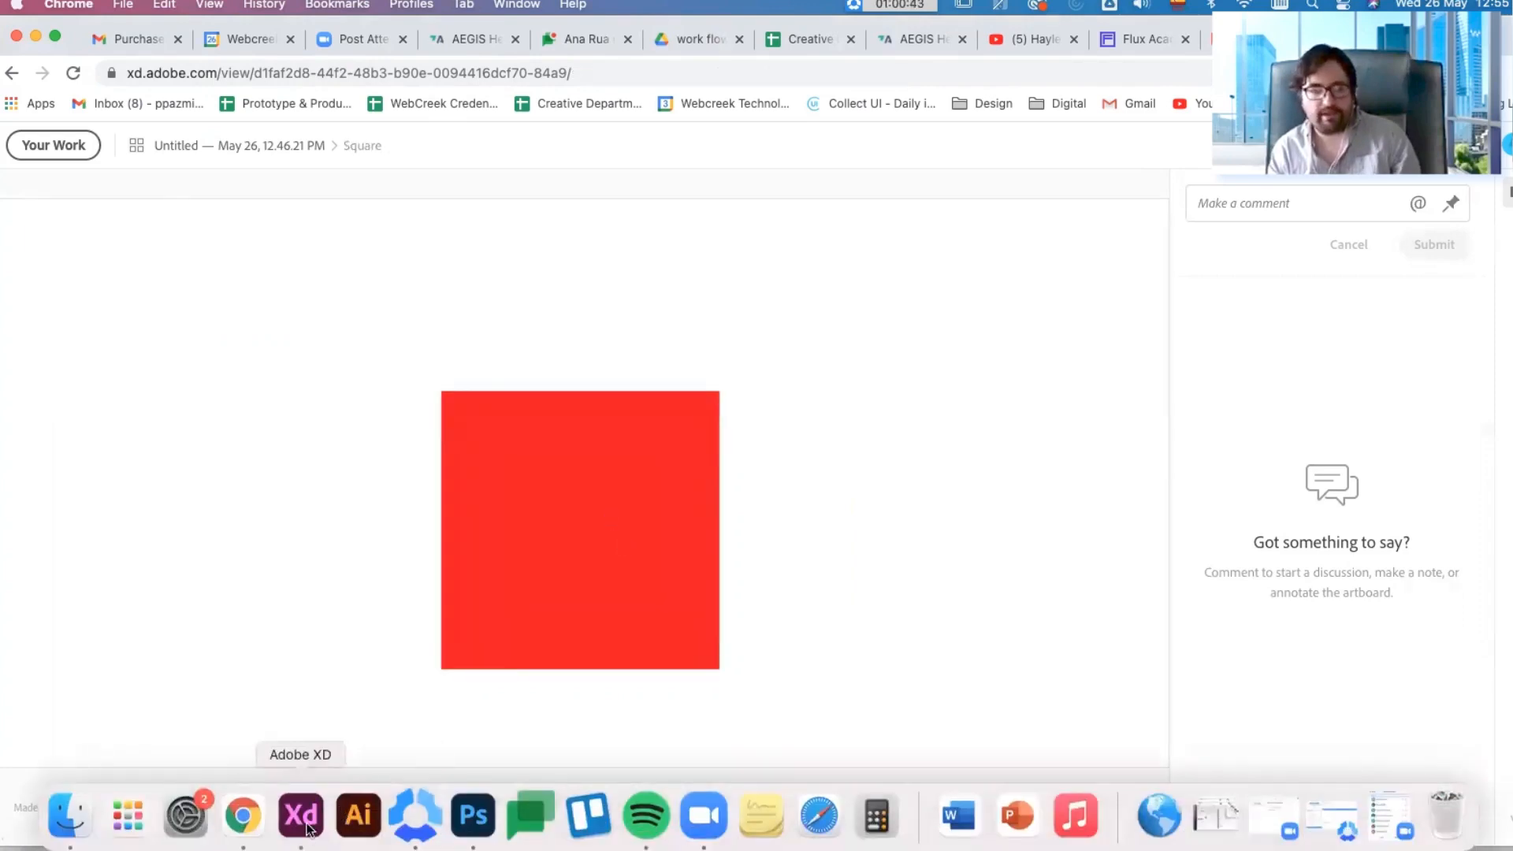
Step: Switch back to Adobe XD in Design mode, examine all the artboards together, and select then deselect their squares
click(301, 815)
click(139, 32)
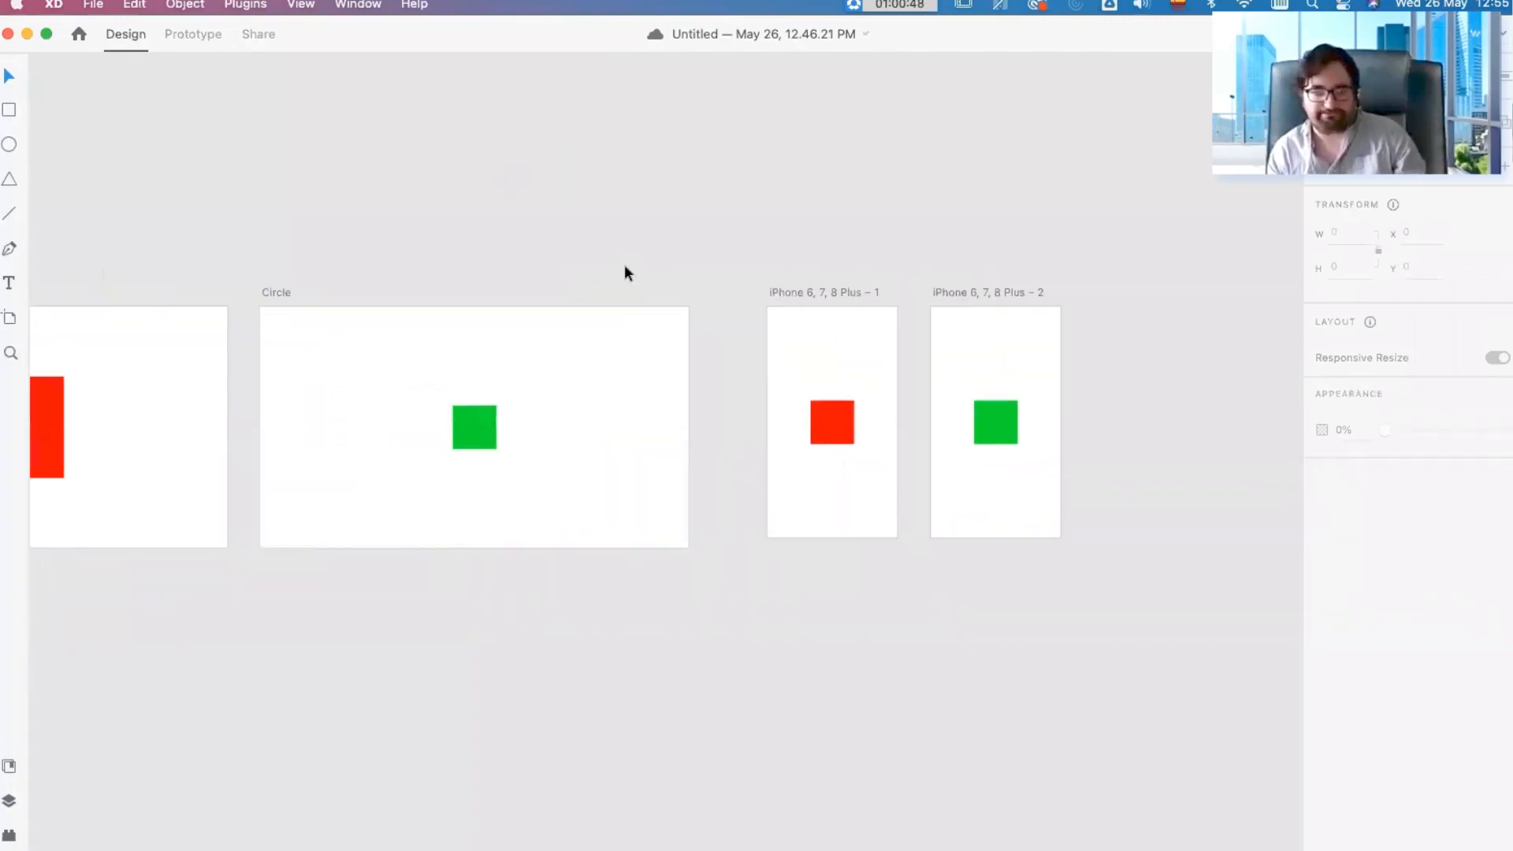
drag(359, 261, 570, 269)
scroll(571, 269, down, 2)
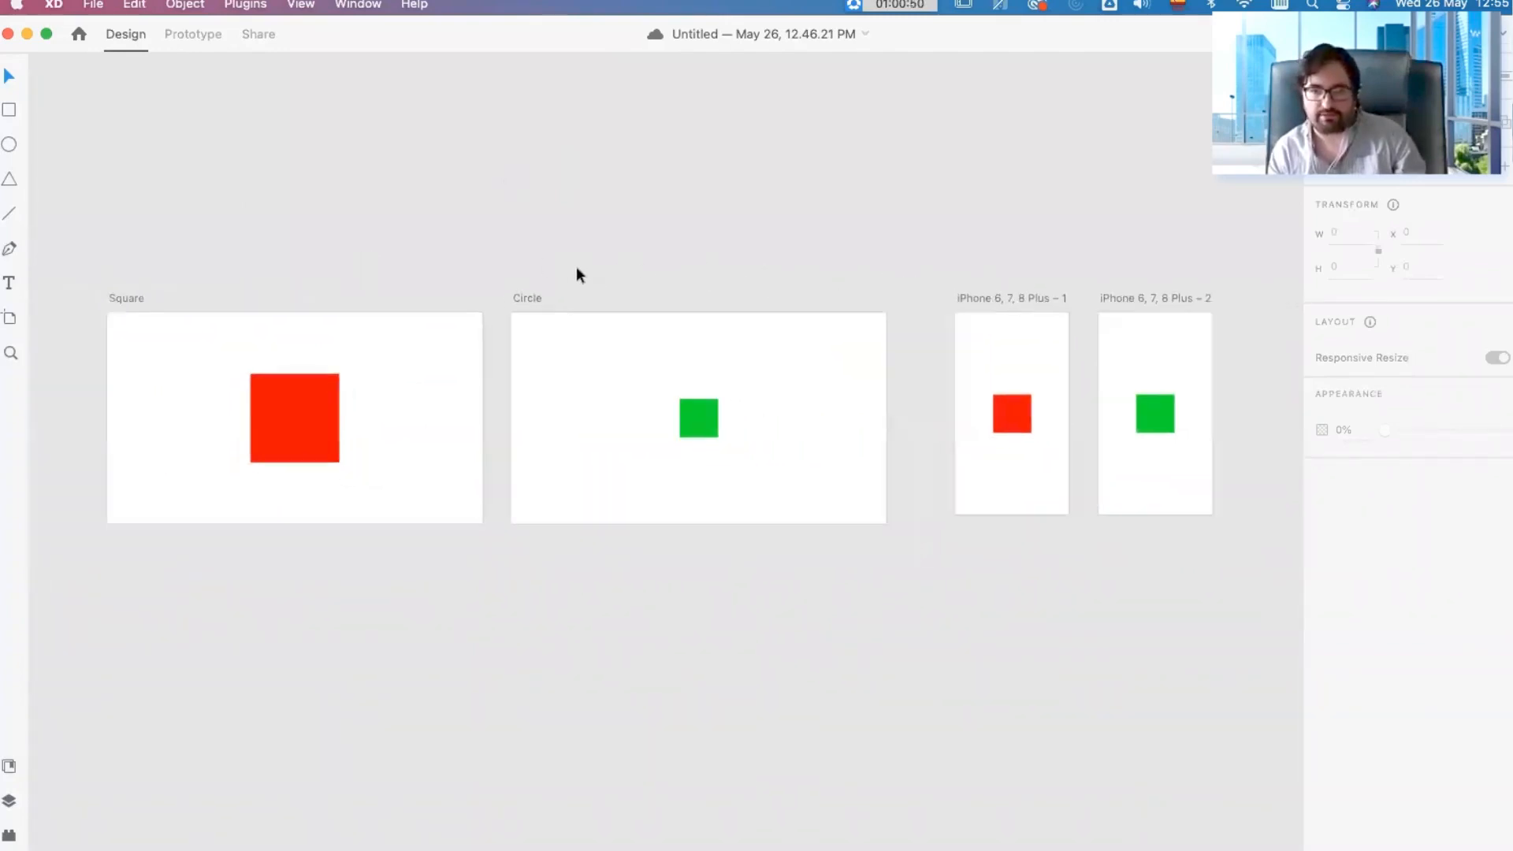
scroll(570, 271, right, 1)
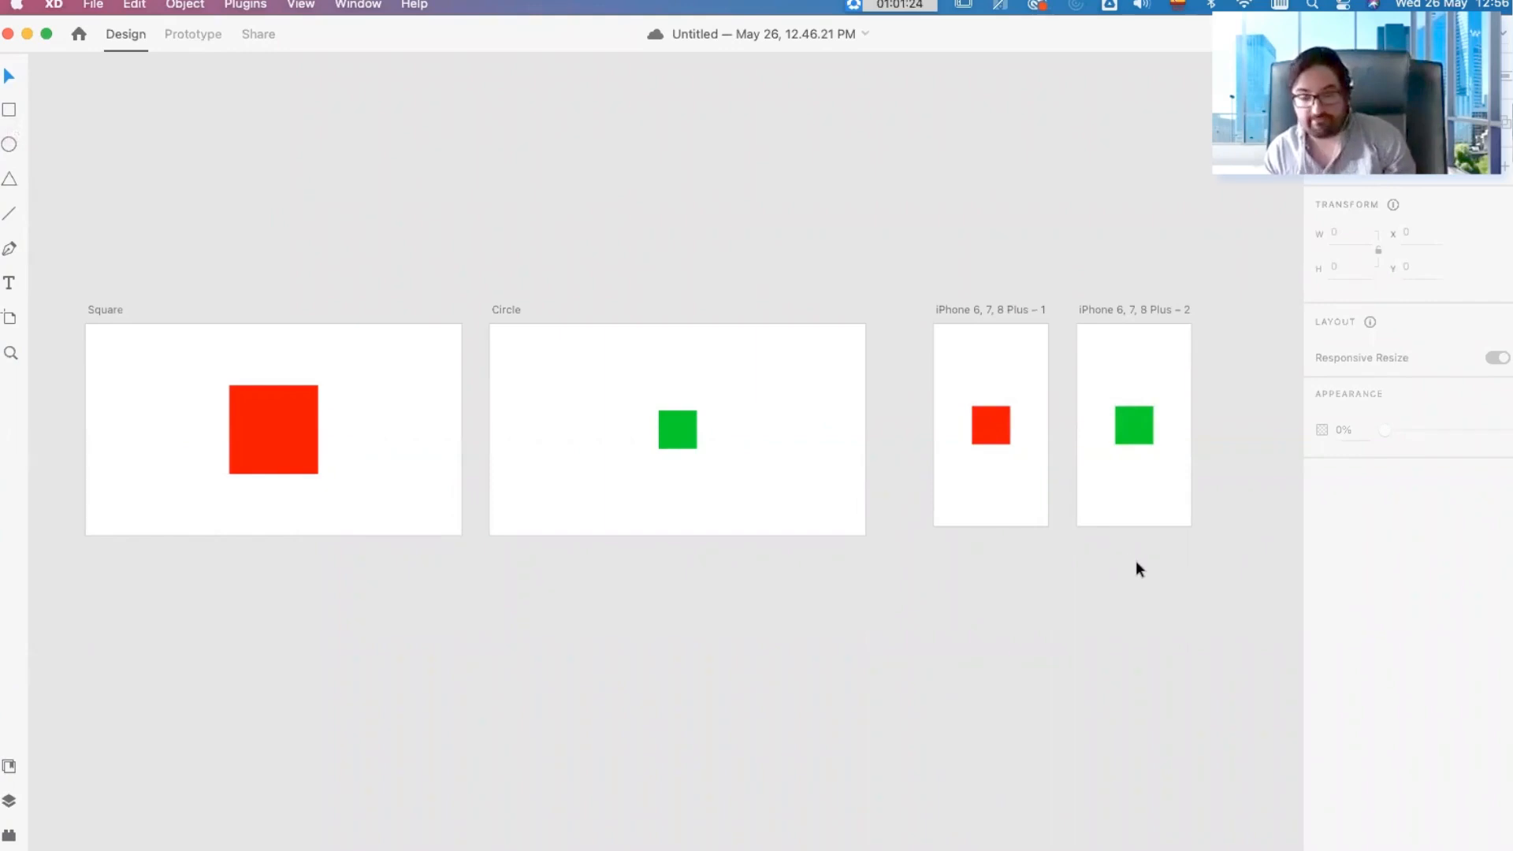
drag(1171, 584, 293, 420)
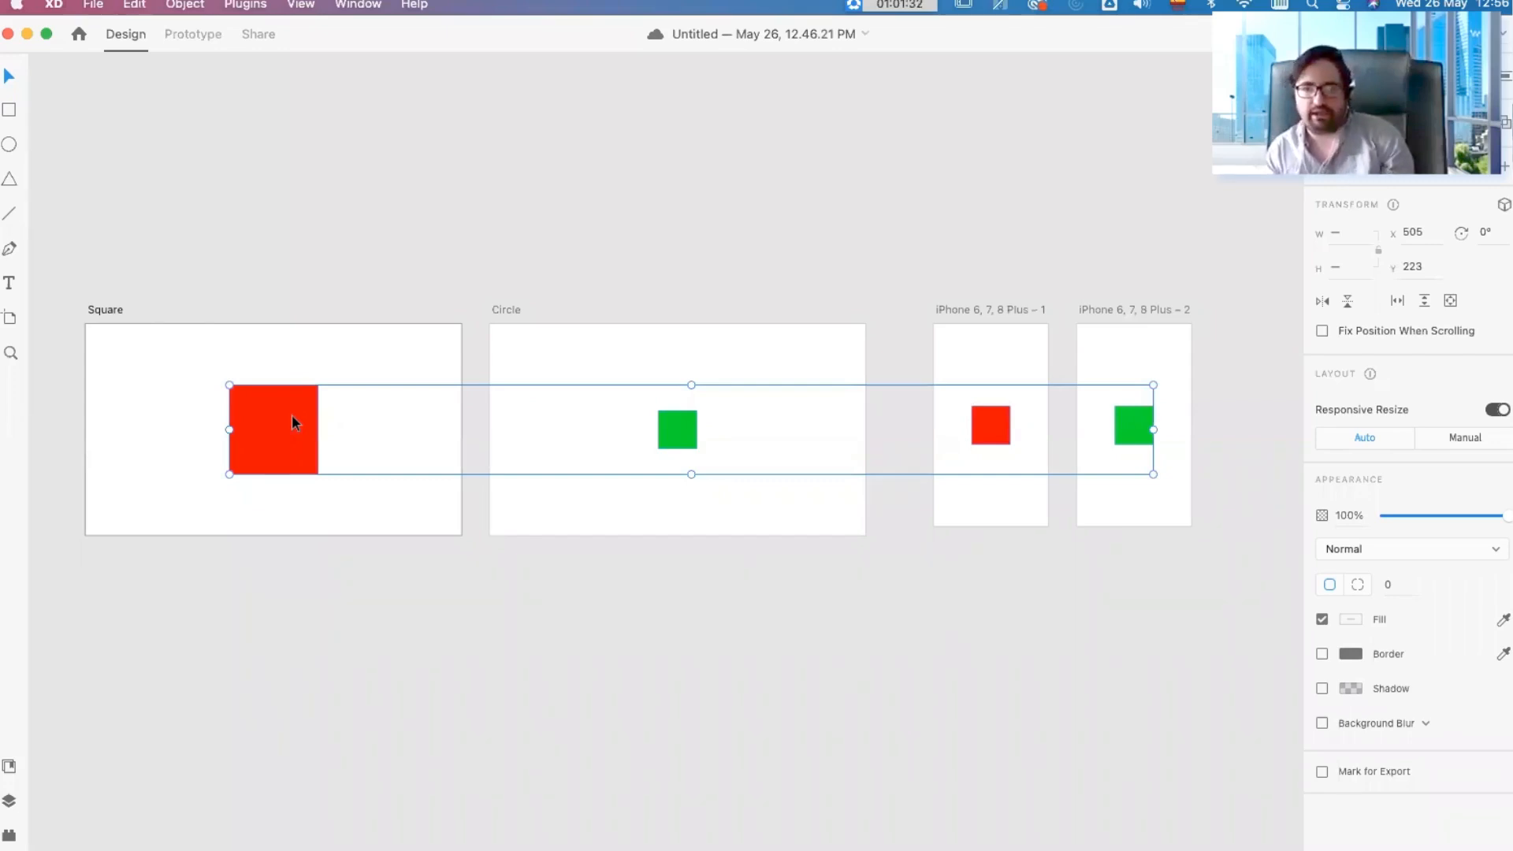
click(533, 254)
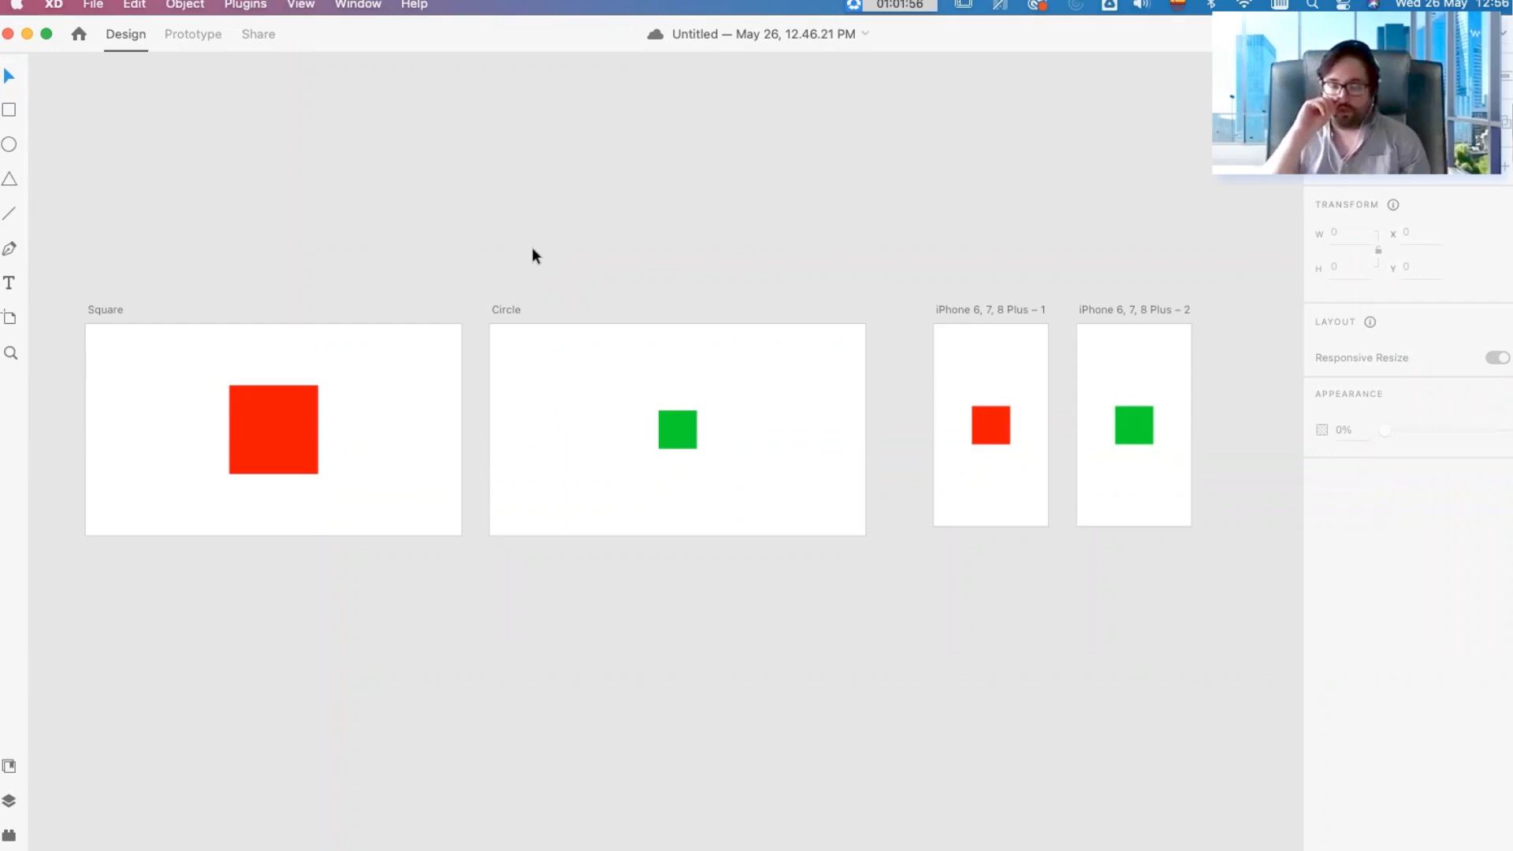
Step: Switch to the browser, bring up the workshop presentation window, advance to the feedback slide, and exit the full-screen slideshow
click(244, 818)
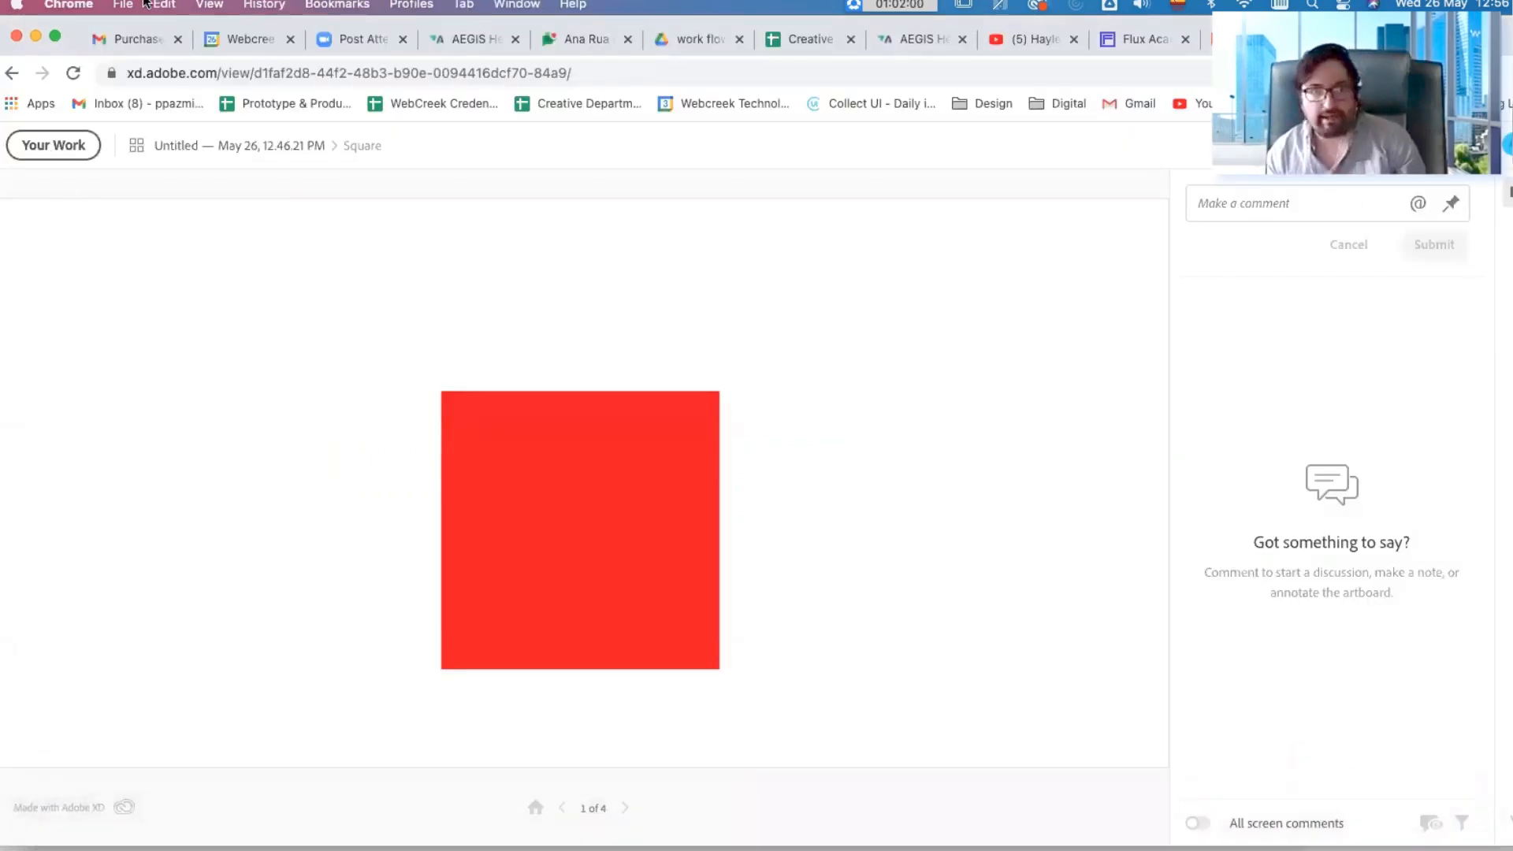
click(508, 4)
click(588, 299)
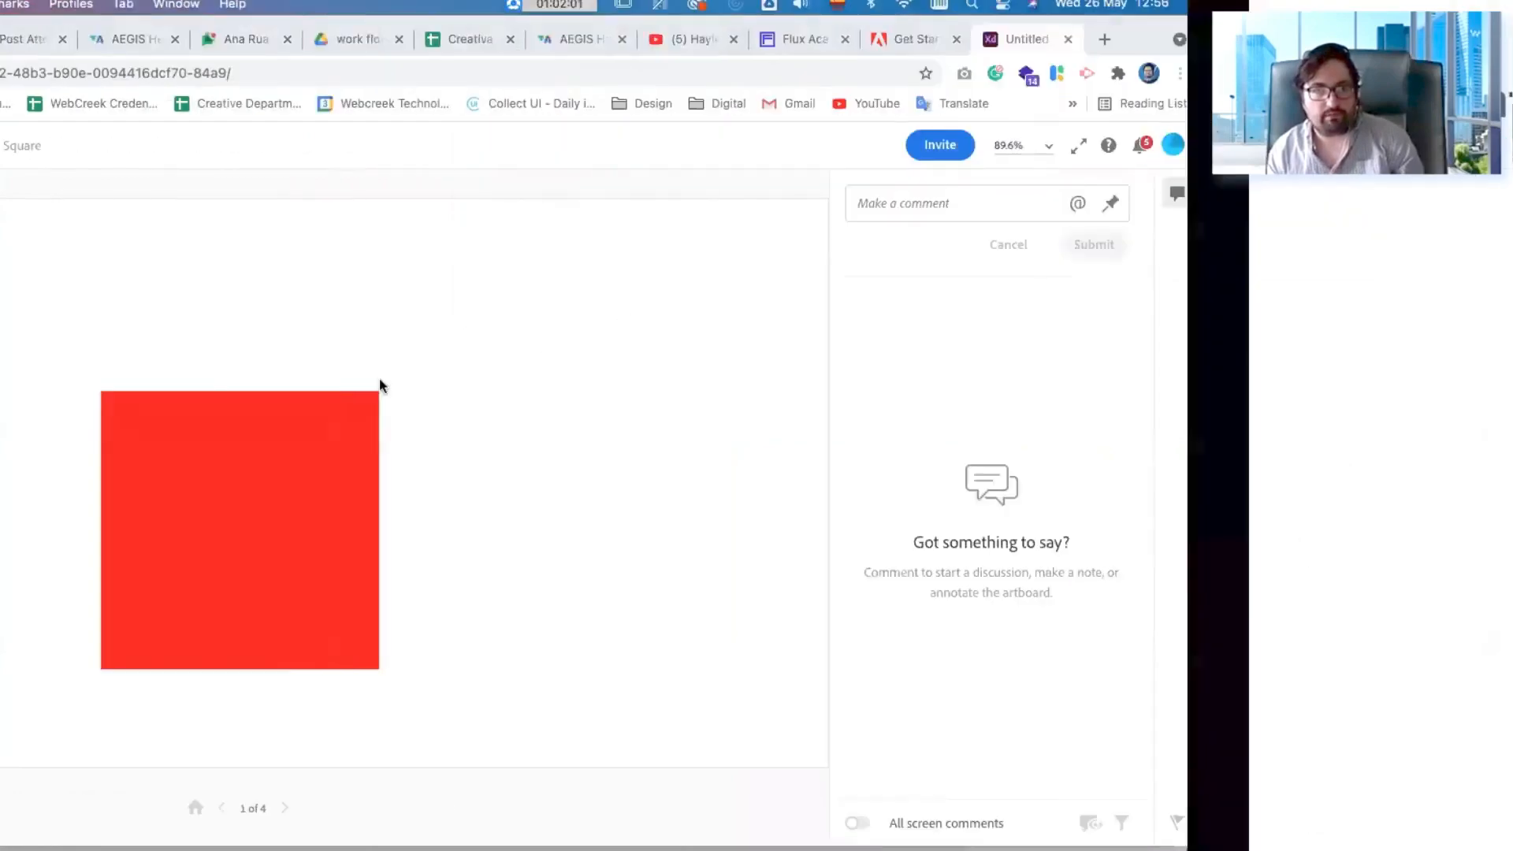
key(Right)
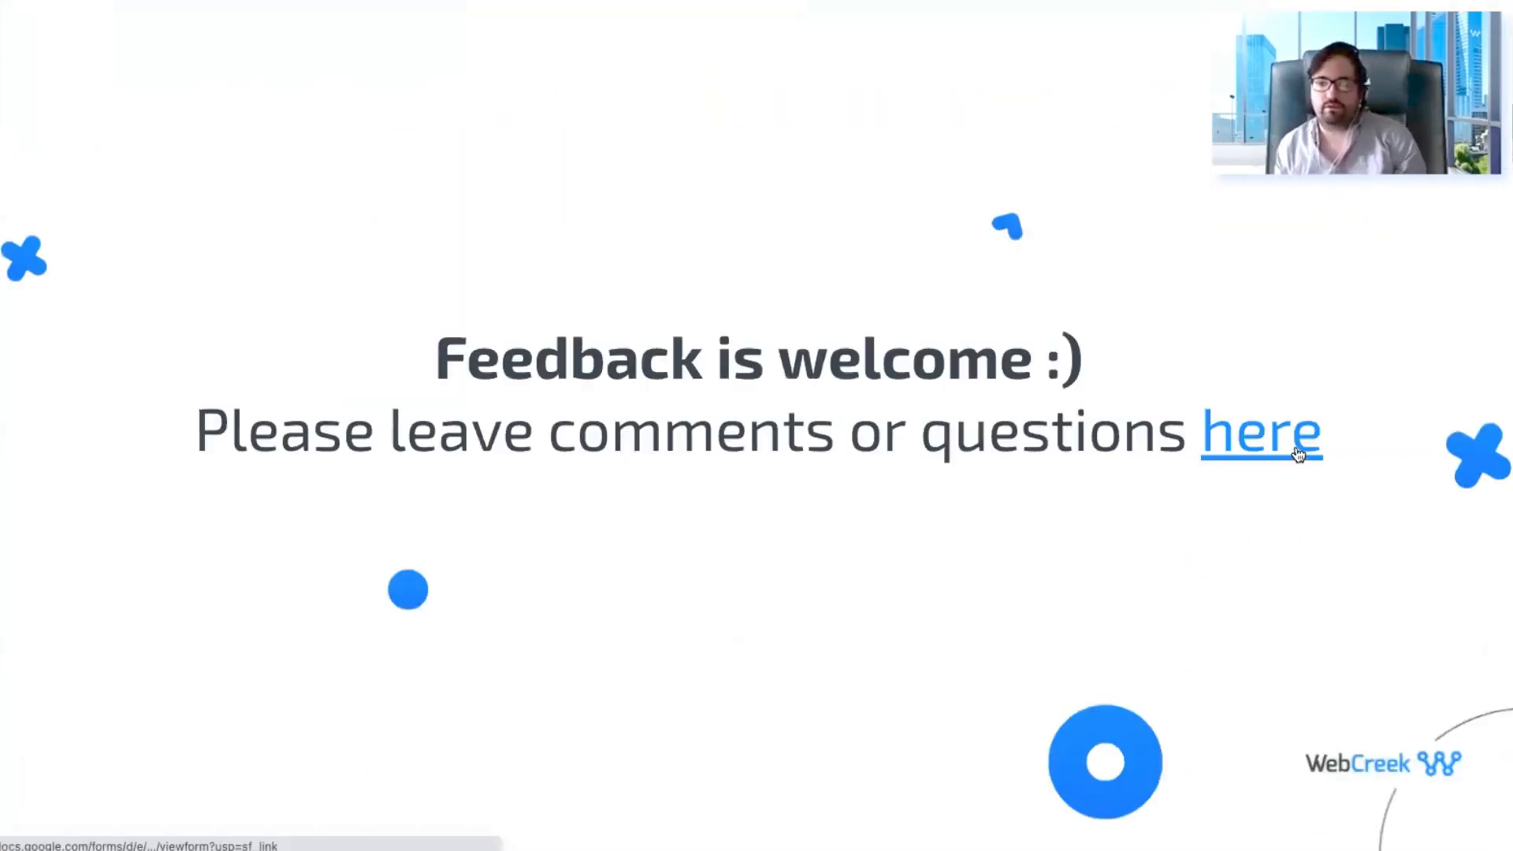
key(Escape)
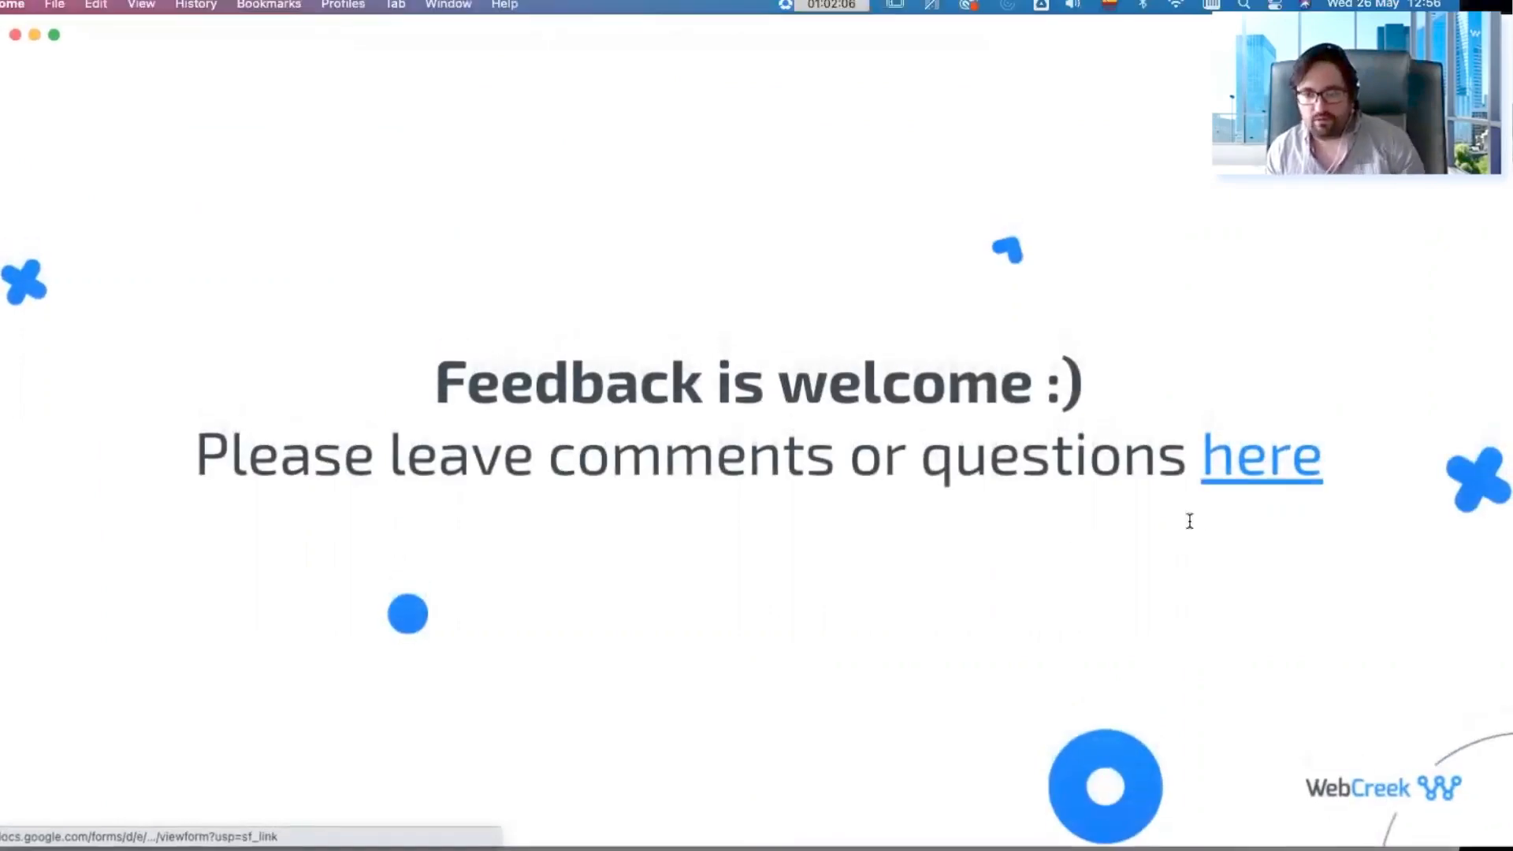
Step: Open the feedback form linked on the slide, copy its web address, close the form, and switch briefly to the Zoom meeting
click(1184, 504)
click(1145, 504)
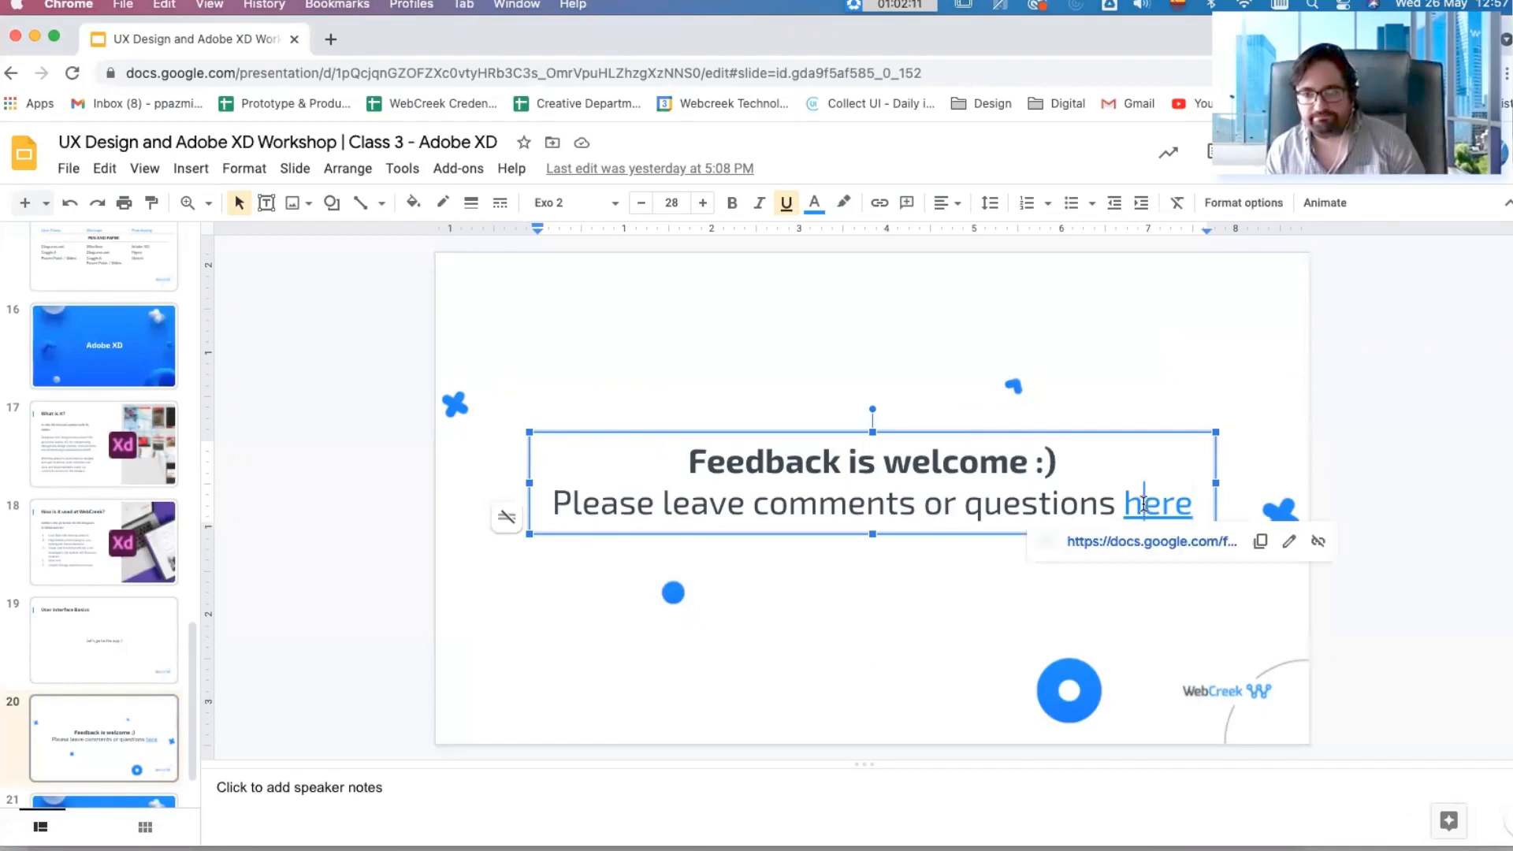
click(1219, 544)
click(519, 77)
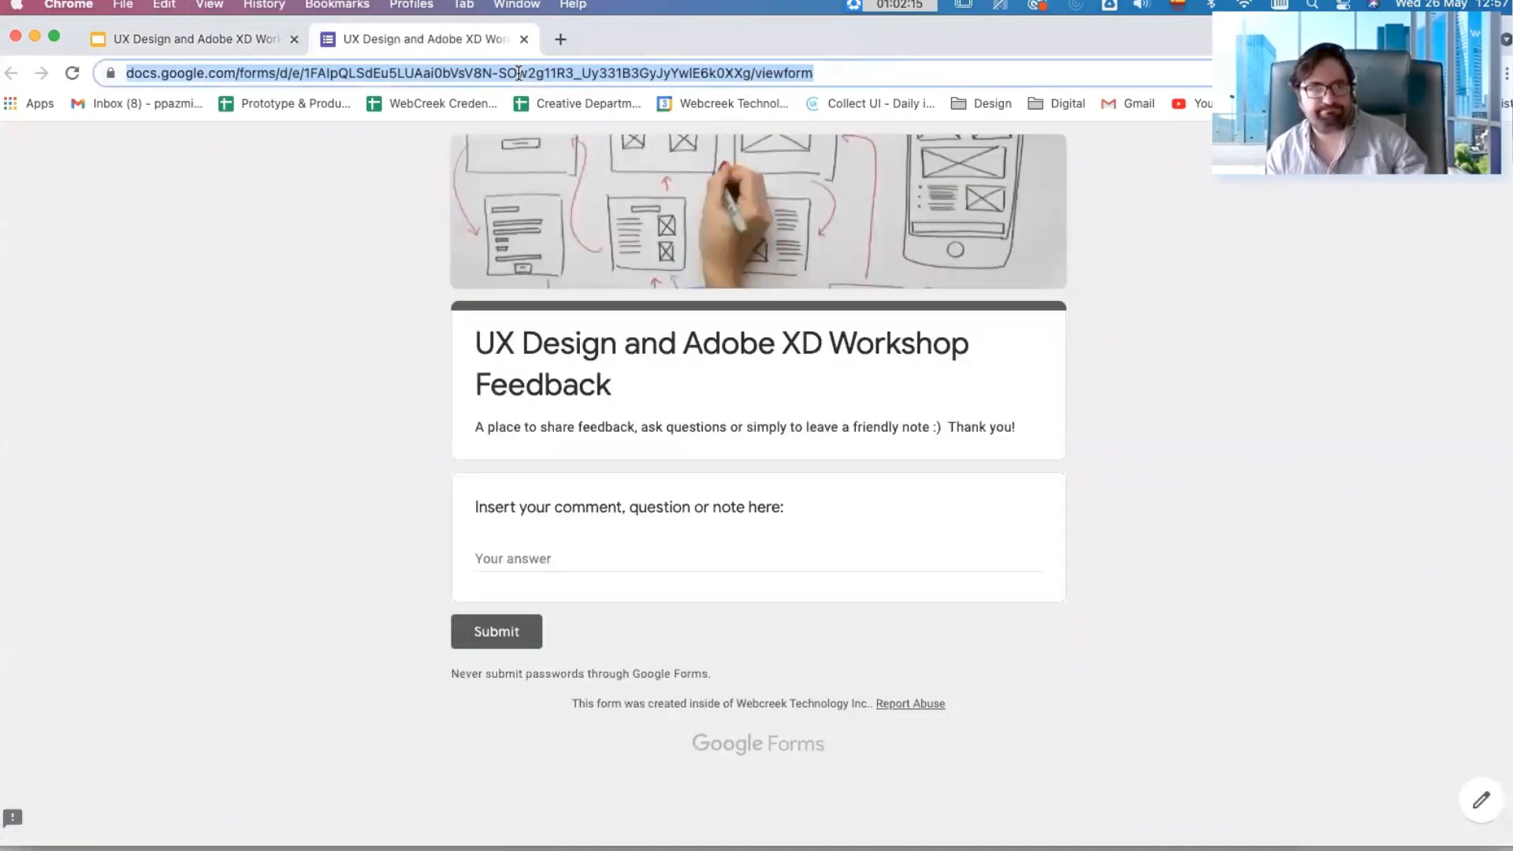
key(super+w)
click(709, 814)
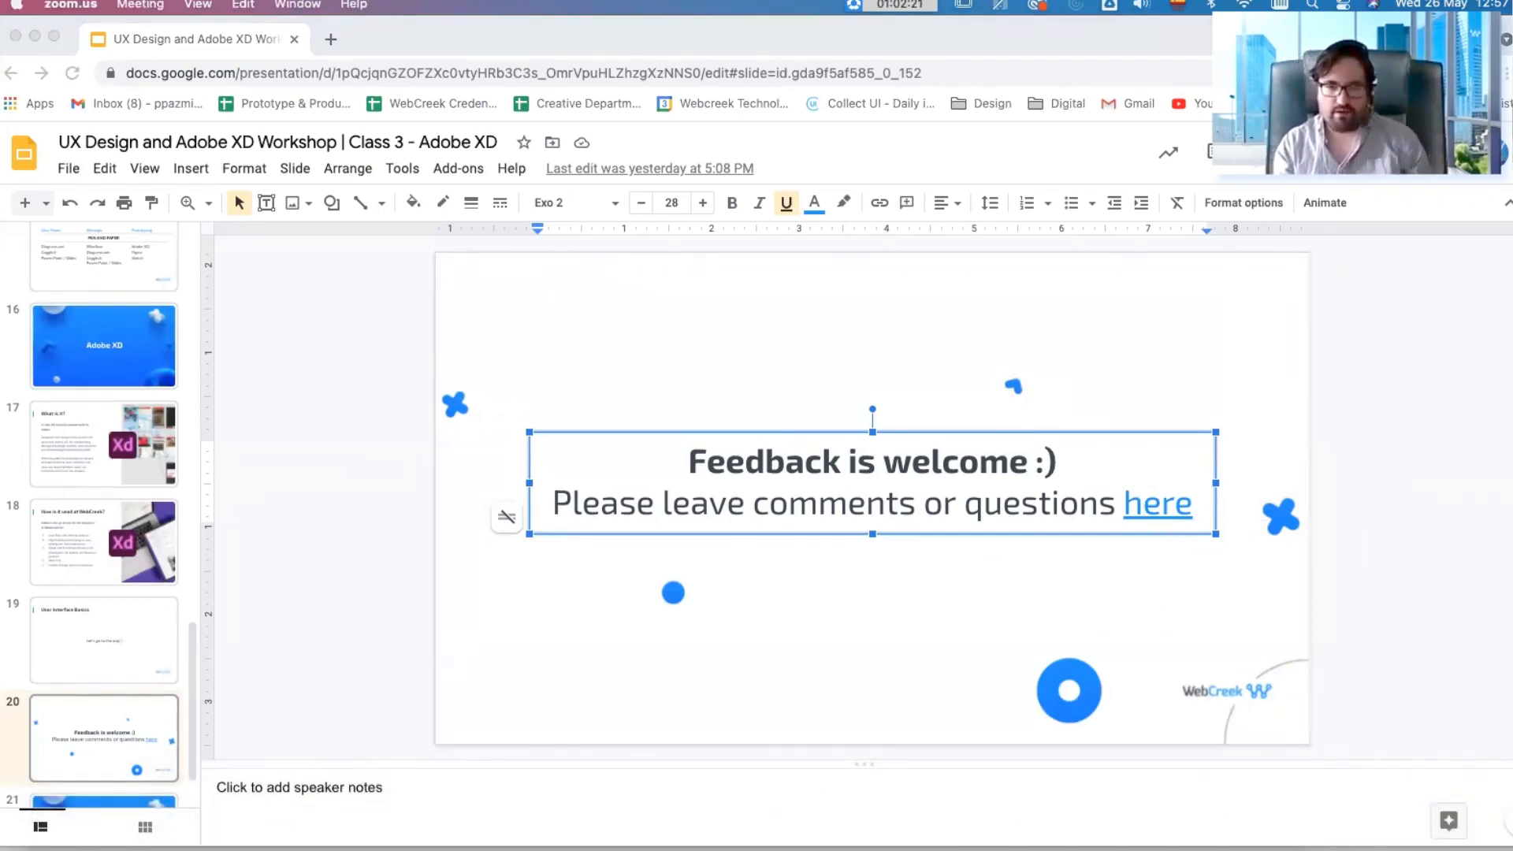
click(1407, 349)
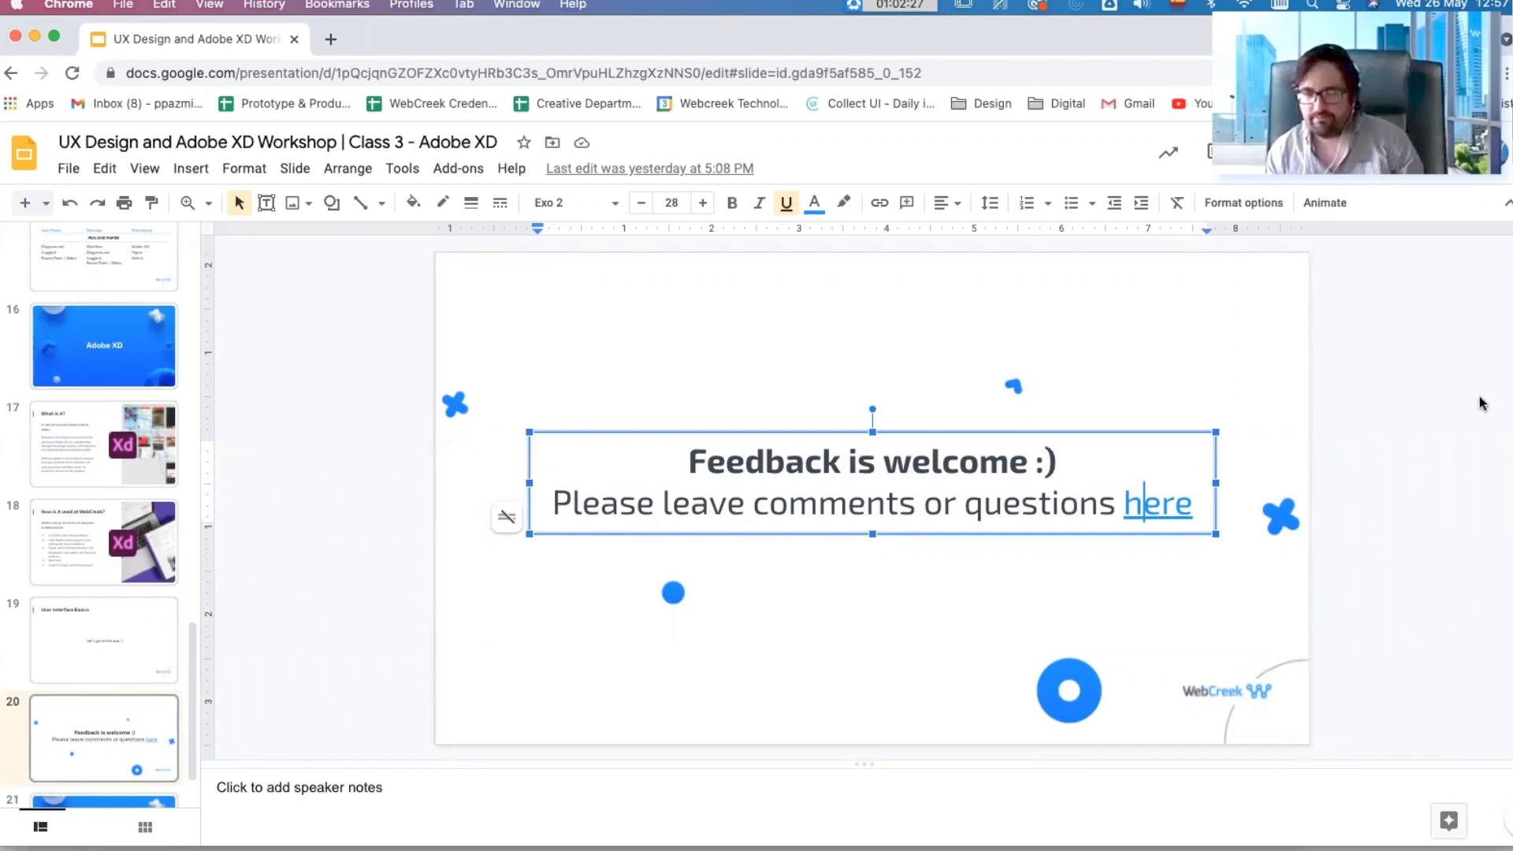
click(1441, 327)
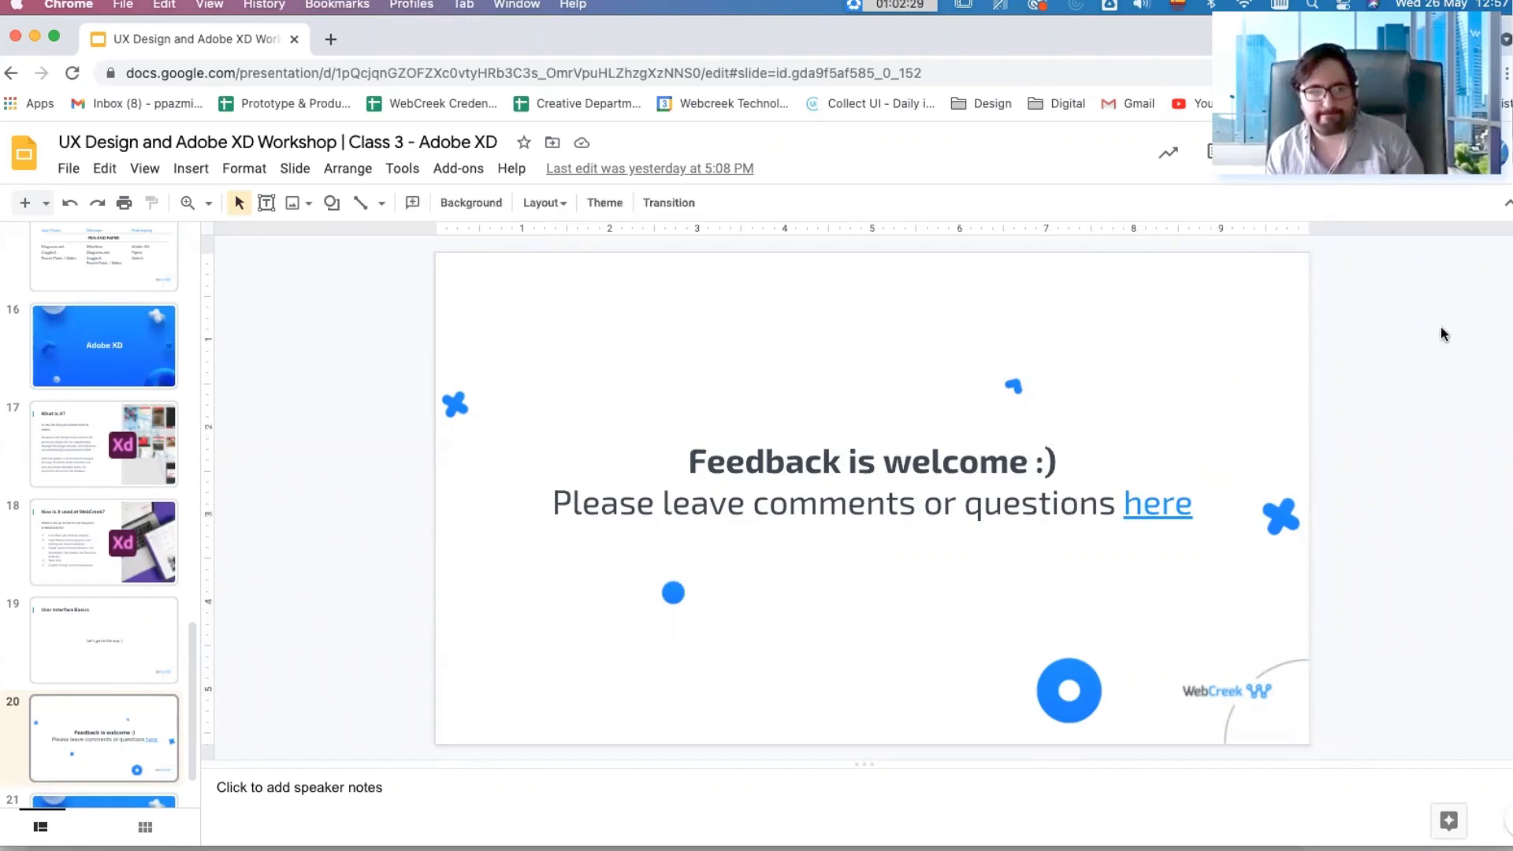
Step: Switch back to Adobe XD, copy the Circle artboard's green square onto the canvas below, and stretch the copy to about 662 wide
scroll(116, 552, up, 1)
scroll(116, 548, up, 5)
scroll(116, 545, down, 6)
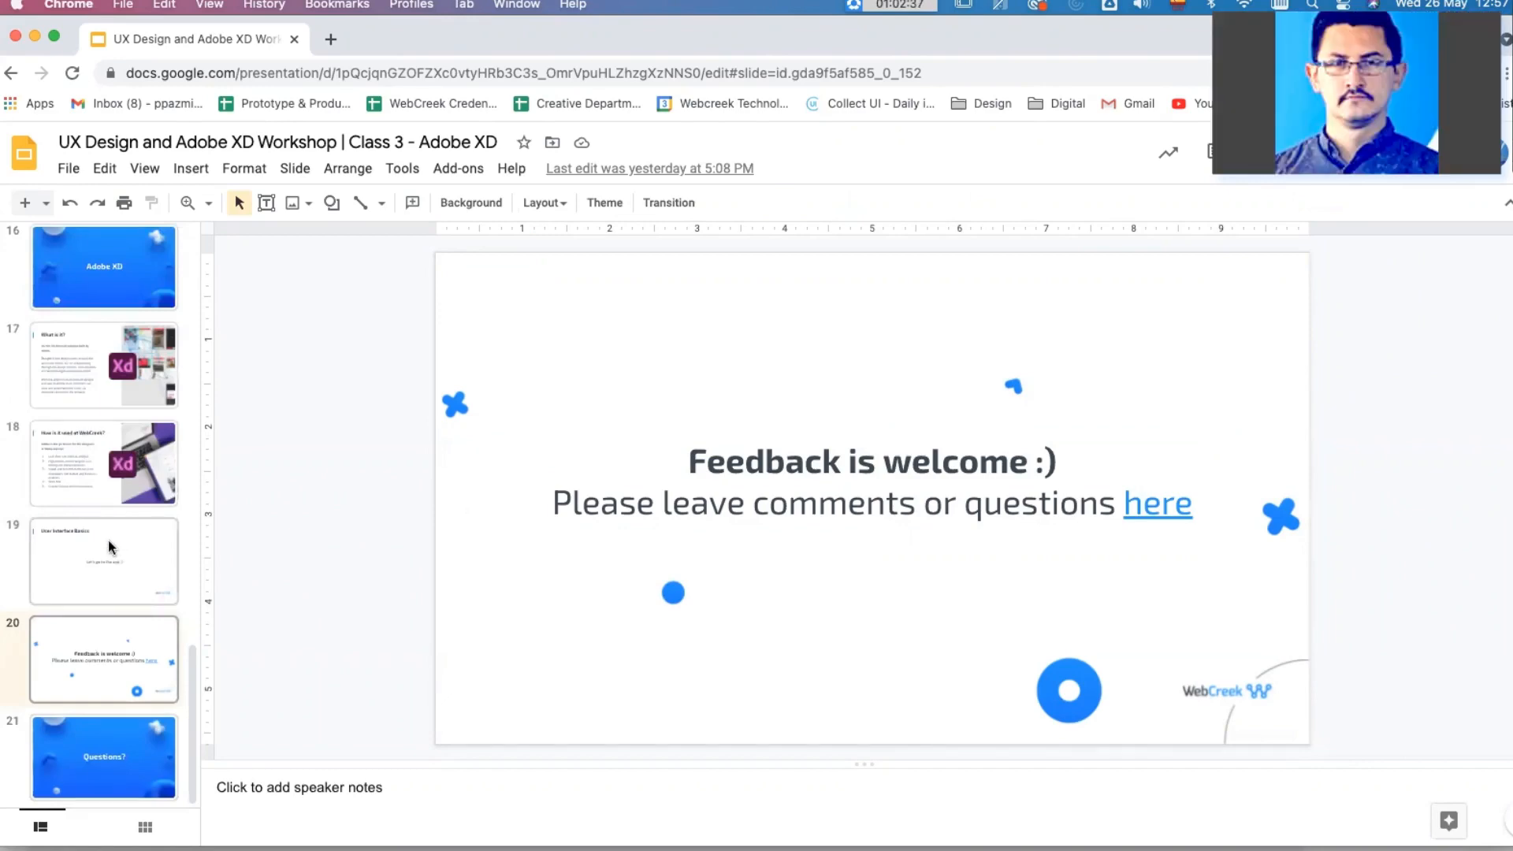
mouse_move(371, 824)
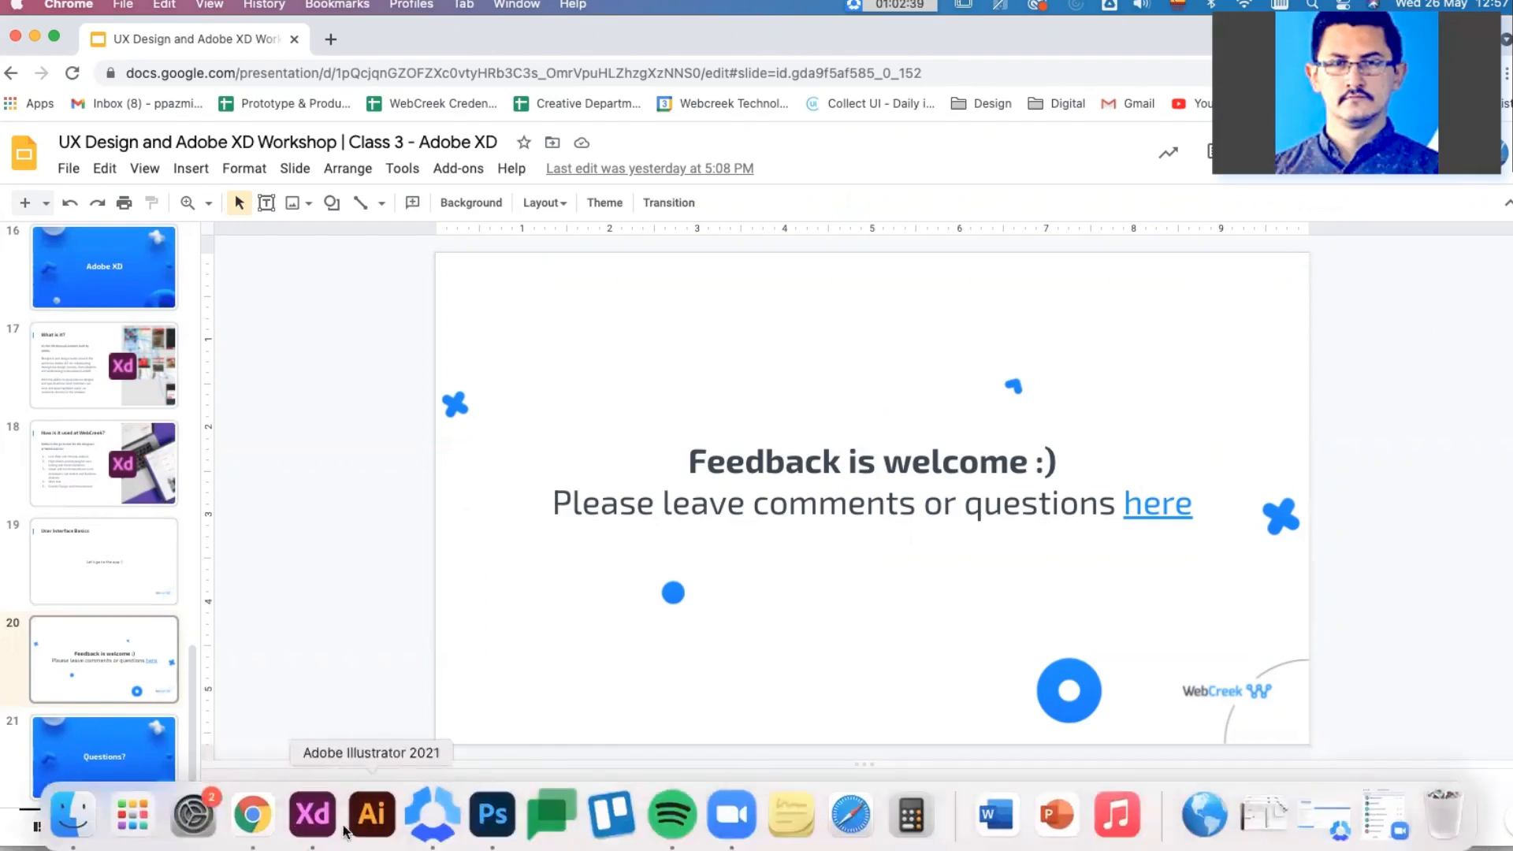
click(312, 814)
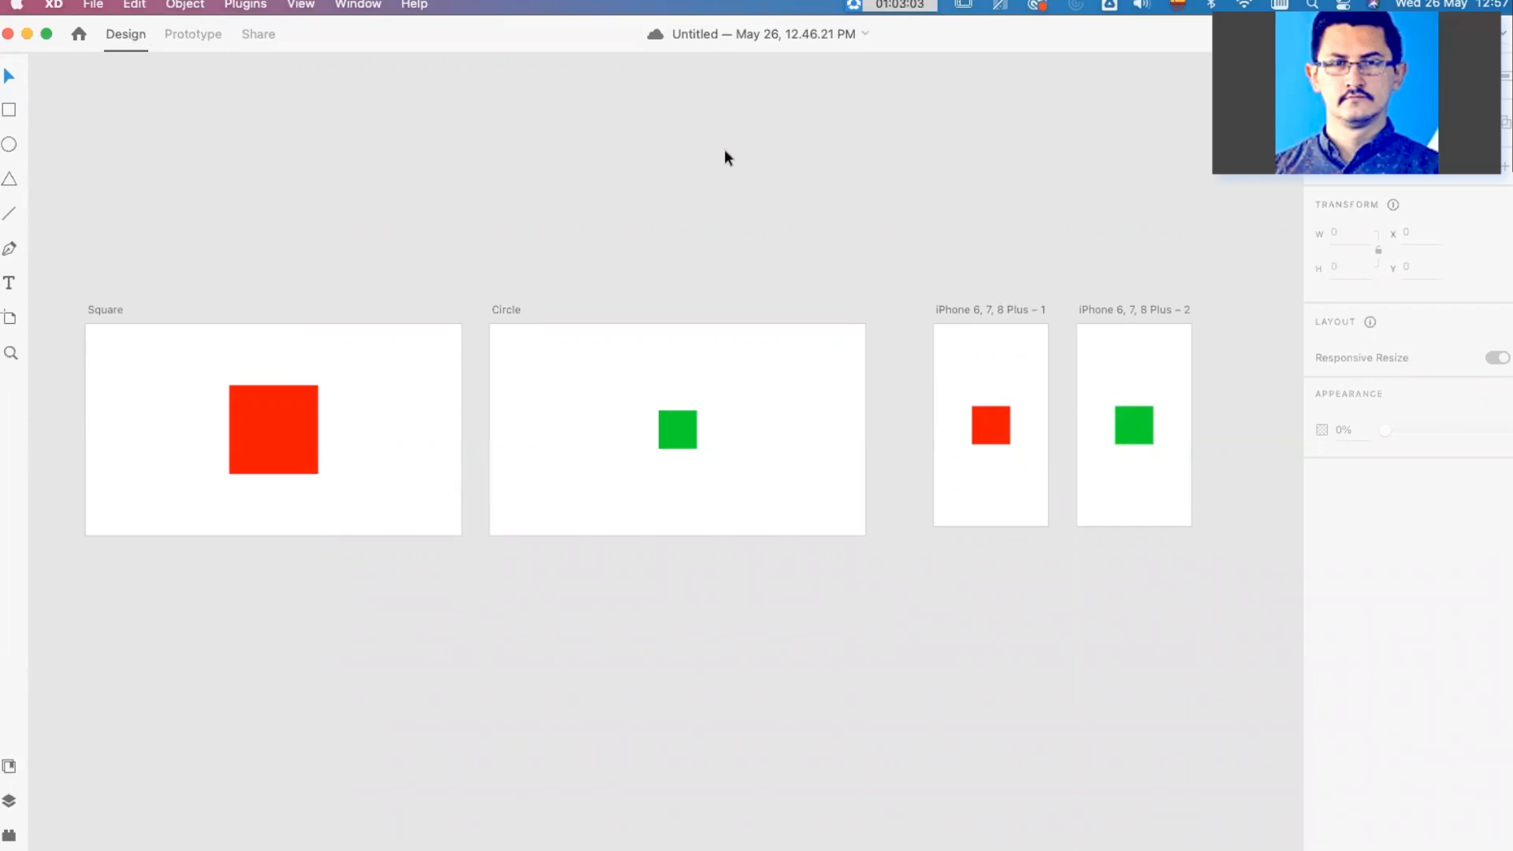
scroll(725, 149, down, 5)
drag(668, 298, 509, 545)
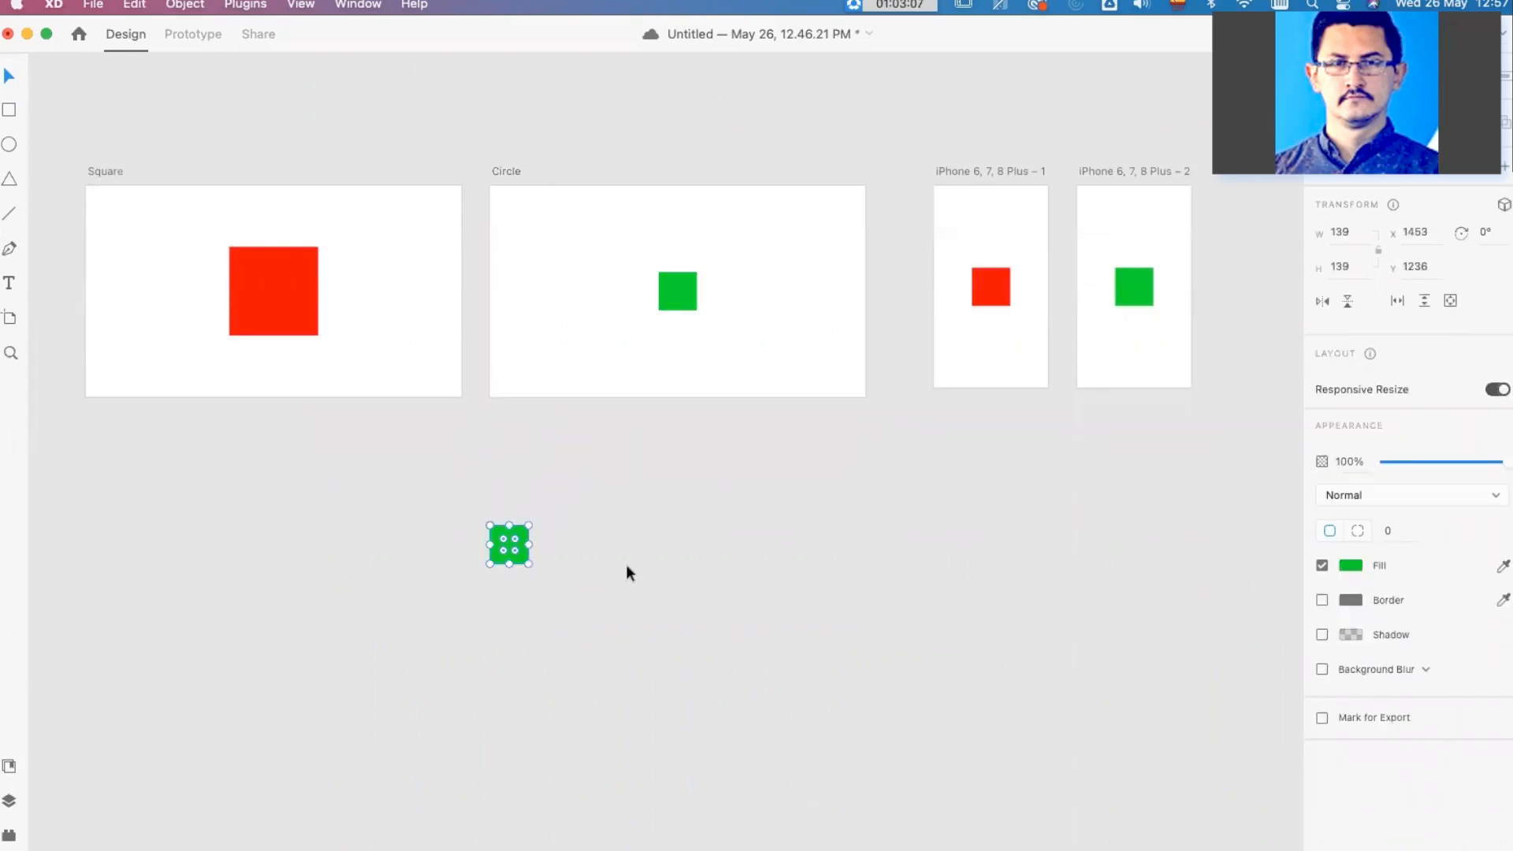
scroll(626, 564, down, 2)
click(614, 556)
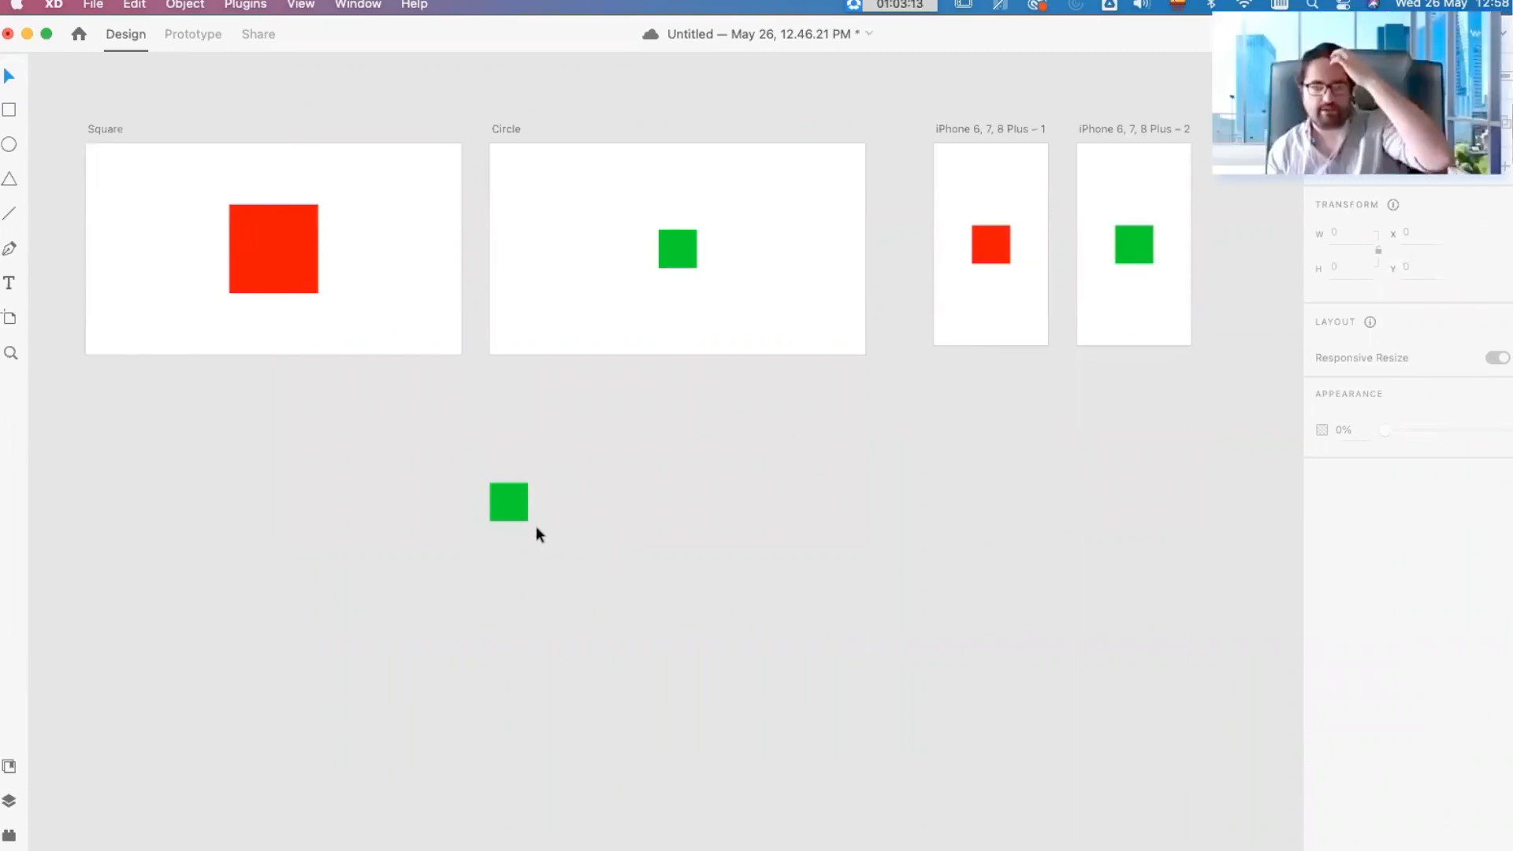
click(514, 494)
drag(525, 498, 672, 513)
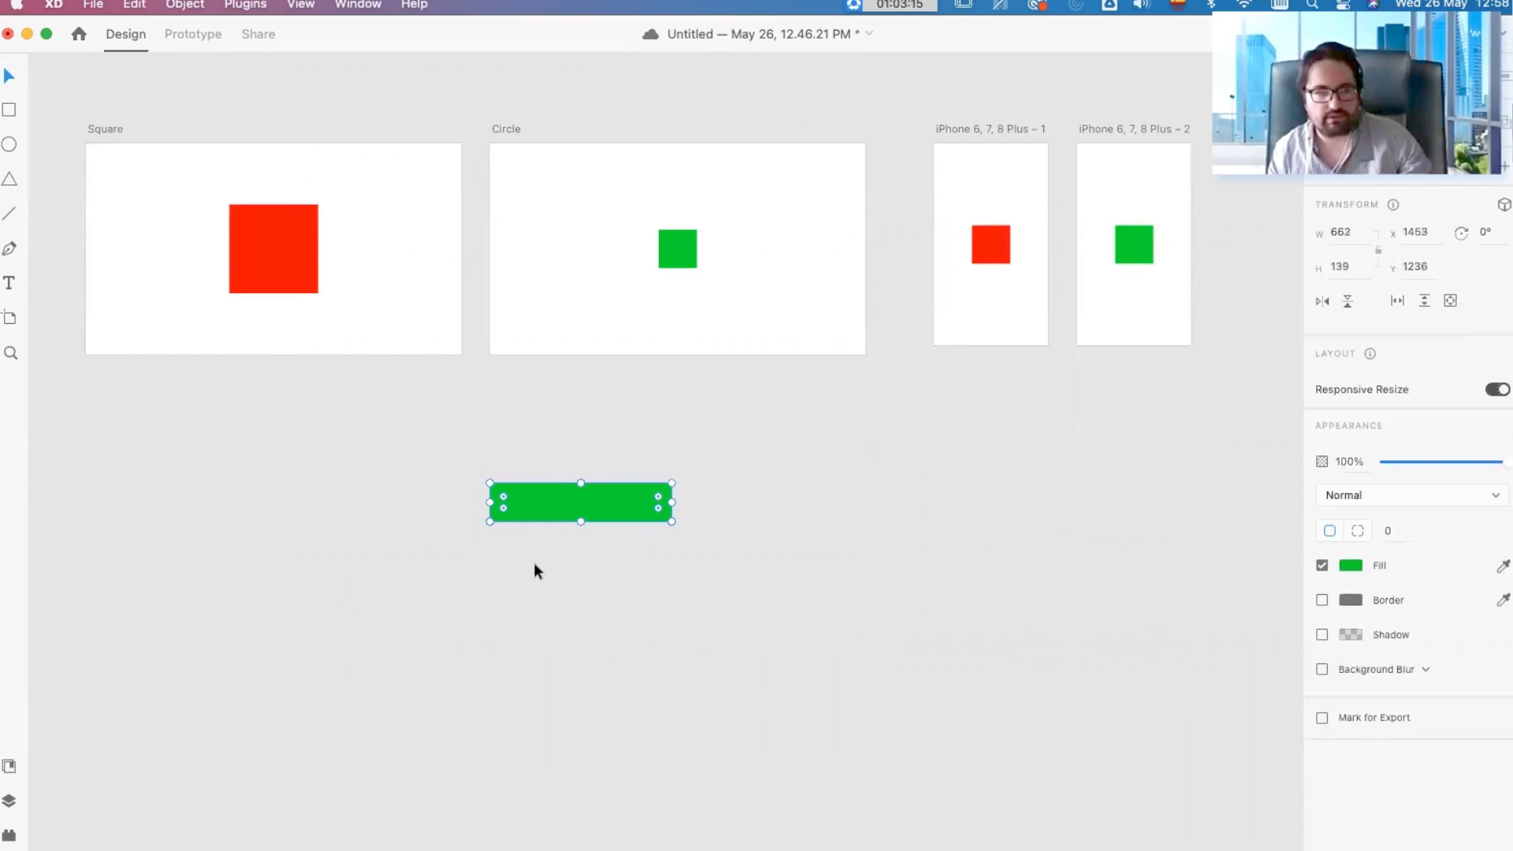
Step: Add the text "Advanced" below the green rectangle in bold Helvetica Neue at size 24
scroll(533, 567, up, 3)
key(t)
click(576, 596)
text(Advanced)
click(10, 85)
text(24)
key(Return)
key(super+b)
click(9, 75)
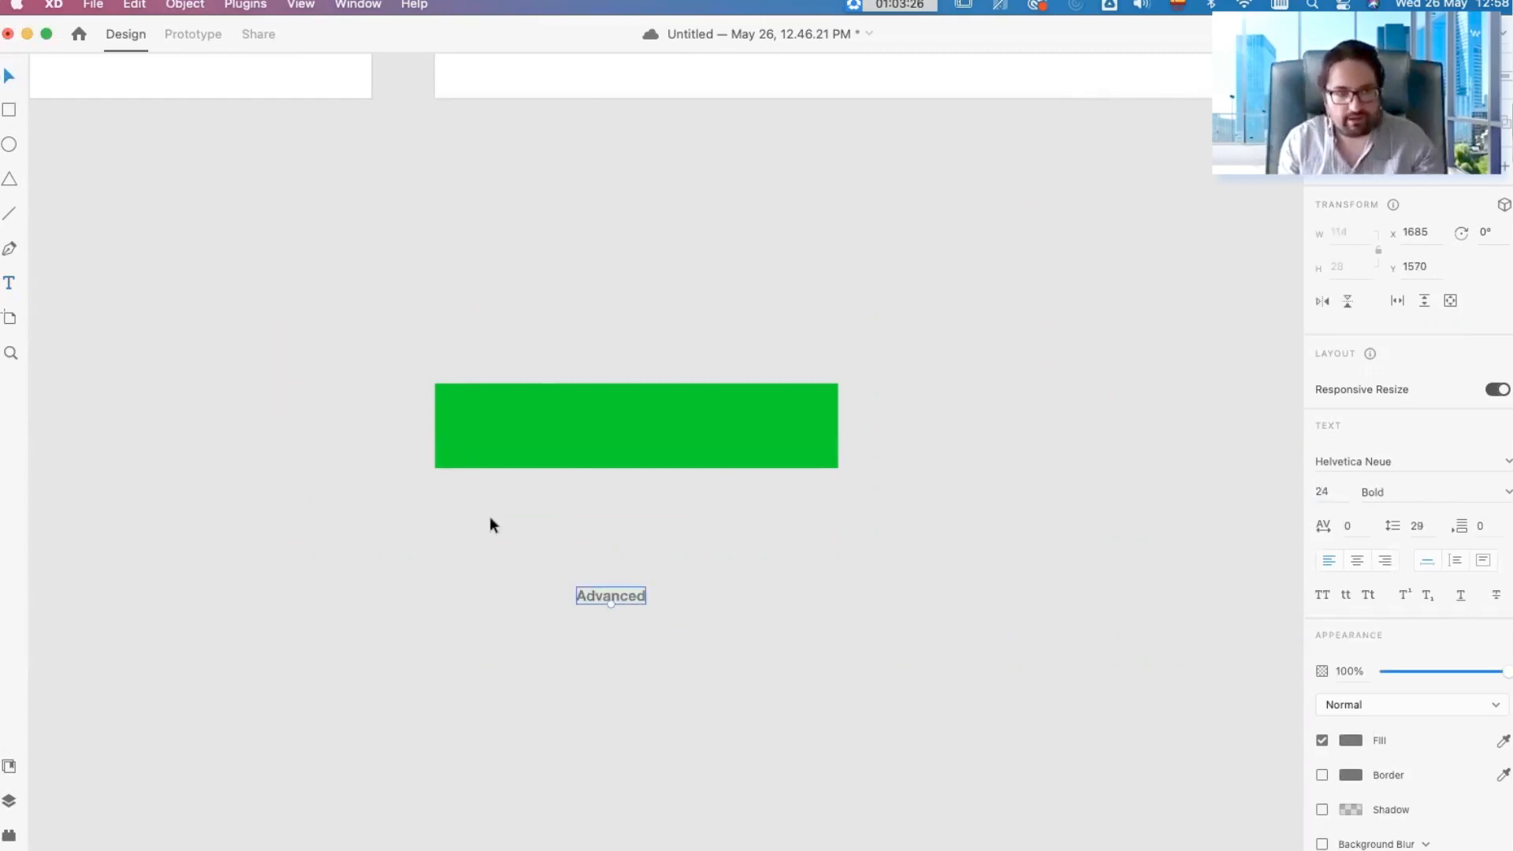
Step: Place the "Advanced" text on the green rectangle and shrink the rectangle to about 254 by 89 around it
drag(617, 594, 518, 424)
click(679, 427)
drag(837, 467, 713, 453)
drag(676, 435, 537, 428)
Step: Change the fill of the "Advanced" text to white
click(533, 428)
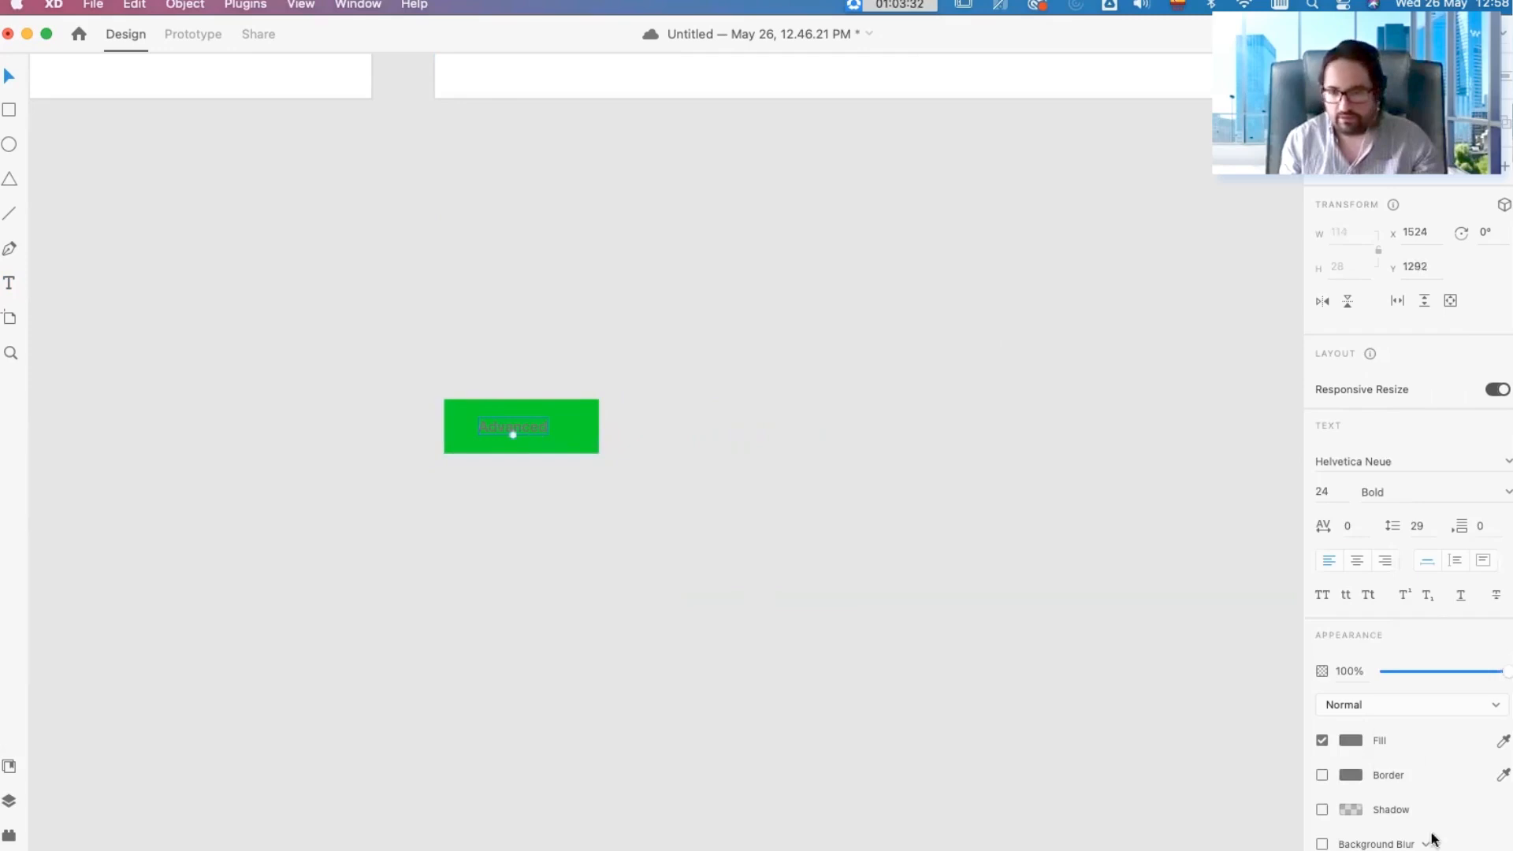
click(1353, 745)
click(1122, 622)
click(788, 543)
scroll(476, 438, up, 5)
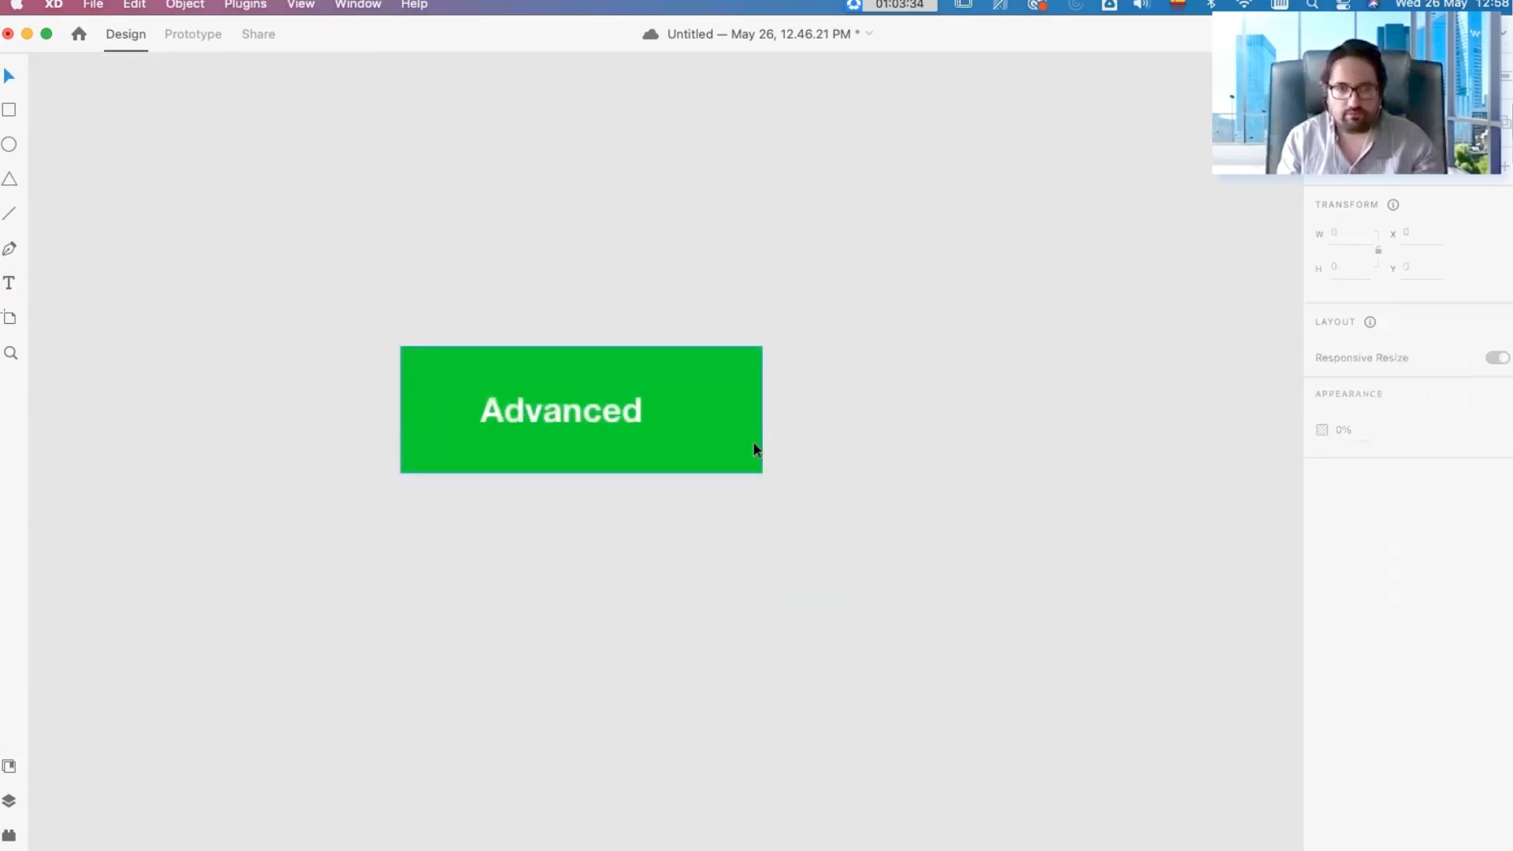
Step: Change the fill of the rectangle behind the "Advanced" text to blue
click(715, 432)
click(1350, 566)
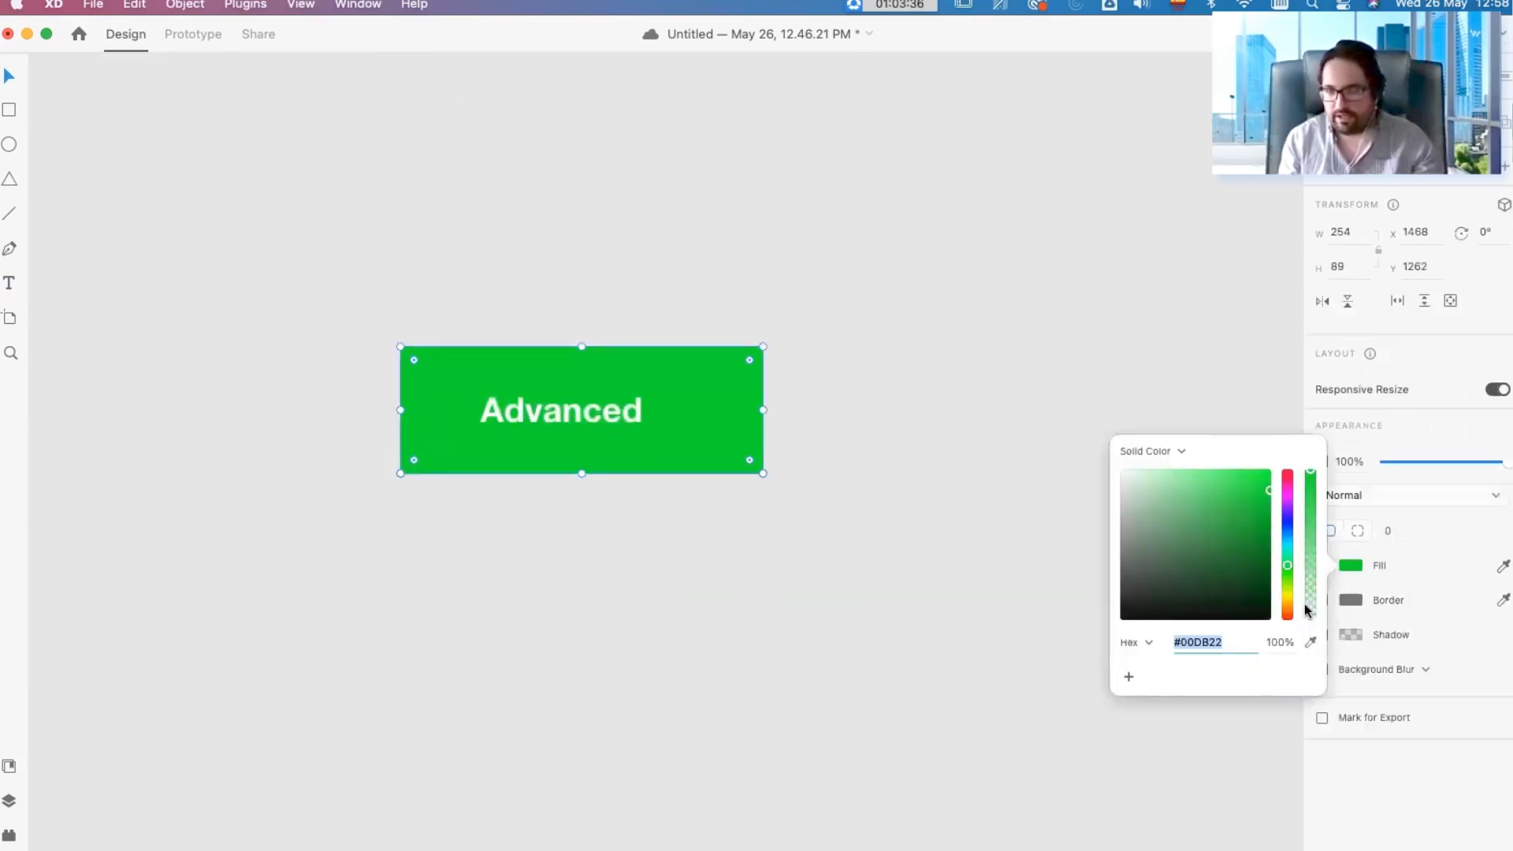
click(1287, 528)
click(1255, 503)
click(961, 473)
Step: Shrink the blue rectangle to about 200 by 71 and center it behind the "Advanced" text
click(684, 433)
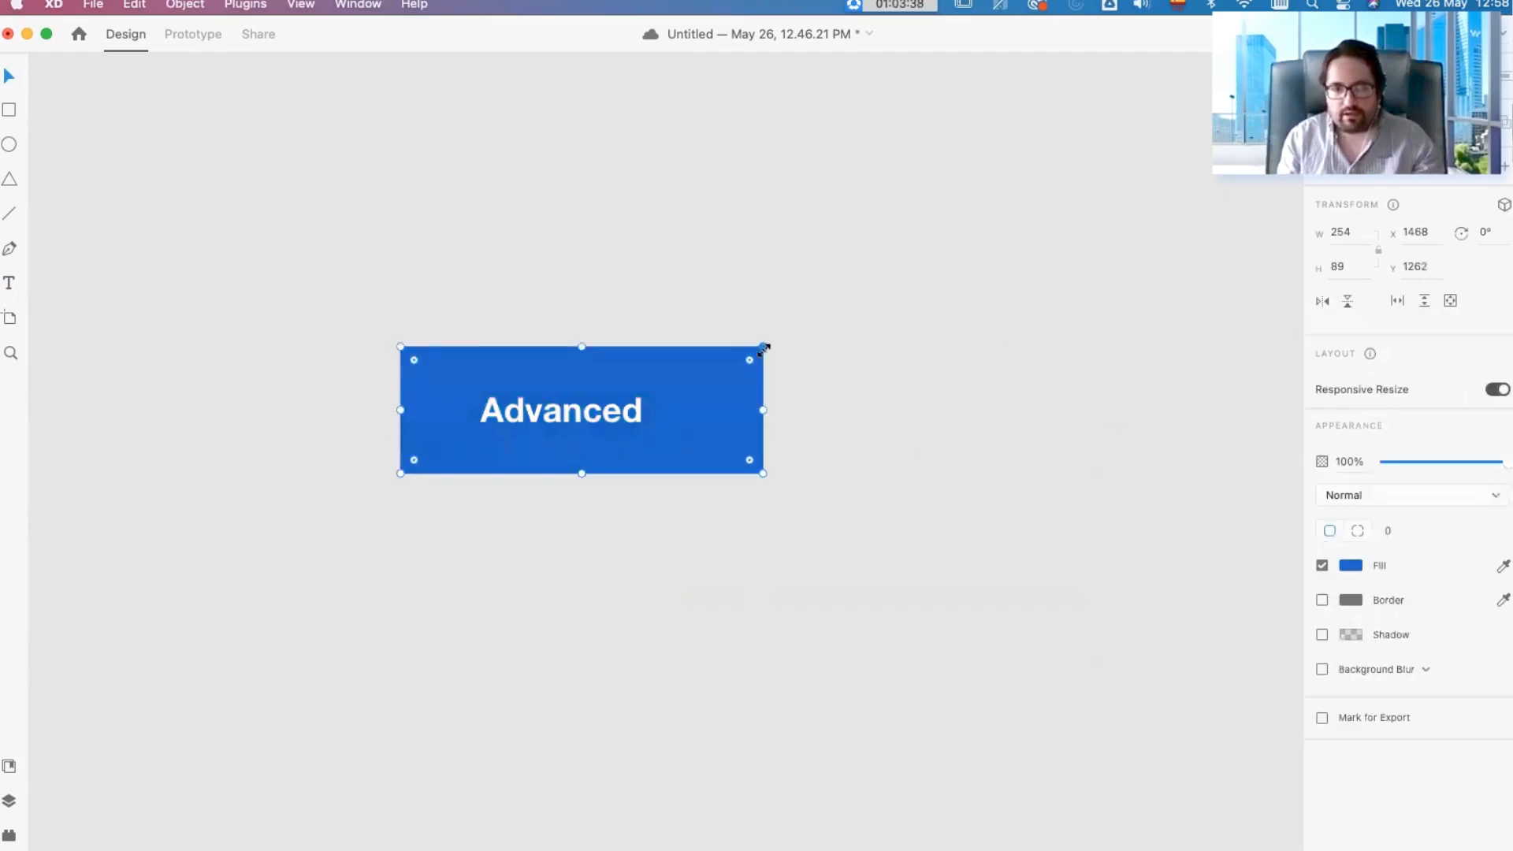
drag(761, 346, 722, 357)
drag(659, 430, 640, 429)
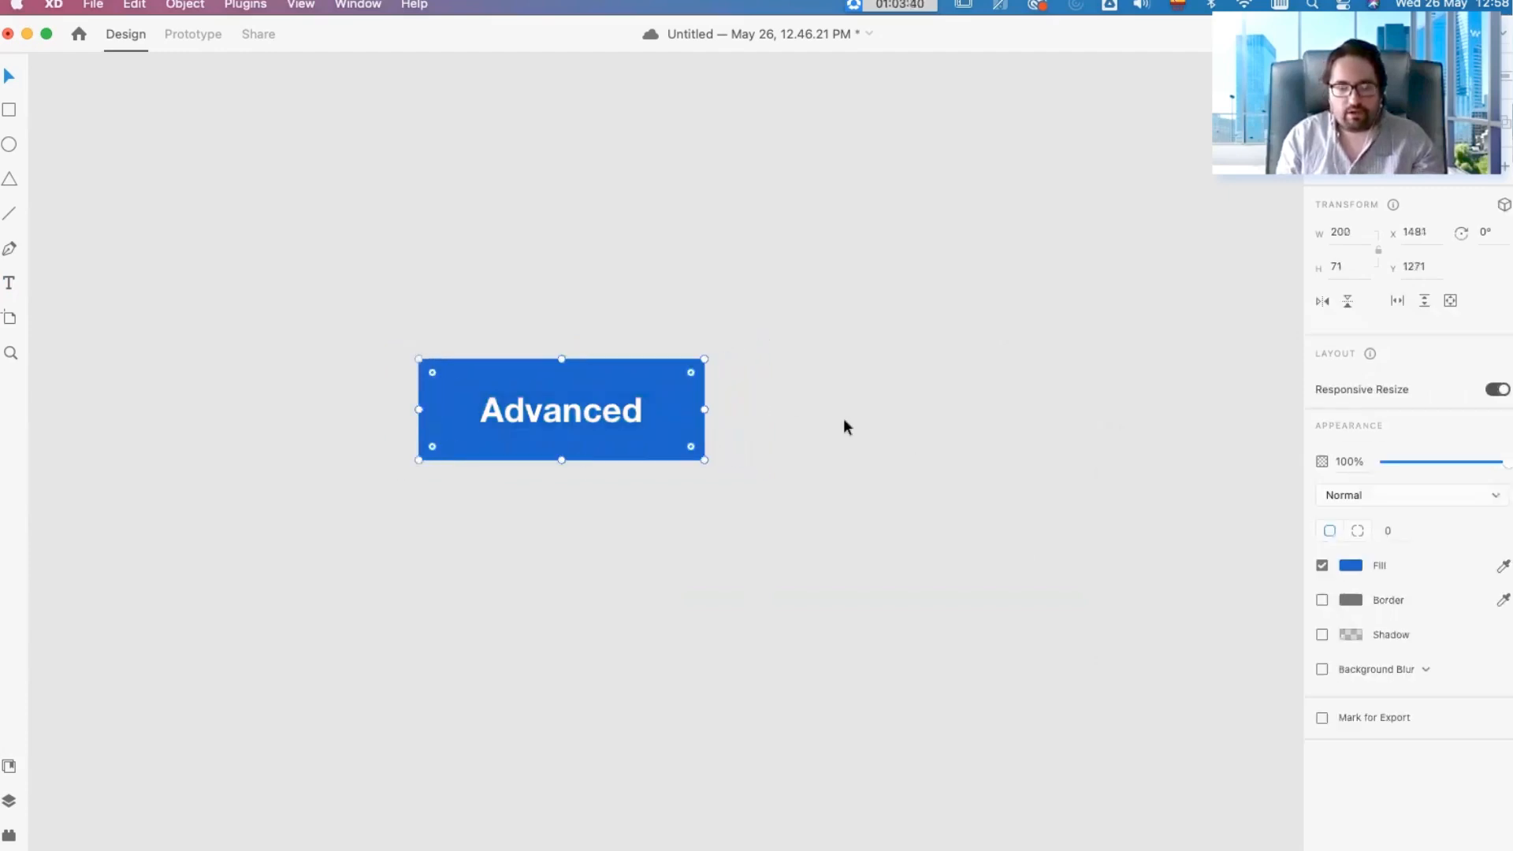
click(825, 419)
Step: Group the "Advanced" text with its blue rectangle and try moving them as one button
scroll(875, 475, down, 5)
drag(993, 462, 681, 592)
scroll(684, 597, down, 3)
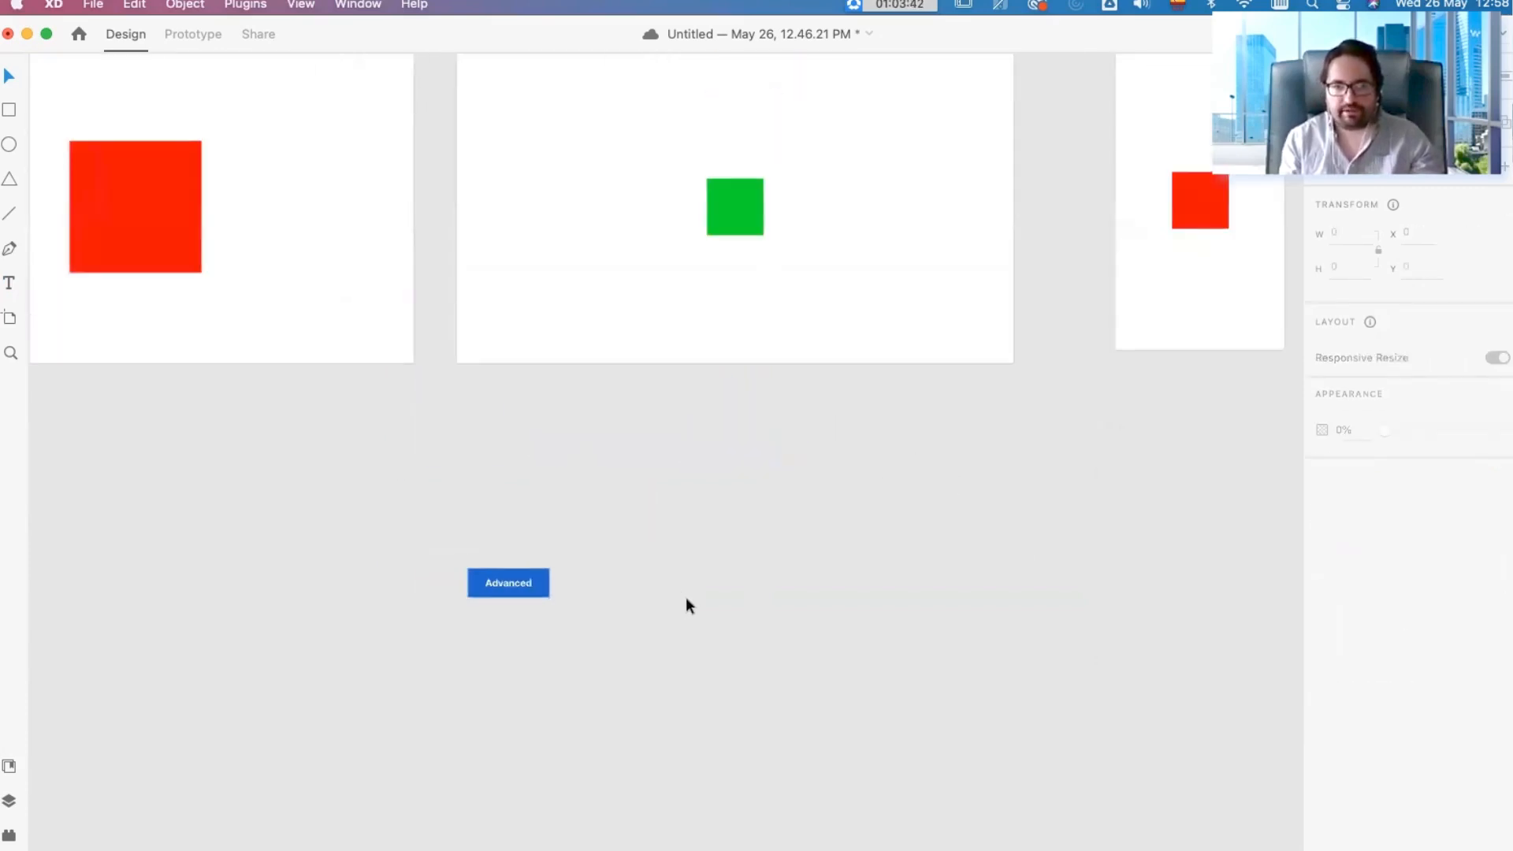
drag(642, 471, 874, 542)
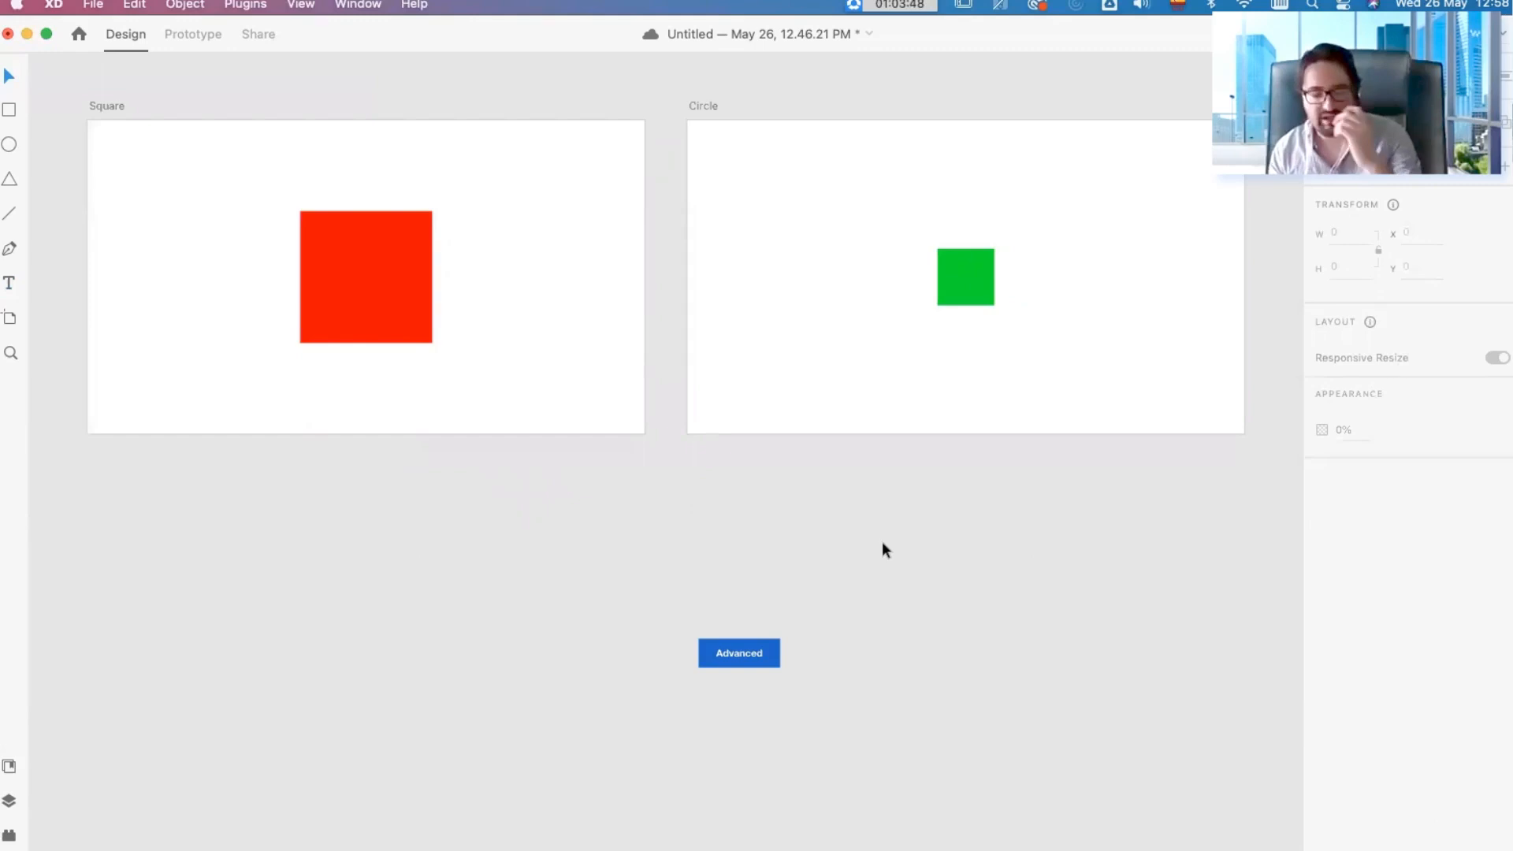
drag(805, 697, 673, 616)
click(964, 717)
drag(989, 668, 684, 563)
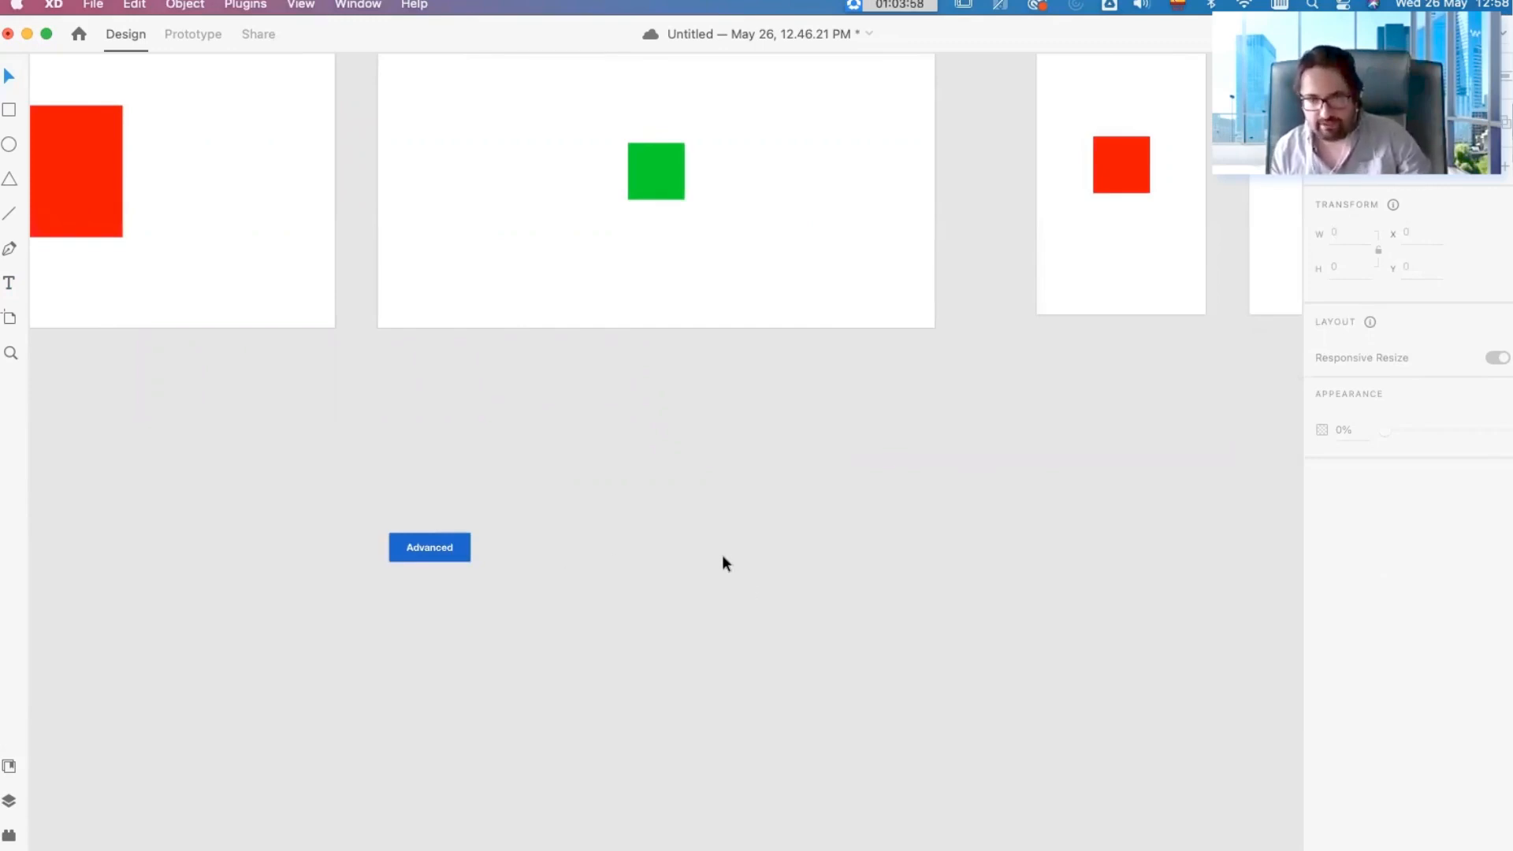
click(450, 555)
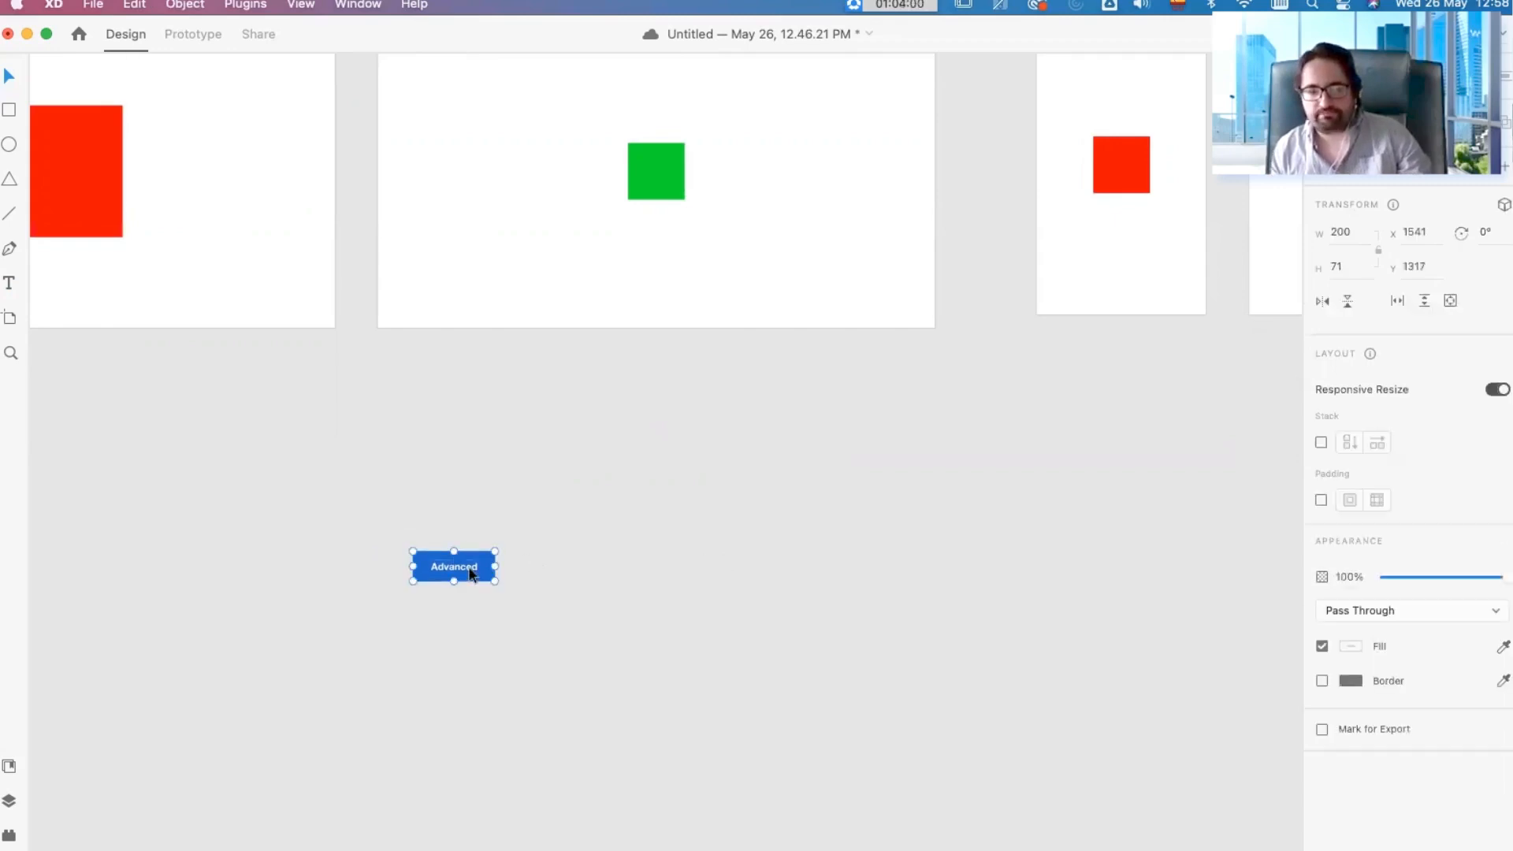
scroll(373, 544, up, 3)
scroll(378, 552, up, 2)
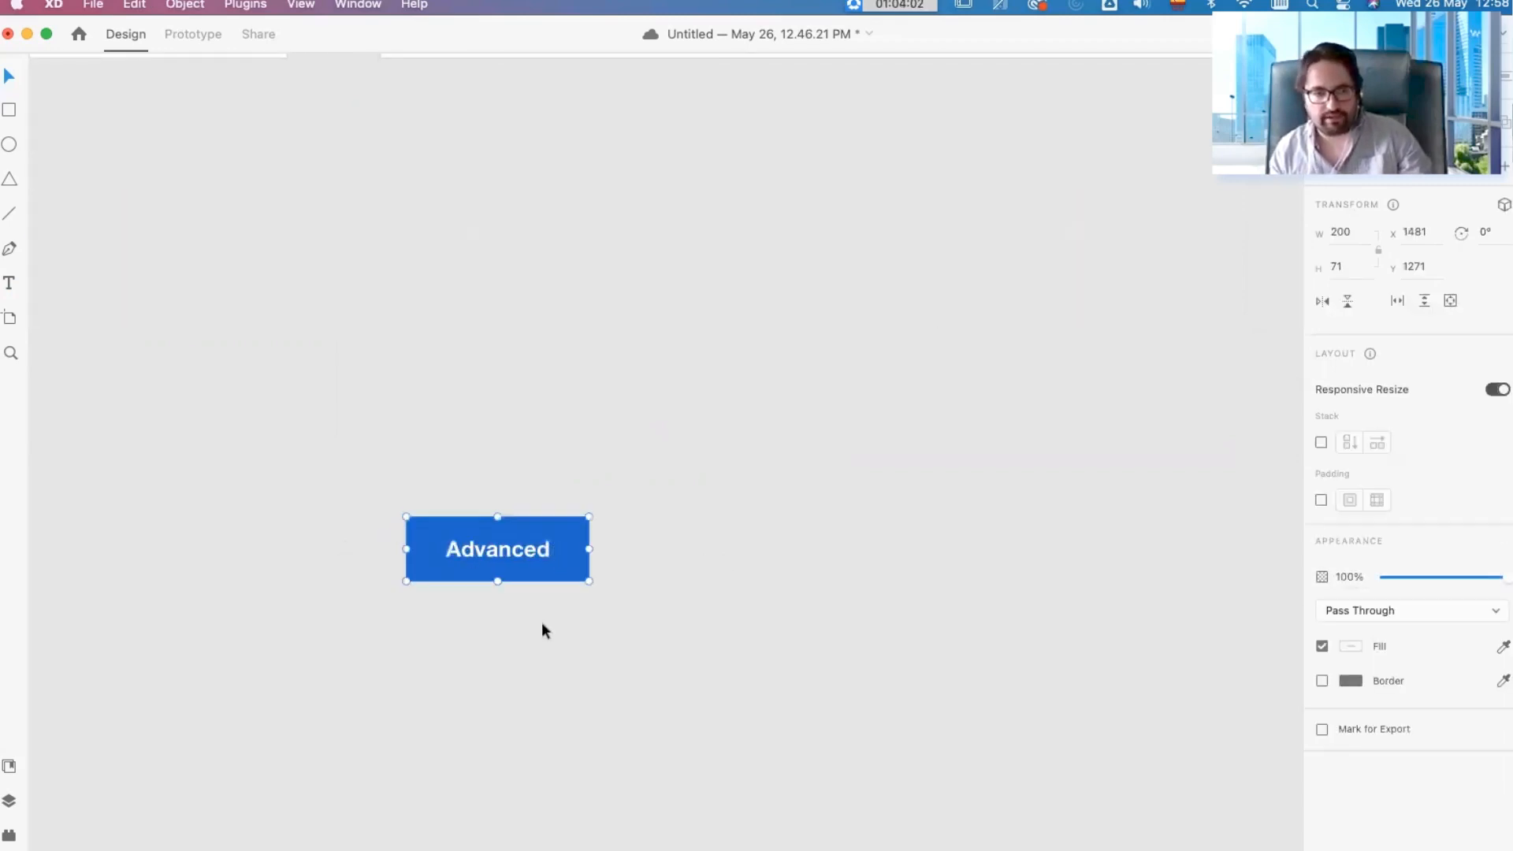
Step: Change the "Advanced" button's label to "Button" and narrow its blue background to about 156 wide
scroll(528, 579, down, 4)
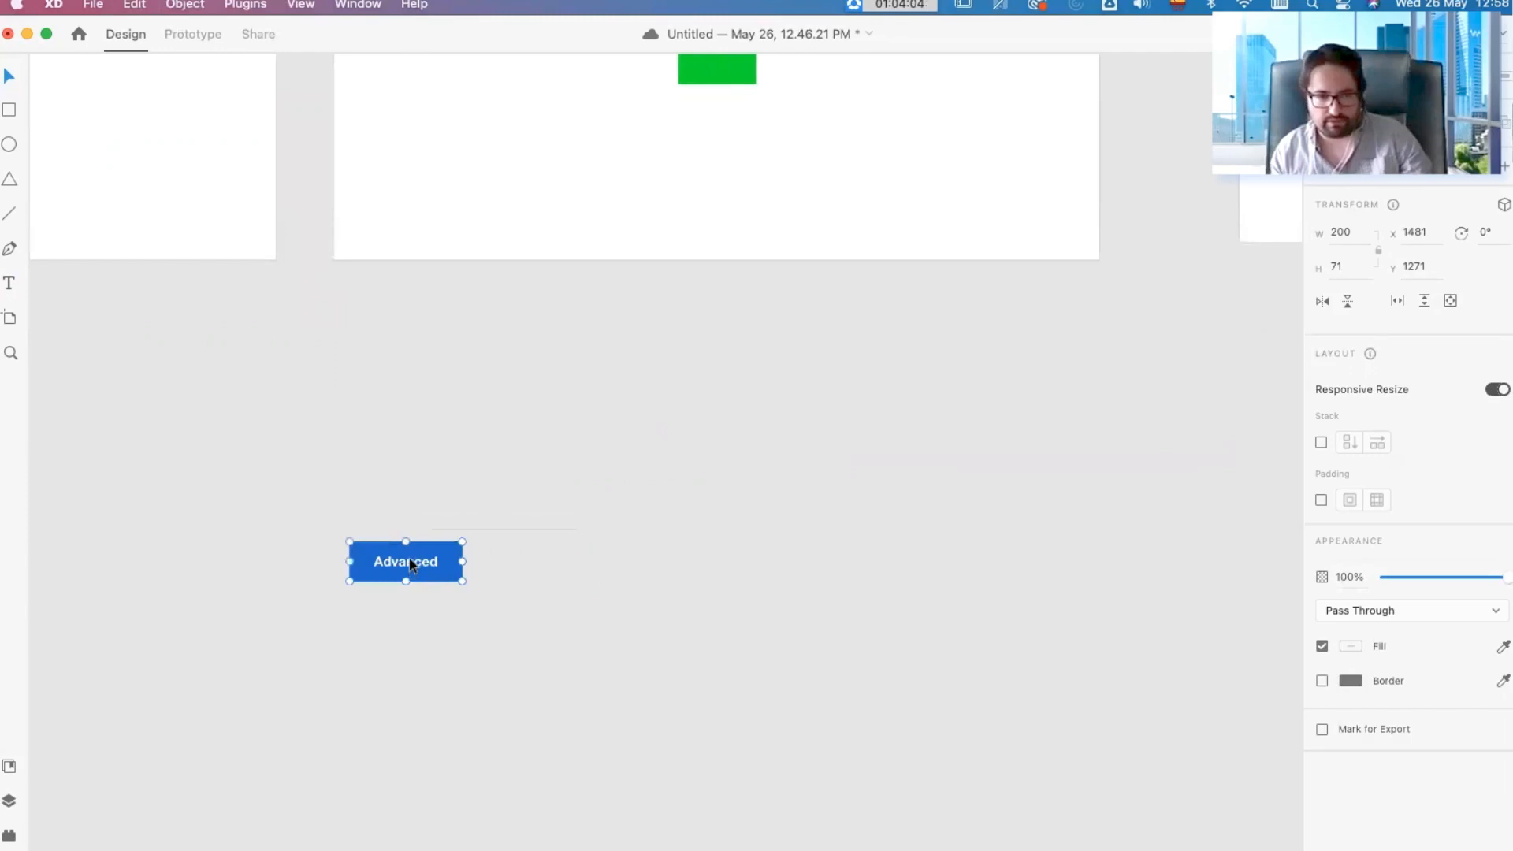
double_click(408, 560)
text(Button)
key(Escape)
click(459, 563)
Step: Duplicate the button beside the original and change the copy's label to "Longer Button"
drag(460, 562, 528, 569)
double_click(528, 564)
double_click(528, 561)
text(Lo)
key(super+z)
text(Lo)
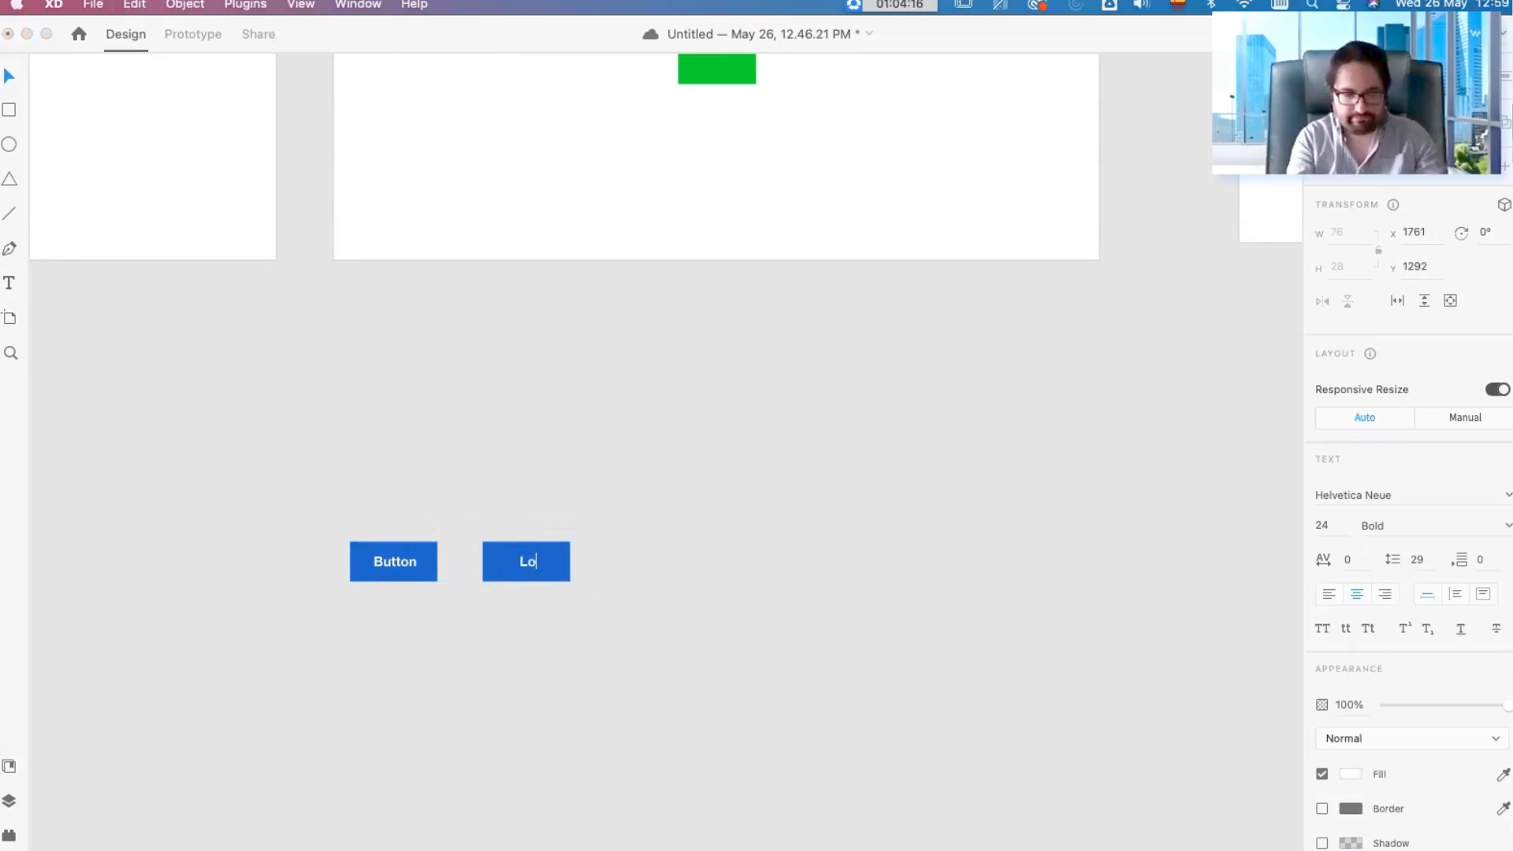
text(nger Button)
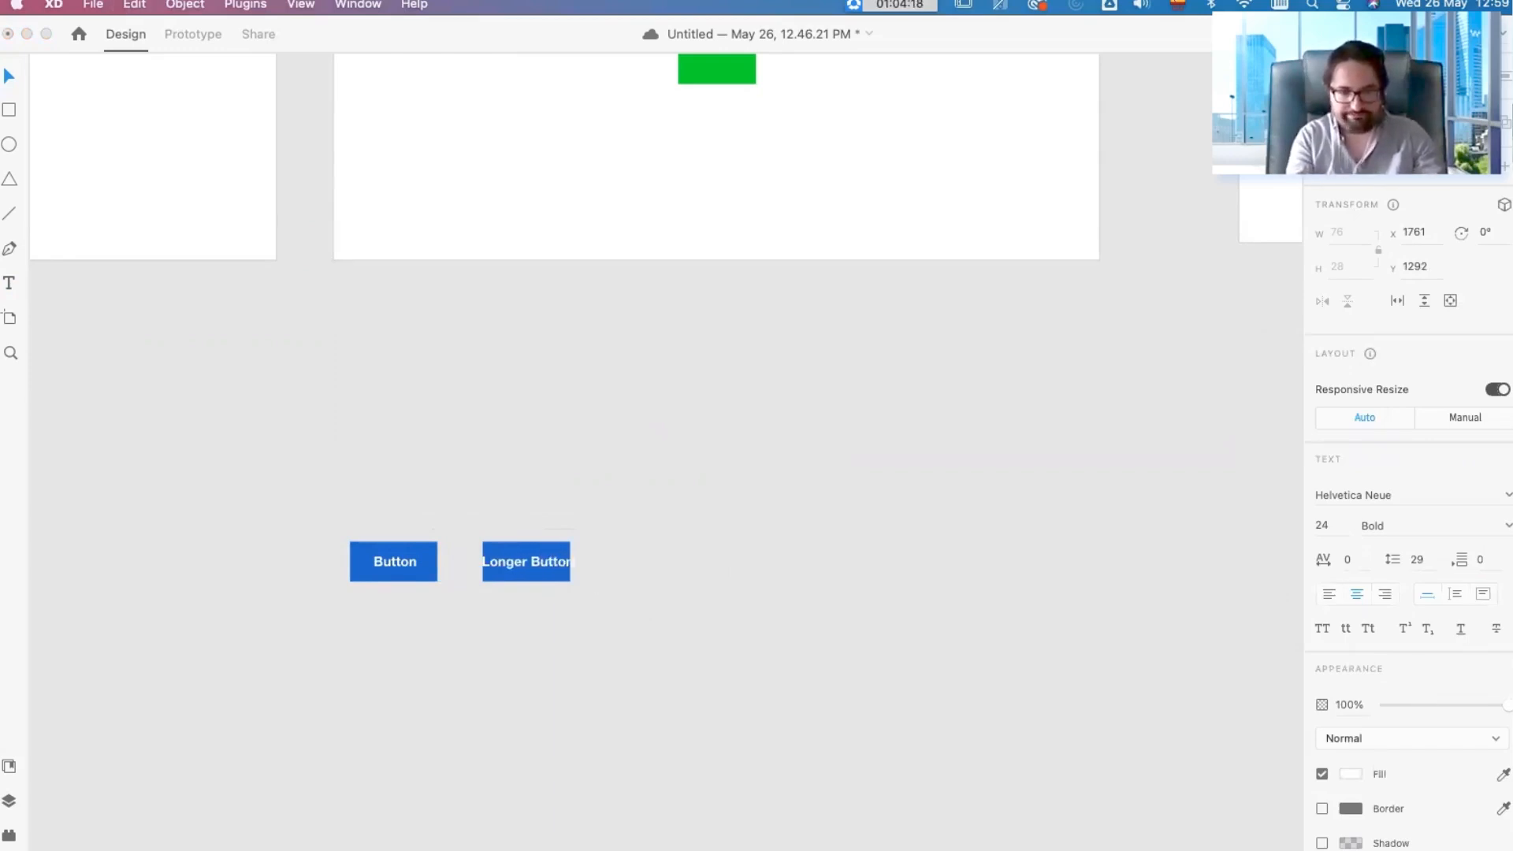
click(783, 575)
Step: Duplicate the "Longer Button" beside itself and relabel the copy "Super Long Button"
drag(501, 573, 641, 566)
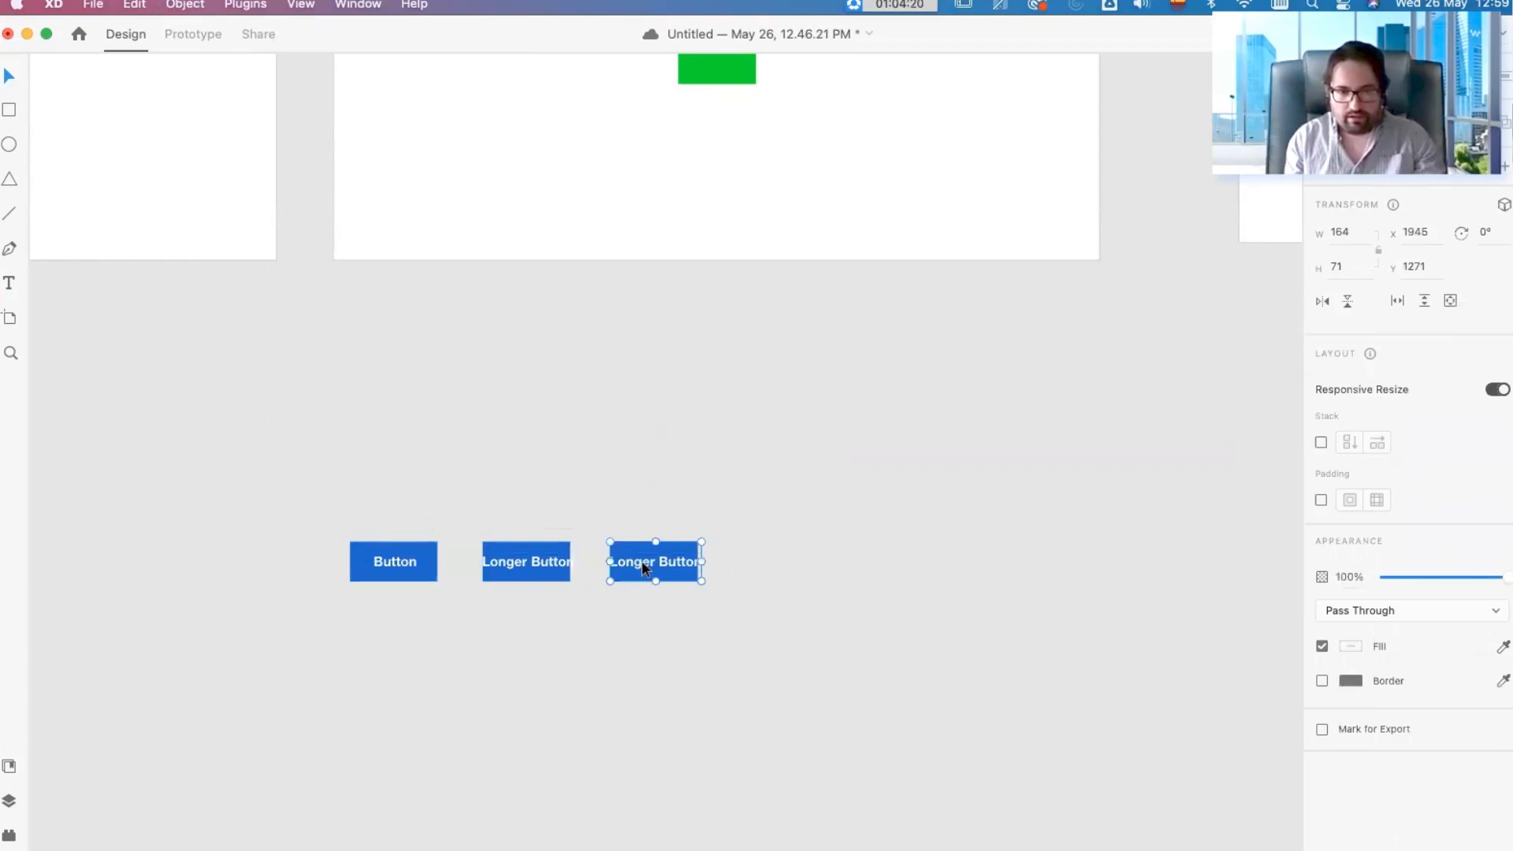
double_click(641, 560)
text(Super Long Button)
click(843, 632)
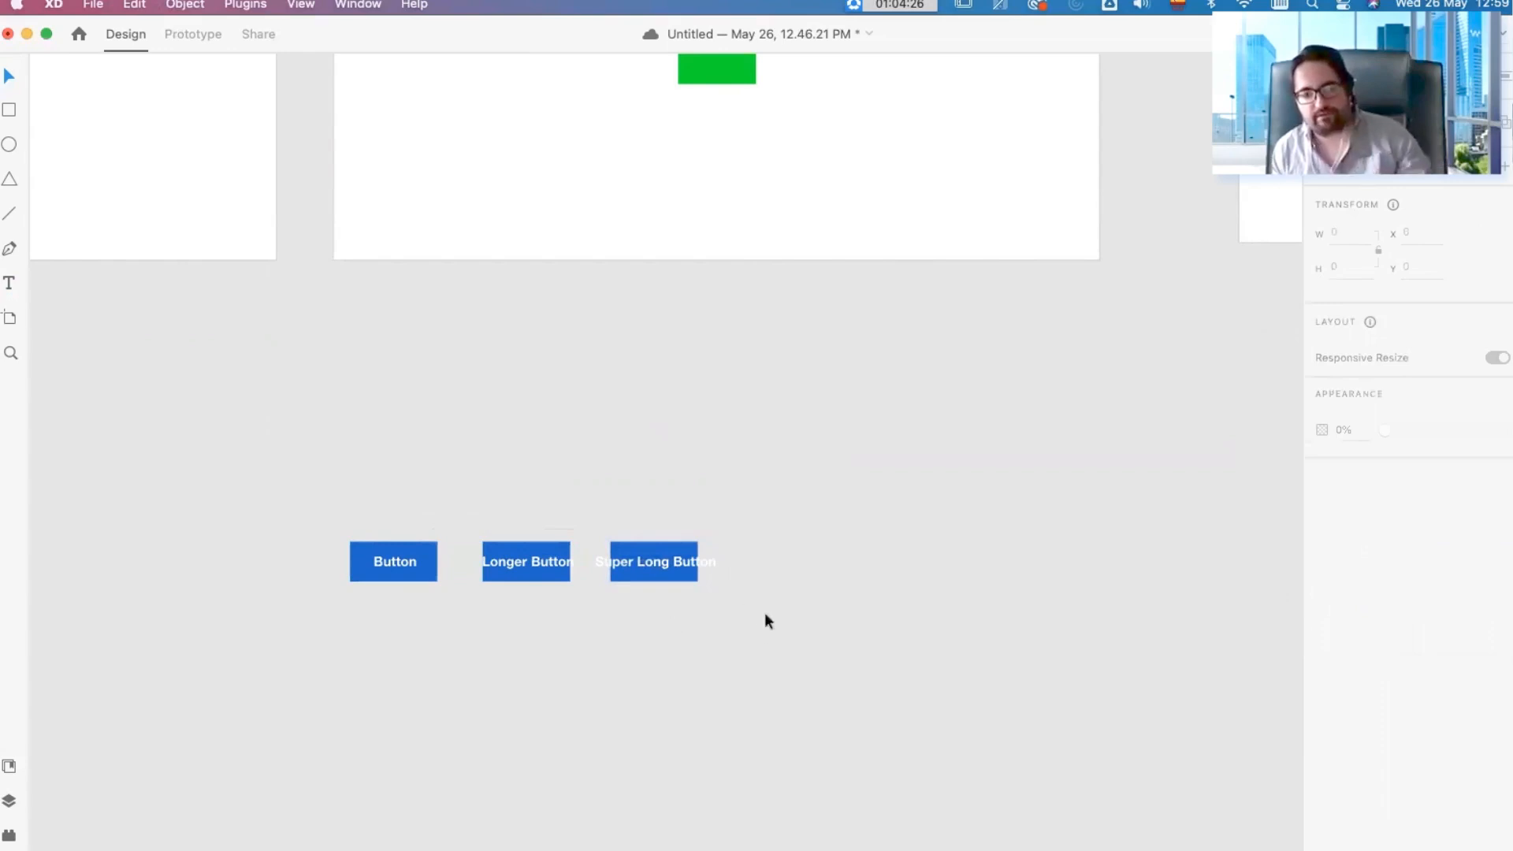
Step: Duplicate the row of three buttons downward to build a grid of six evenly spaced rows
drag(765, 614, 402, 556)
drag(539, 564, 528, 680)
scroll(528, 680, down, 3)
drag(761, 606, 409, 542)
drag(408, 542, 409, 600)
drag(533, 596, 528, 716)
key(super+z)
click(880, 597)
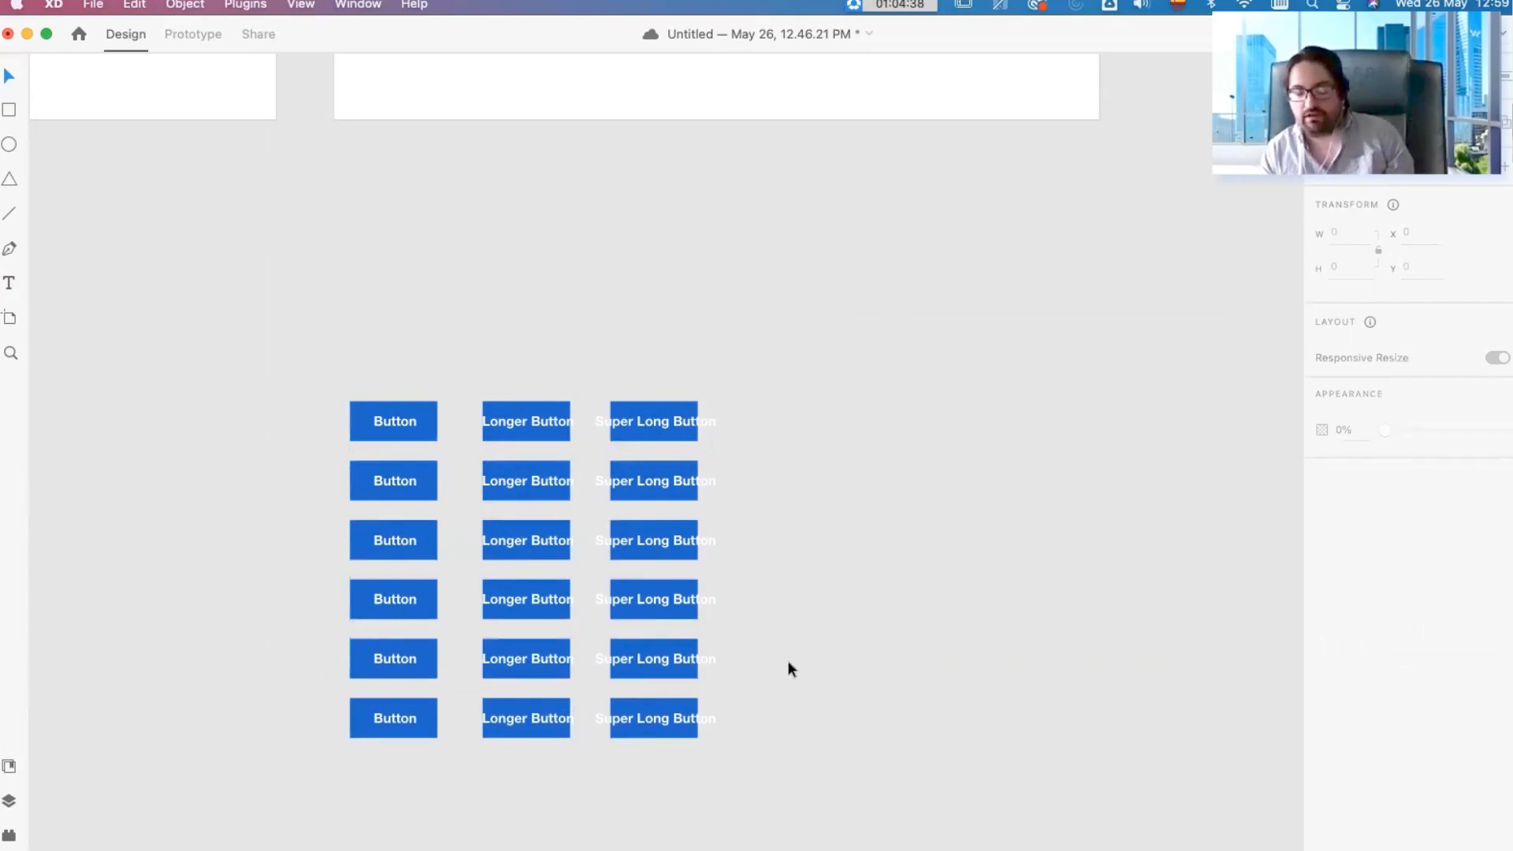
Step: Place a copy of the "Button" button below the grid, enable Padding on it, and enter then leave its label
scroll(709, 630, down, 5)
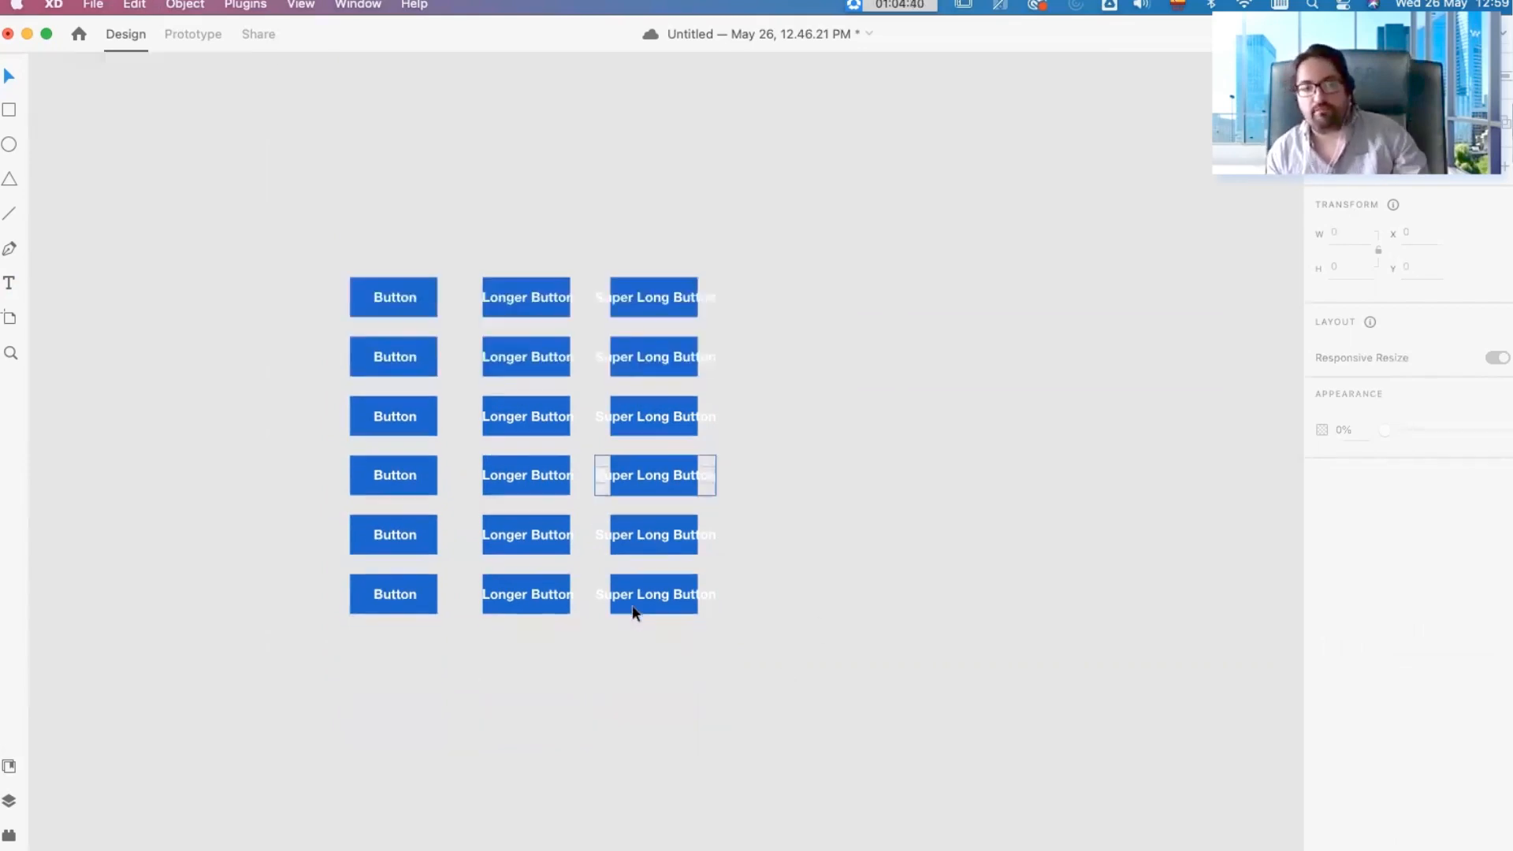
click(414, 234)
drag(414, 233, 399, 719)
click(1322, 500)
scroll(434, 712, down, 3)
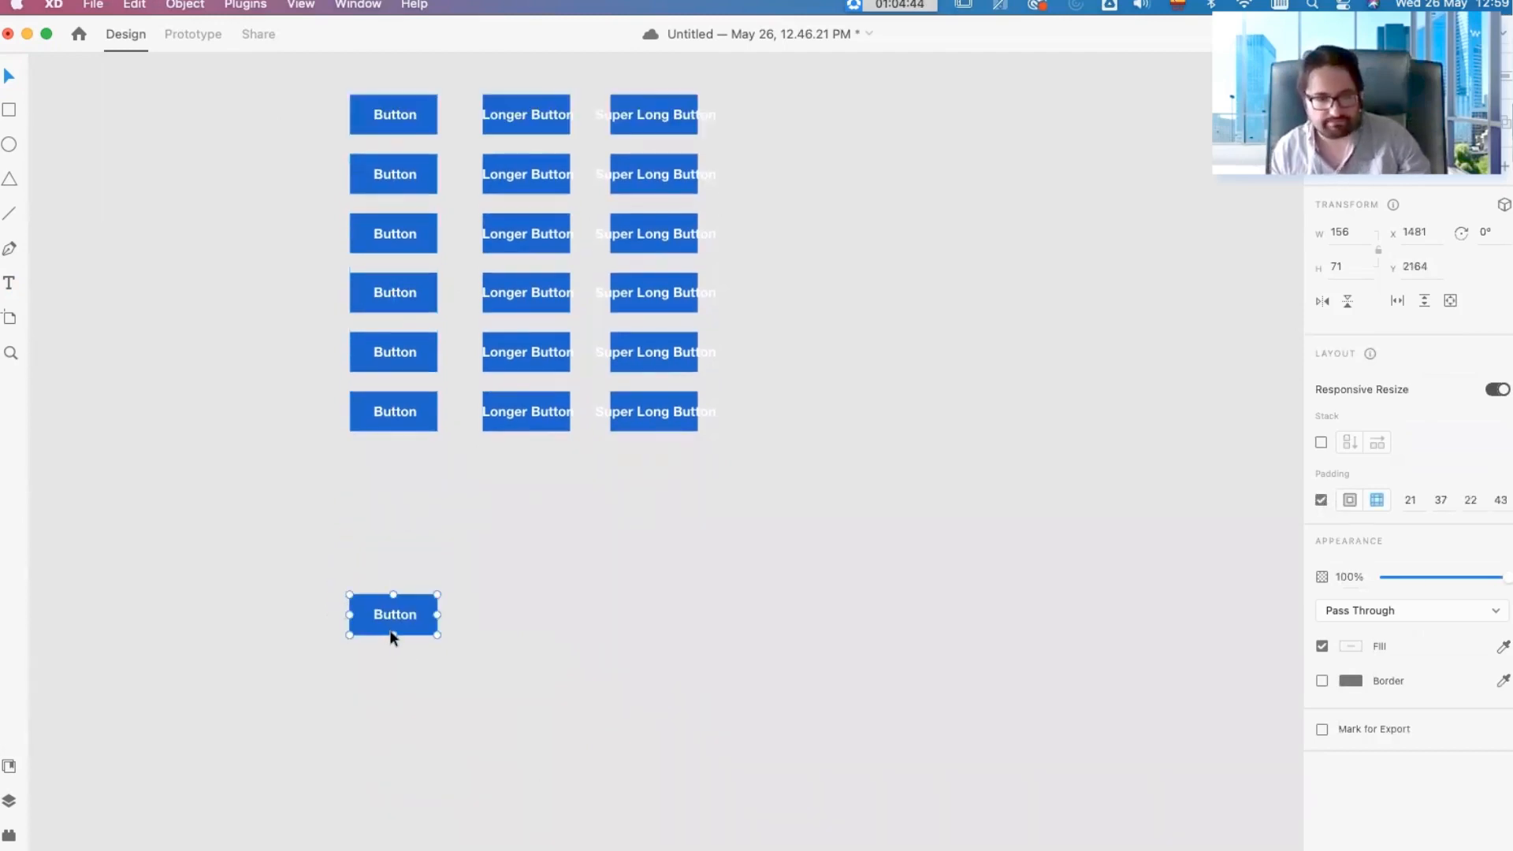
double_click(409, 631)
key(Escape)
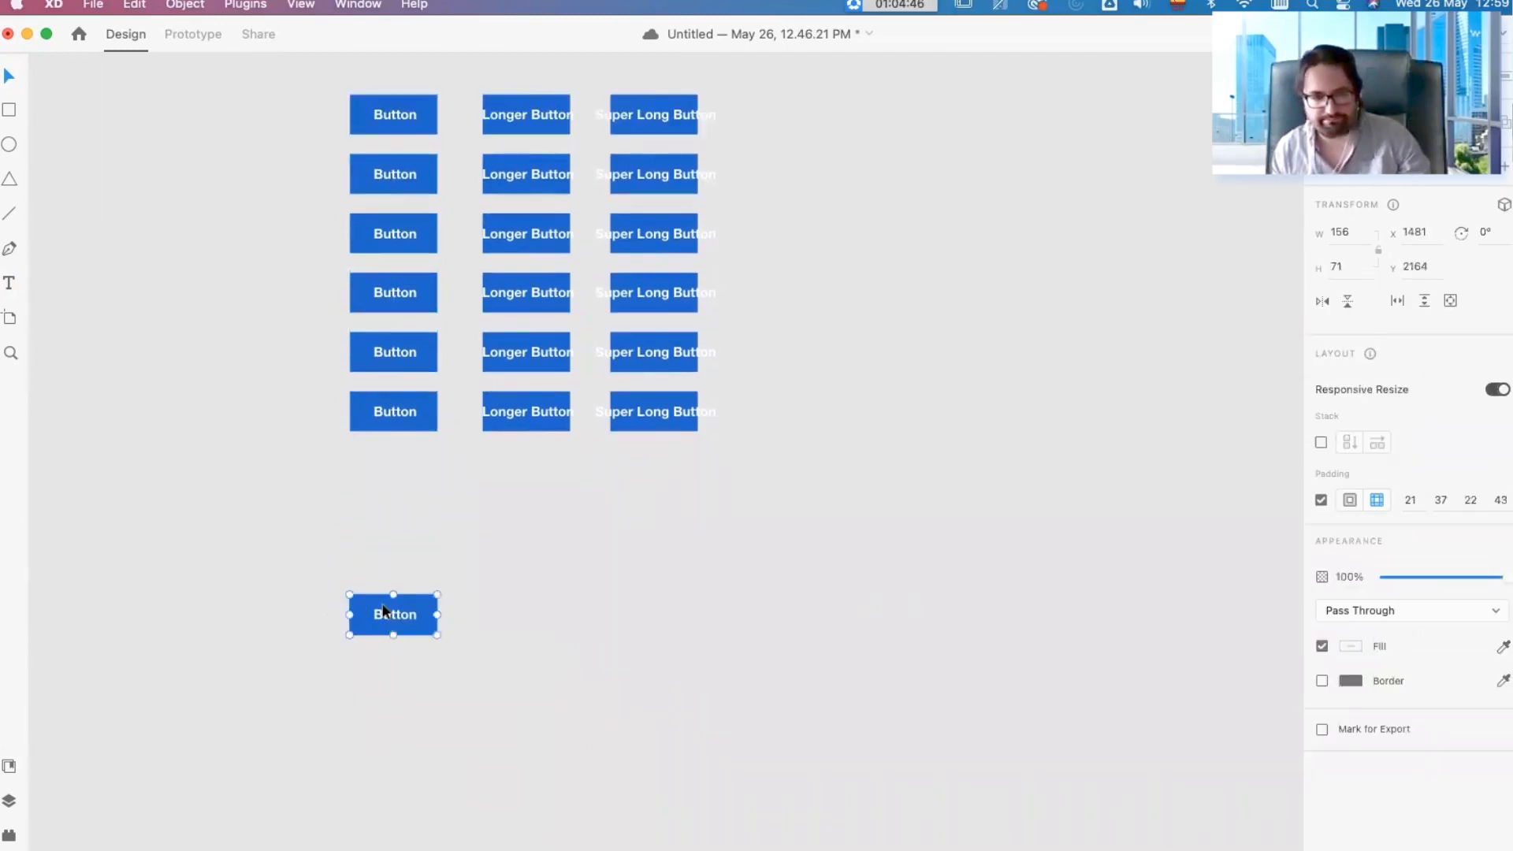
Step: Turn the padded "Button" below the grid into a component
right_click(395, 627)
click(466, 624)
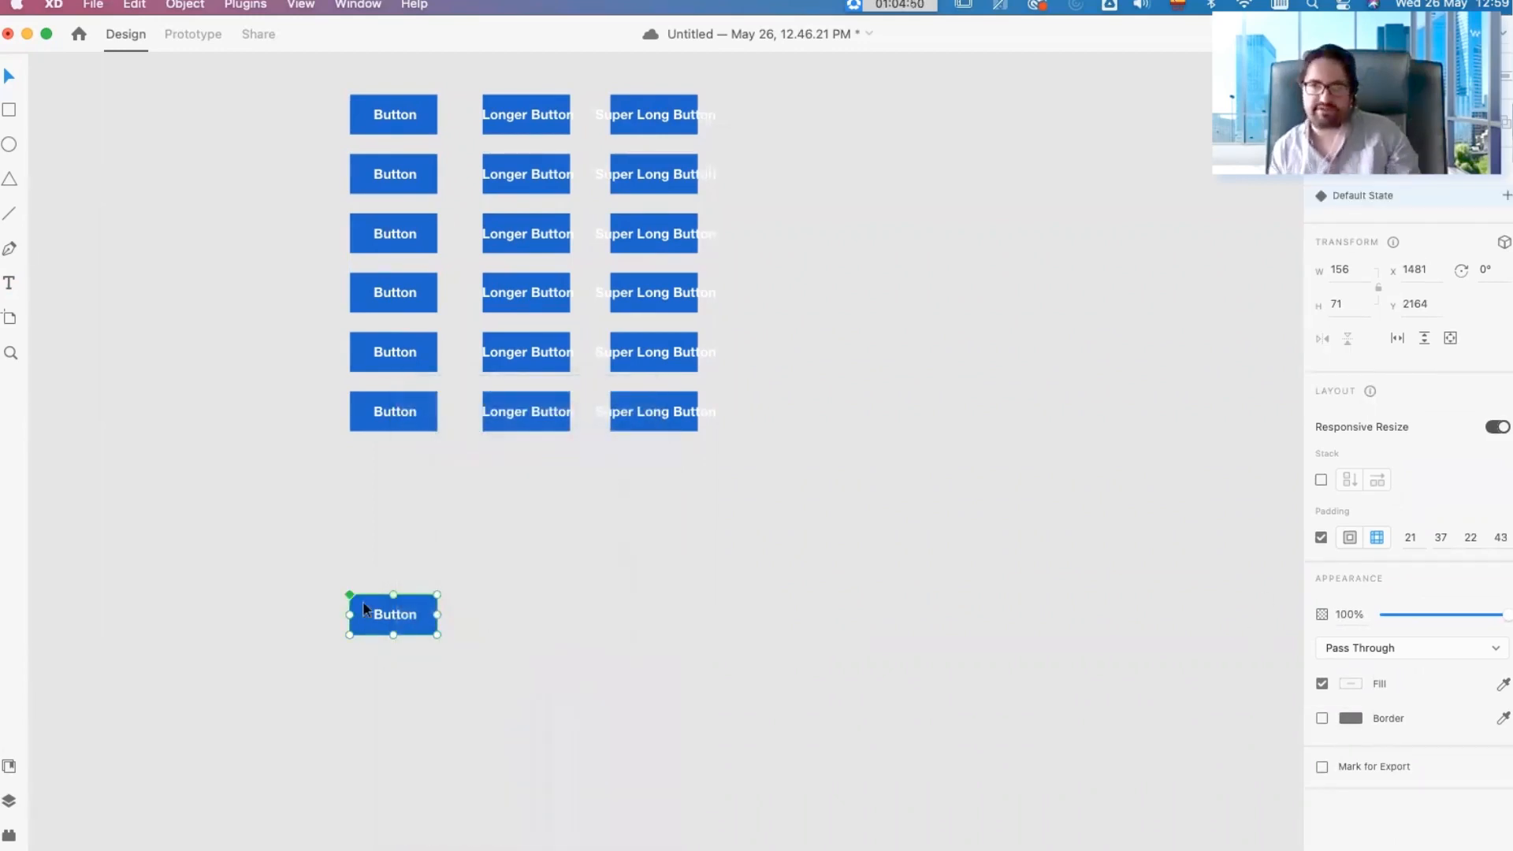
drag(385, 612, 491, 631)
double_click(508, 616)
click(715, 595)
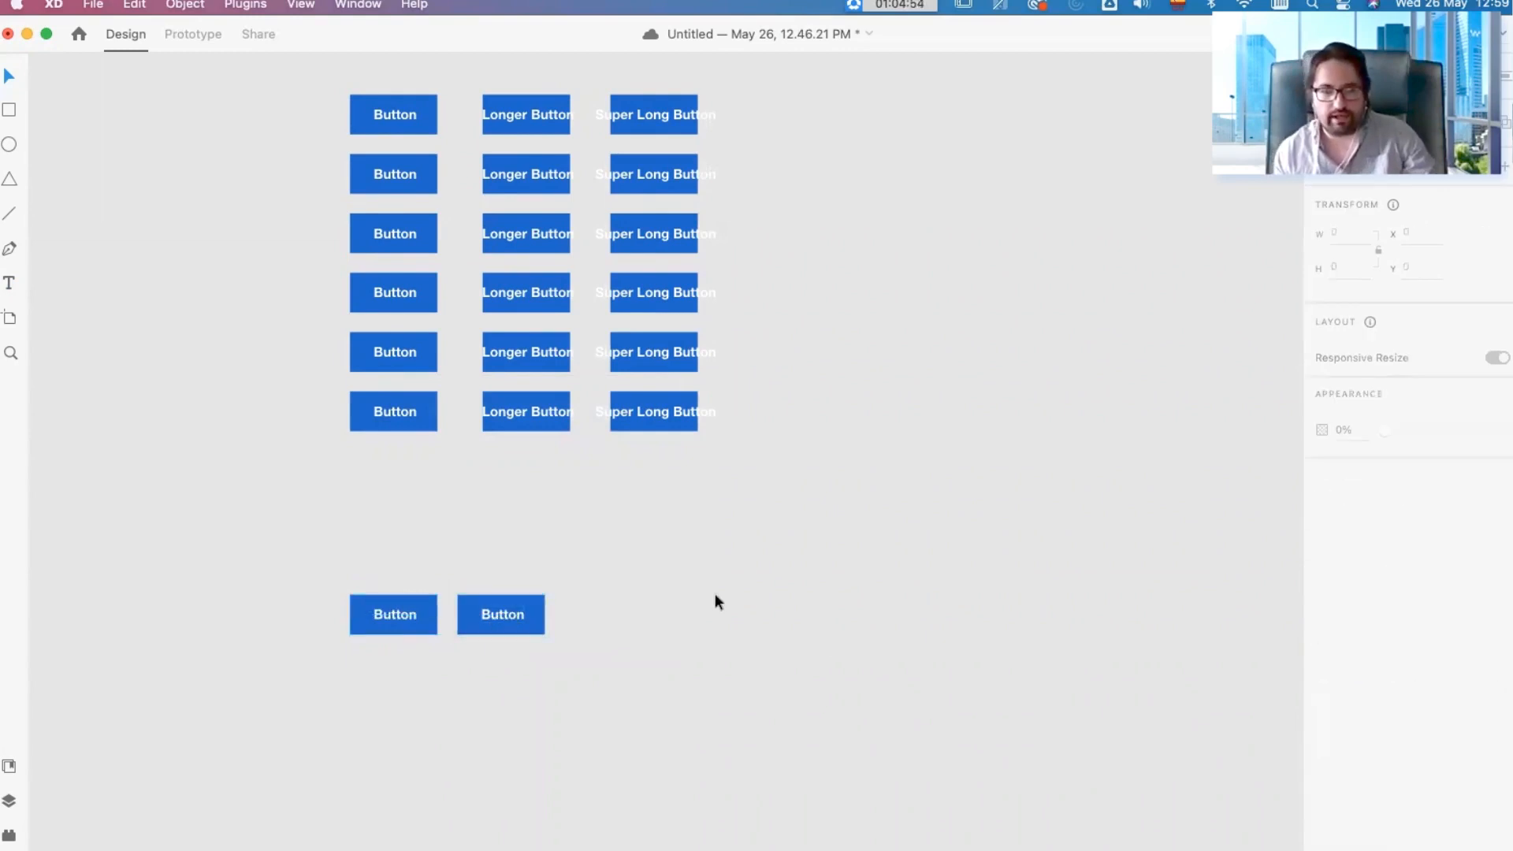
key(super+z)
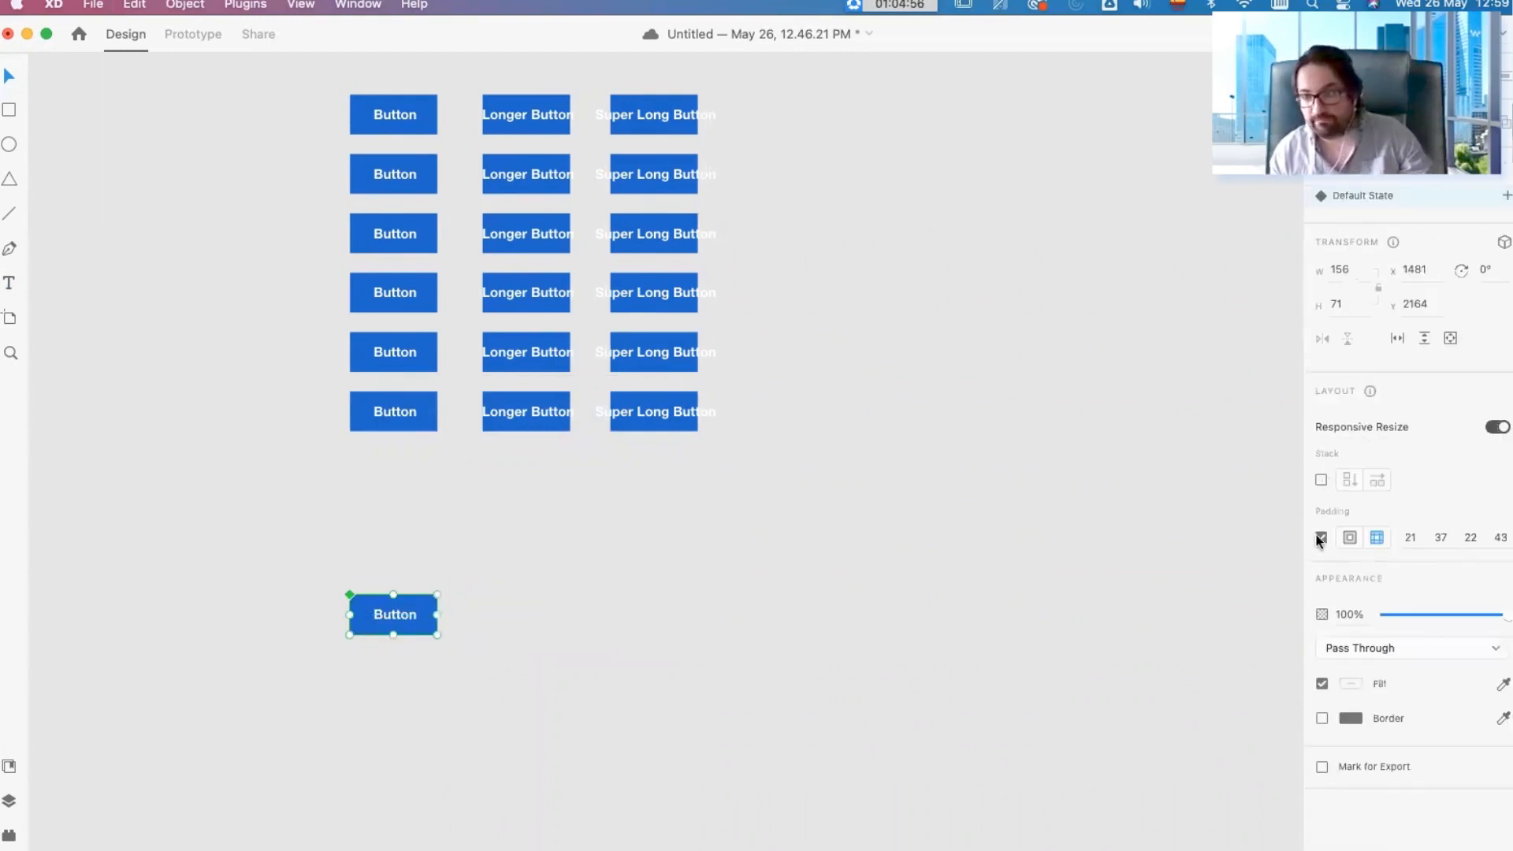
Step: Duplicate the padded button component beside itself and relabel the copy "Longer Button"
drag(400, 621, 507, 618)
double_click(509, 619)
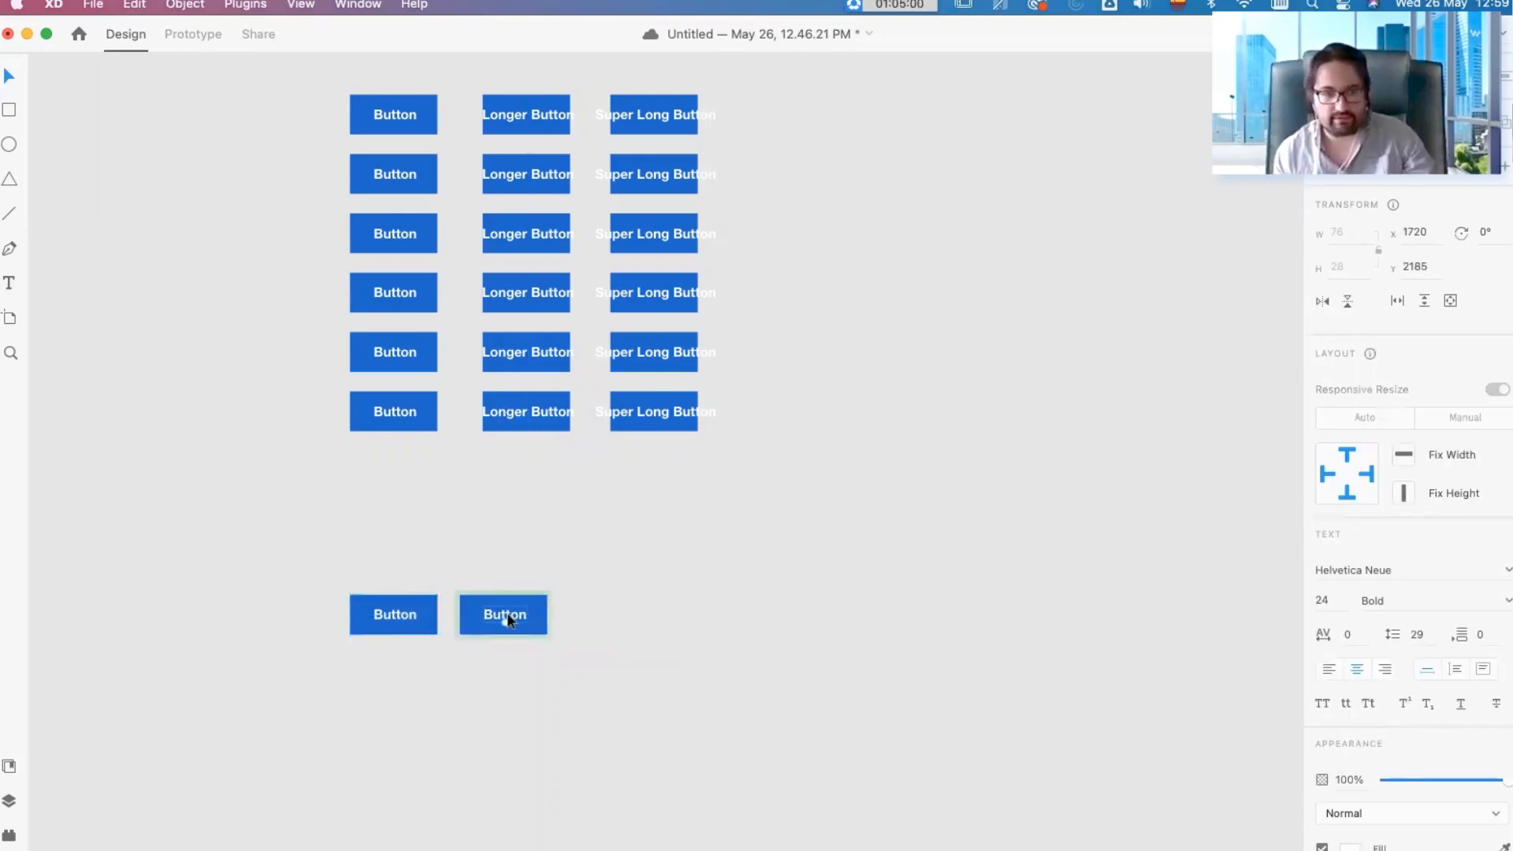
double_click(508, 619)
text(Longer)
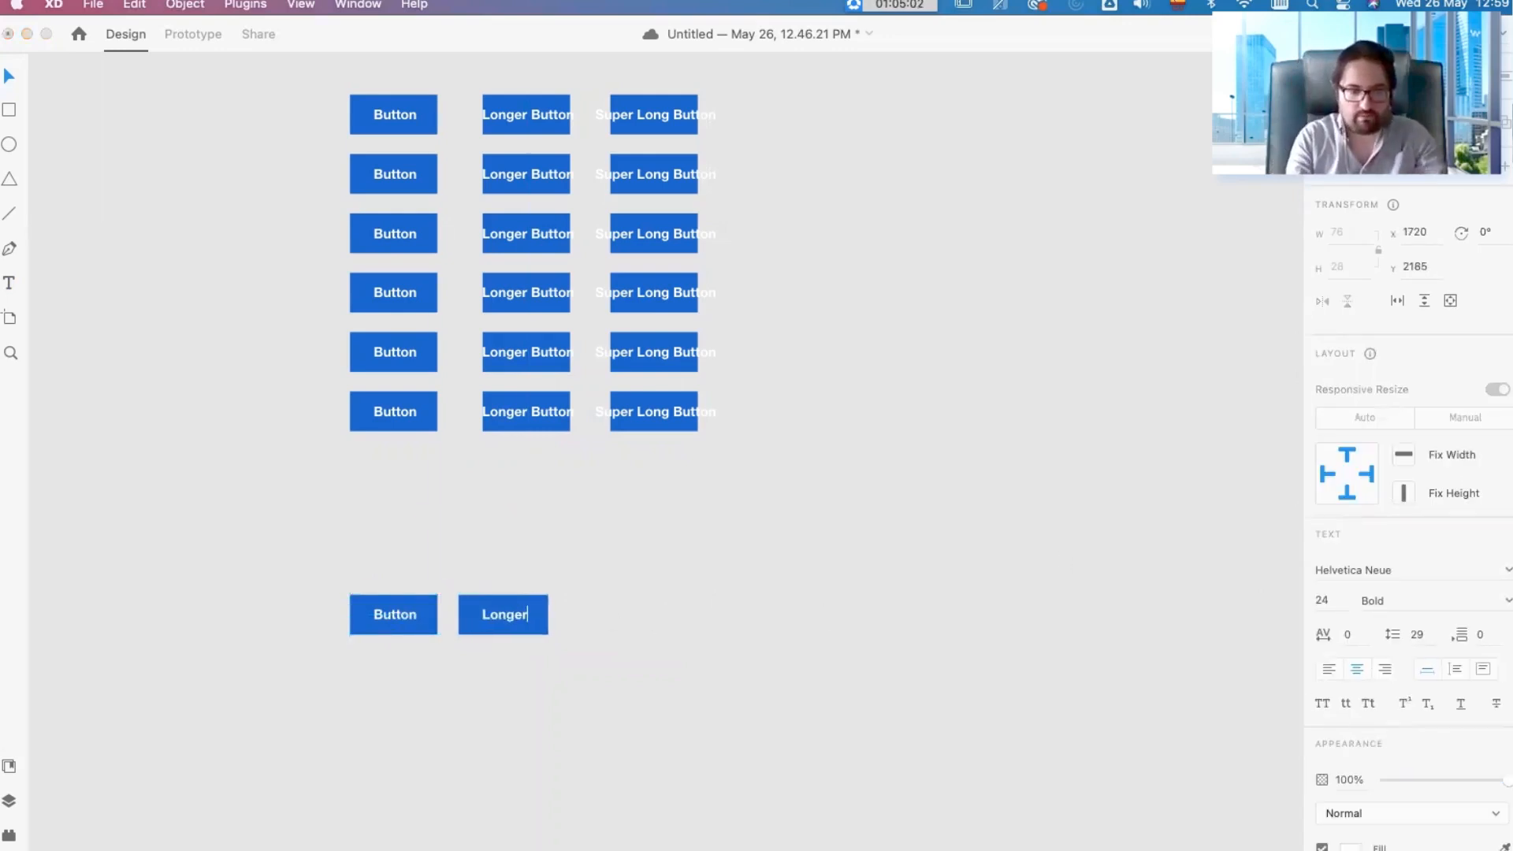
text( Button)
key(Escape)
Step: Duplicate the padded "Longer Button" beside itself and relabel the copy "Super Long Button"
drag(528, 635, 692, 628)
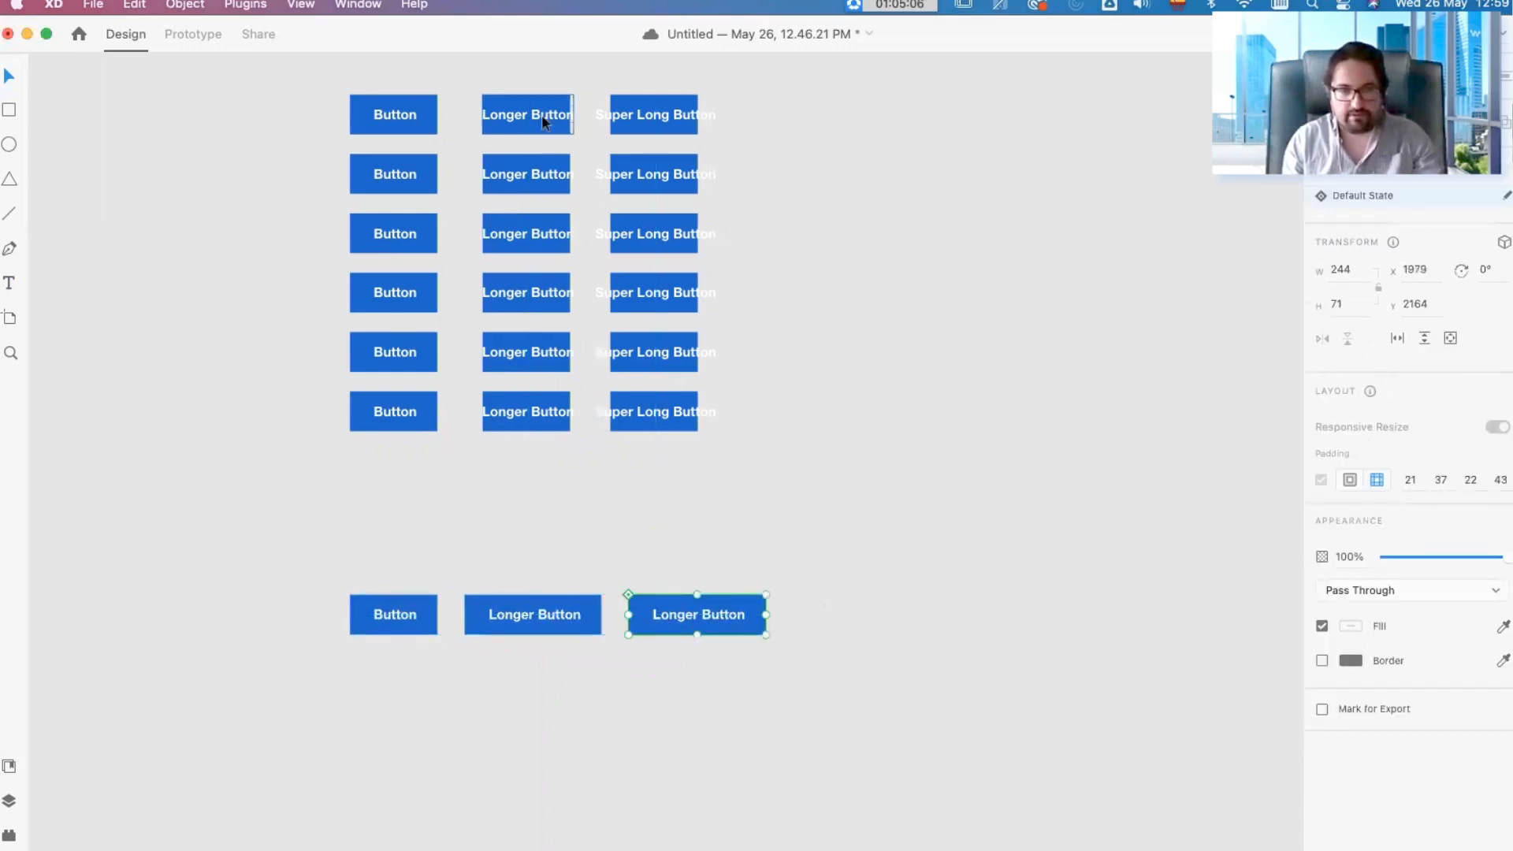
double_click(727, 617)
text(Super Lo)
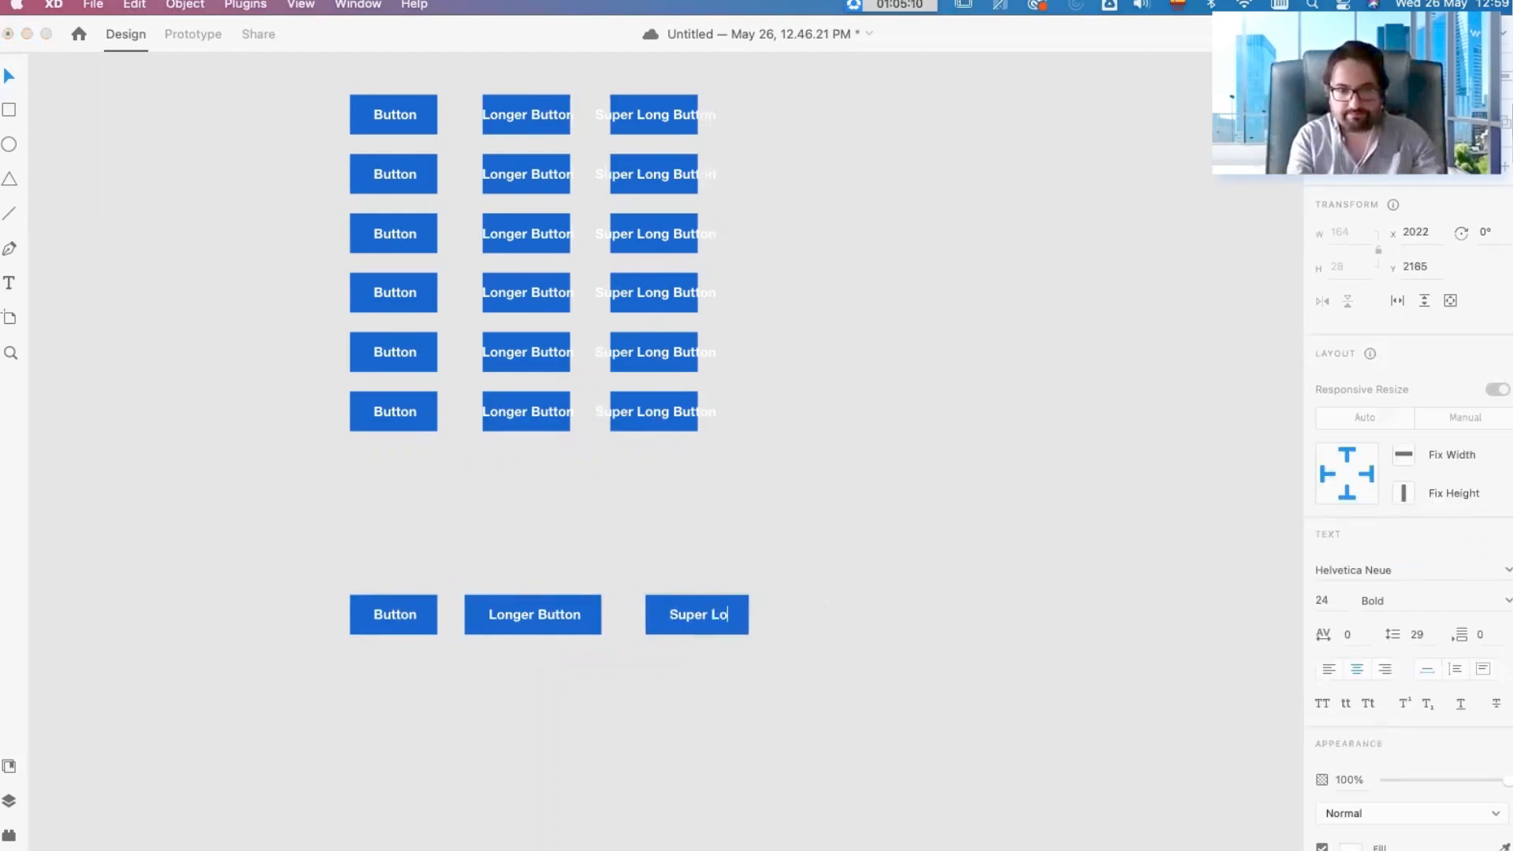
text(ng Button)
key(Escape)
Step: Duplicate the row of three padded component buttons downward to build five evenly spaced rows
click(517, 626)
scroll(546, 633, down, 3)
drag(891, 585, 238, 463)
drag(489, 516, 530, 722)
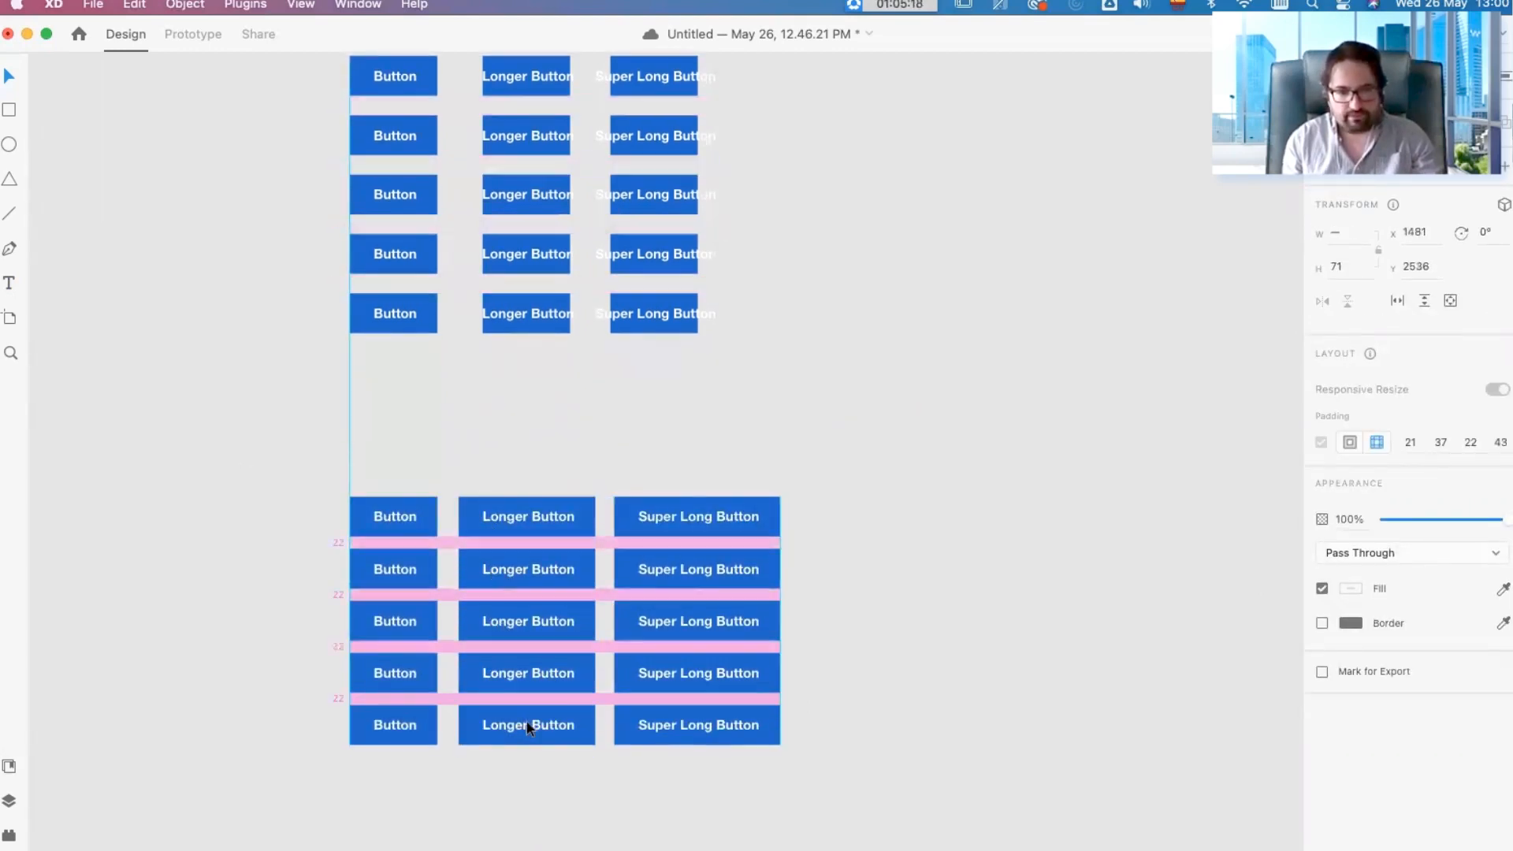
click(928, 608)
Step: Change the fill of the main component's background rectangle to red
double_click(428, 532)
click(1231, 514)
click(424, 528)
double_click(424, 532)
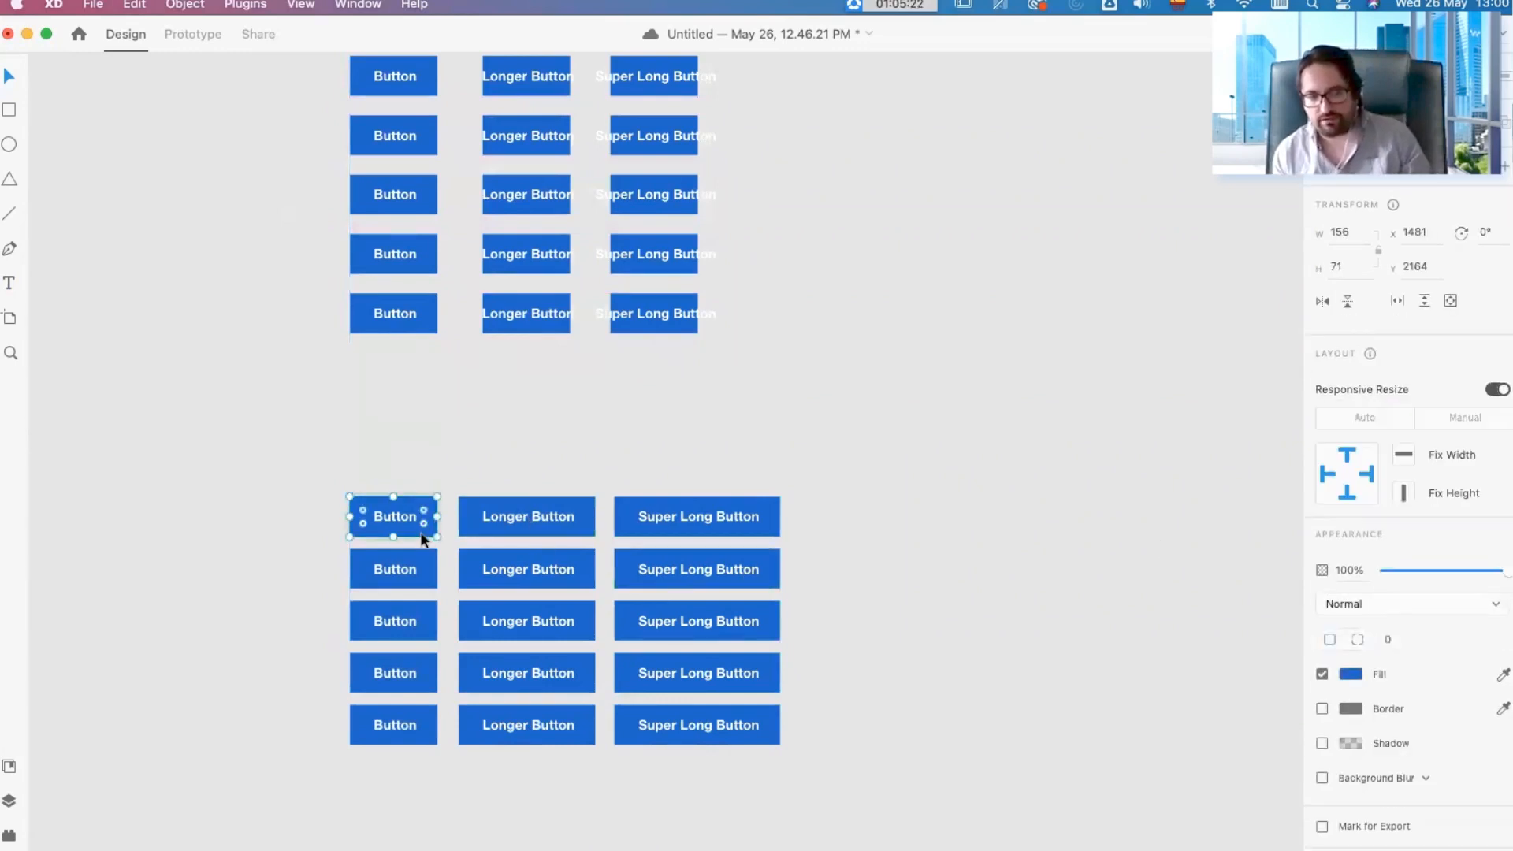
click(1359, 680)
click(1288, 582)
click(949, 409)
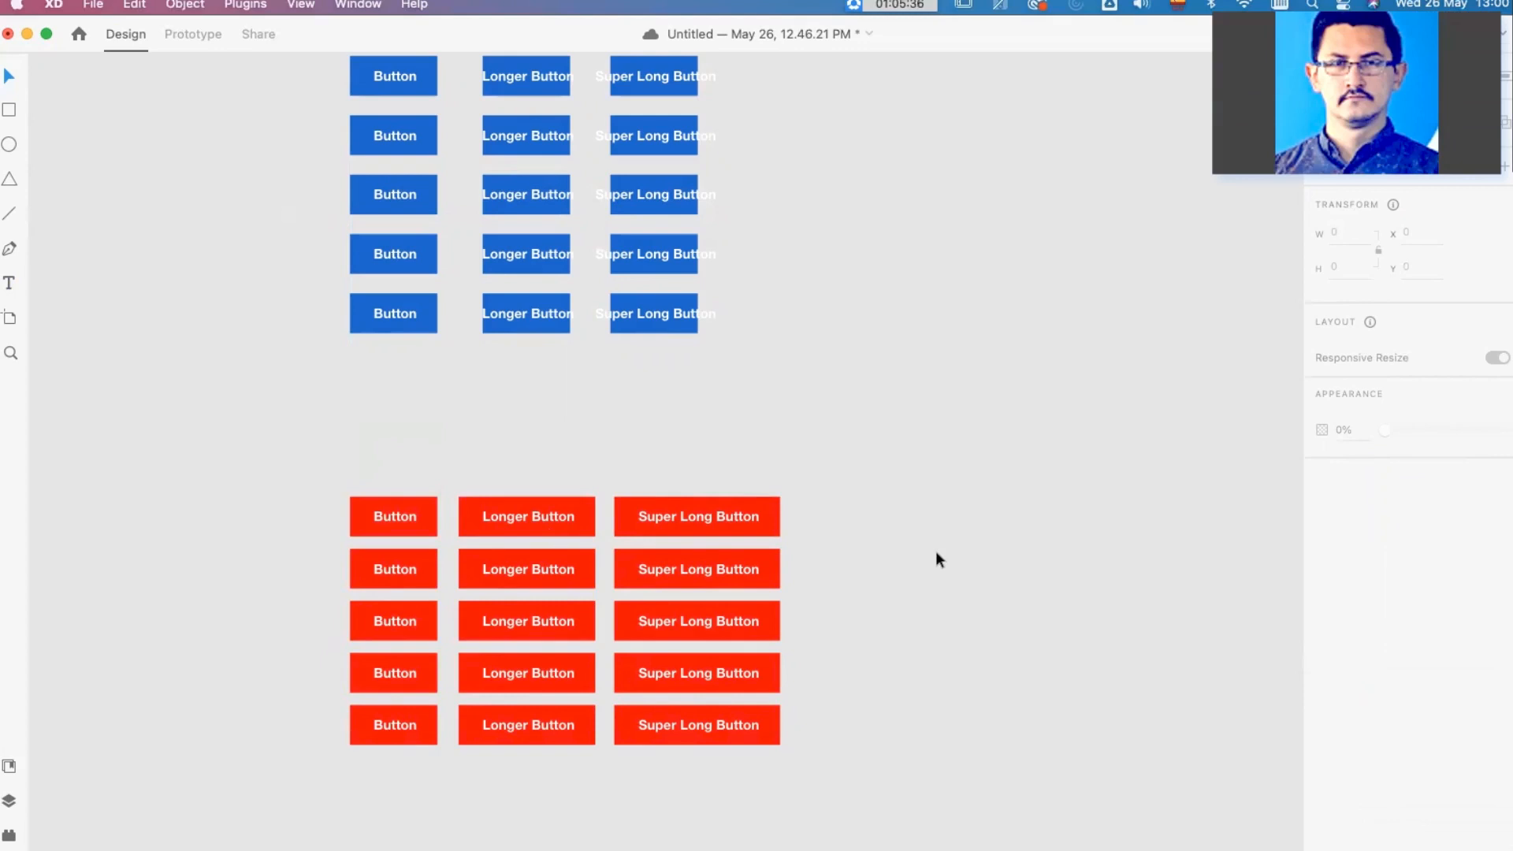
Step: Move the five rows of red buttons up closer to the blue grid, and delete all of them
drag(859, 776, 368, 405)
click(820, 342)
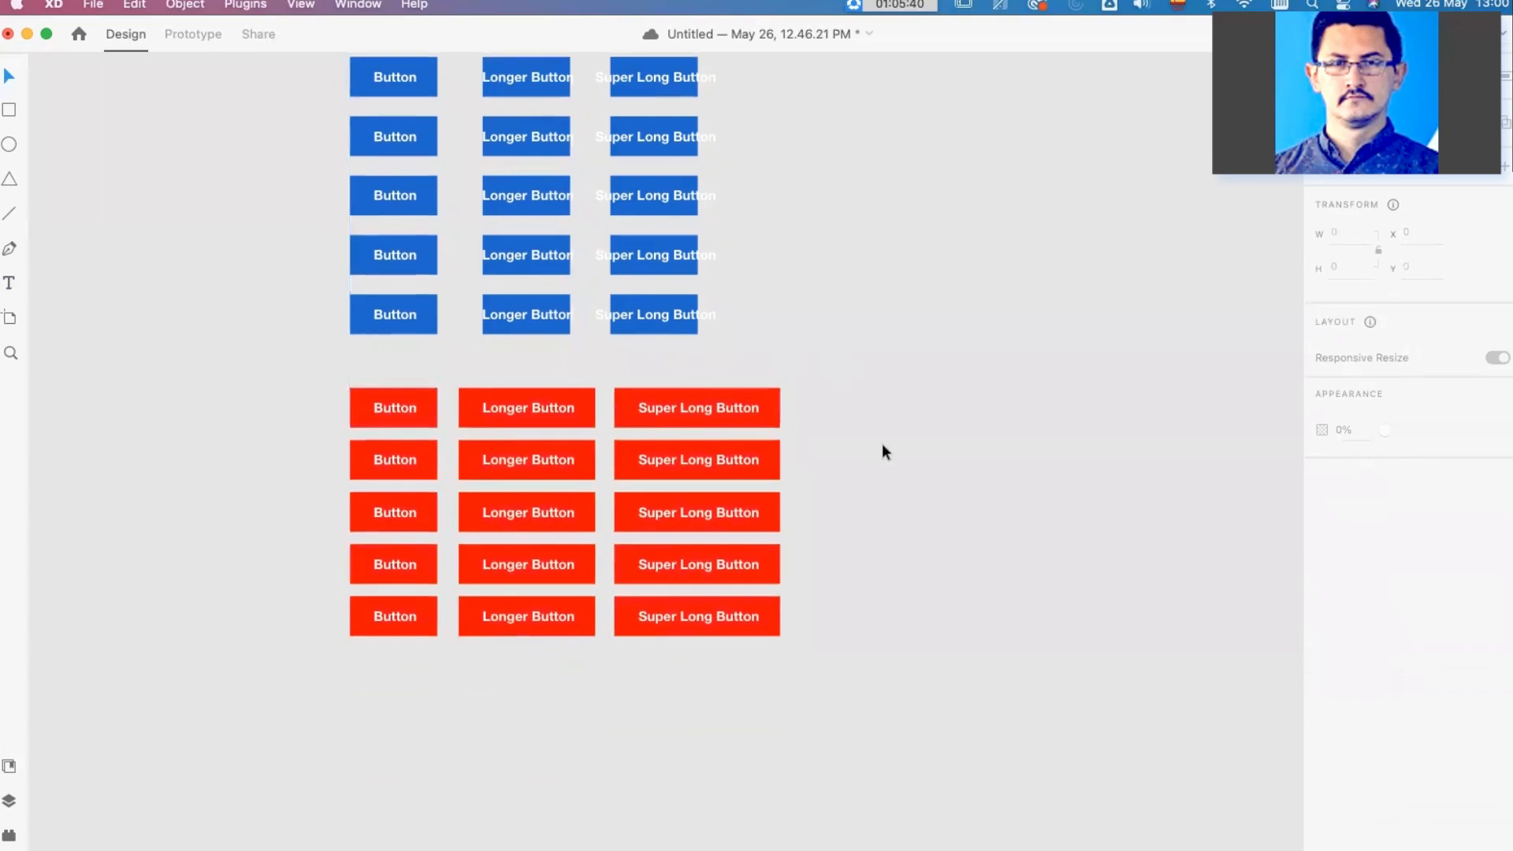
scroll(882, 442, up, 3)
drag(892, 793, 166, 554)
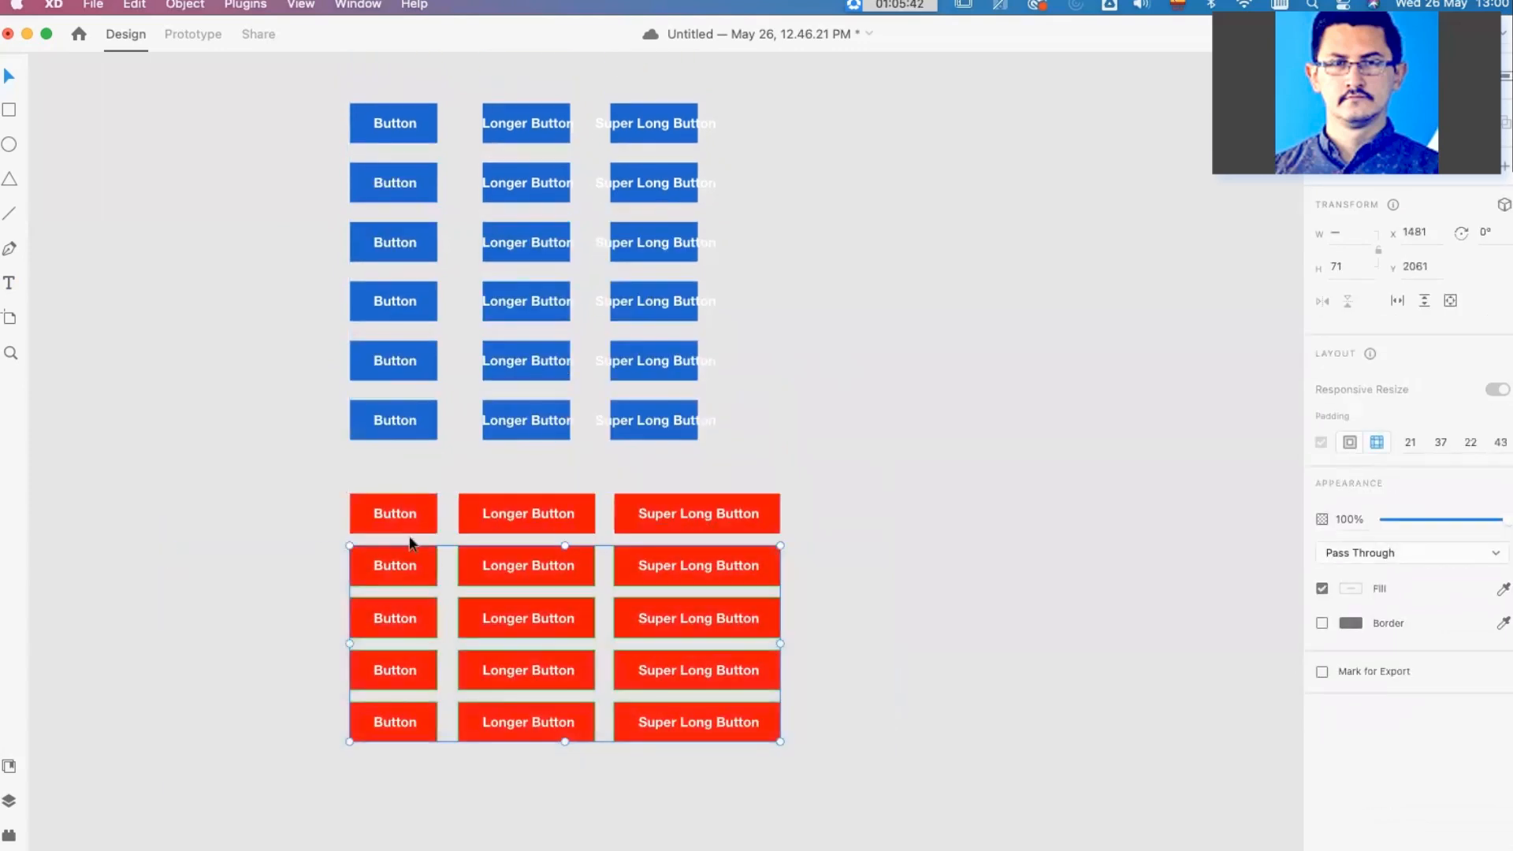
key(Delete)
drag(787, 557, 479, 502)
key(Delete)
click(421, 505)
key(Delete)
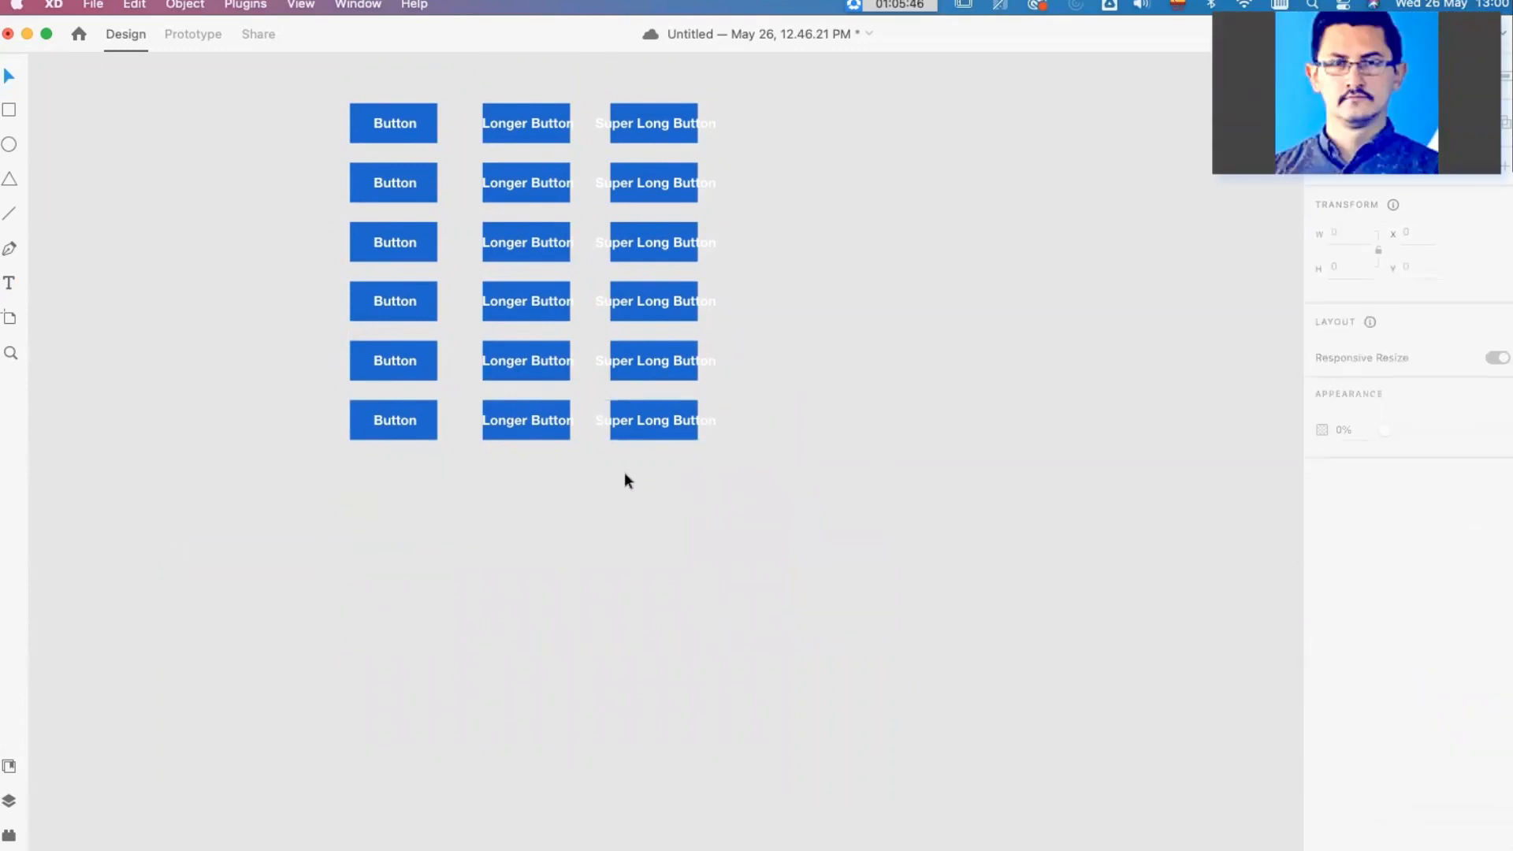
Step: Try moving the label of the first "Button" in the grid off its background, and undo the move
scroll(624, 472, up, 1)
click(401, 133)
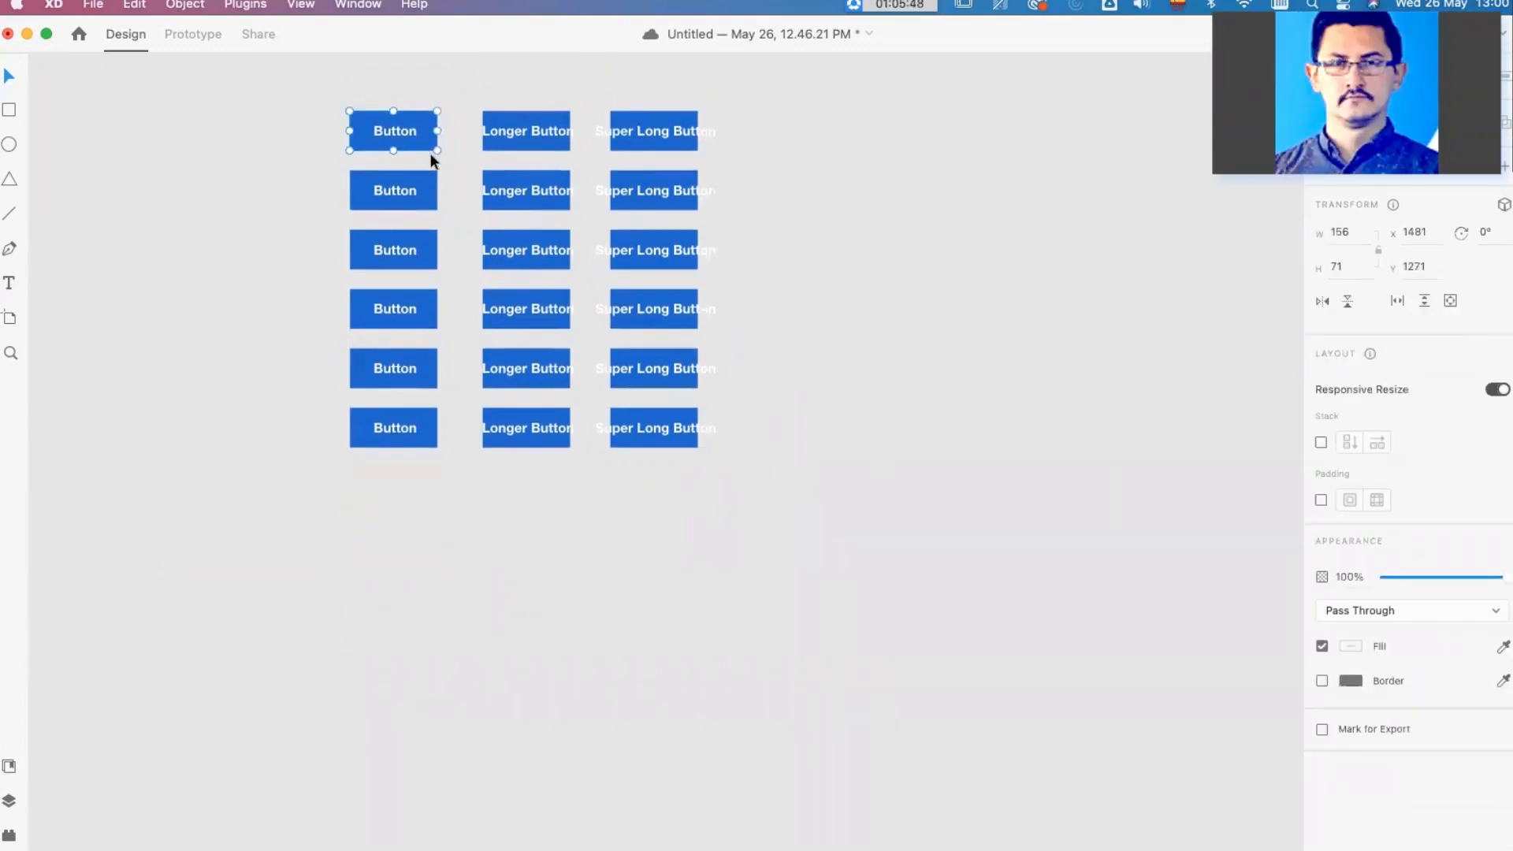
scroll(430, 118, up, 3)
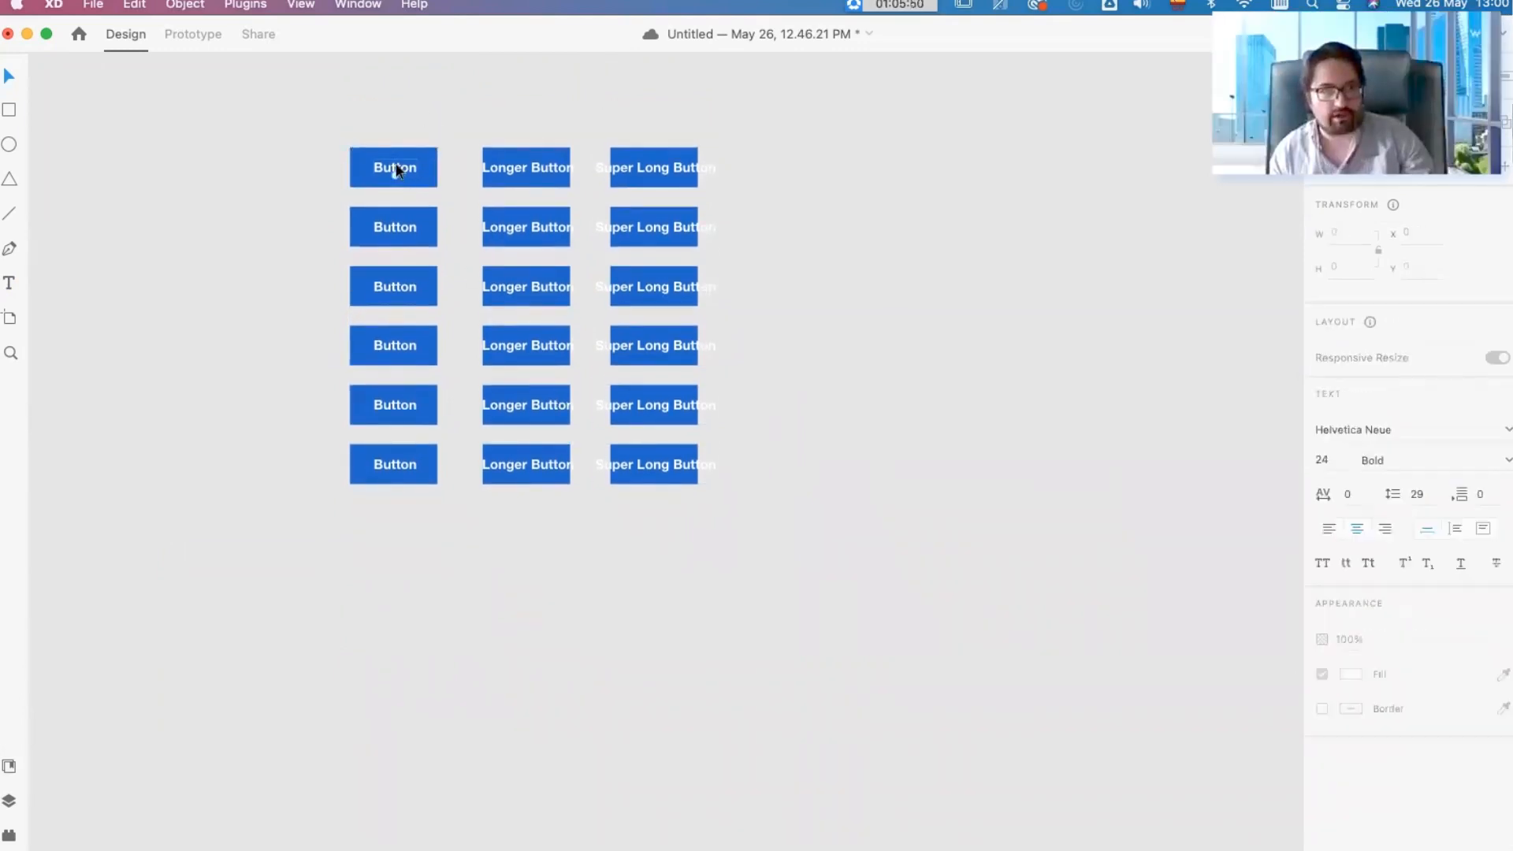
drag(395, 165, 368, 125)
key(super+z)
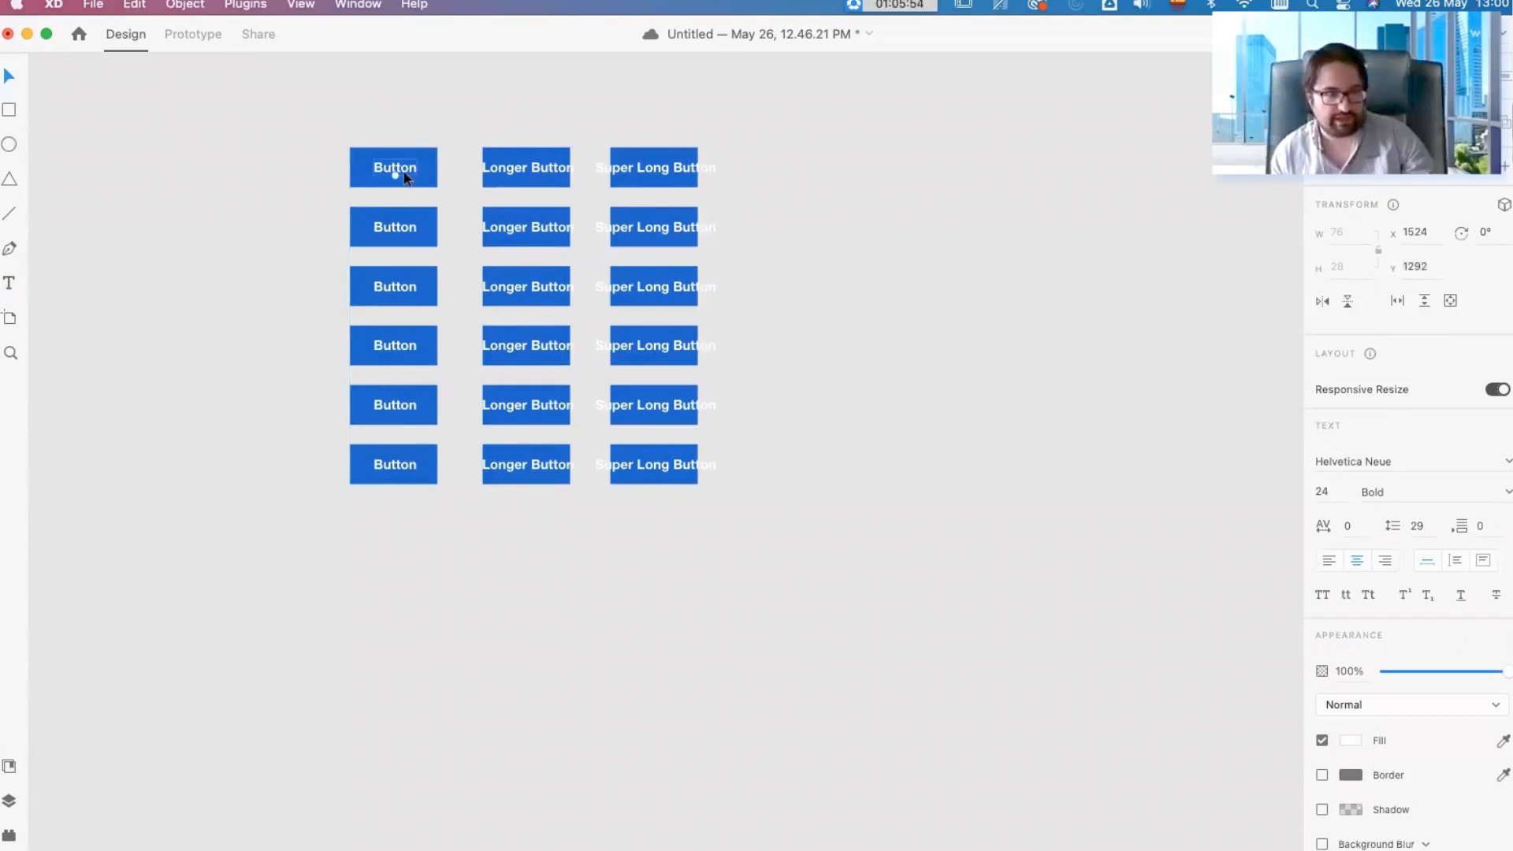
Step: Try a border on the background rectangle of the grid's first "Button", and remove it
click(428, 184)
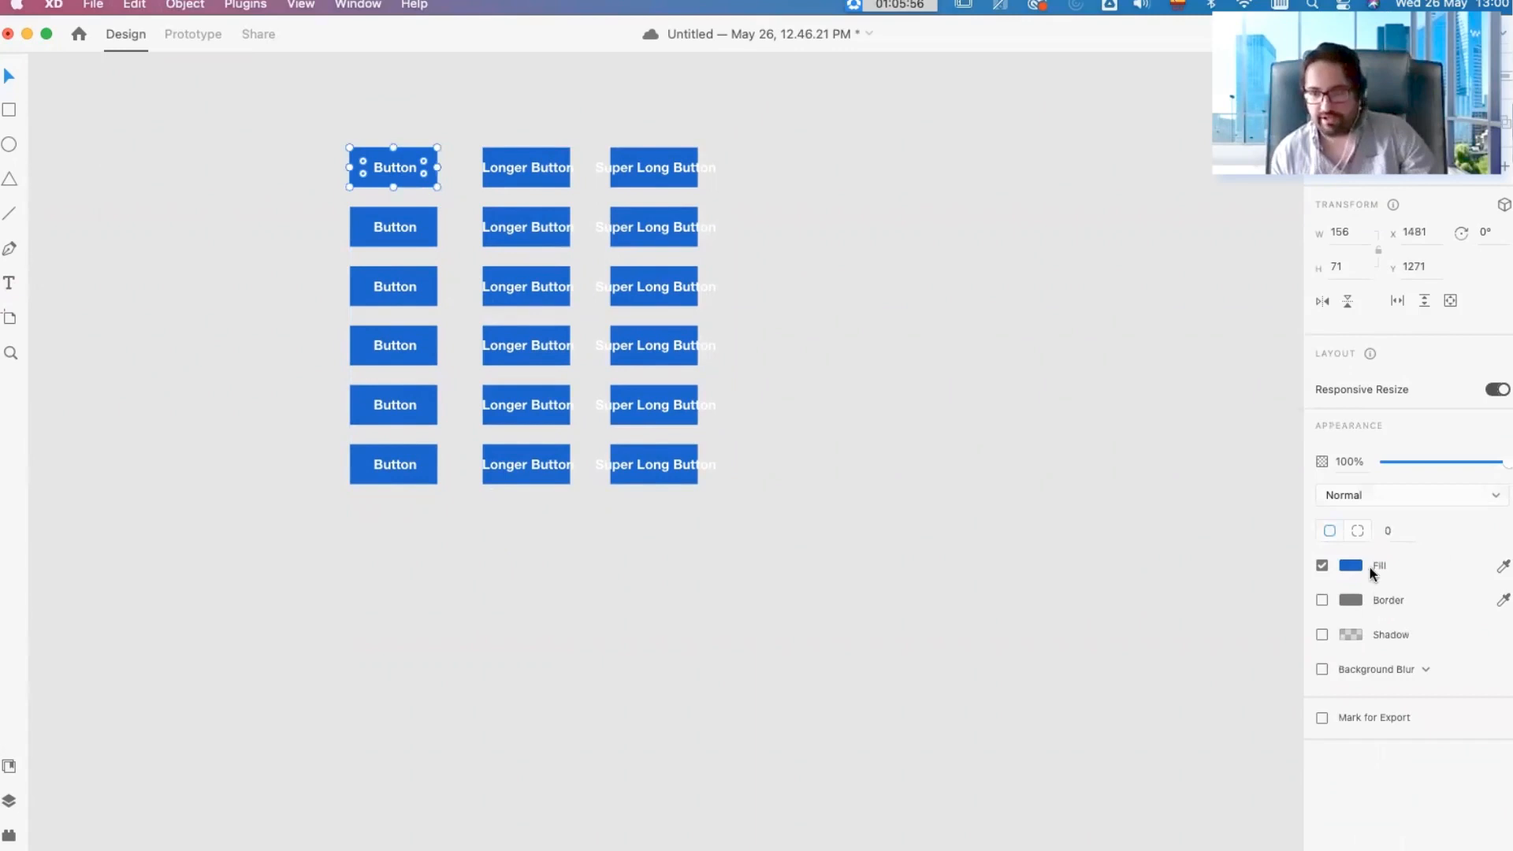
click(1322, 600)
click(1350, 599)
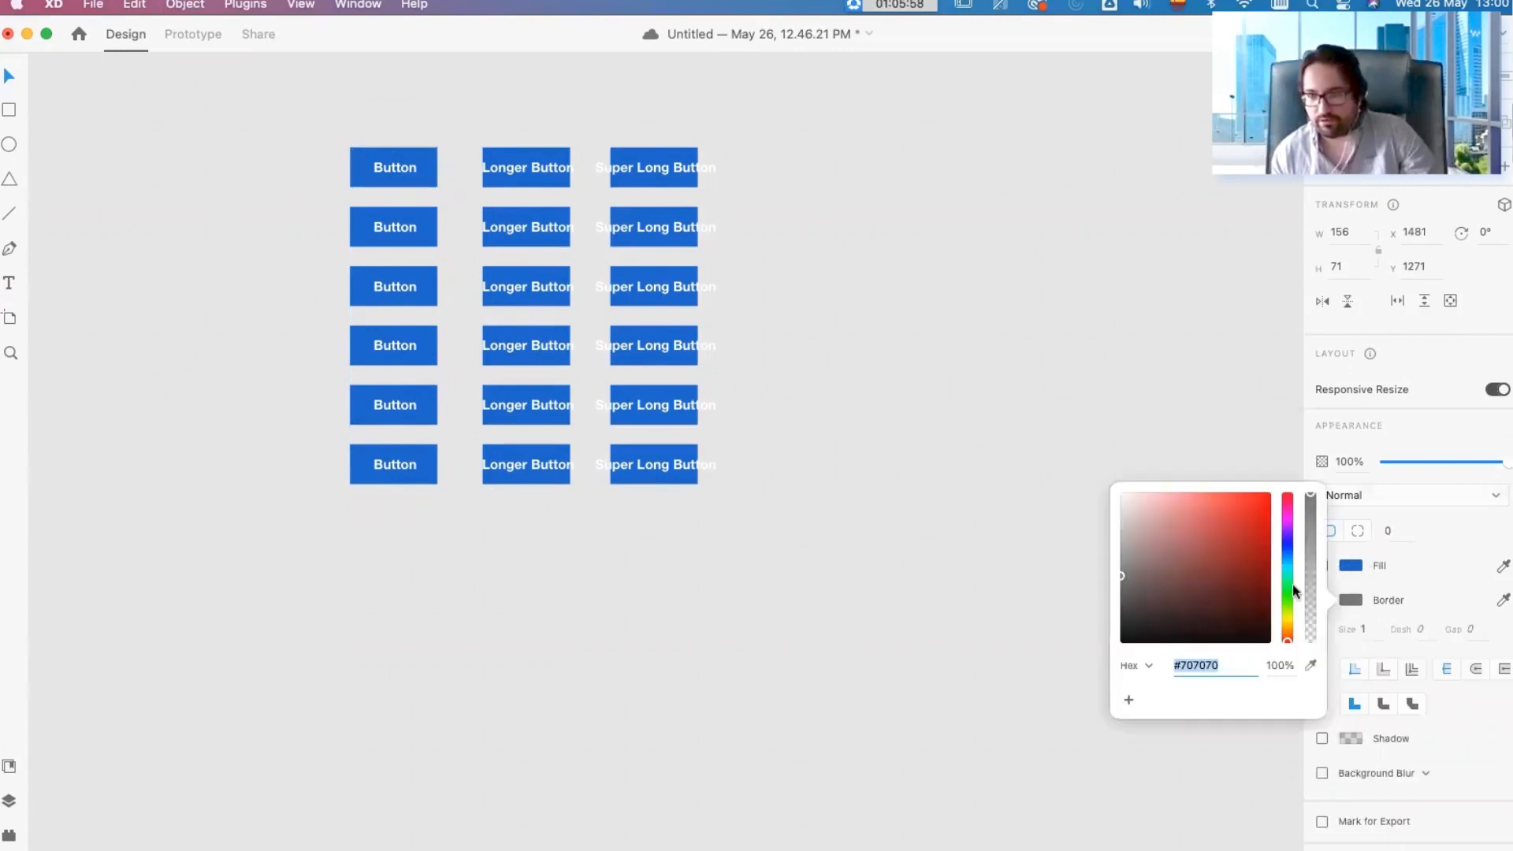
click(824, 283)
drag(317, 133, 401, 179)
click(925, 358)
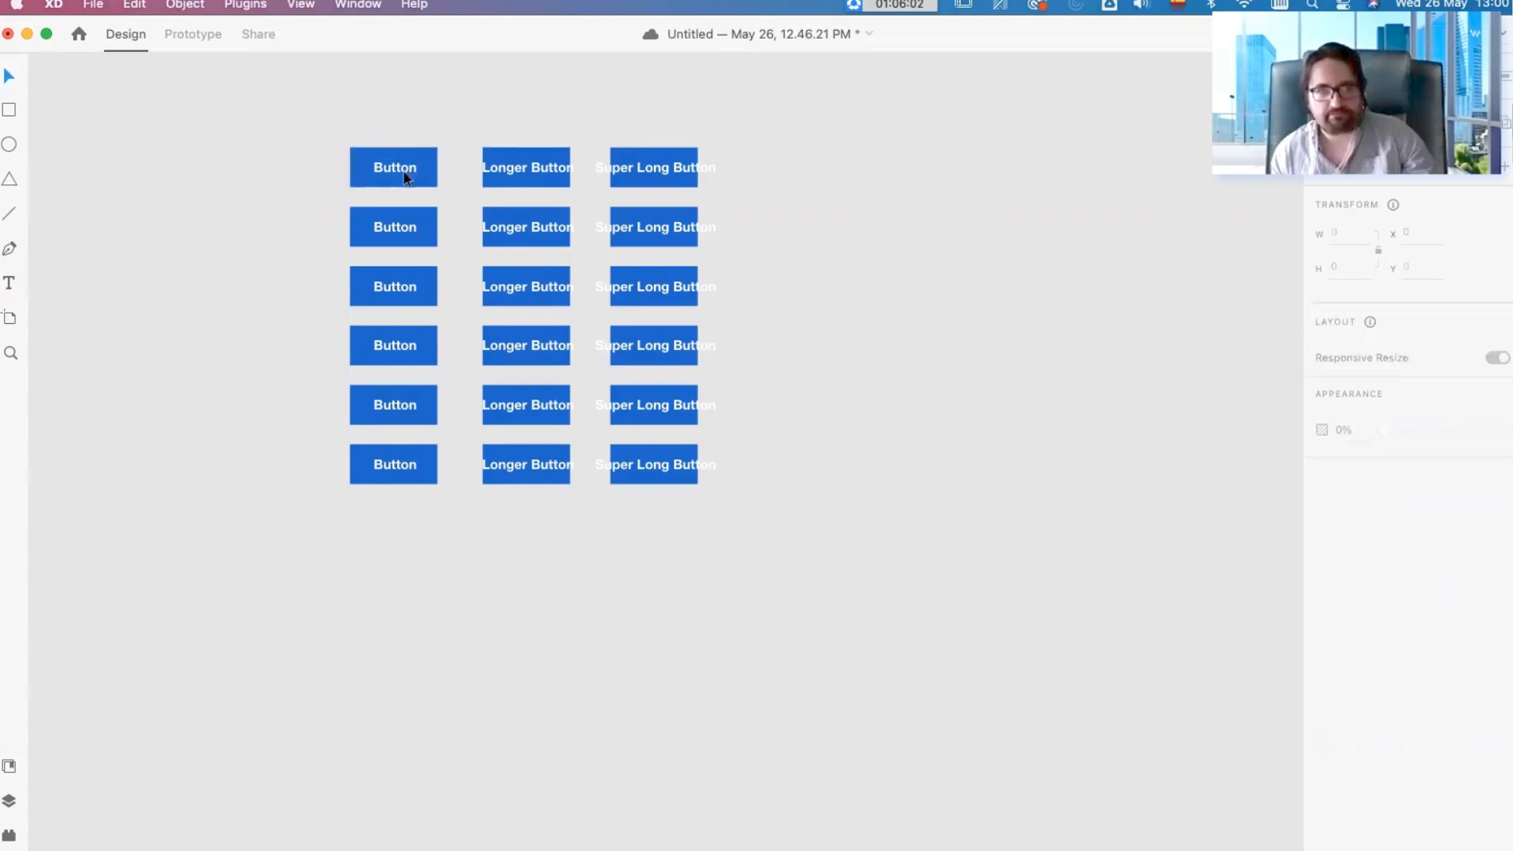
click(407, 180)
click(1322, 599)
Step: Place a copy of the plain "Button" below the grid, aligned with the first column
drag(337, 102, 412, 622)
click(543, 622)
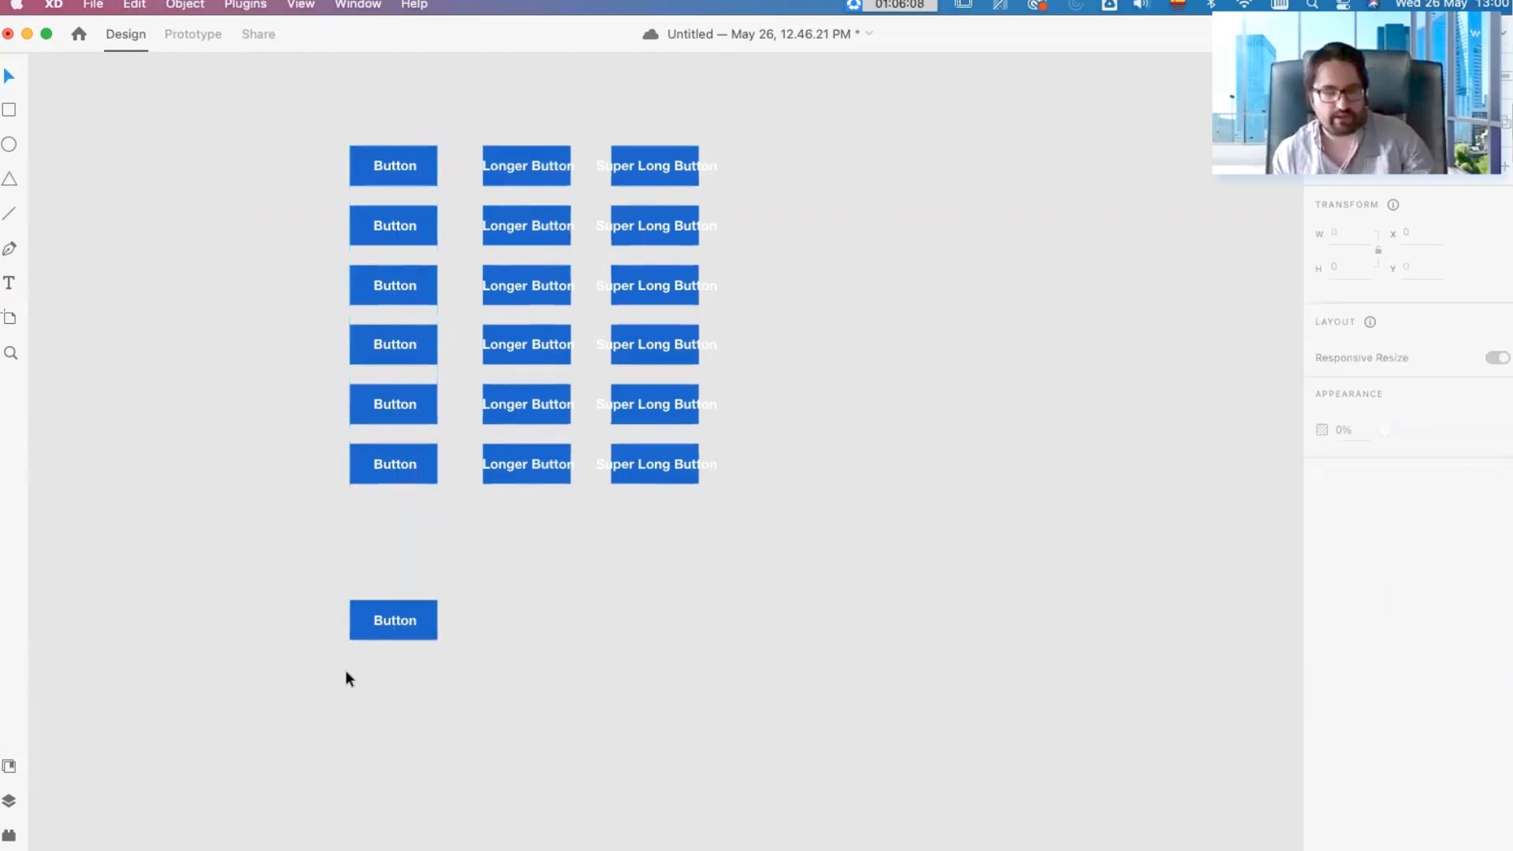
scroll(345, 670, up, 3)
click(433, 597)
click(541, 595)
scroll(471, 556, down, 2)
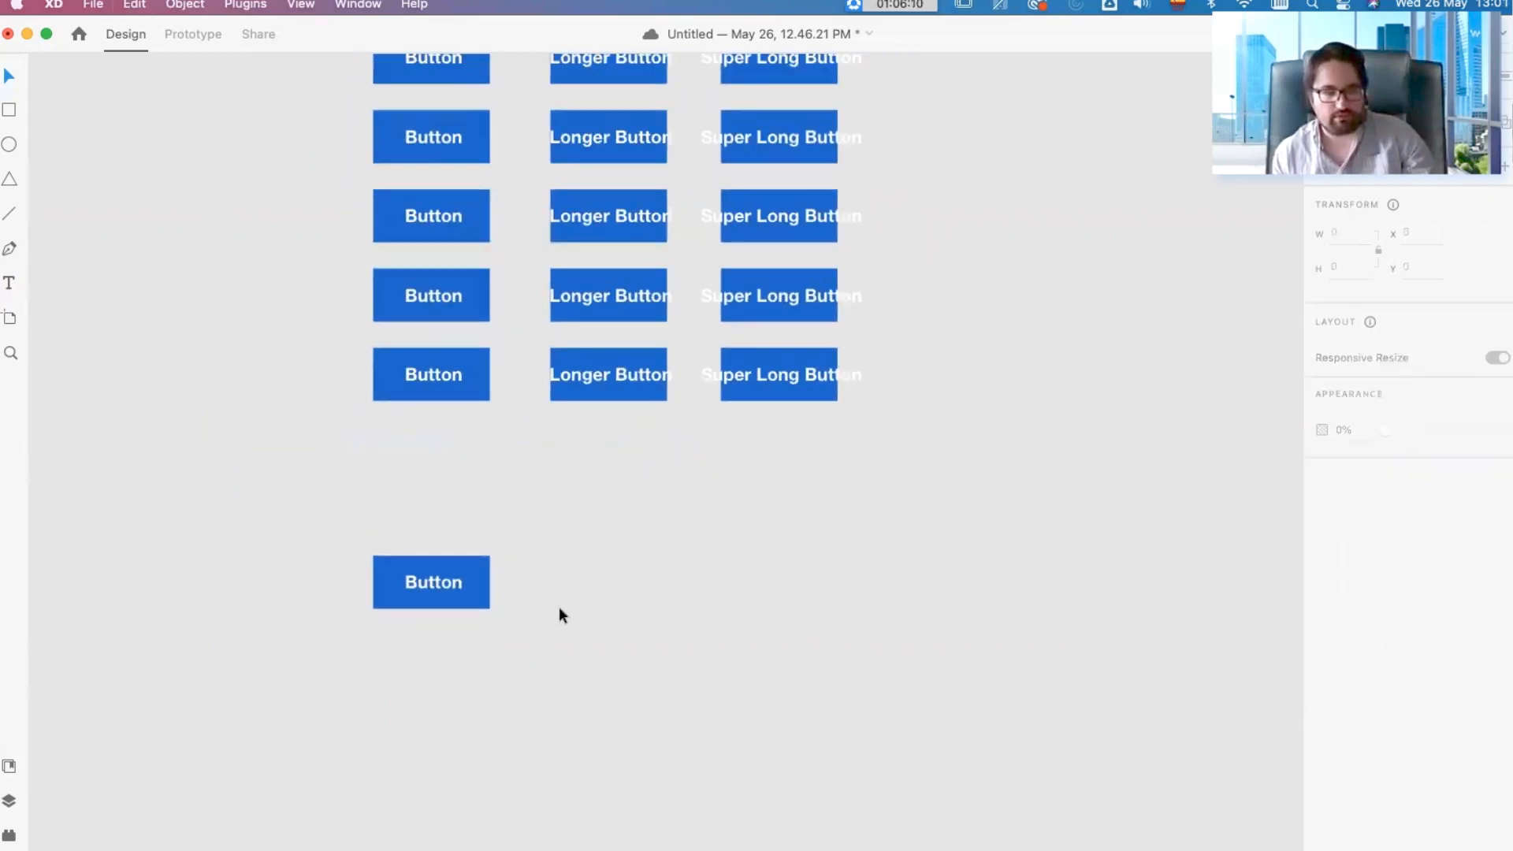
drag(537, 622, 346, 563)
click(566, 588)
drag(454, 579, 424, 504)
key(super+z)
drag(520, 631, 351, 547)
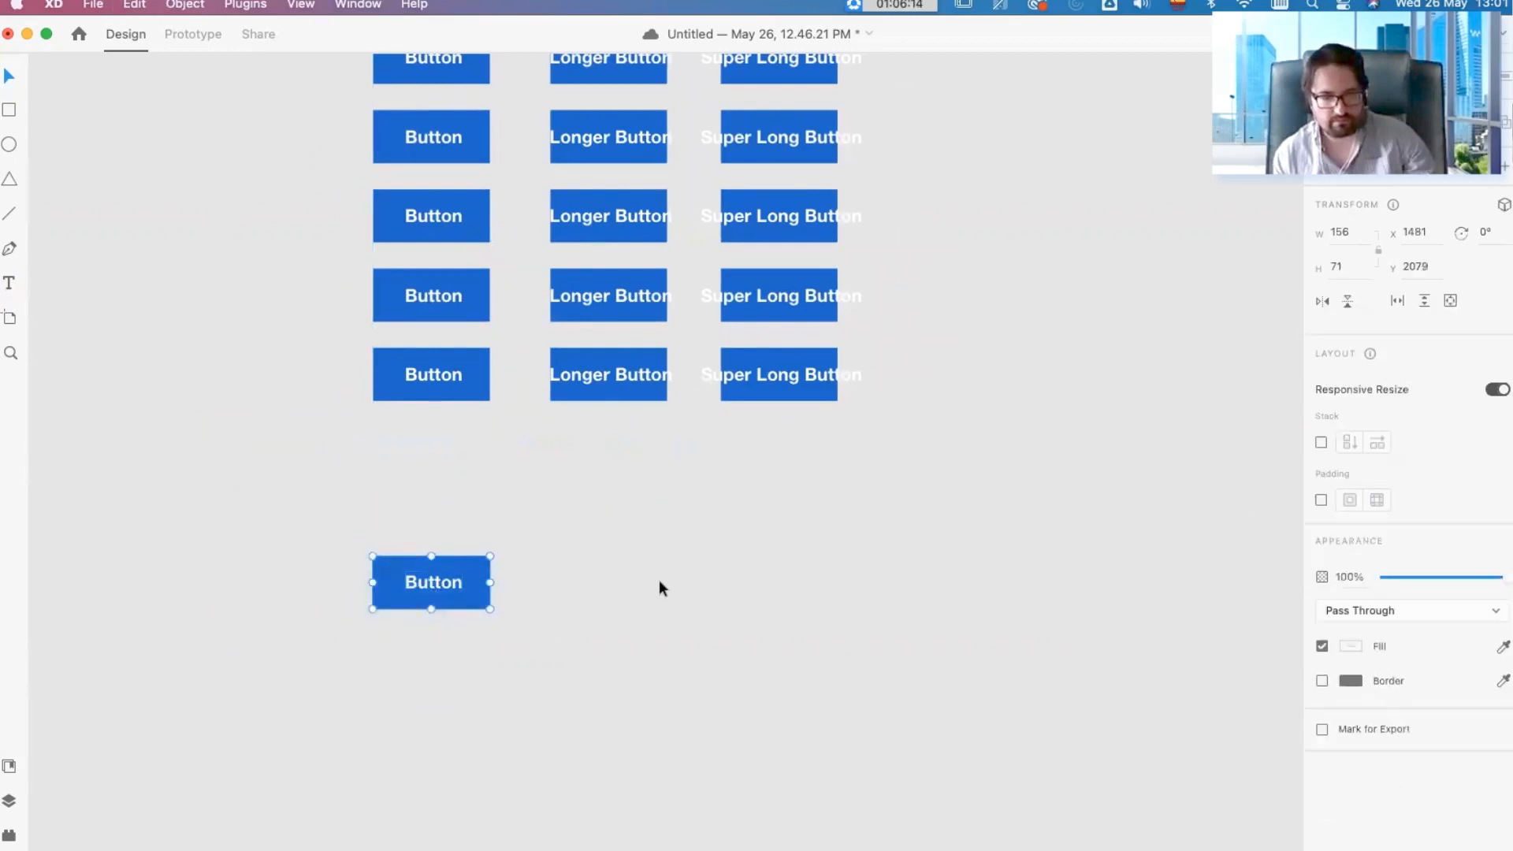
click(613, 547)
scroll(611, 541, down, 1)
Step: Turn the plain "Button" copy below the grid into a component
right_click(431, 587)
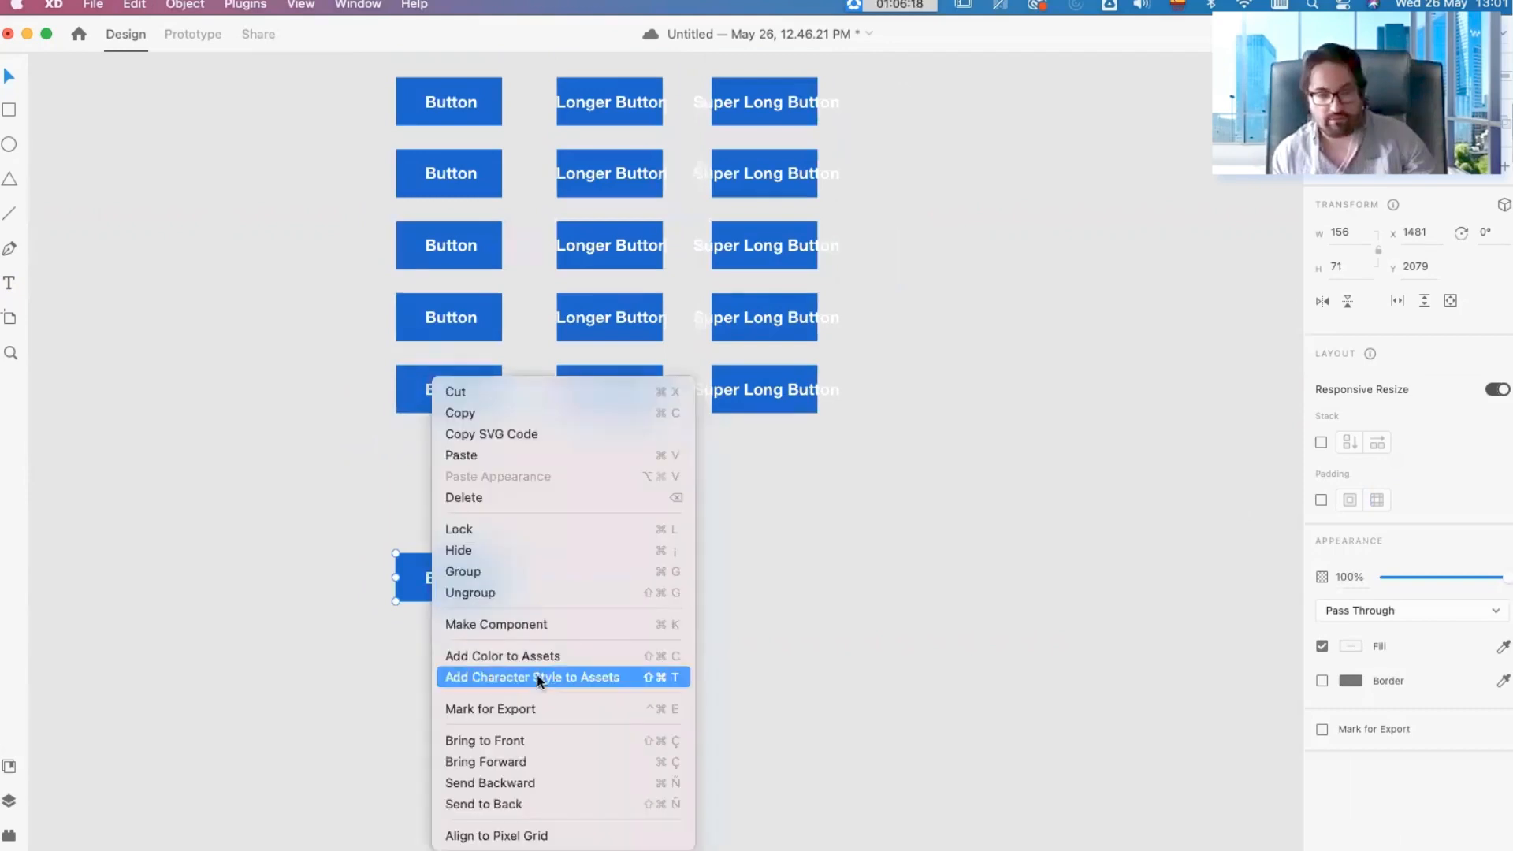
click(488, 597)
scroll(598, 540, down, 2)
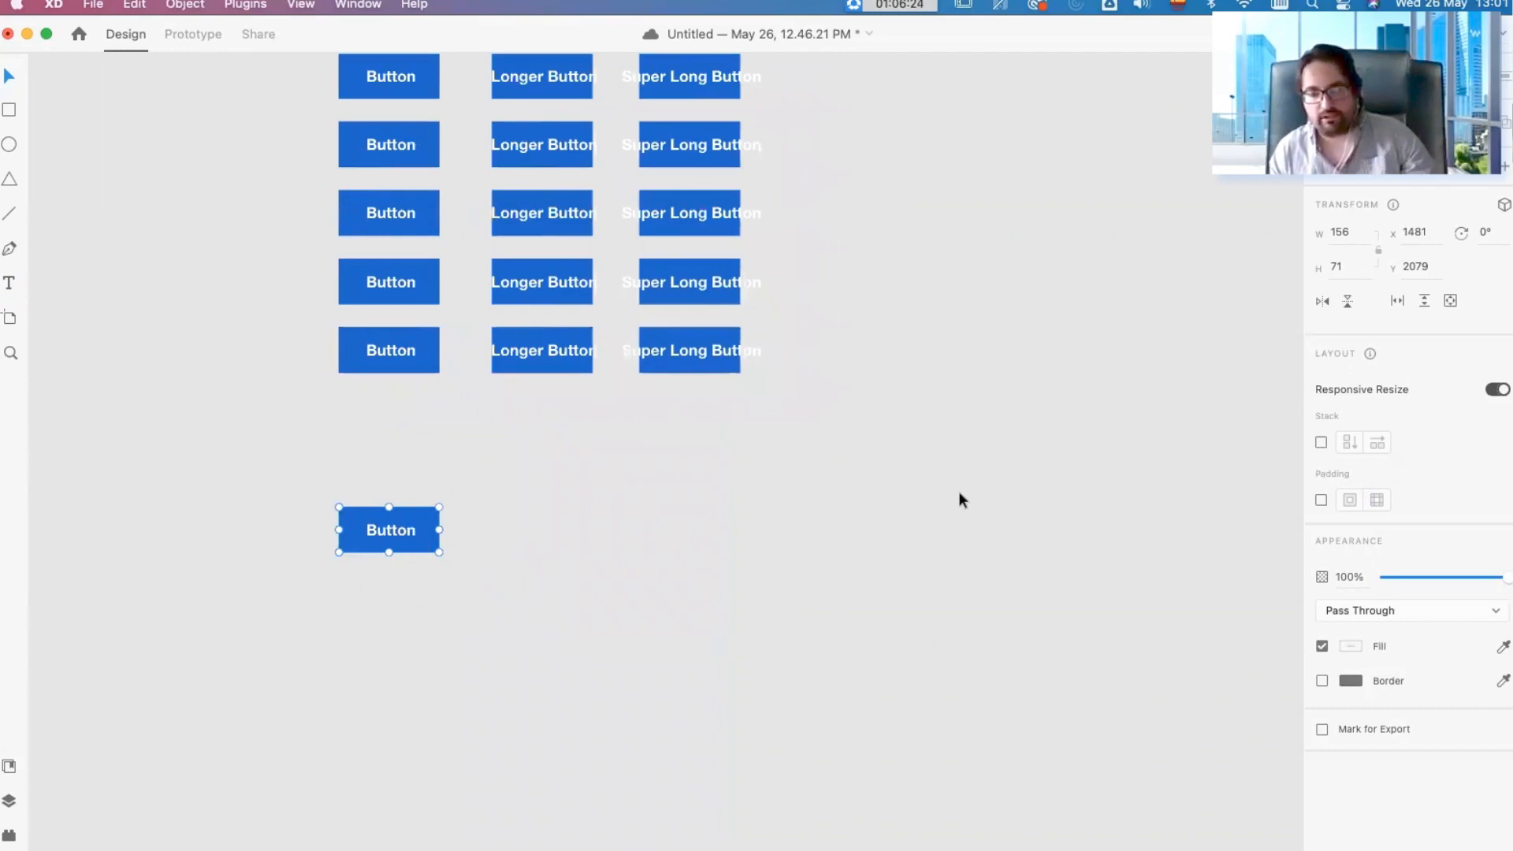
right_click(404, 529)
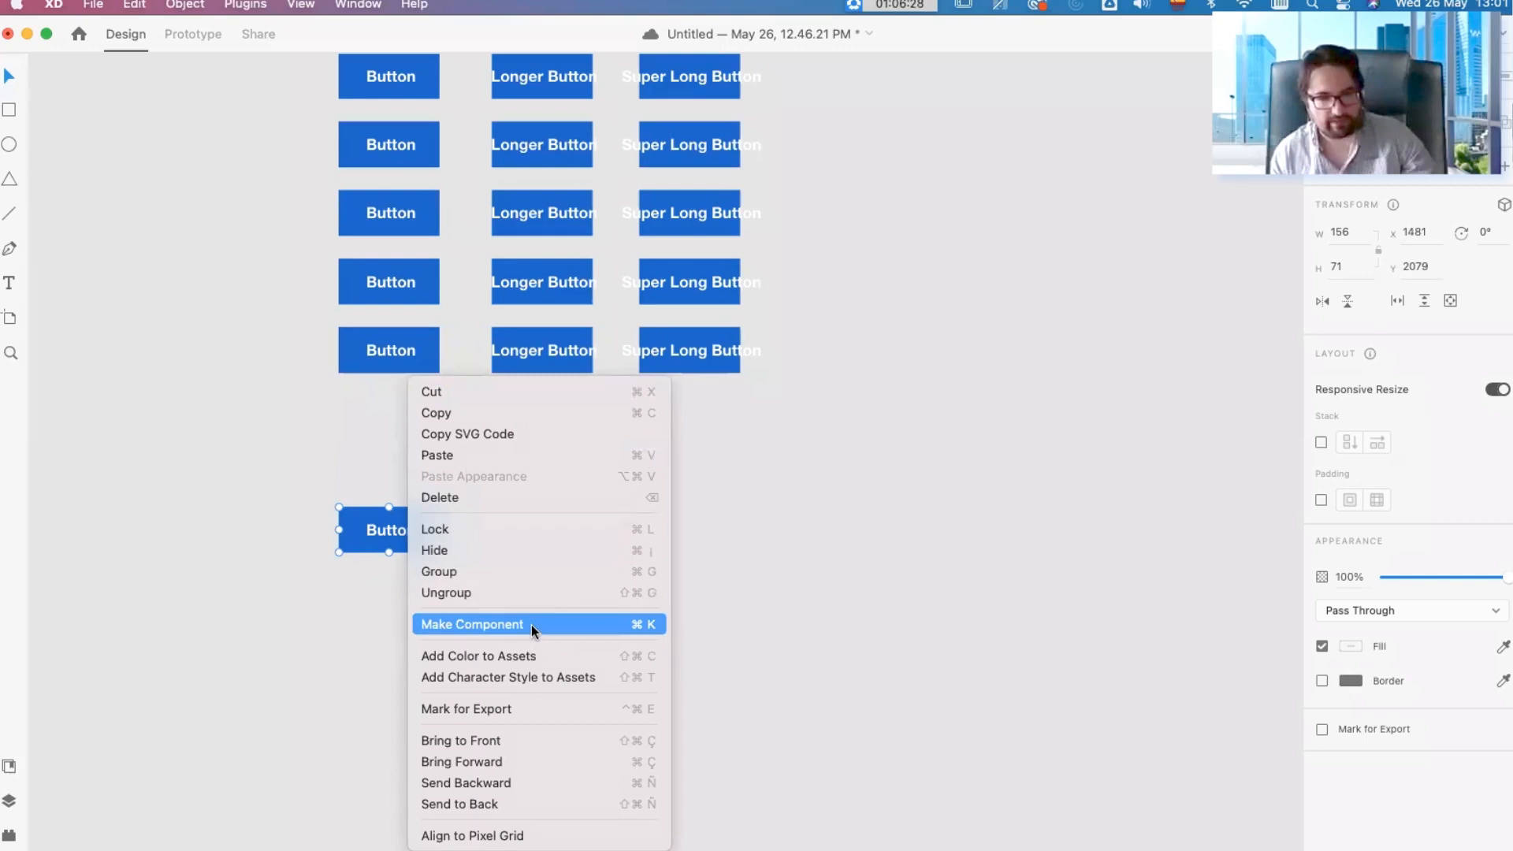
click(474, 625)
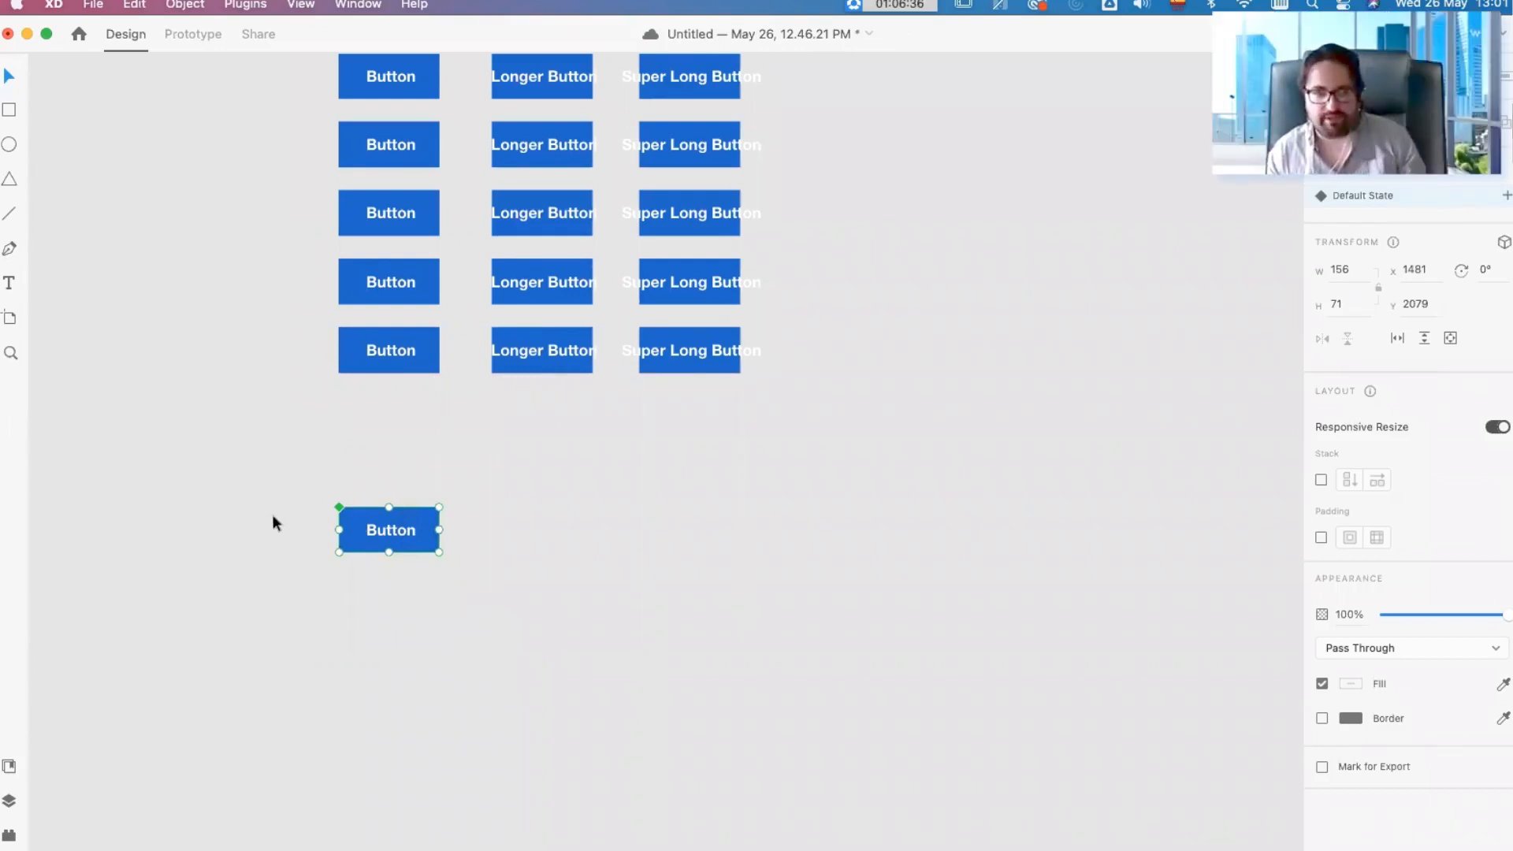
Step: Compare the selection outline of the grid's first plain button with that of the component button
scroll(429, 331, up, 3)
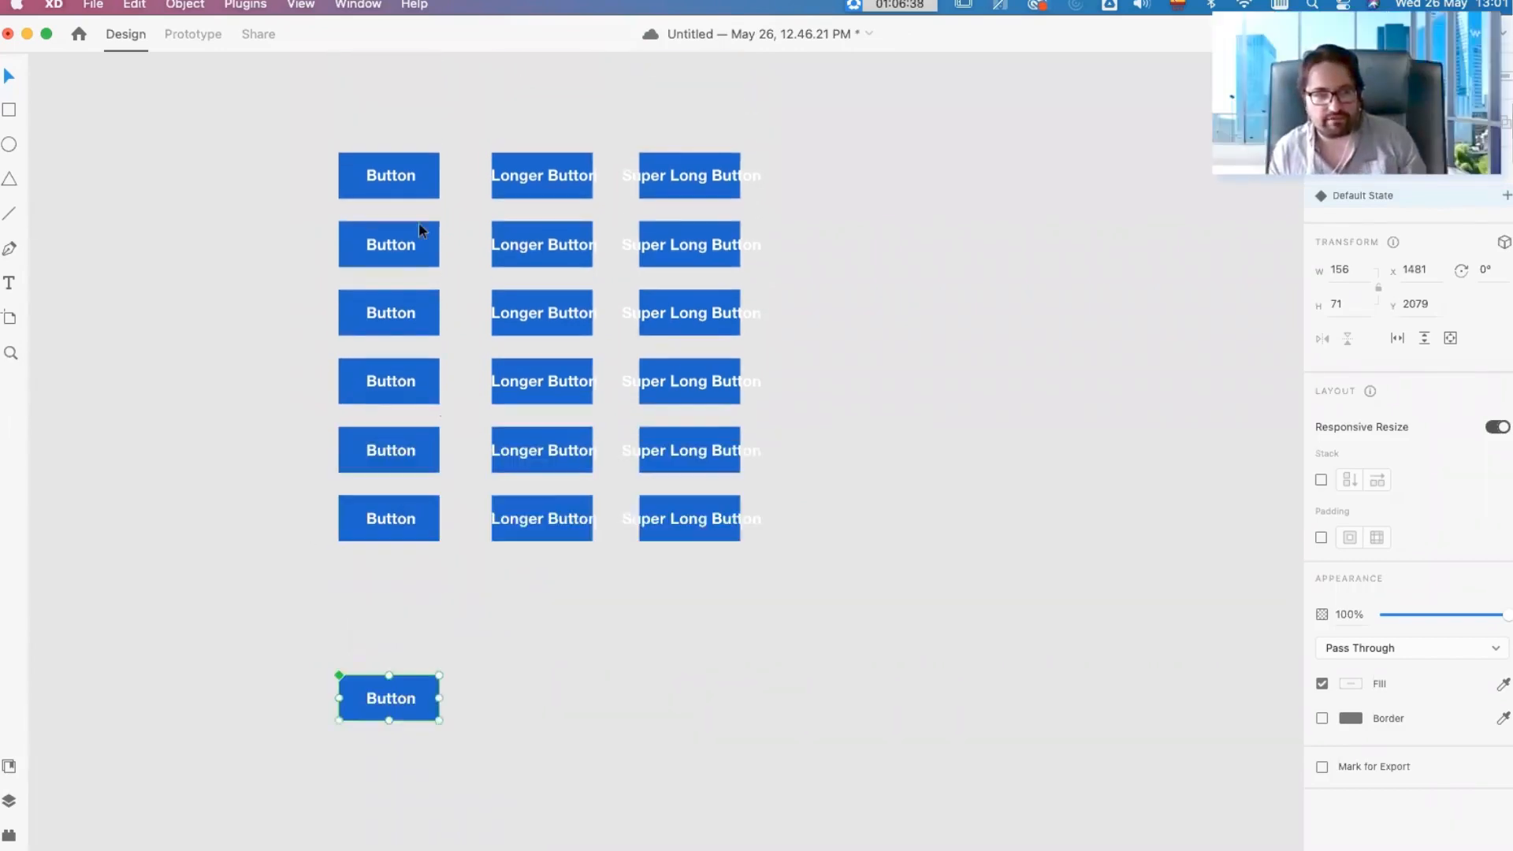
click(410, 188)
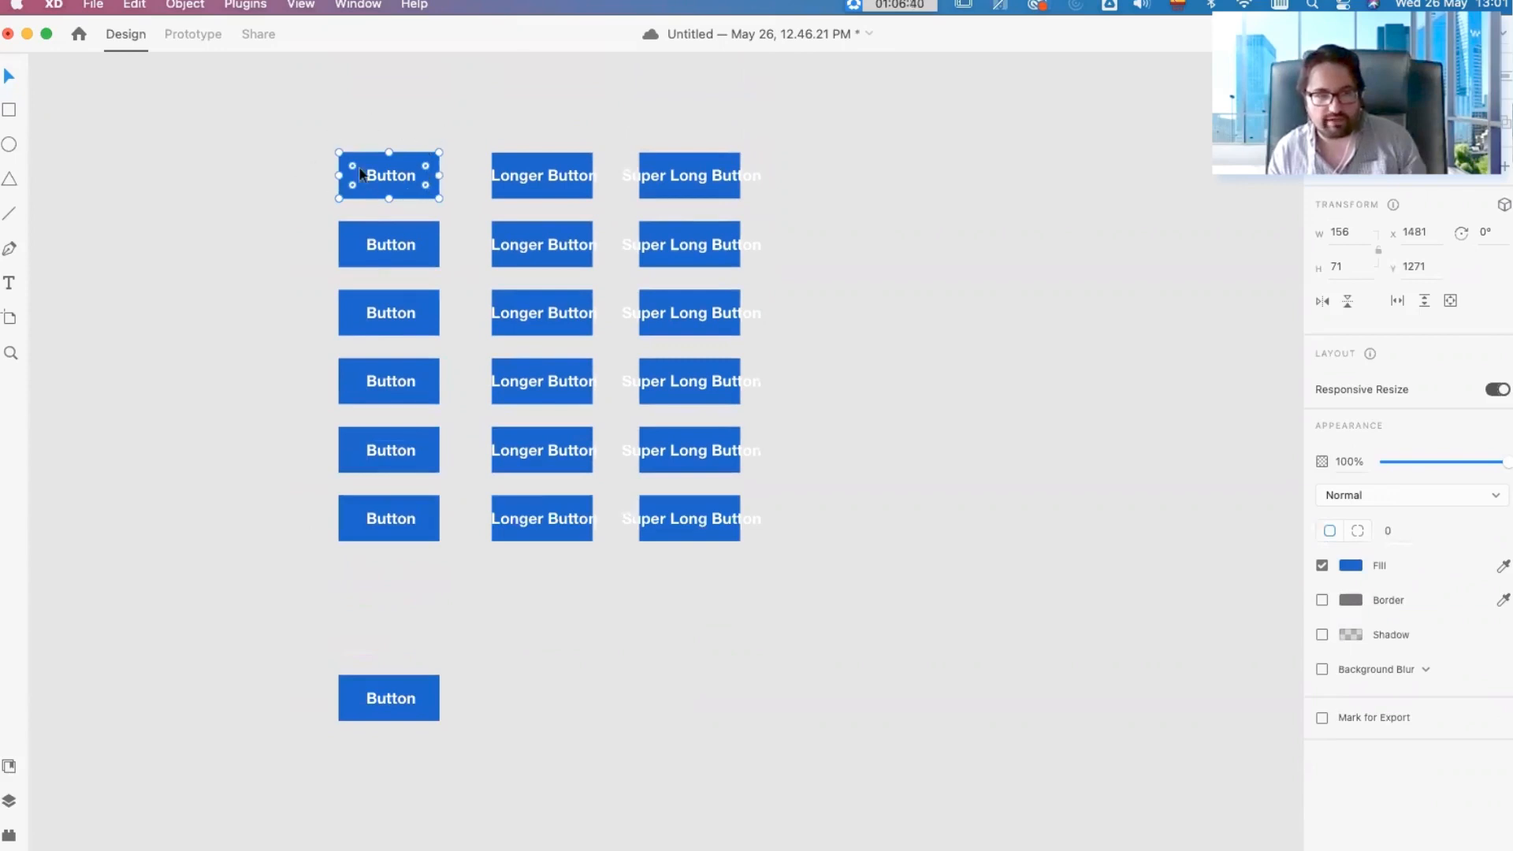
click(375, 716)
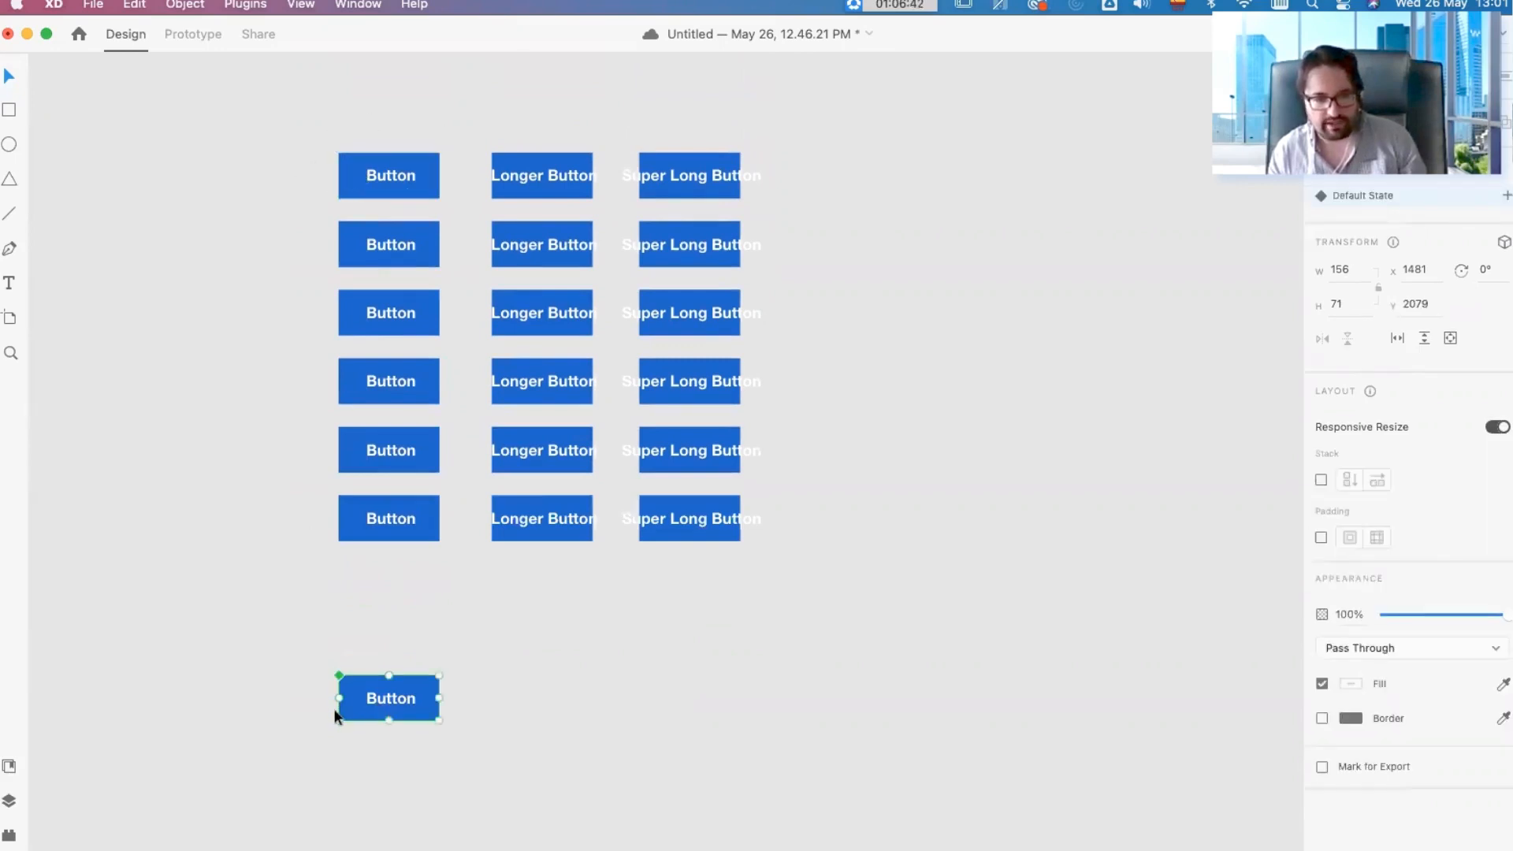
scroll(376, 700, down, 2)
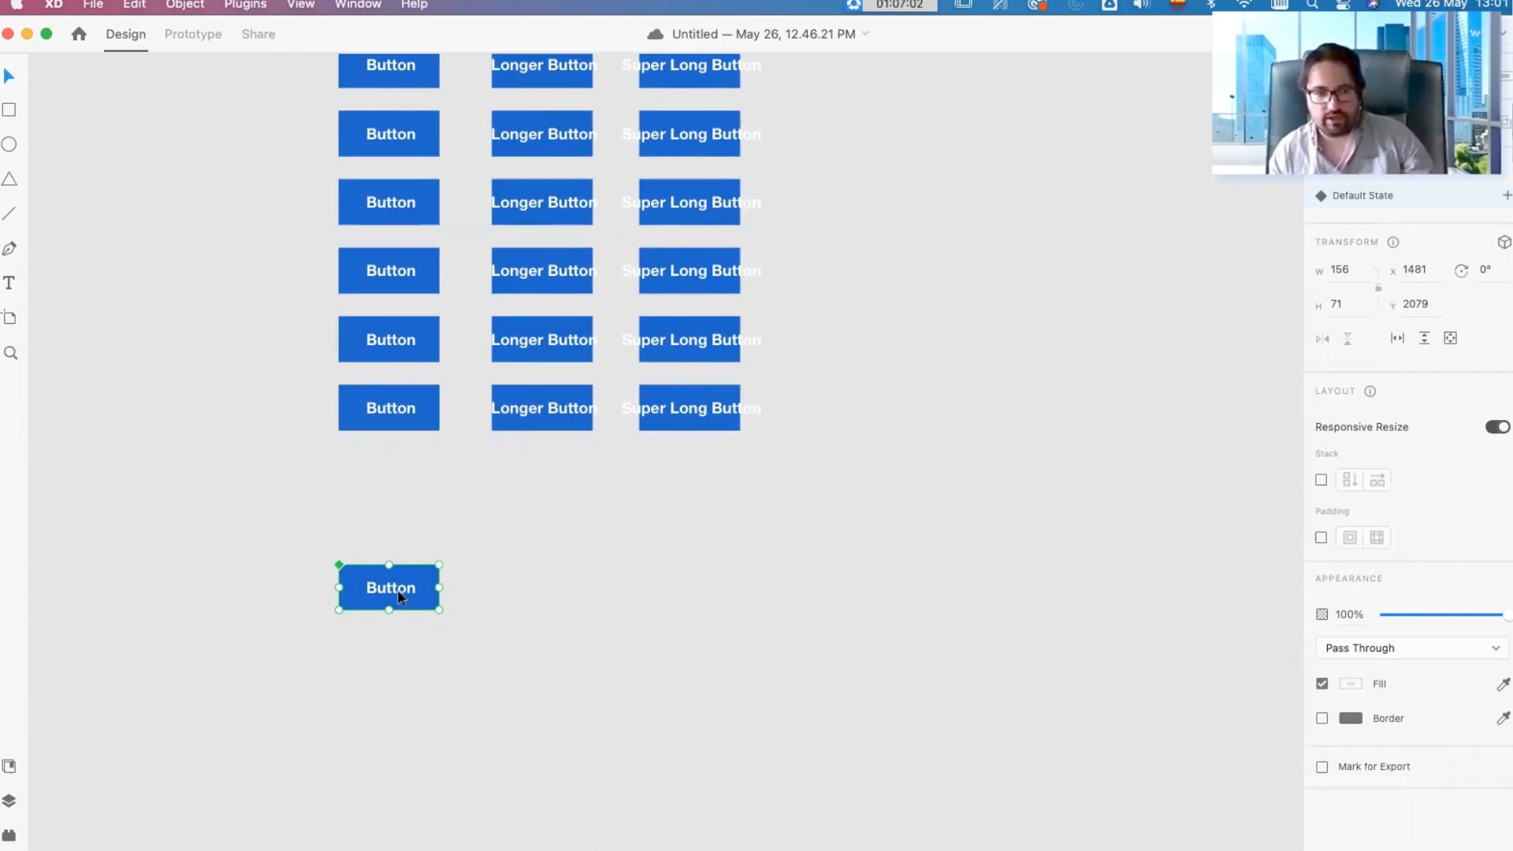
Step: Duplicate the component button beside itself and compare the corner markers of the main component and its copy
drag(387, 596, 509, 597)
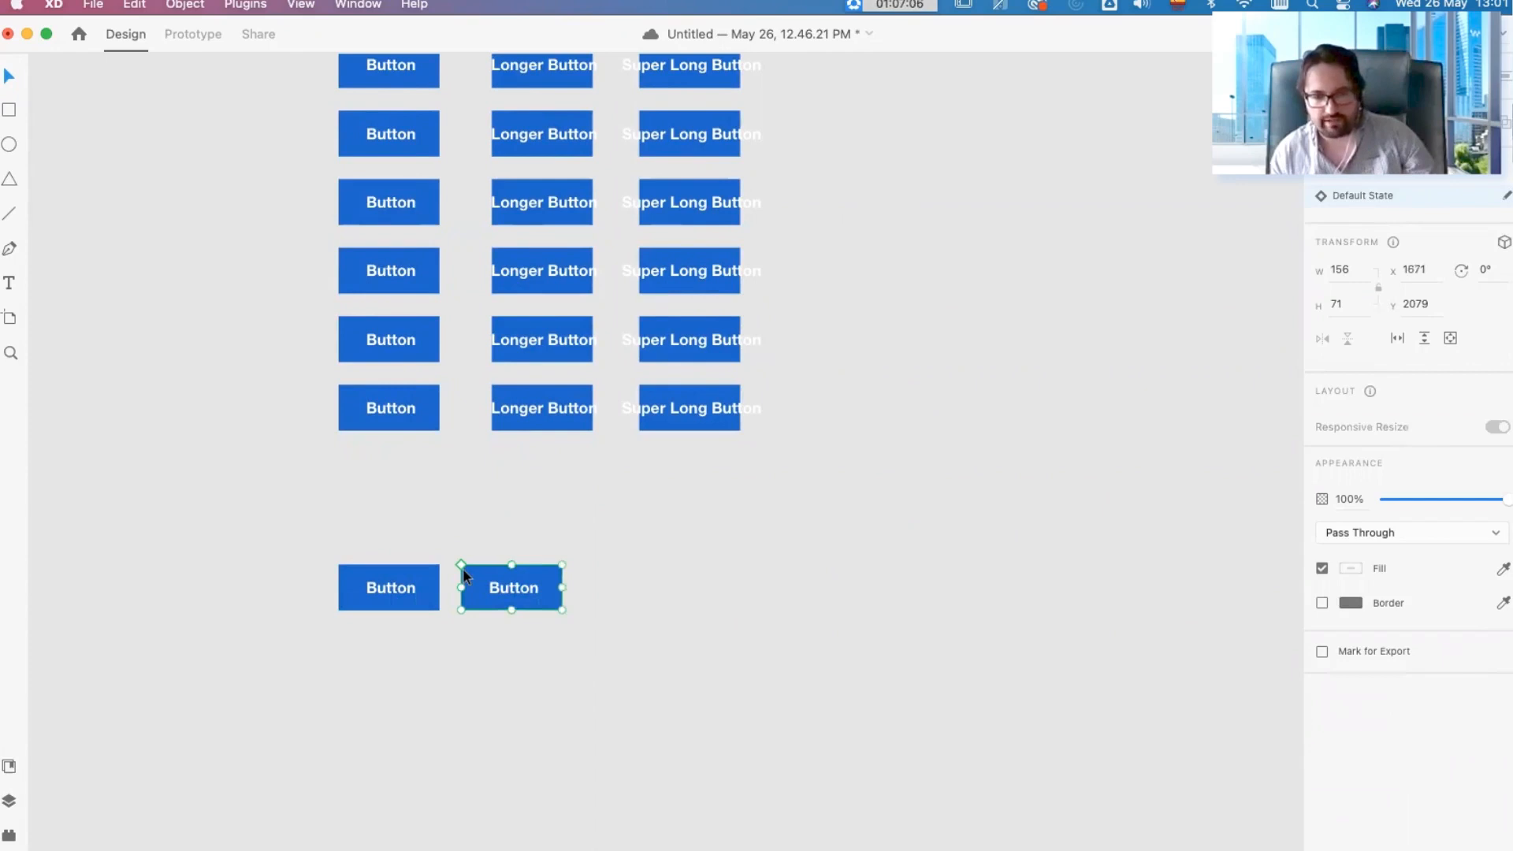
click(379, 587)
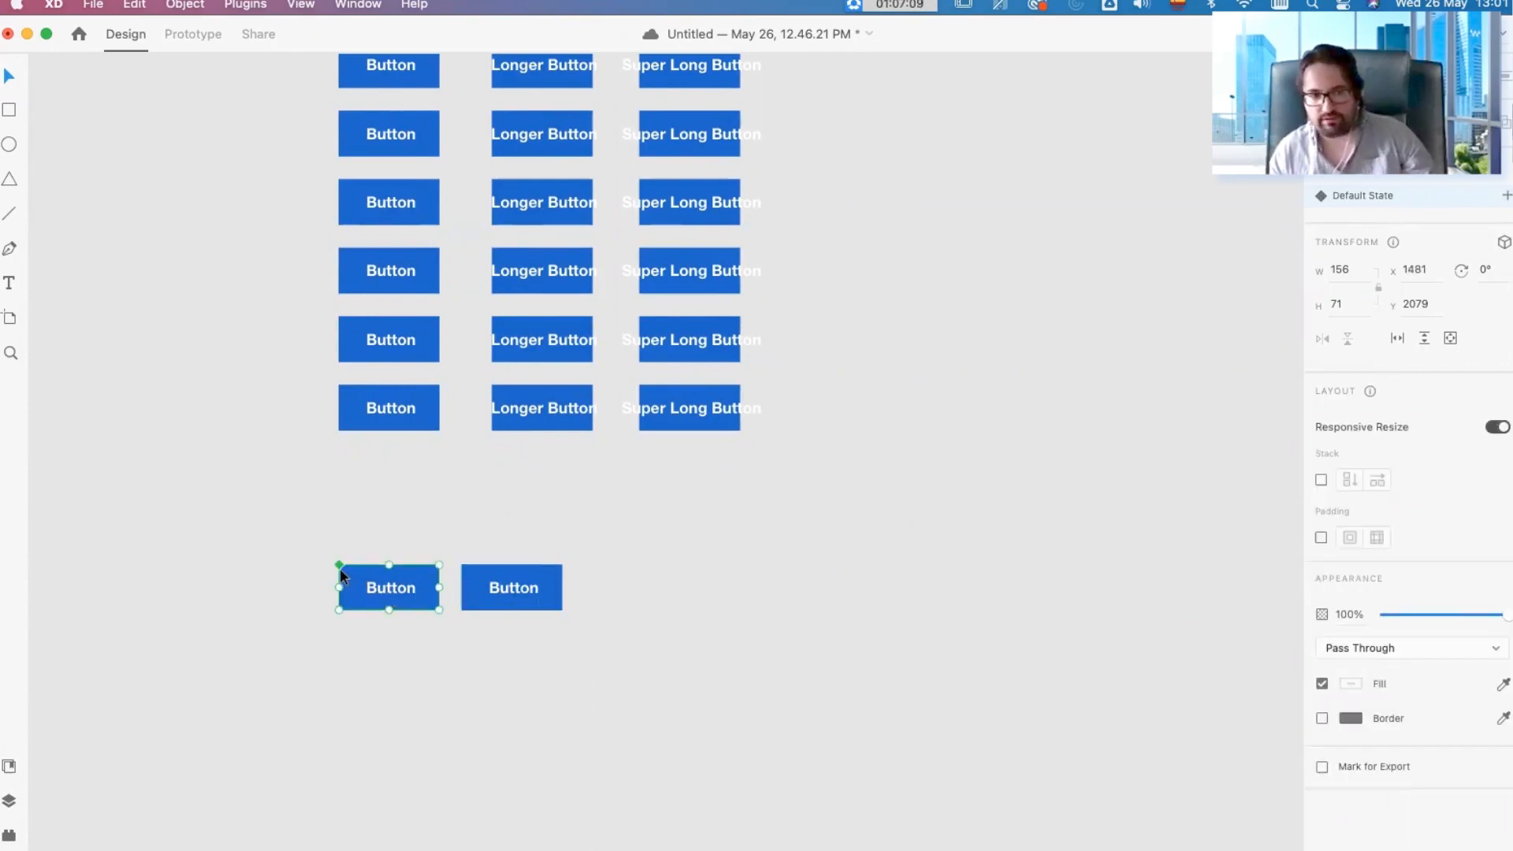
click(516, 590)
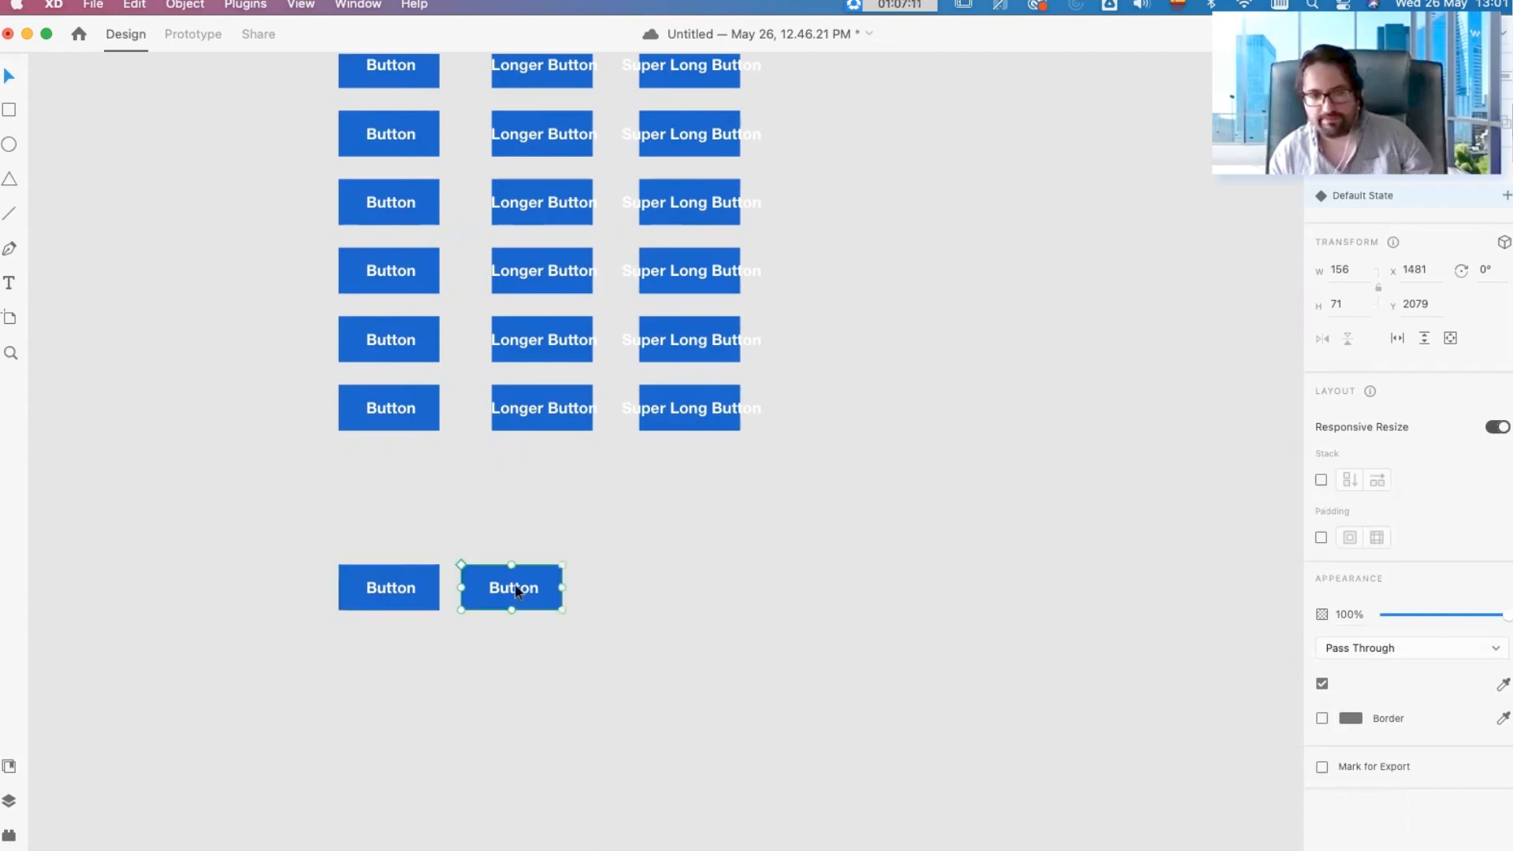
Step: Relabel the component's copy "Name", and undo both the relabelling and the duplication
double_click(516, 590)
double_click(516, 589)
text(Name)
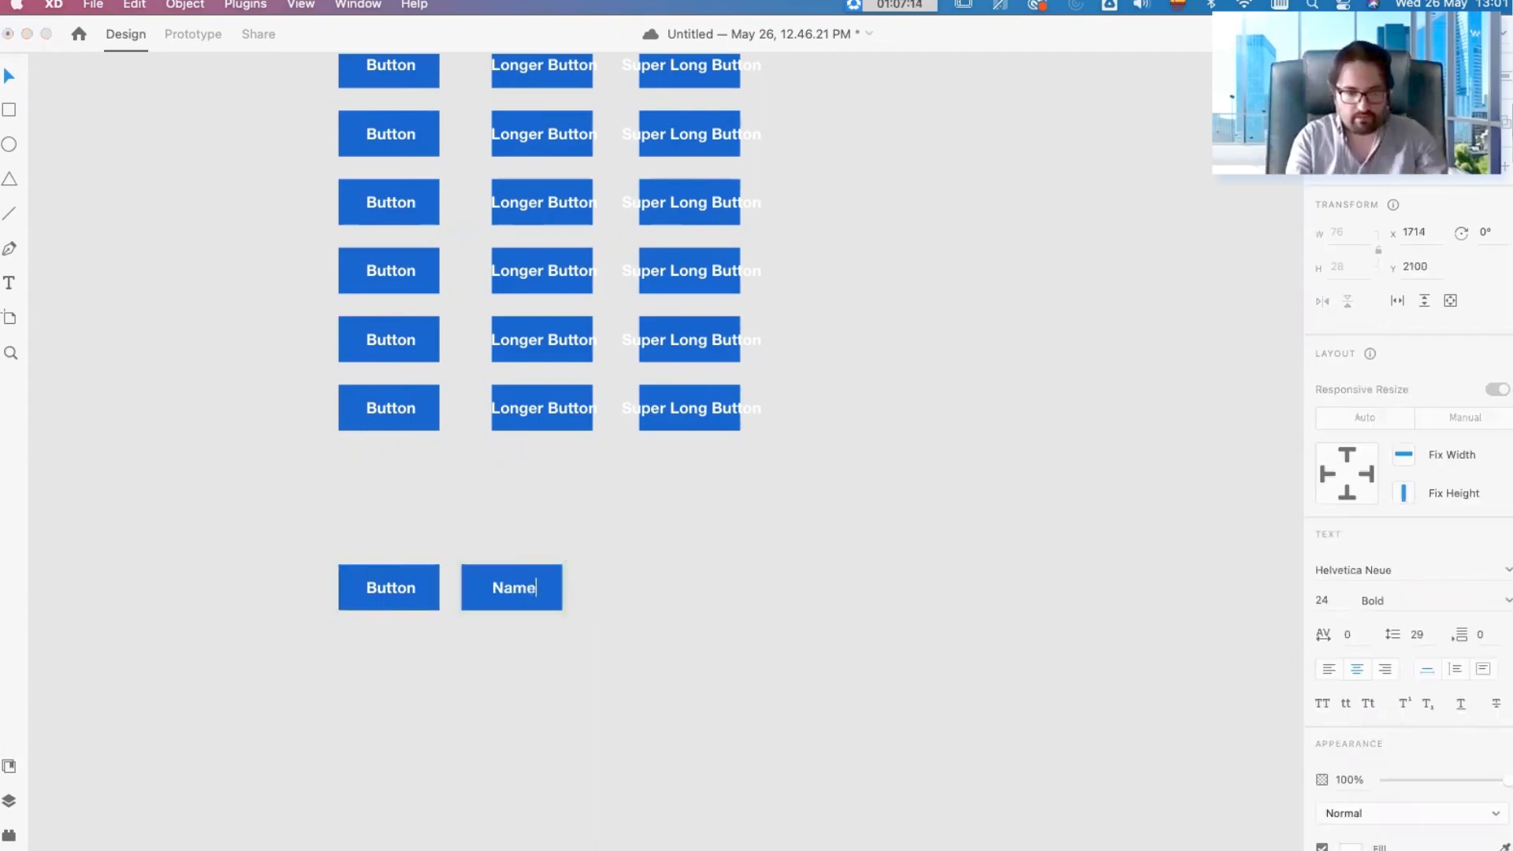
key(Escape)
key(super+z)
key(super+z)
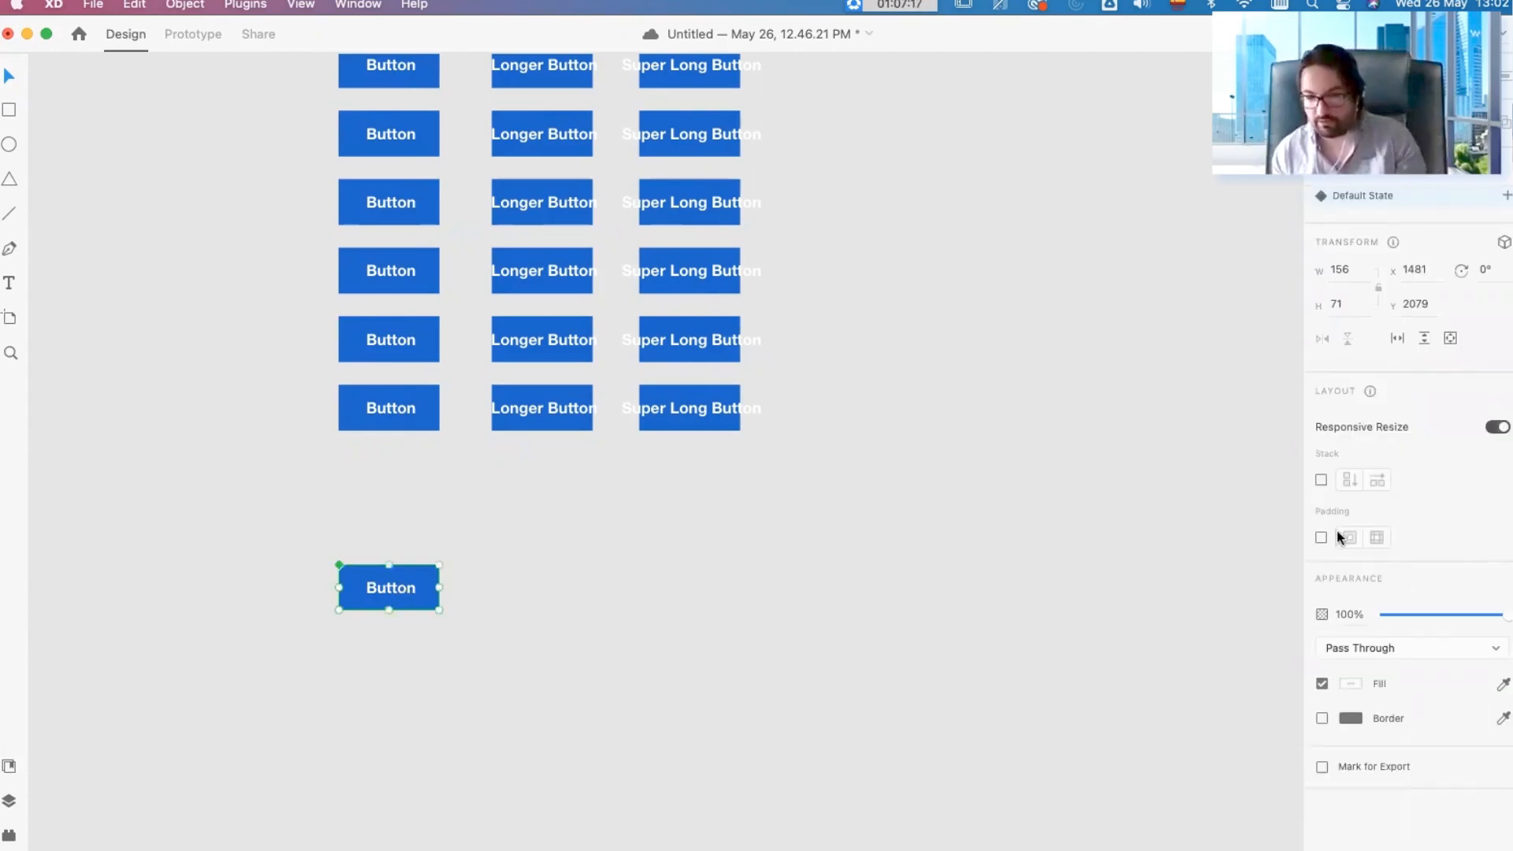
Step: Turn on padding for the component button and place a copy beside it labelled "Name Button"
click(1321, 537)
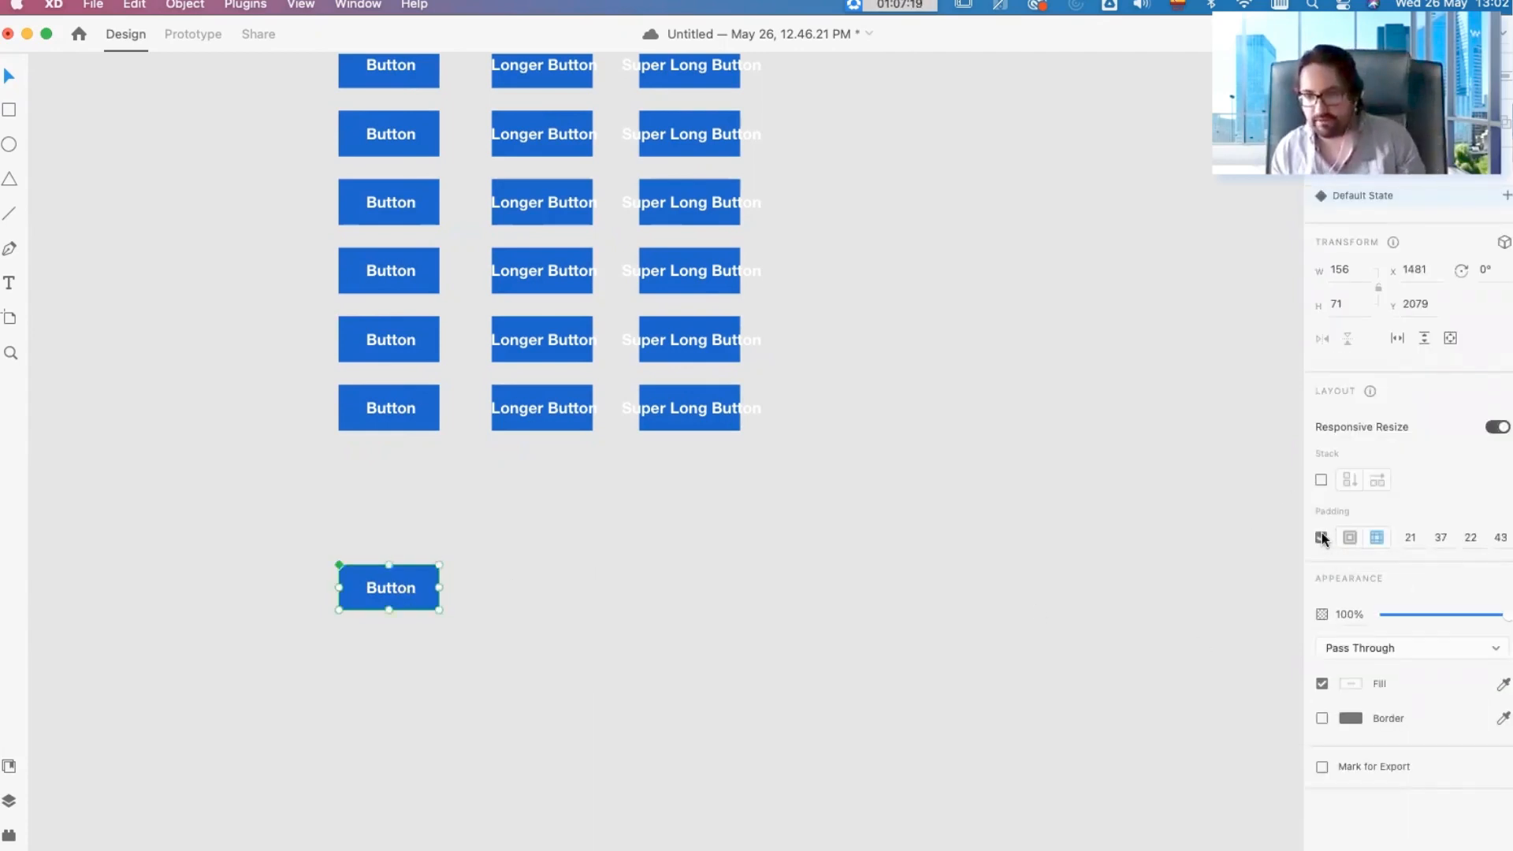
click(480, 581)
drag(392, 589, 507, 589)
double_click(507, 587)
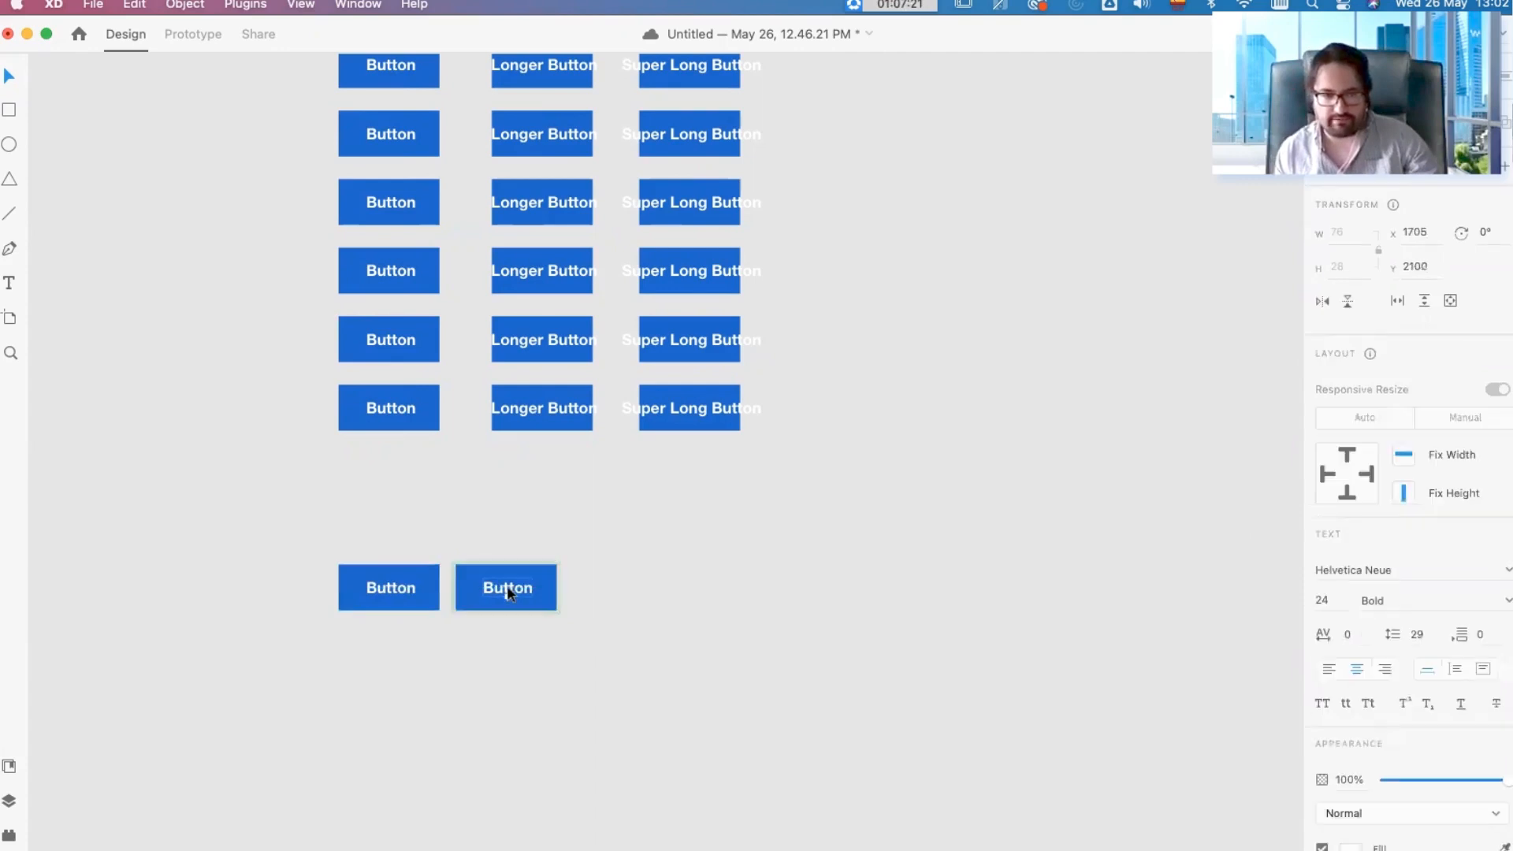
double_click(508, 590)
text(Name Button)
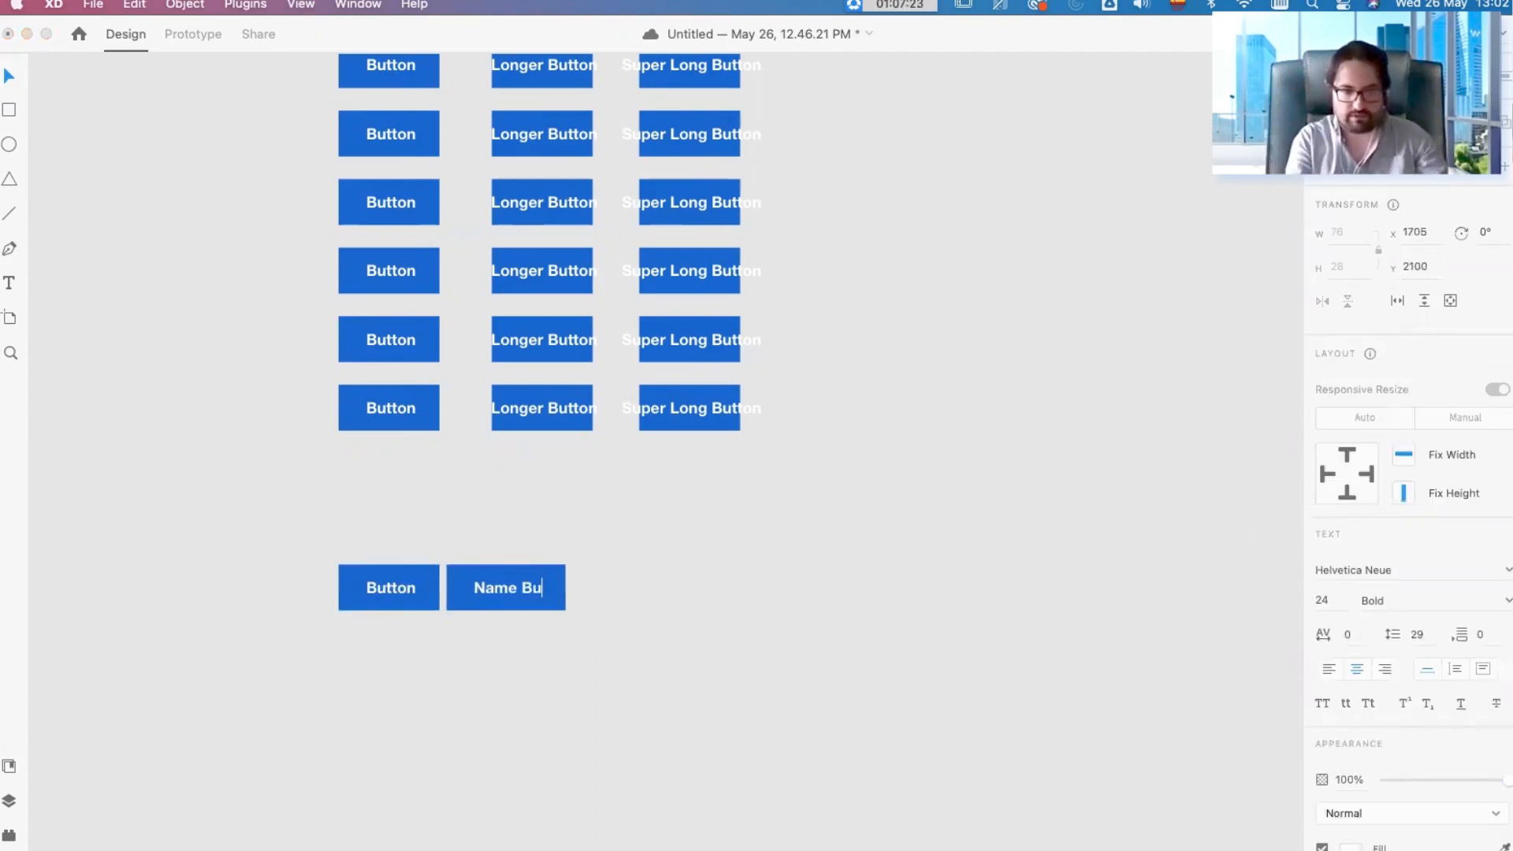
click(797, 817)
Step: Duplicate the "Name Button" copy beside itself, relabel the duplicate "Long Button", and nudge it to tidy the spacing
drag(498, 588, 679, 592)
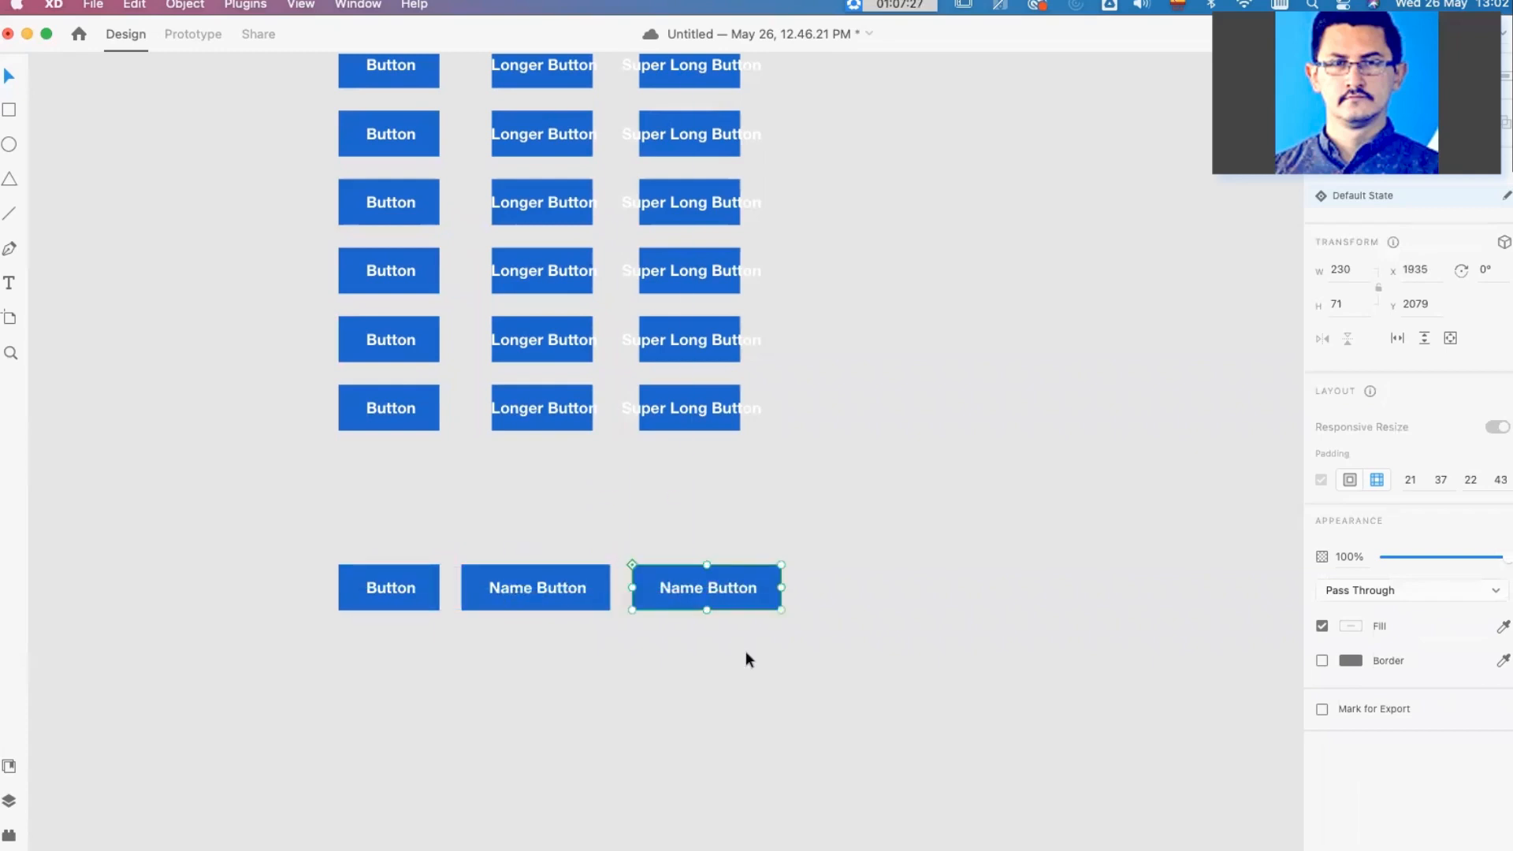
double_click(709, 588)
double_click(710, 588)
text(Long )
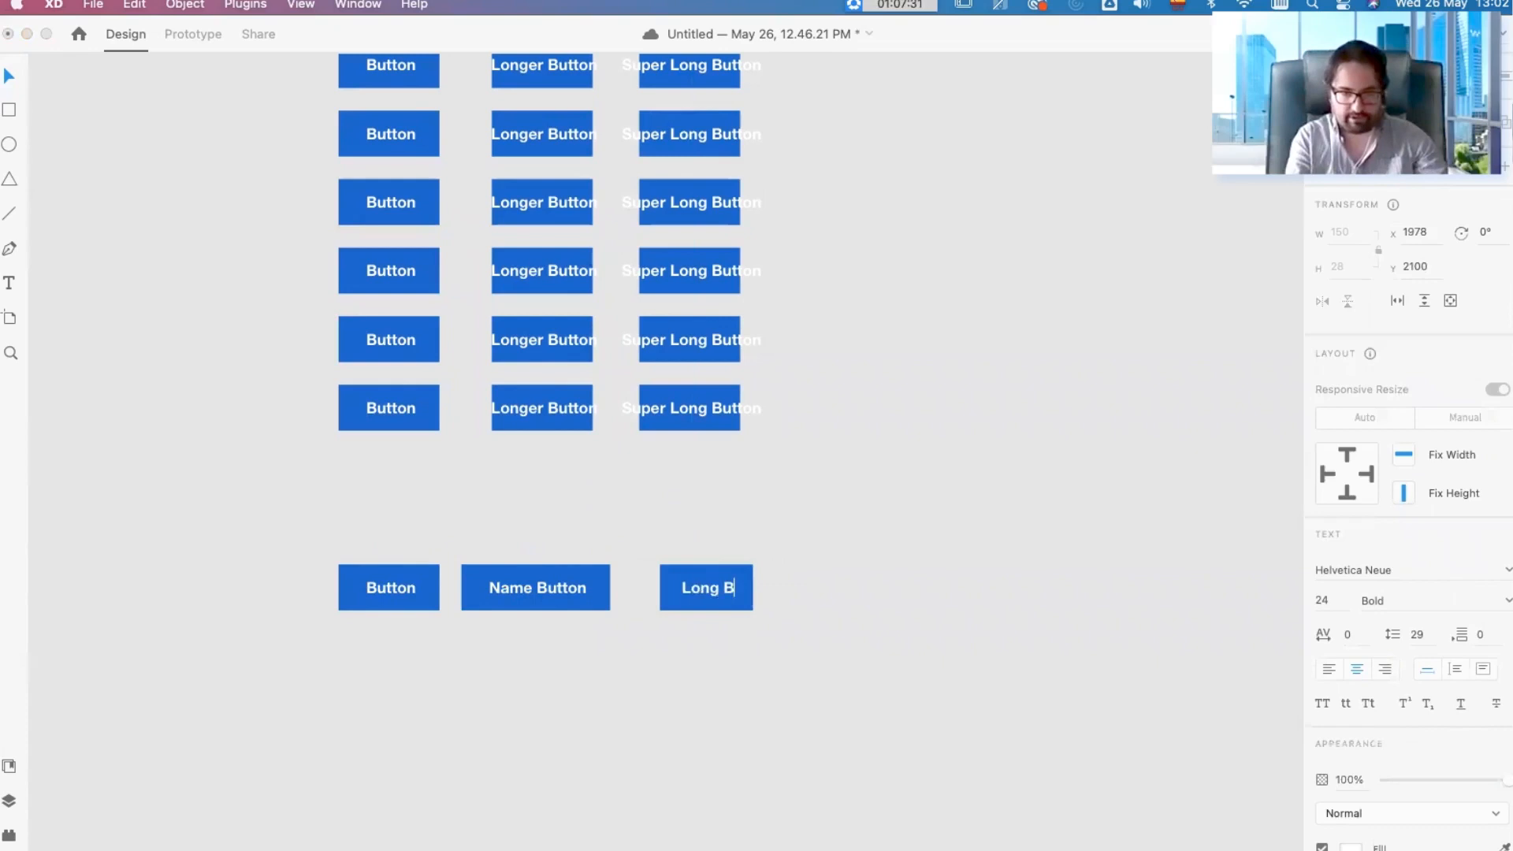
text(Button)
key(Escape)
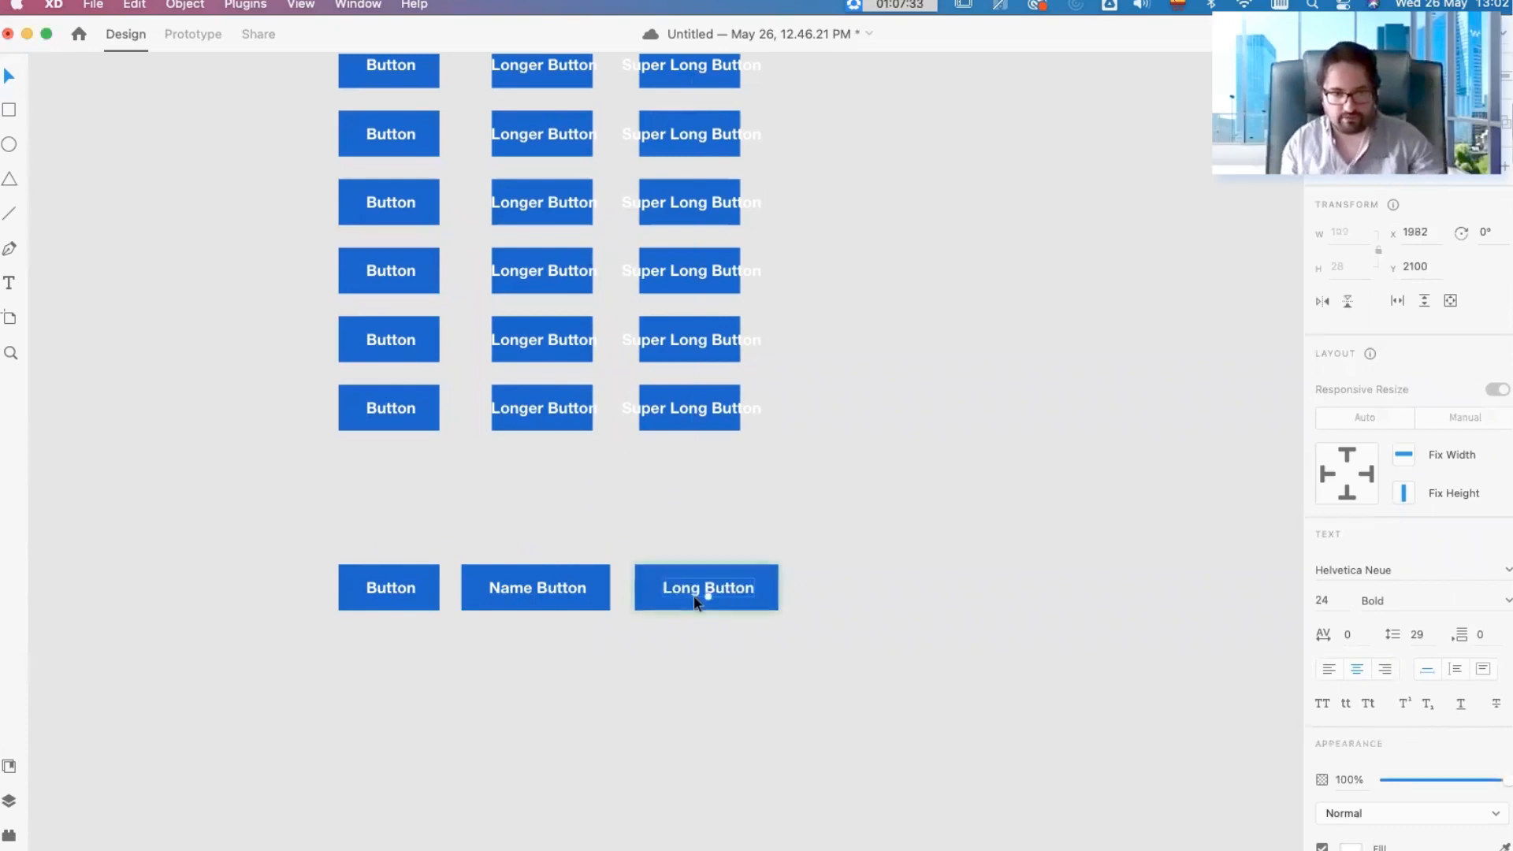
click(717, 668)
drag(711, 591, 708, 591)
click(757, 656)
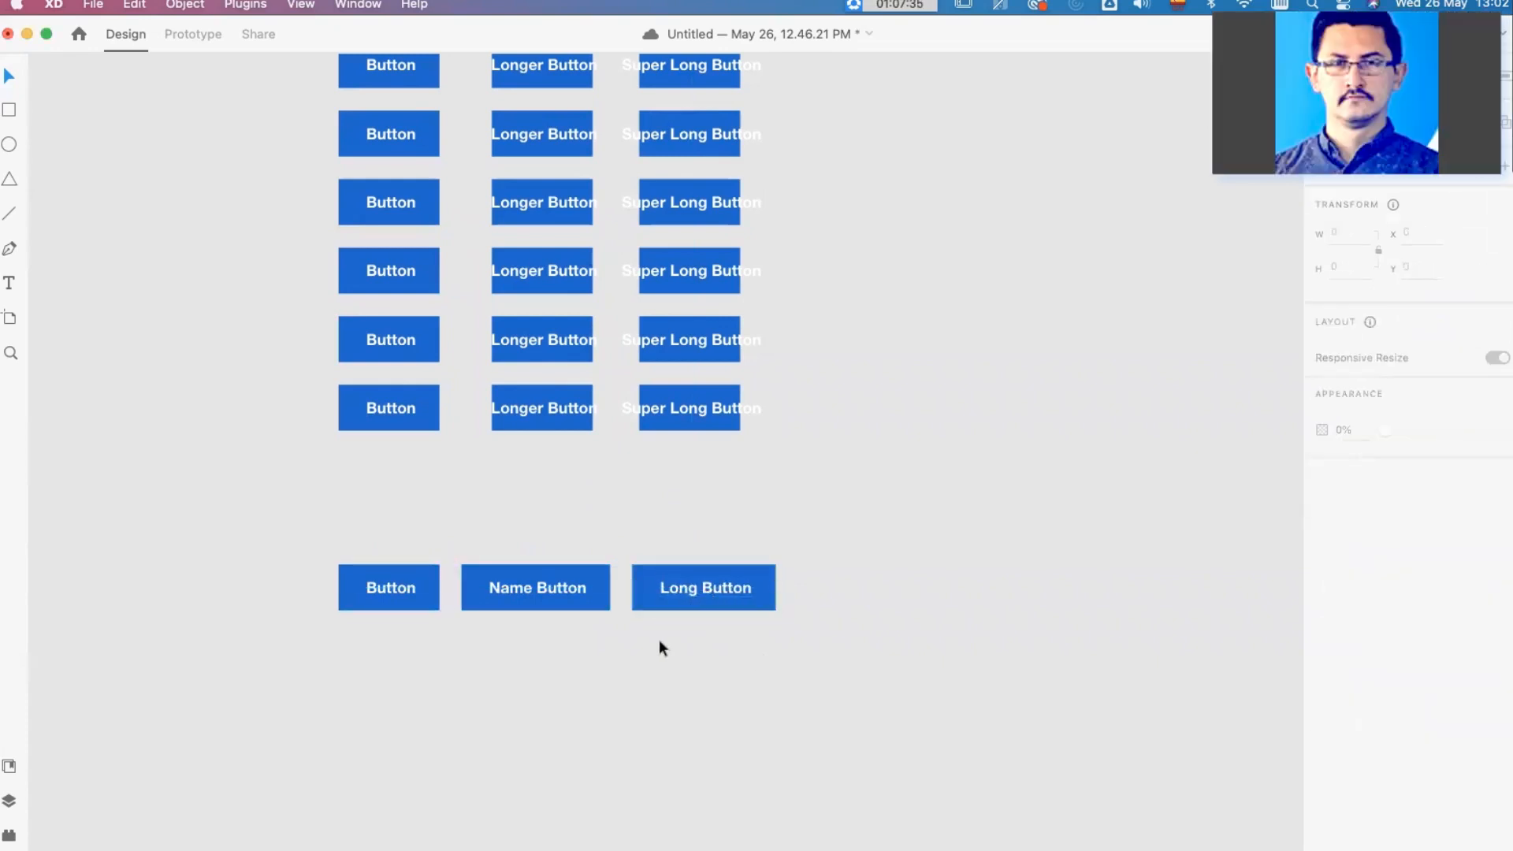
Step: Round the background corners of the main component button to a radius of 36
click(430, 589)
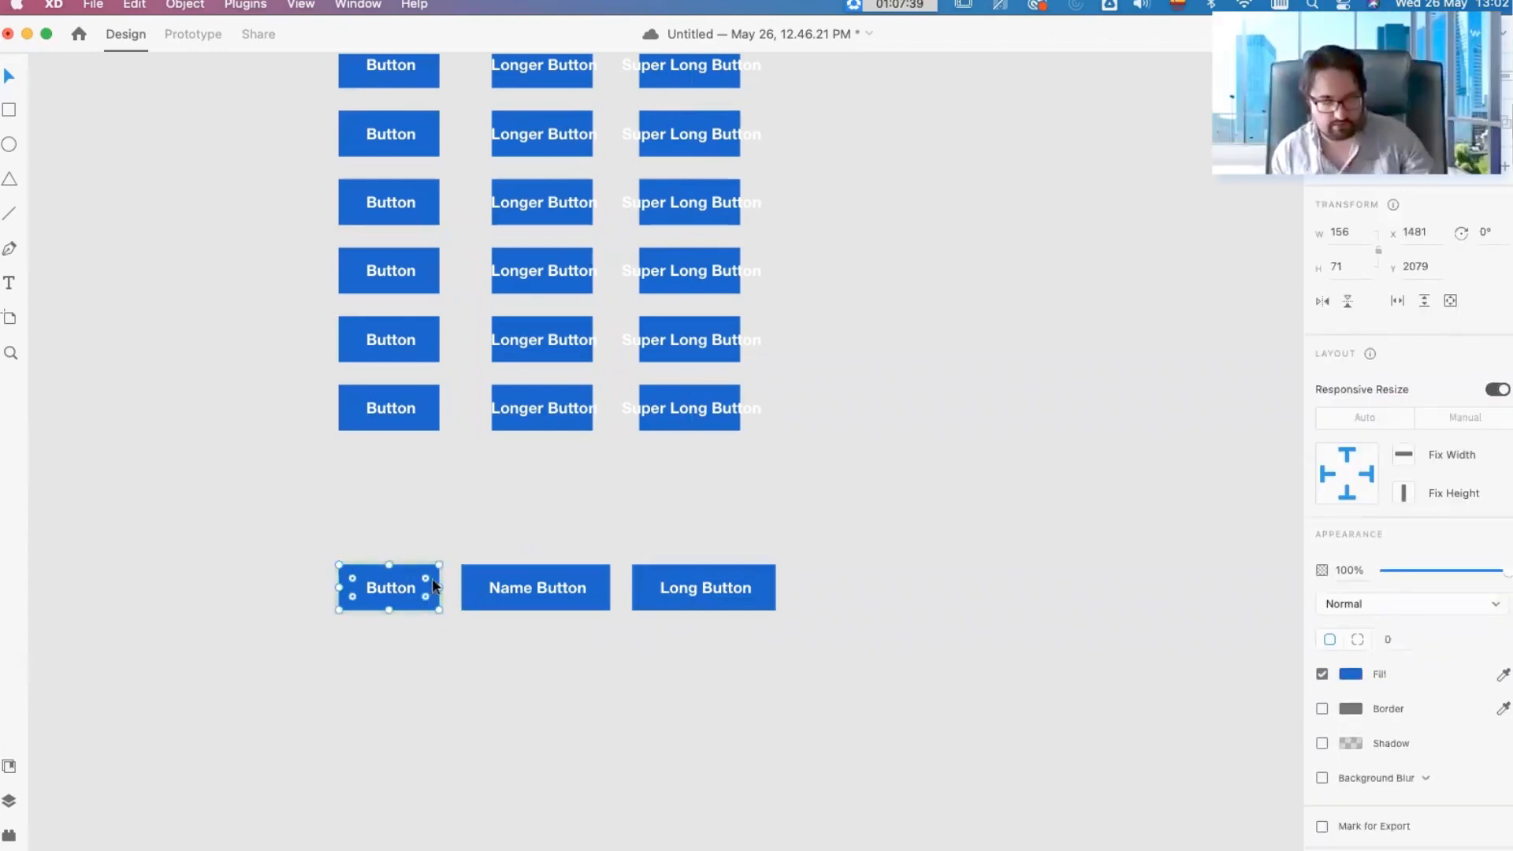
drag(426, 580, 353, 603)
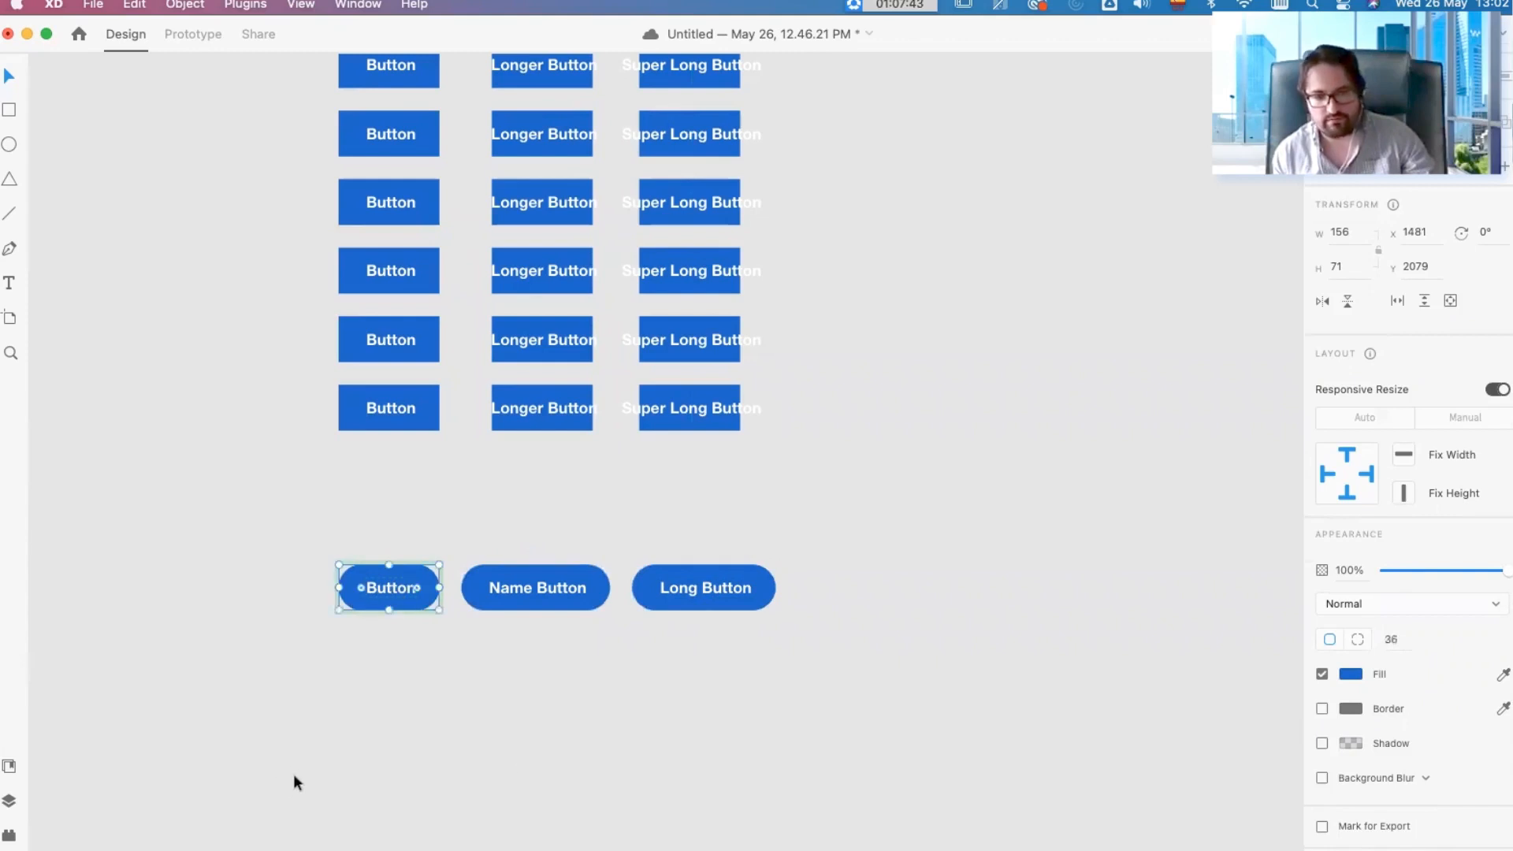
click(1351, 673)
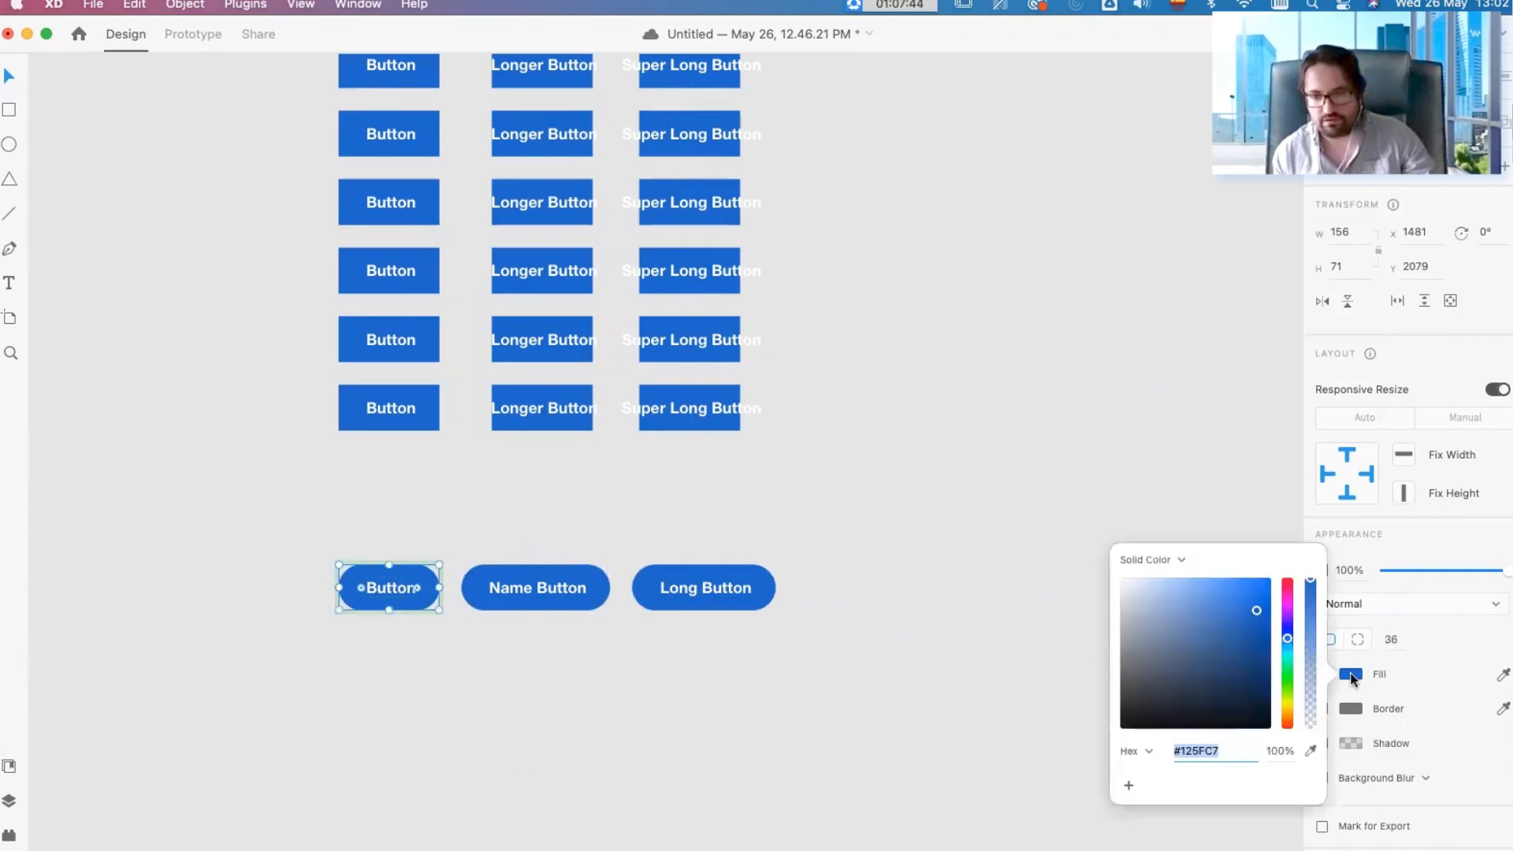
click(895, 463)
Step: Change the font of the main component button's label to Arial
click(416, 601)
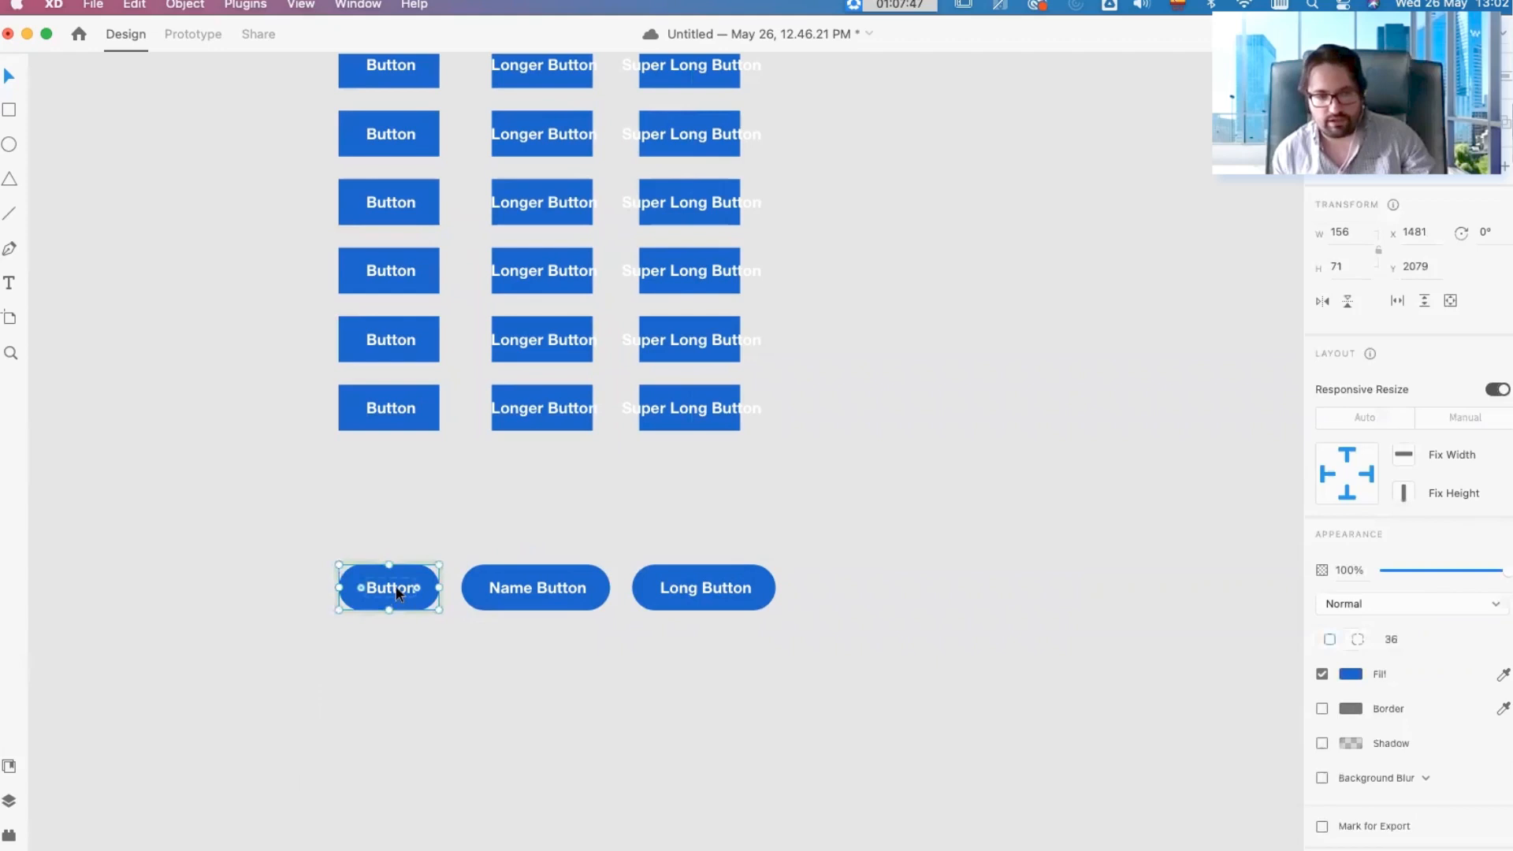
double_click(397, 593)
click(1423, 569)
text(Arial)
key(Return)
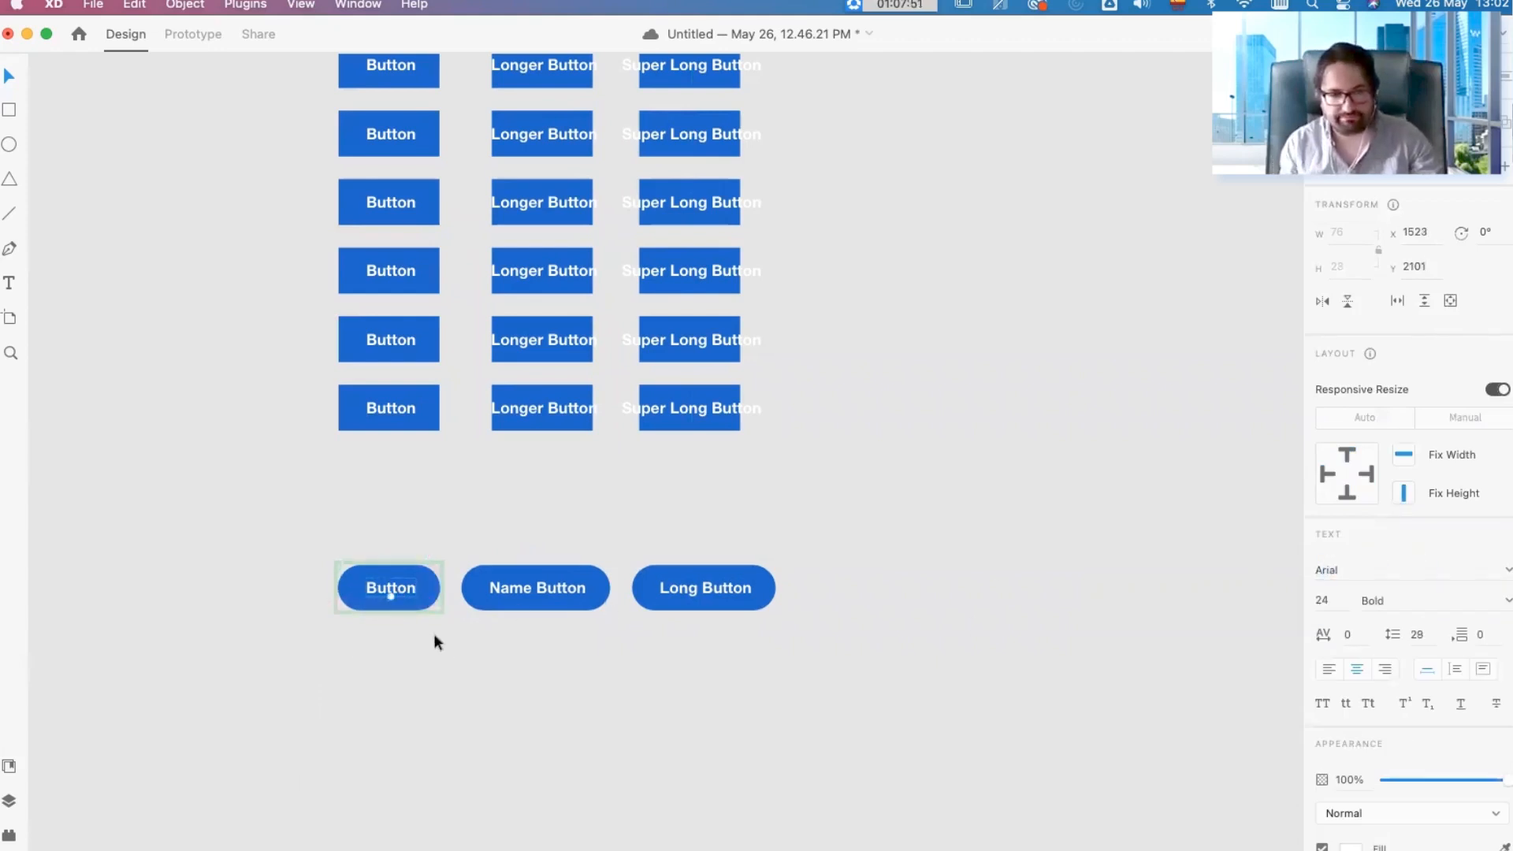
scroll(375, 635, up, 3)
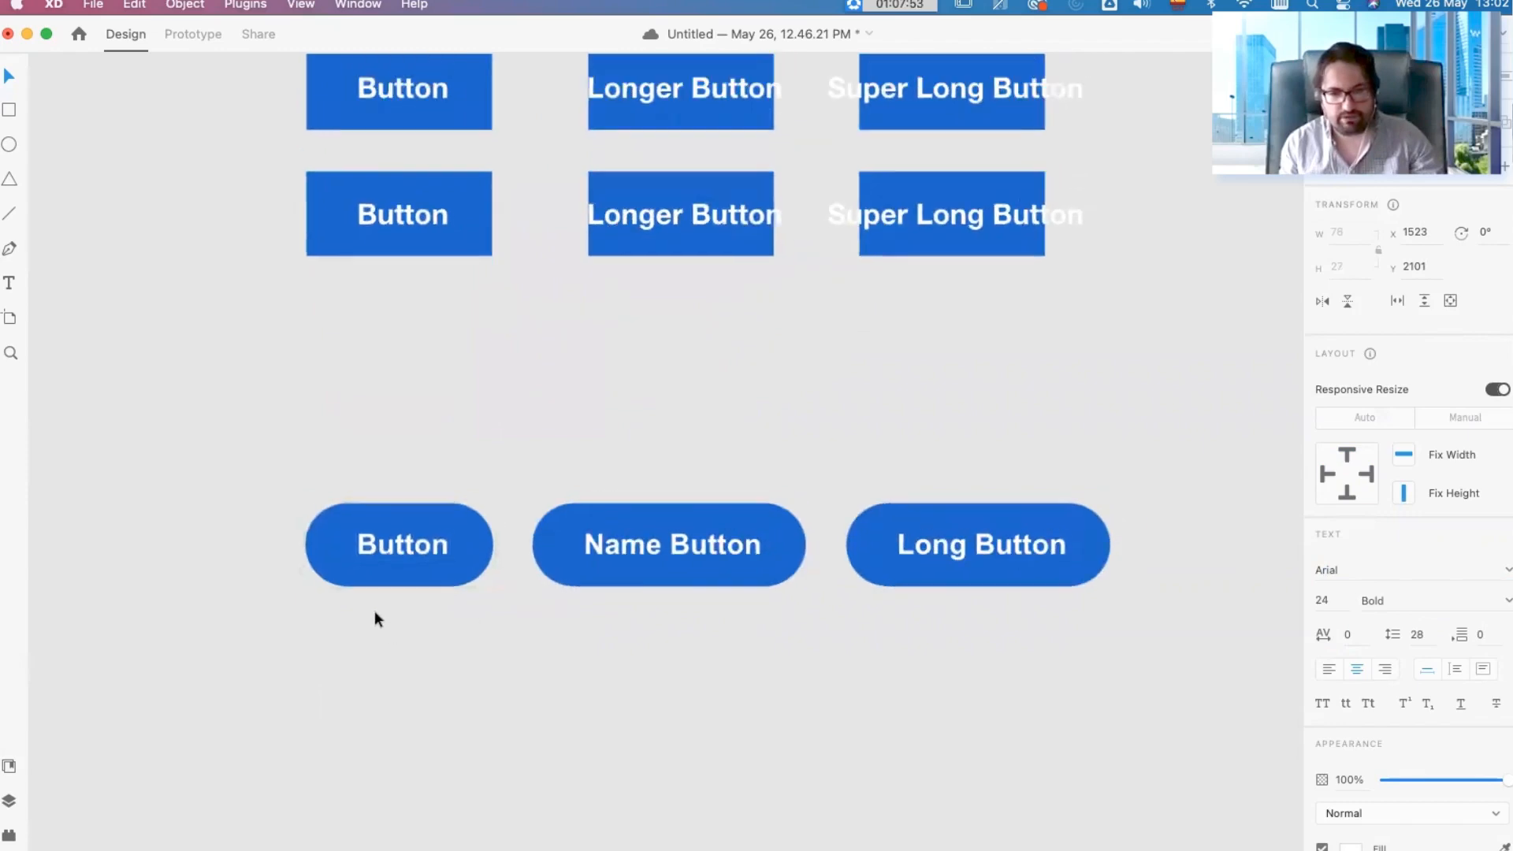
scroll(410, 612, down, 3)
Step: Replace the main component button's background fill with a red border of size 3
click(451, 589)
click(1322, 674)
click(1322, 709)
click(1350, 709)
click(1247, 628)
click(1362, 738)
text(3)
key(Return)
Step: Colour the main component button's label text red to match its outline
double_click(436, 567)
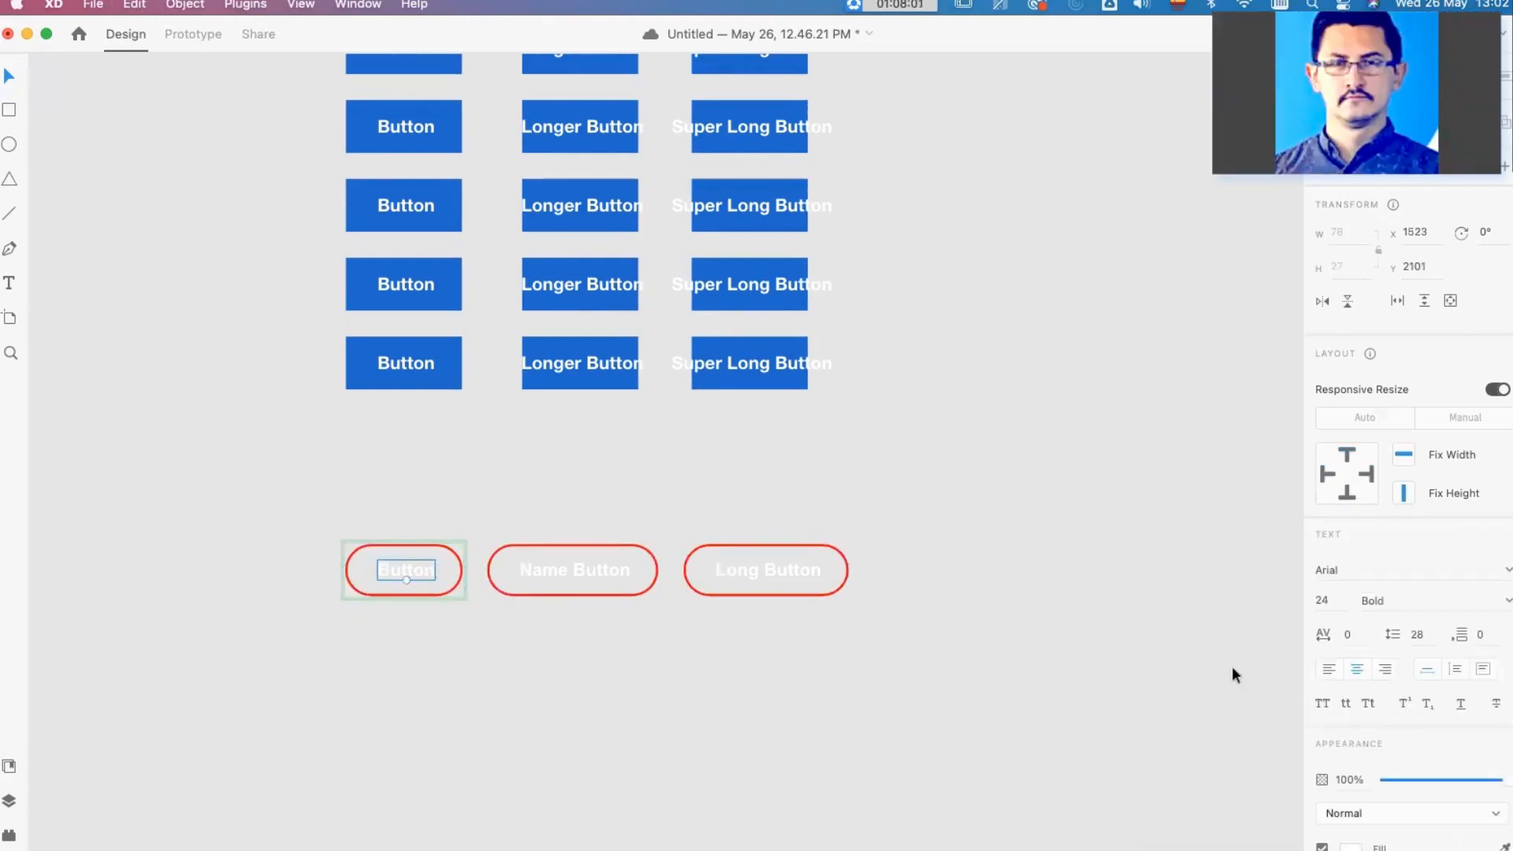
scroll(1370, 829, down, 1)
click(1349, 809)
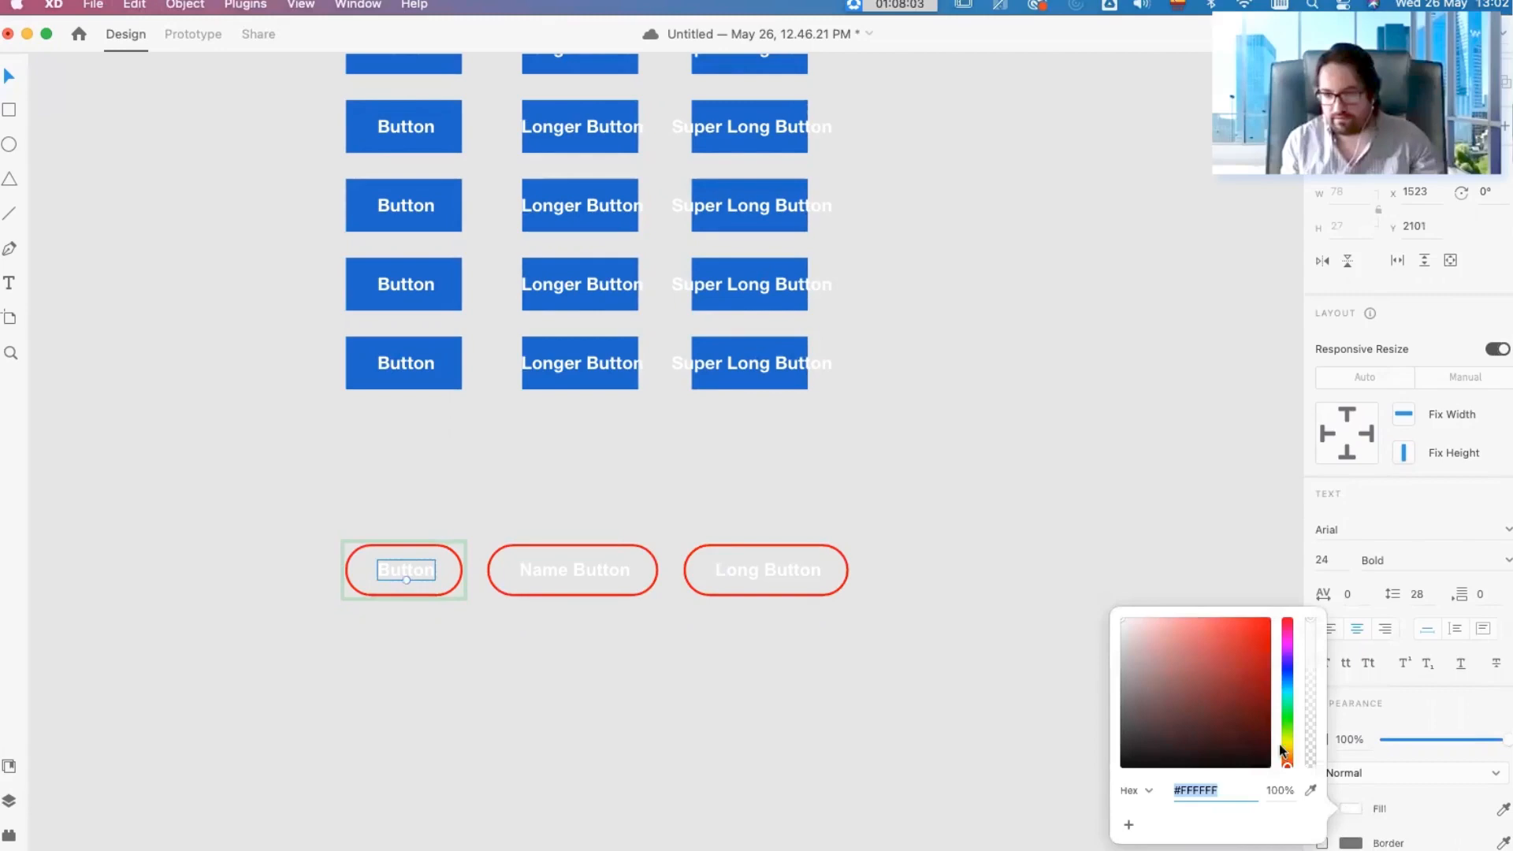
click(1254, 627)
click(990, 448)
Step: Check the restyled buttons against the grid and artboards, and save the document
scroll(1002, 640, down, 5)
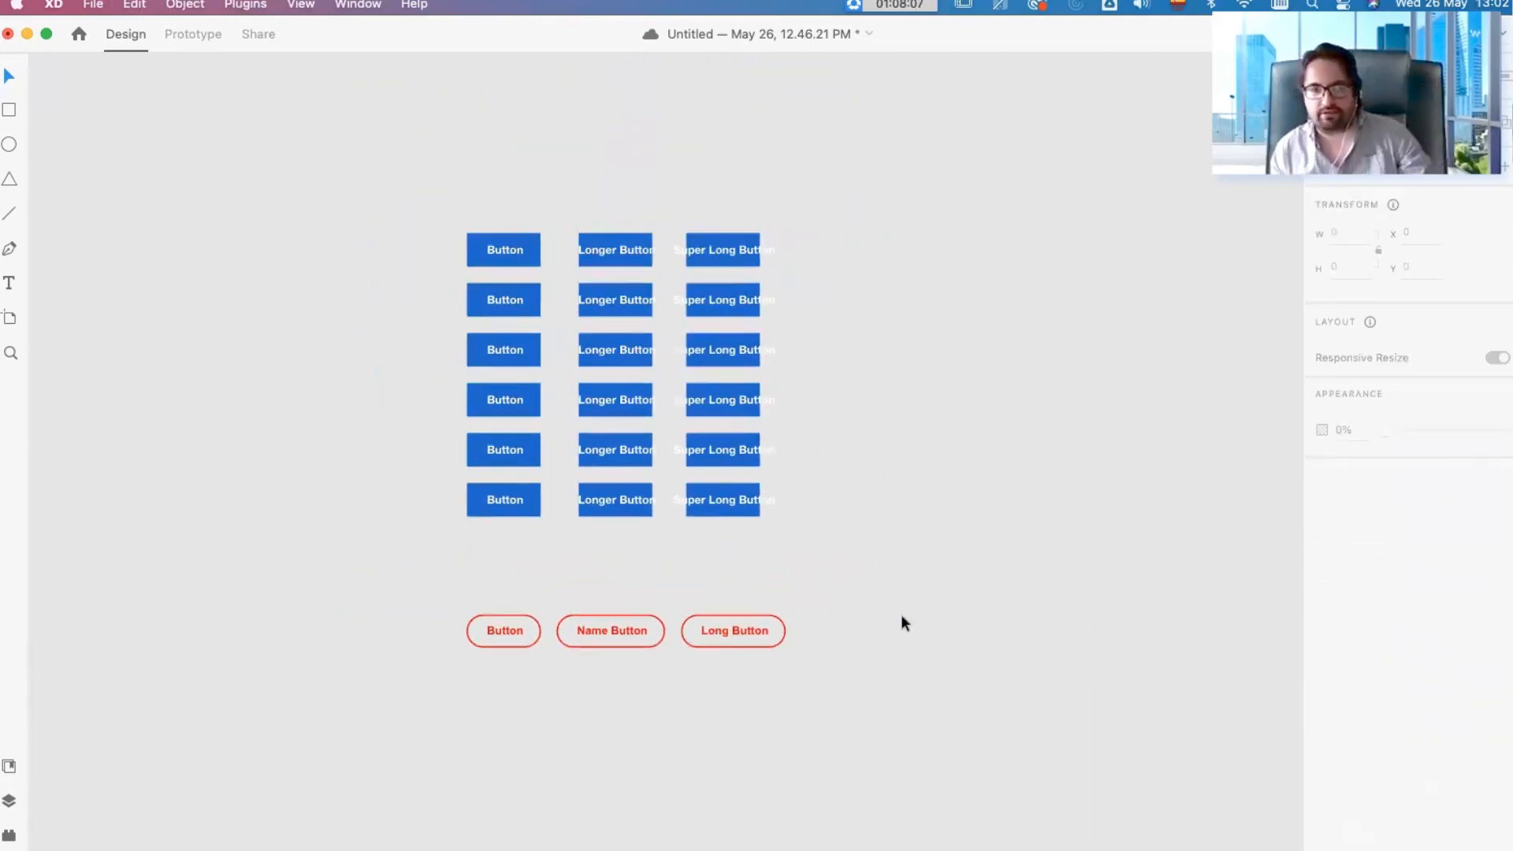
scroll(801, 545, up, 5)
scroll(802, 552, down, 3)
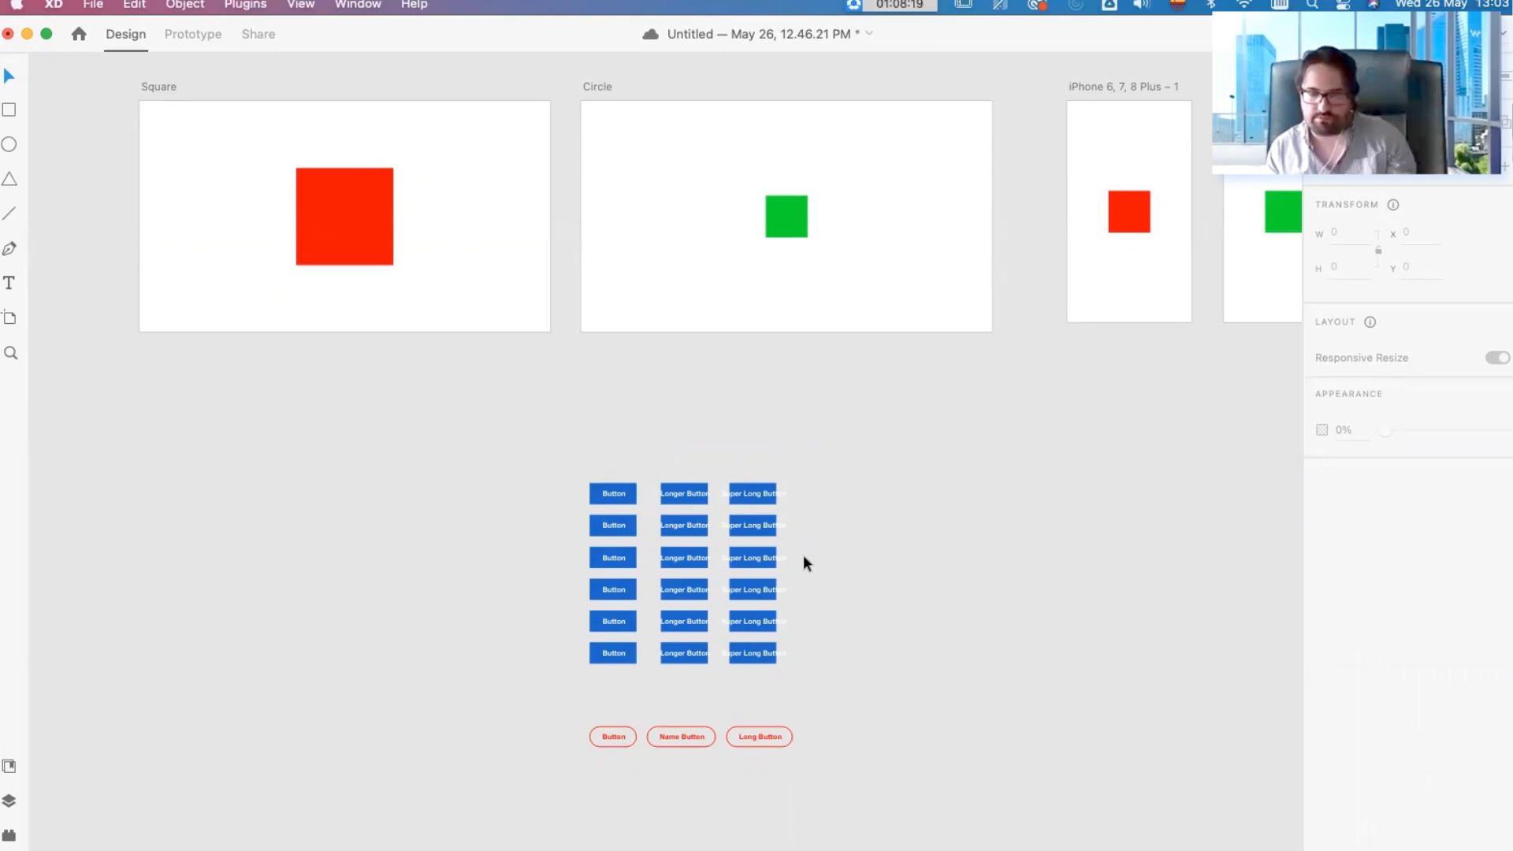
key(super+s)
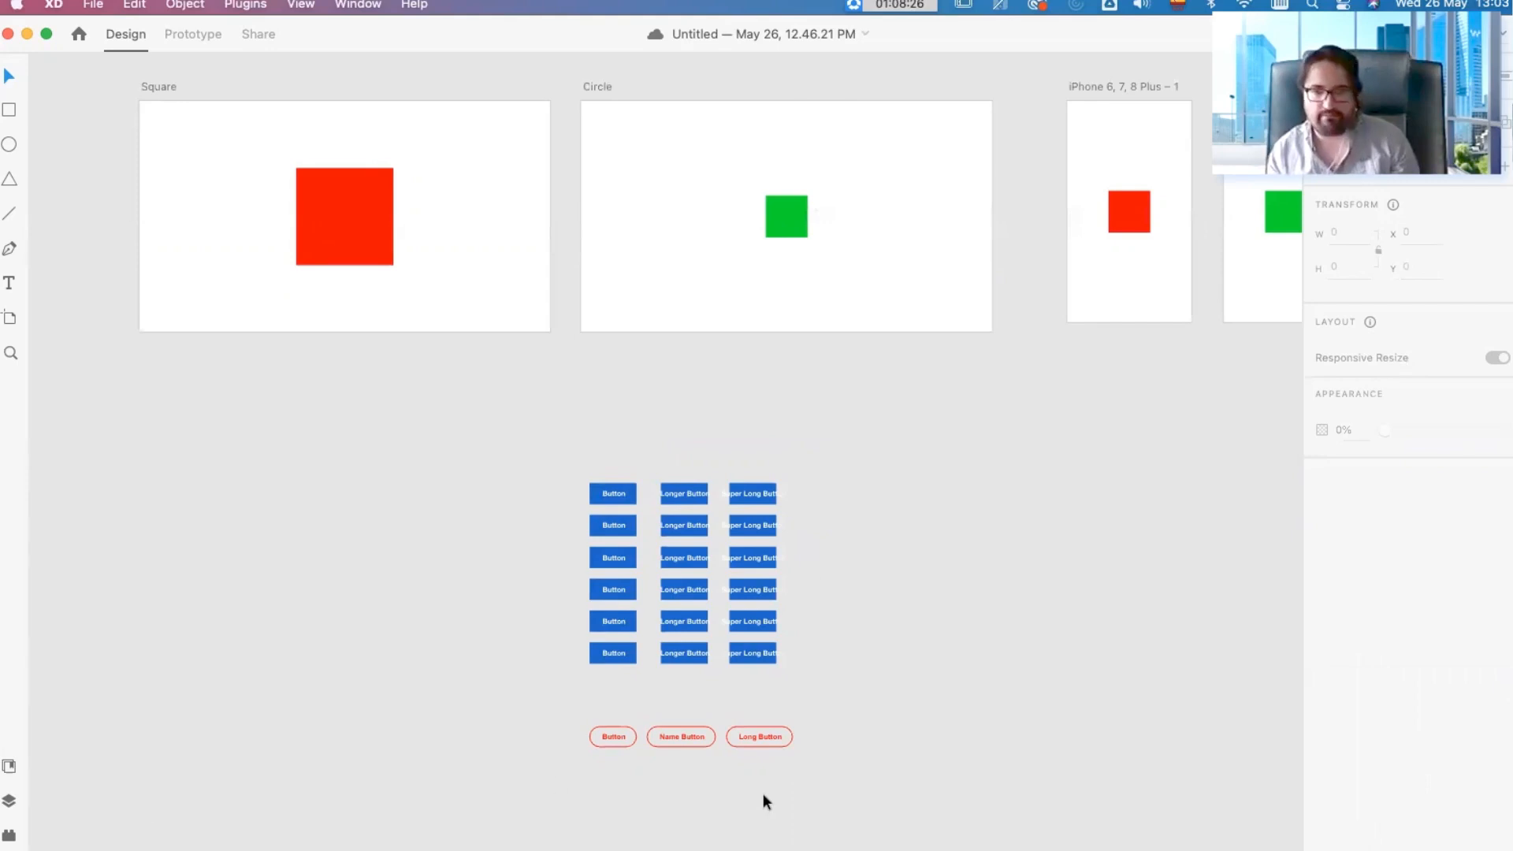
Step: Delete the whole button grid along with the component buttons below it, and save the document
scroll(763, 793, down, 3)
scroll(726, 588, up, 3)
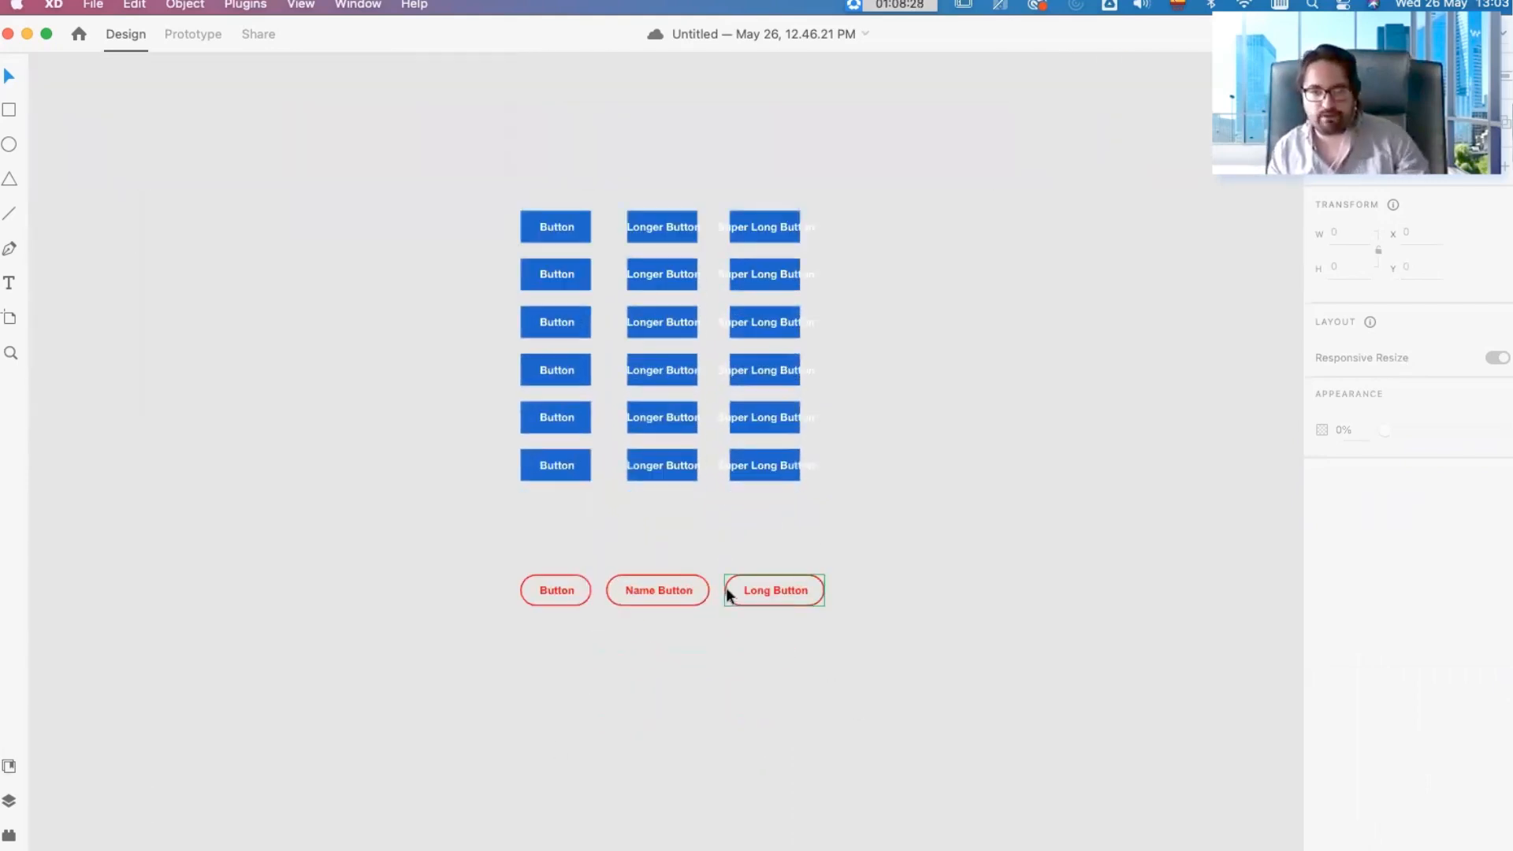
scroll(733, 585, down, 5)
scroll(738, 583, up, 2)
scroll(738, 583, right, 2)
drag(788, 750, 384, 413)
key(Delete)
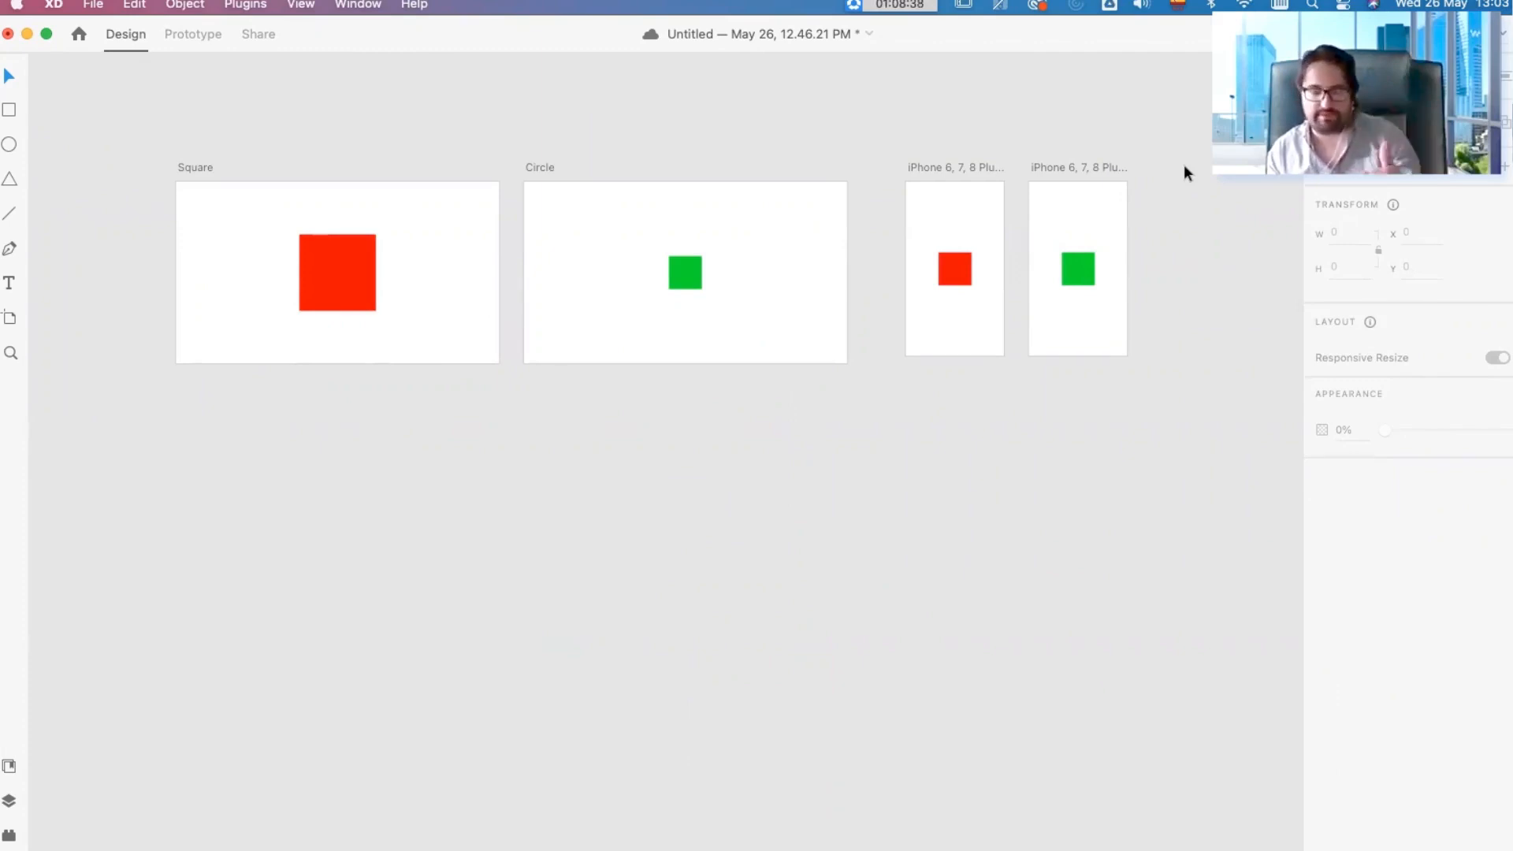
scroll(1057, 410, up, 3)
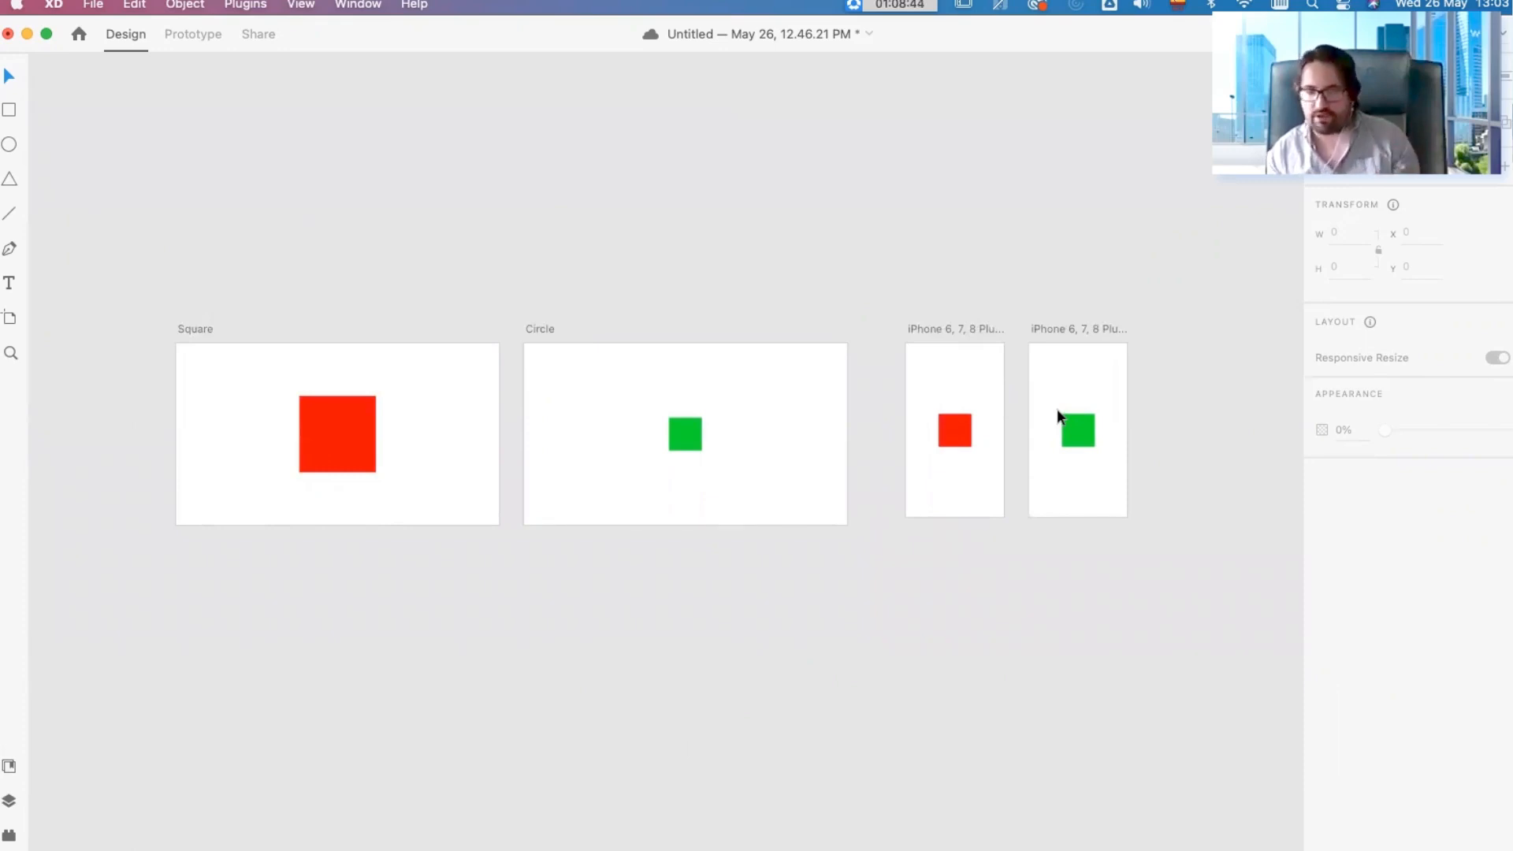
key(super+s)
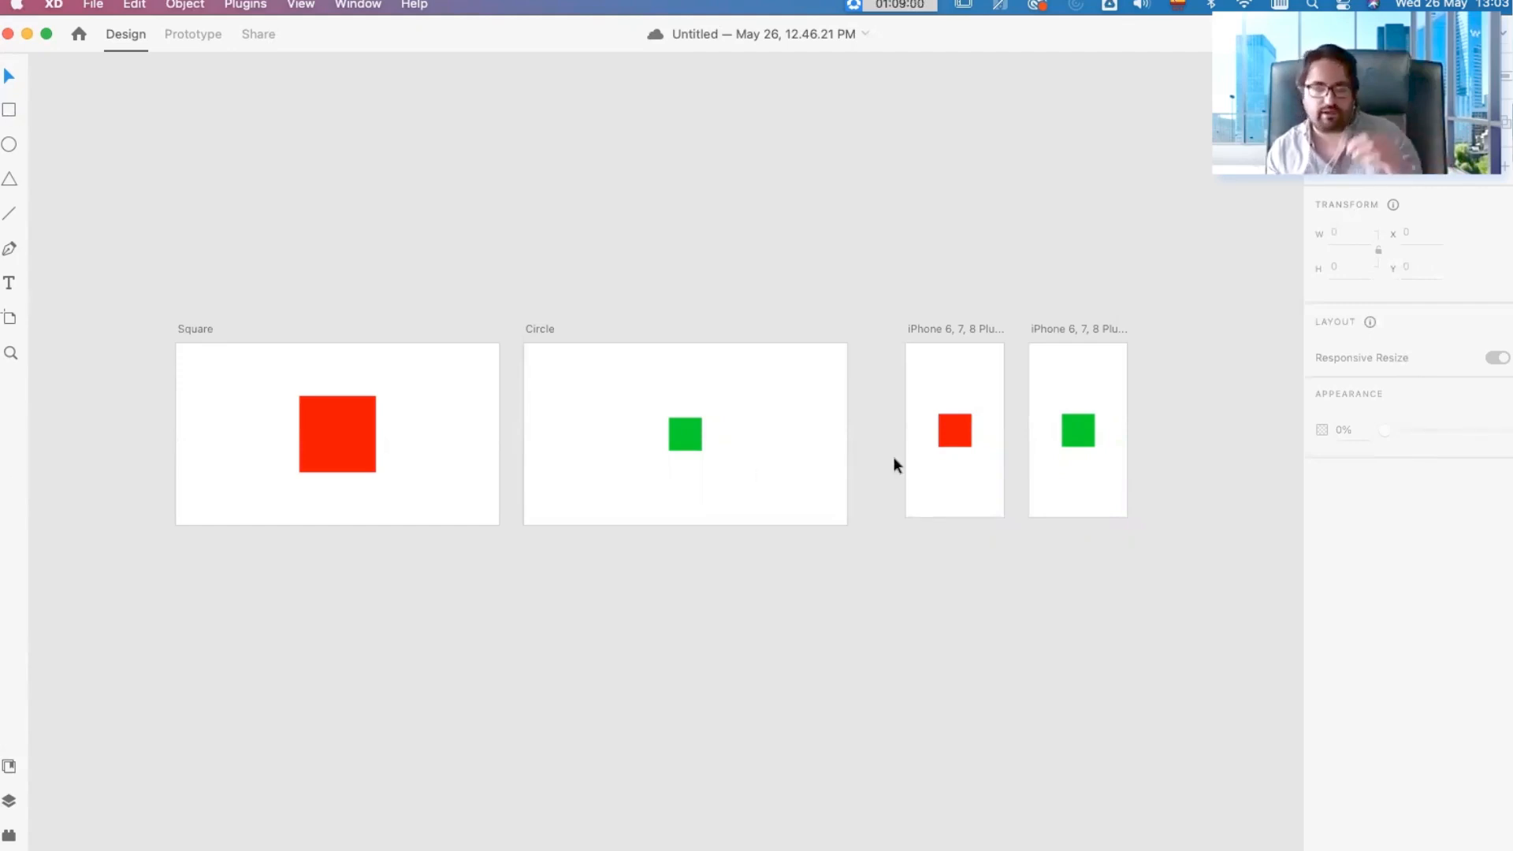
Step: Switch to the workshop slides in Google Chrome and view slide 13, which compares low, medium and high fidelity
mouse_move(551, 820)
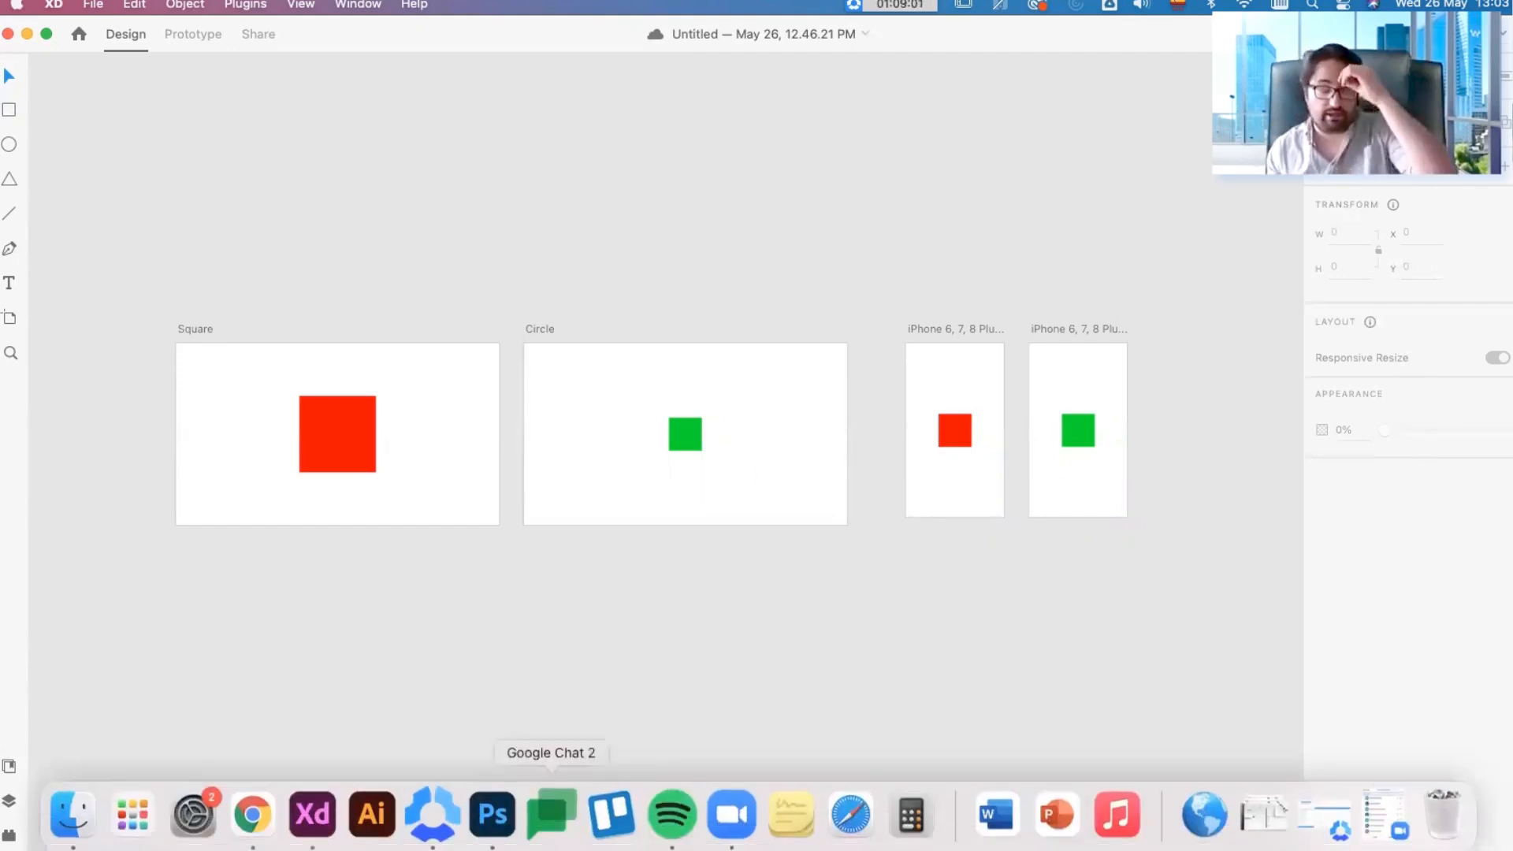
click(253, 820)
scroll(55, 523, up, 5)
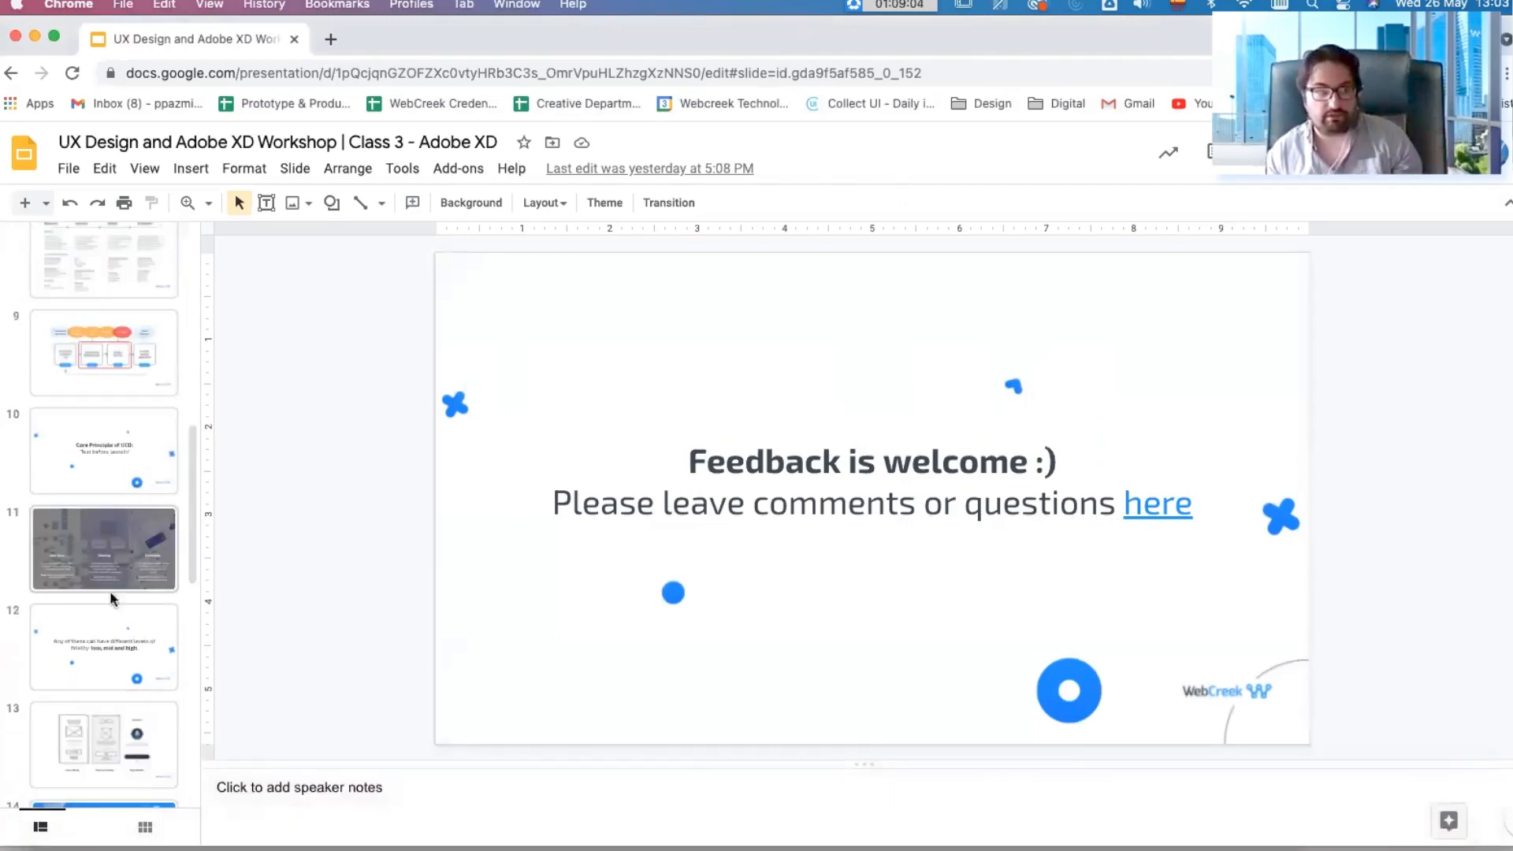
click(140, 730)
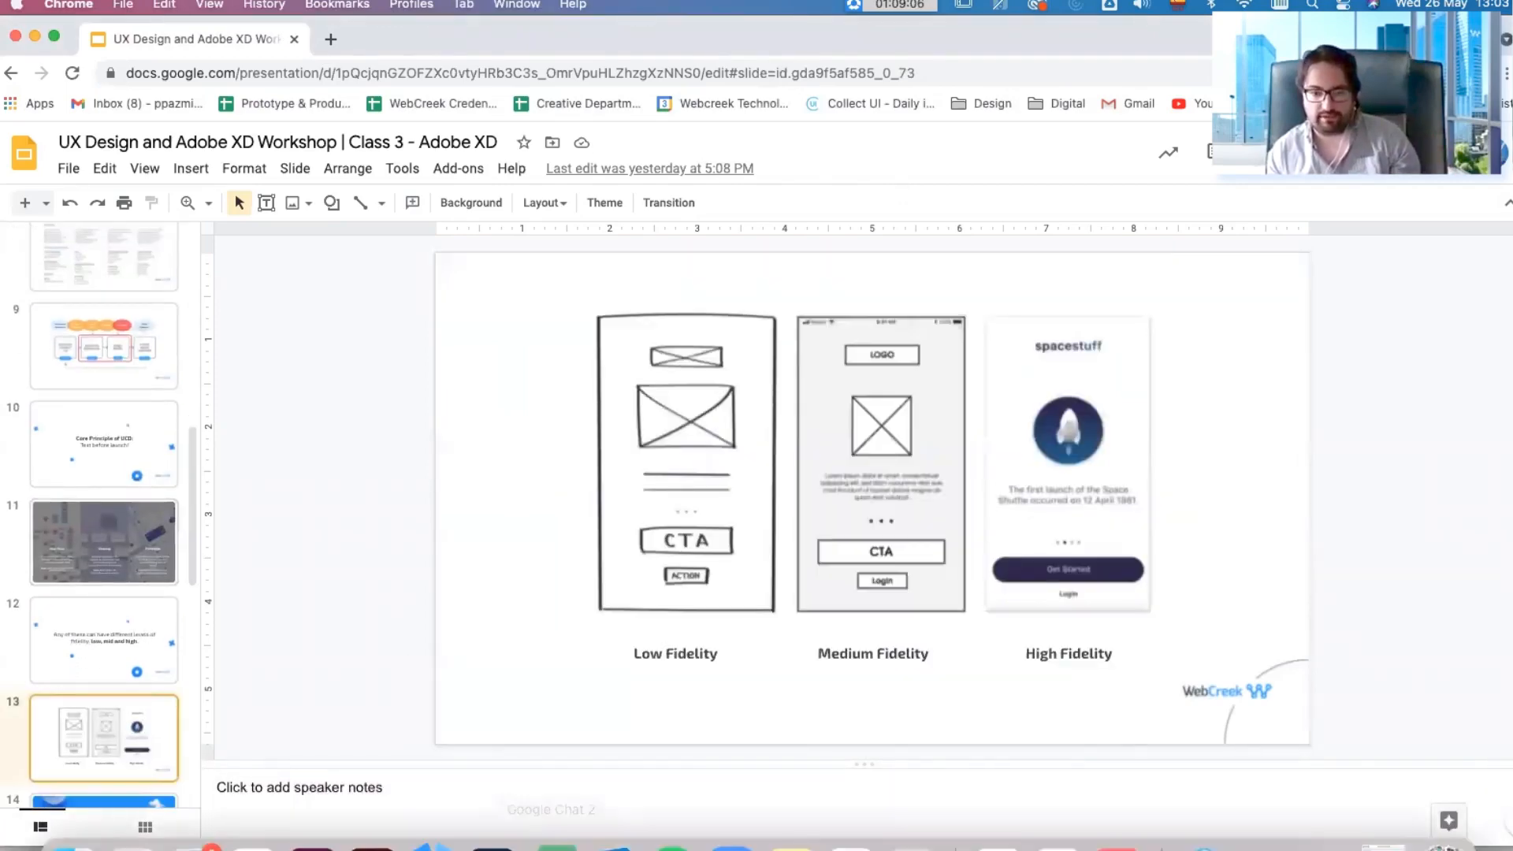
Step: Switch back to Adobe XD, look over the start screen's artboard presets and featured resource cards, and close it
click(313, 816)
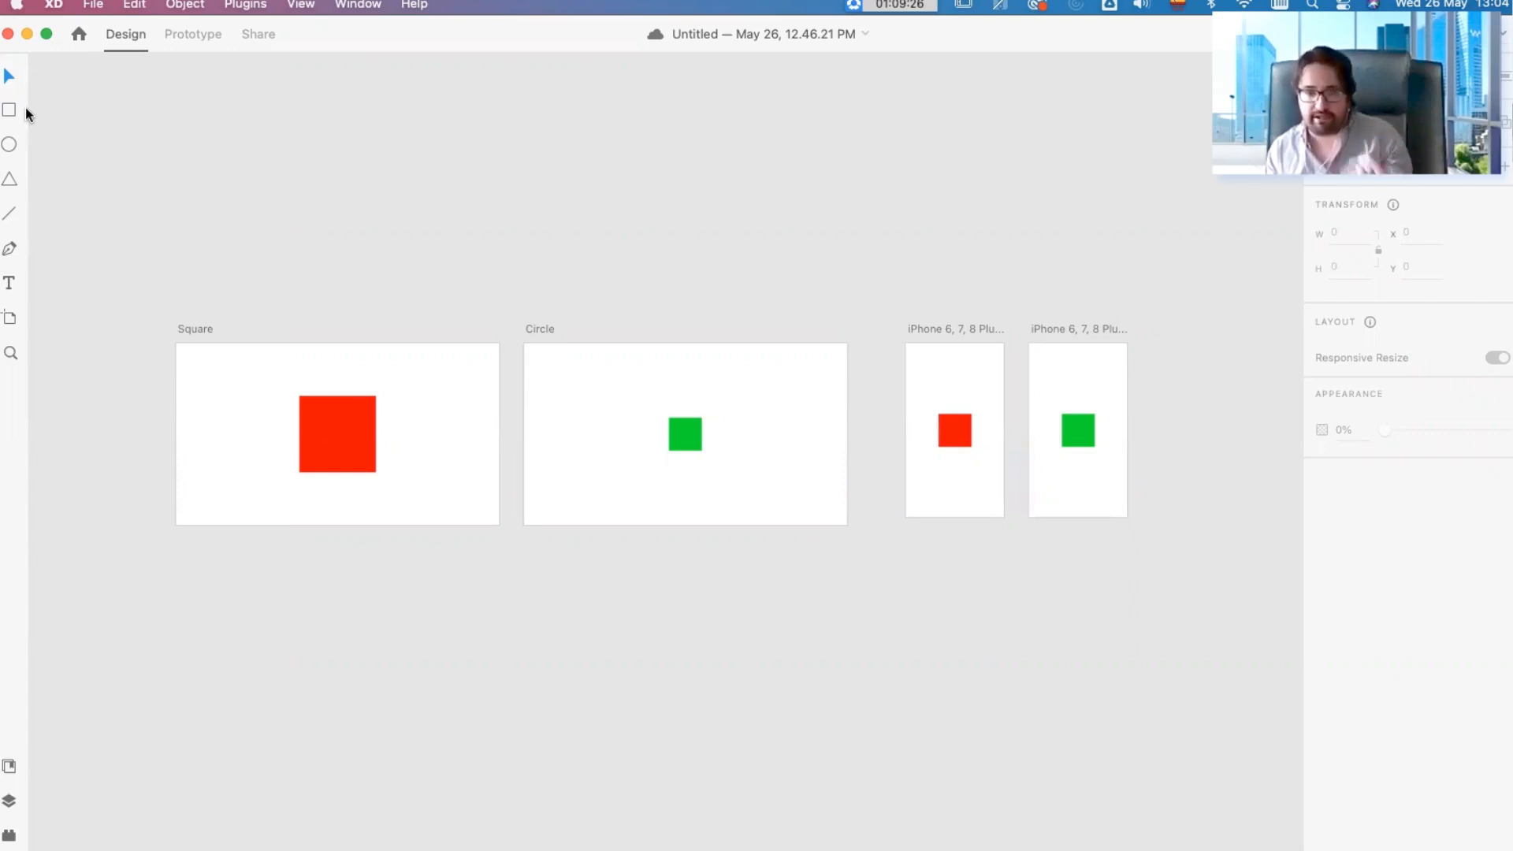
key(super+n)
drag(886, 97, 831, 95)
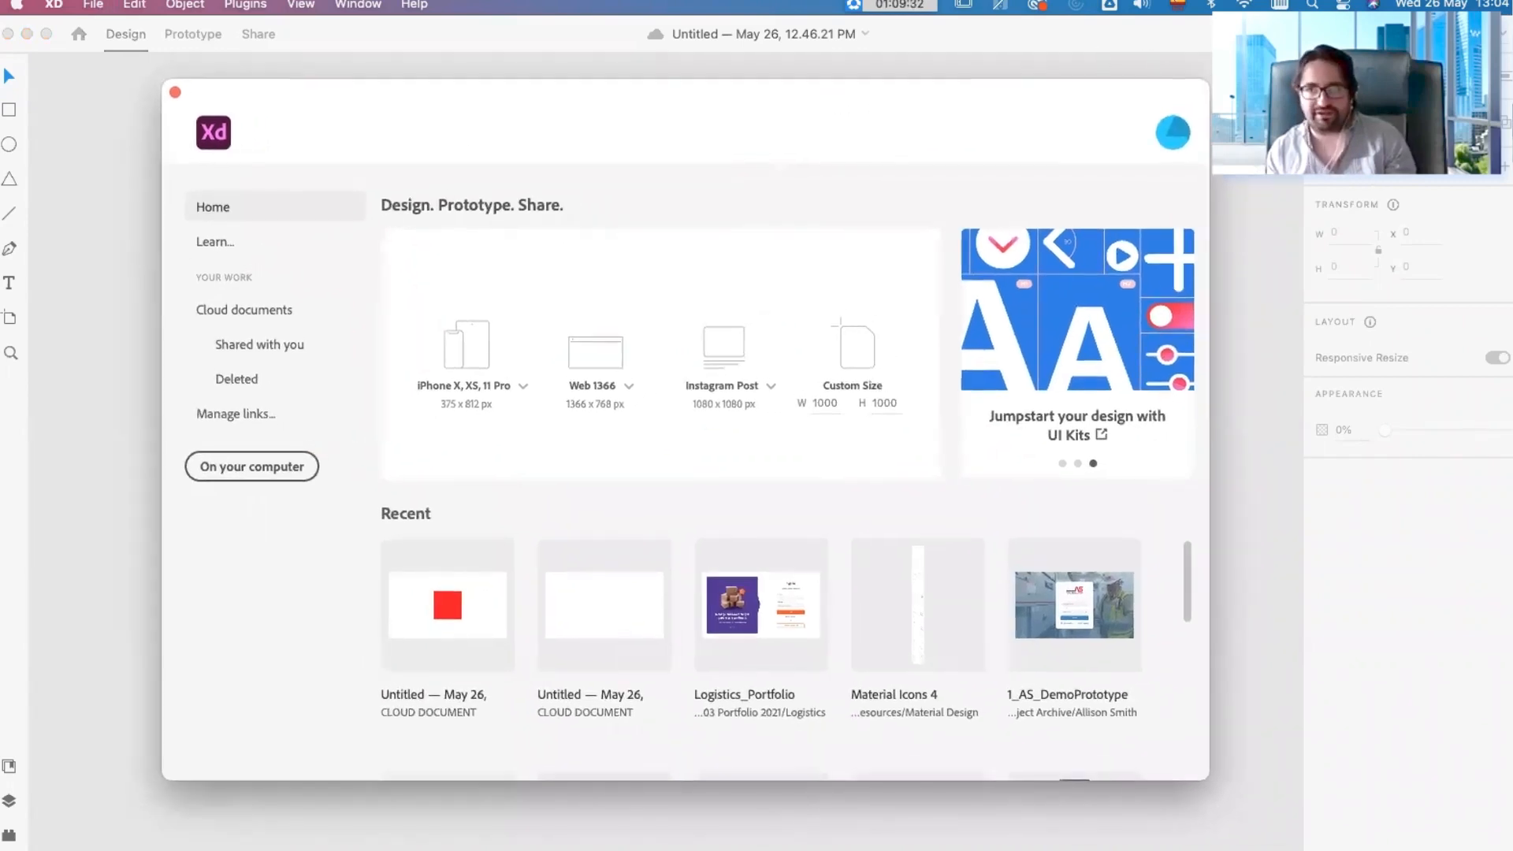
click(1068, 465)
click(1077, 464)
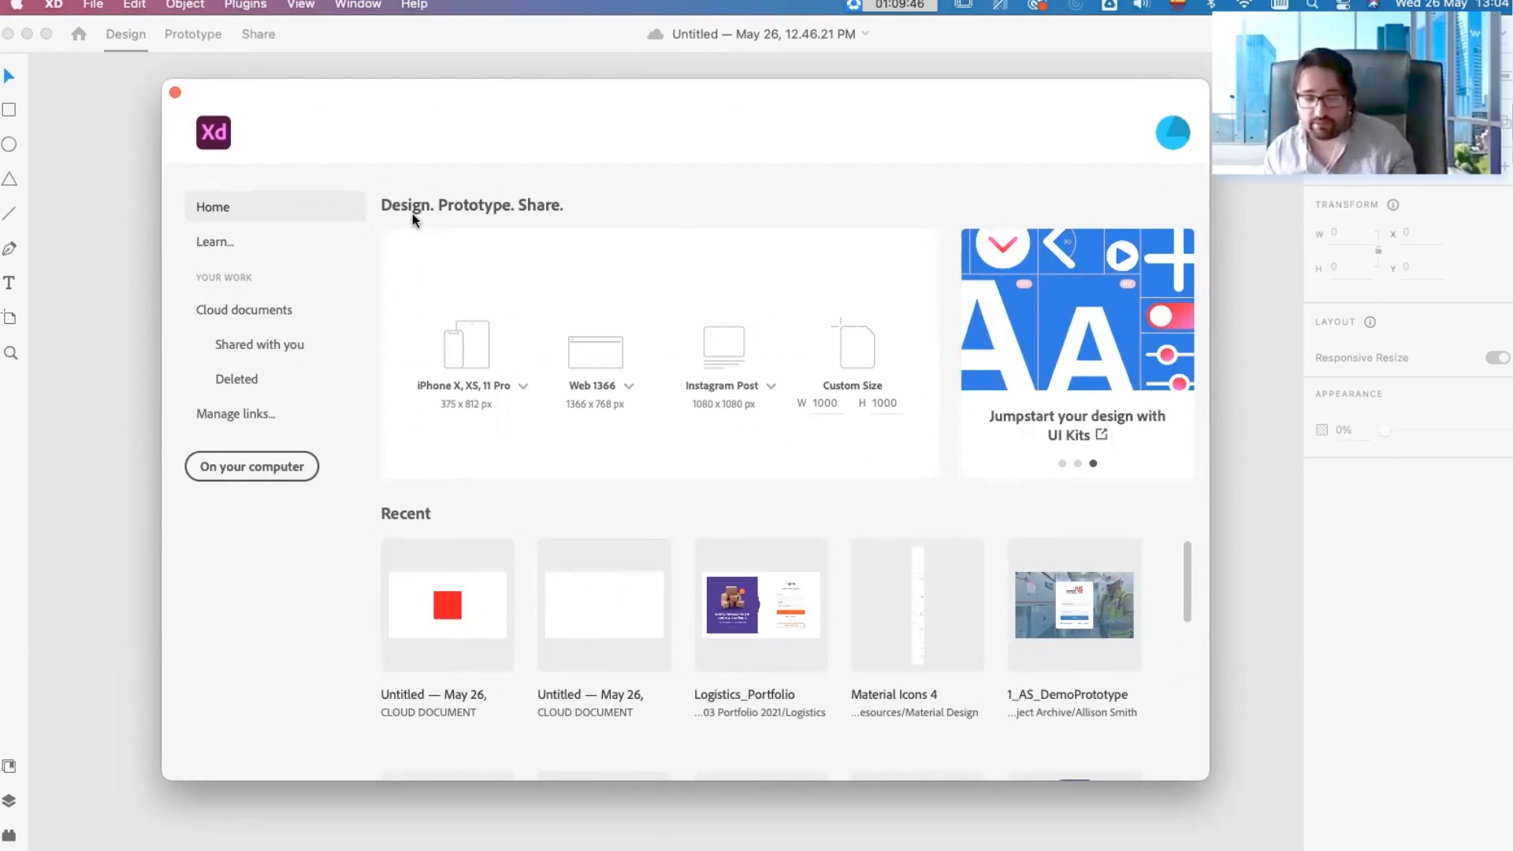
click(175, 93)
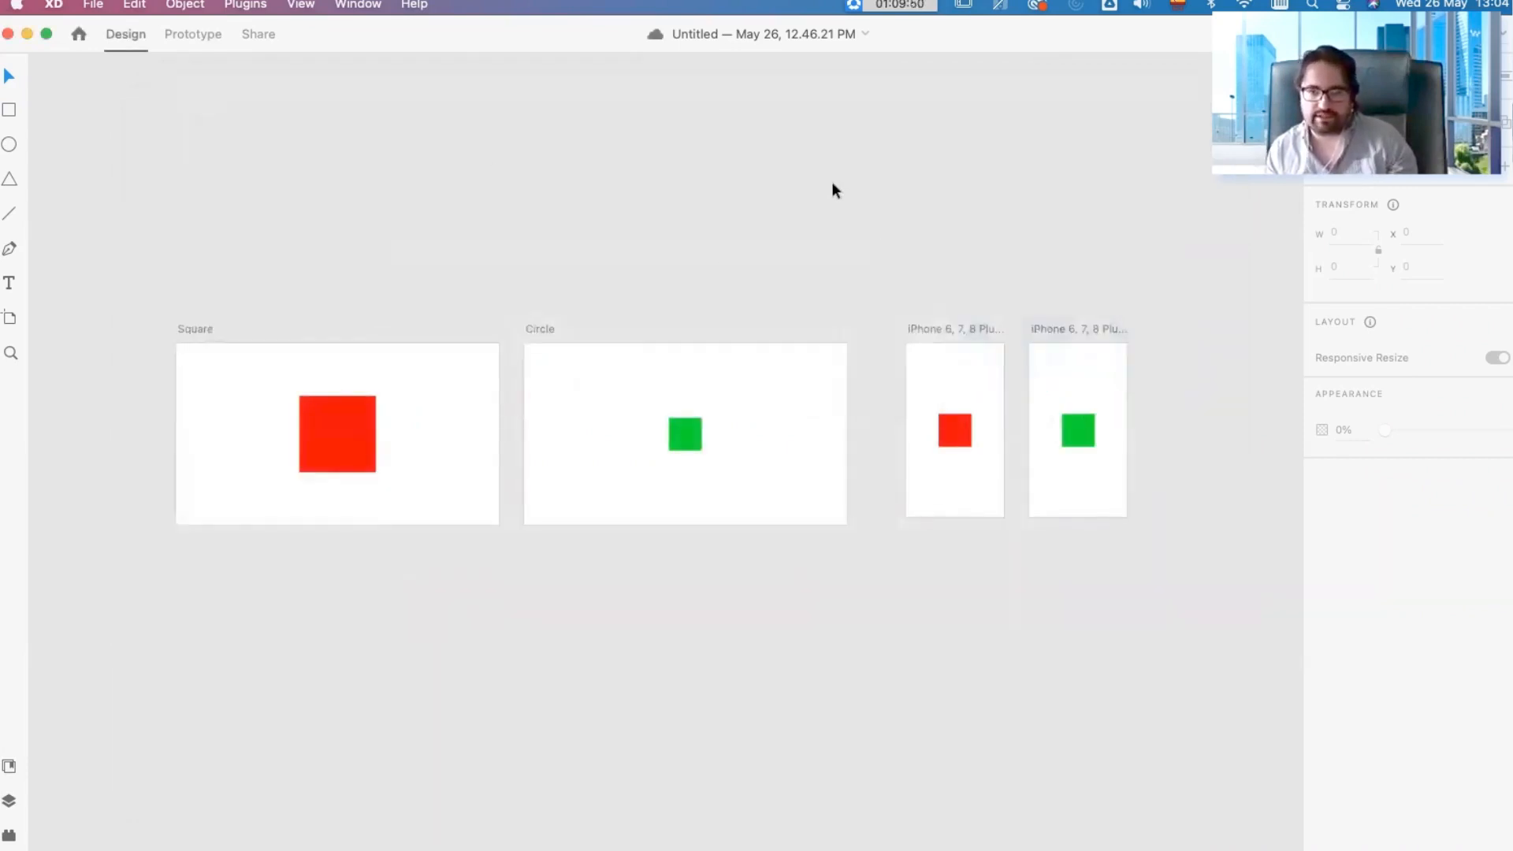
drag(966, 323, 938, 322)
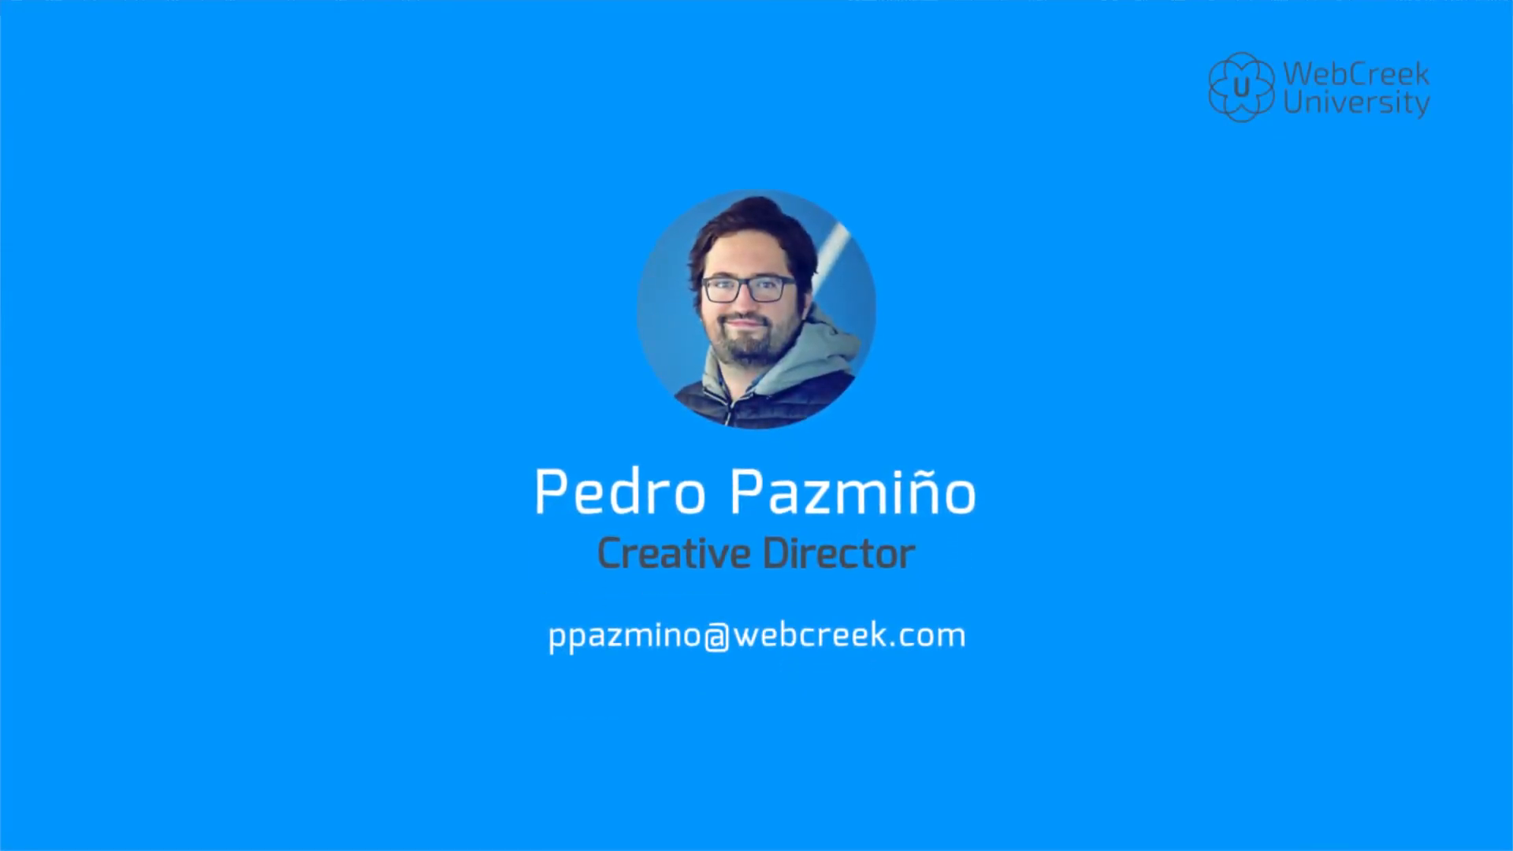